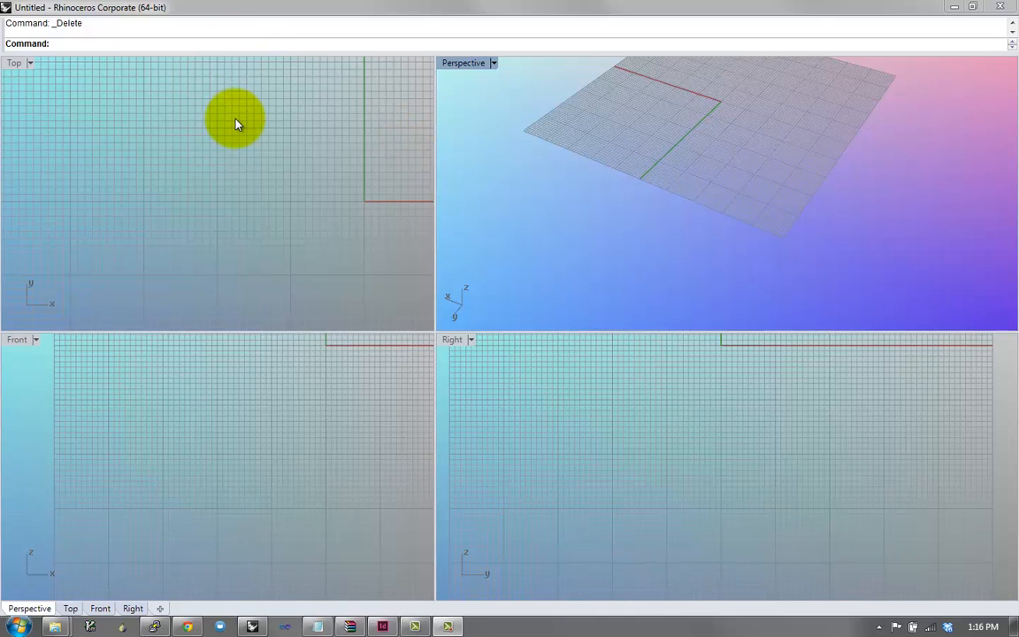
Launch Grasshopper from the Rhino command line
text(Grasshopper)
key(Return)
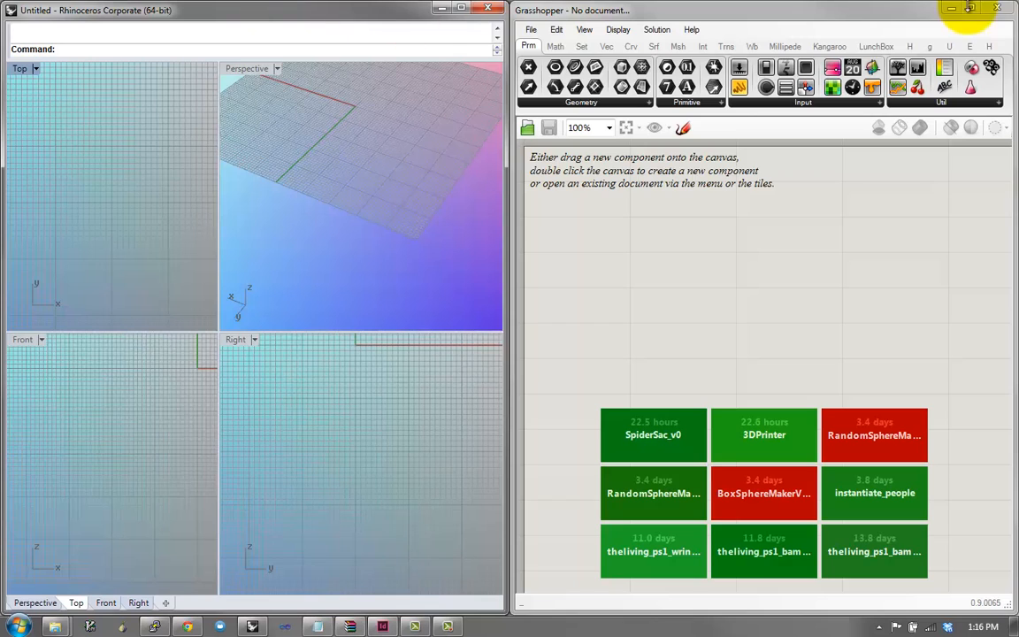
Place Point, Curve and Boolean parameters on the empty Grasshopper canvas, with the Point near its upper-left corner
scroll(840, 239, down, 6)
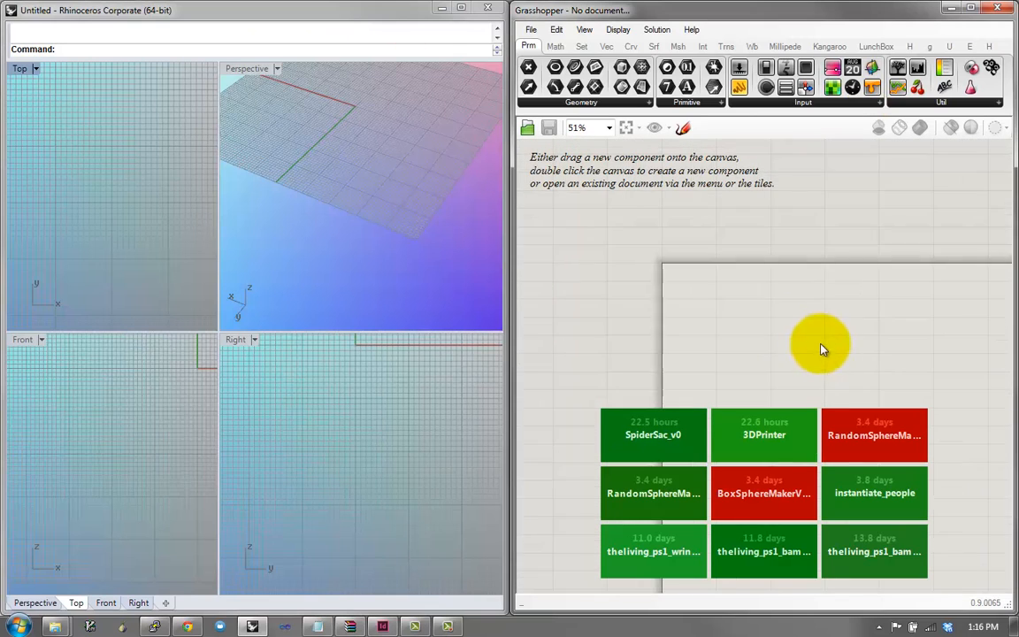
scroll(668, 210, up, 5)
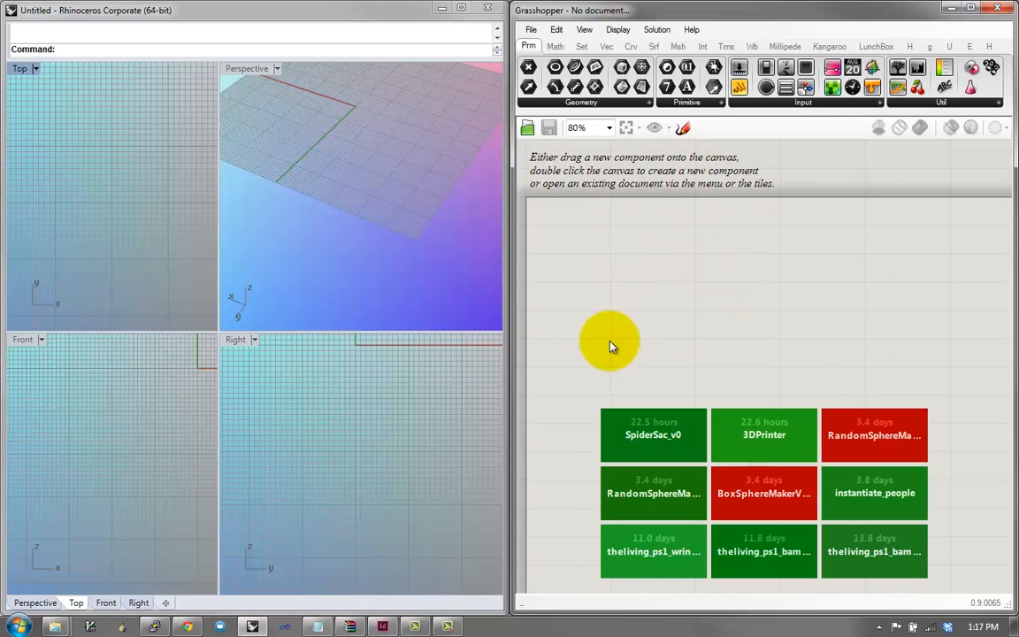
right_drag(610, 341, 668, 261)
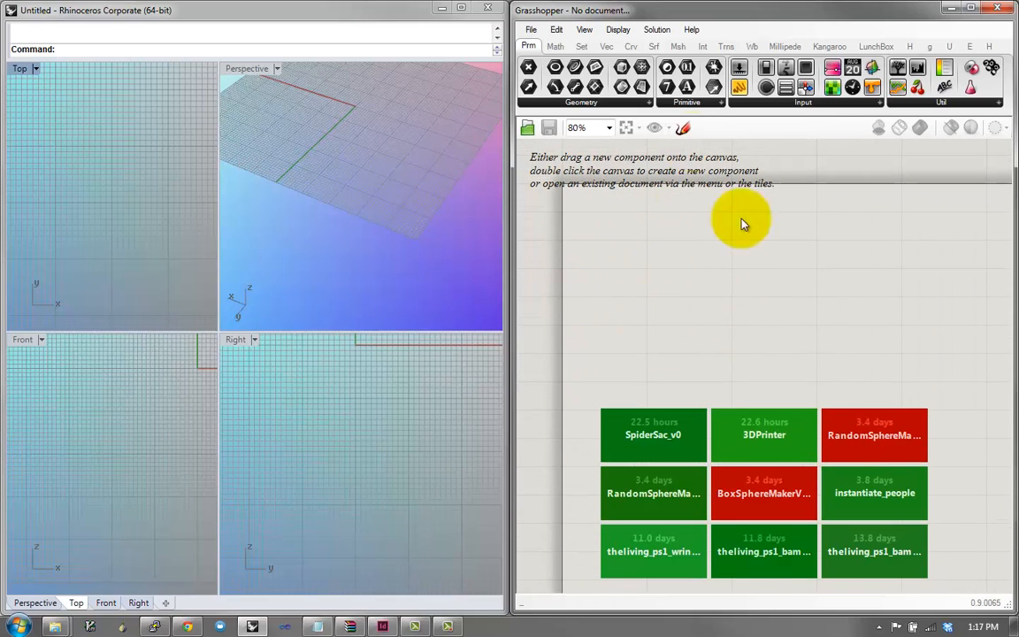
drag(525, 76, 691, 337)
scroll(668, 288, up, 2)
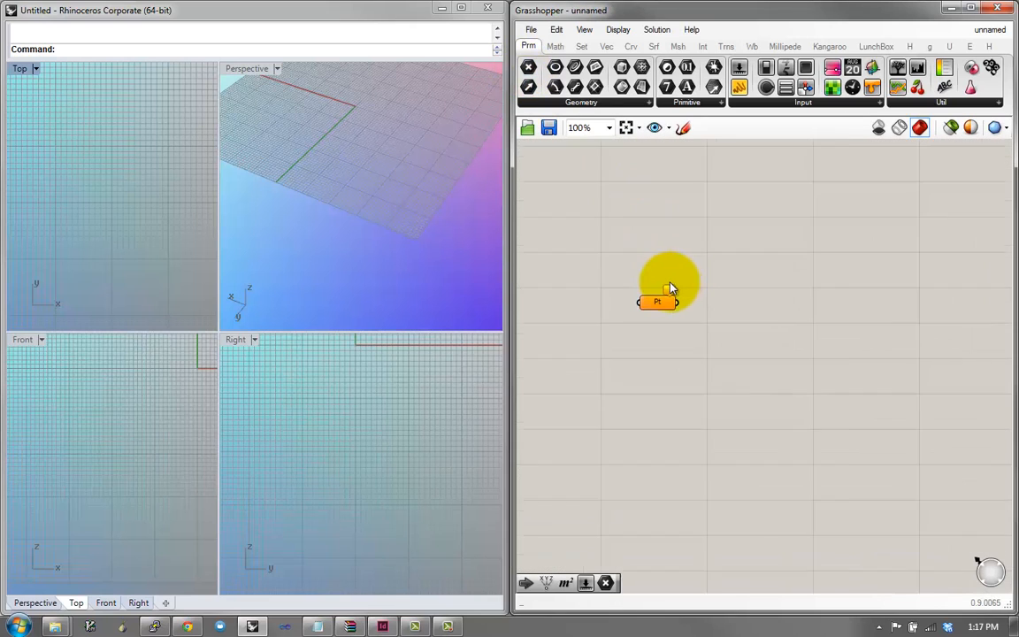
drag(654, 305, 610, 205)
drag(574, 78, 764, 243)
drag(677, 69, 678, 265)
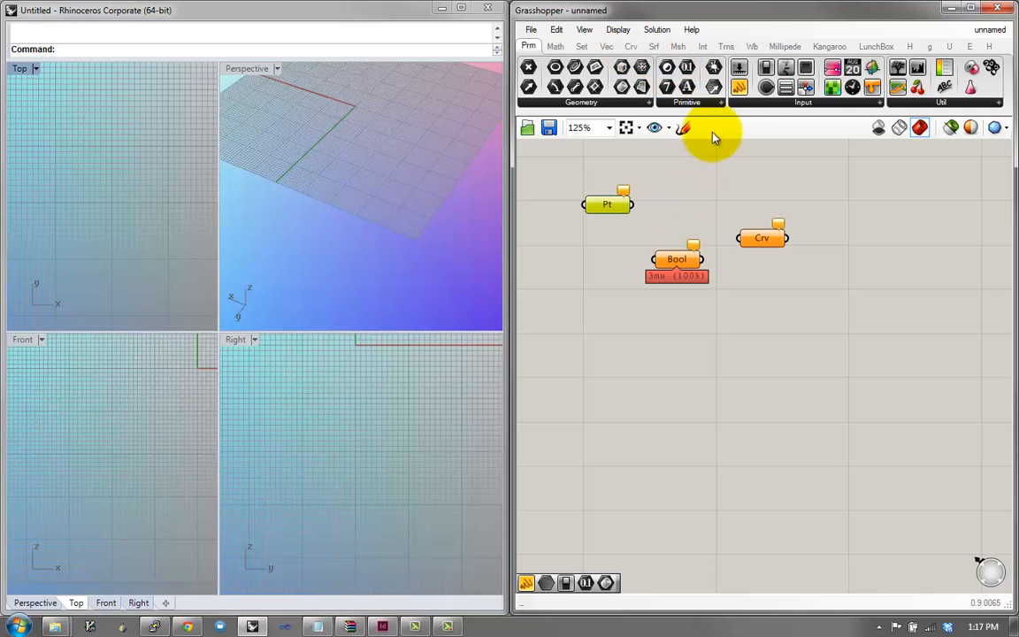
Add a text panel, a value list, a calendar and a graph component around the existing parameters
drag(739, 87, 807, 265)
drag(785, 87, 796, 382)
drag(851, 68, 718, 395)
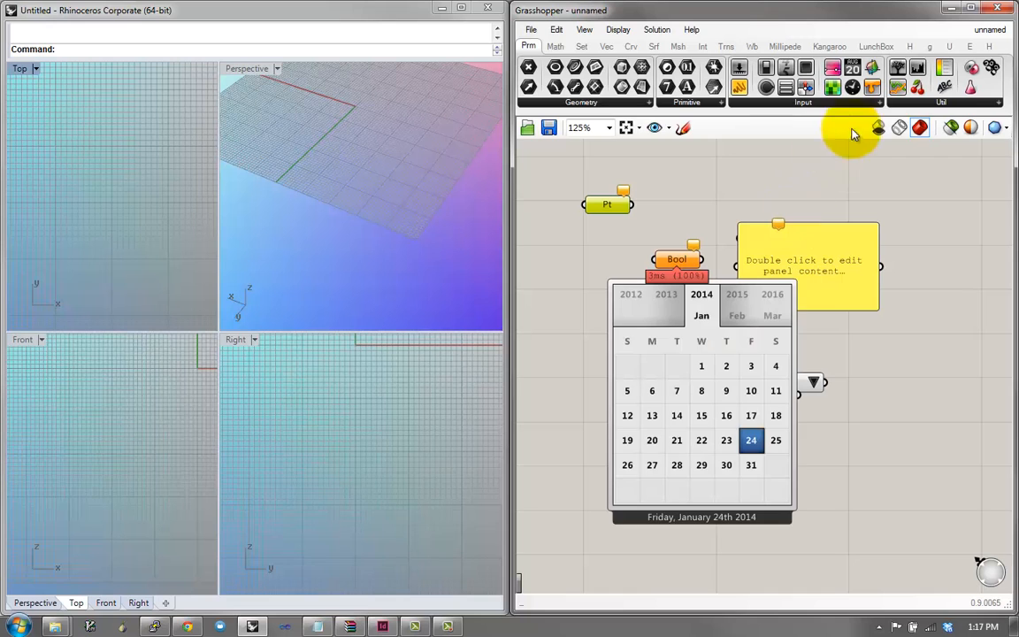
drag(896, 94, 912, 412)
right_drag(904, 228, 709, 247)
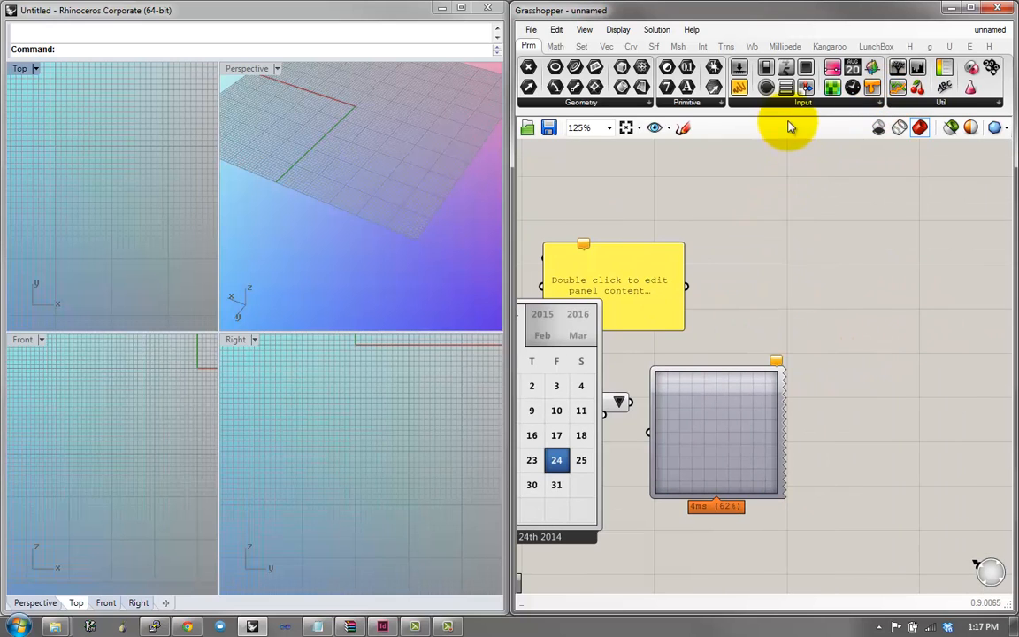
Browse the Math, Vector, Curve, Surface, Mesh and Intersect component categories to examine what each offers
click(555, 46)
click(606, 46)
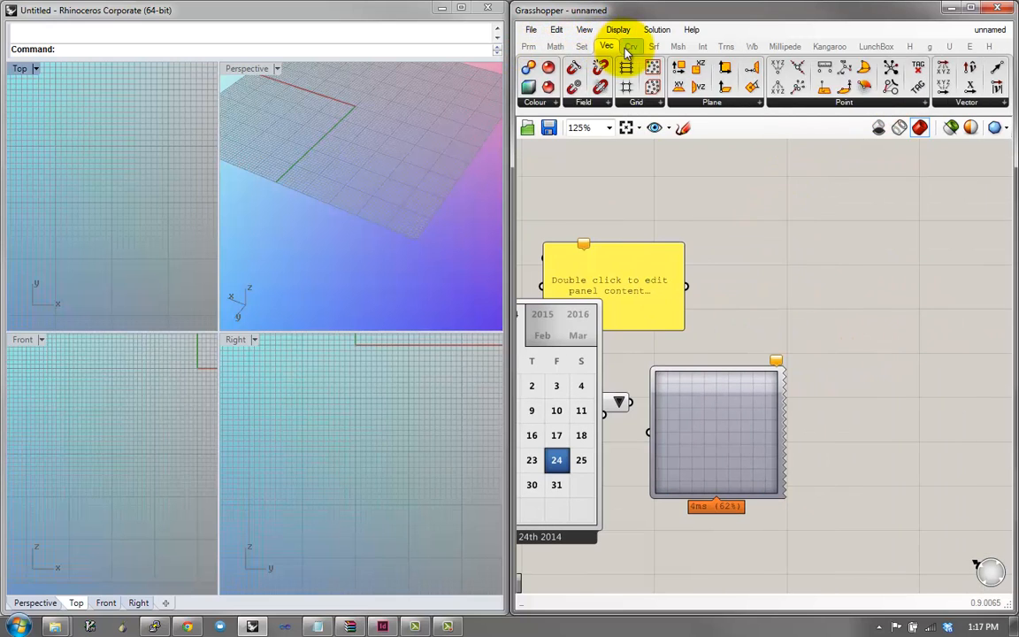
click(630, 46)
click(653, 46)
click(677, 46)
click(702, 46)
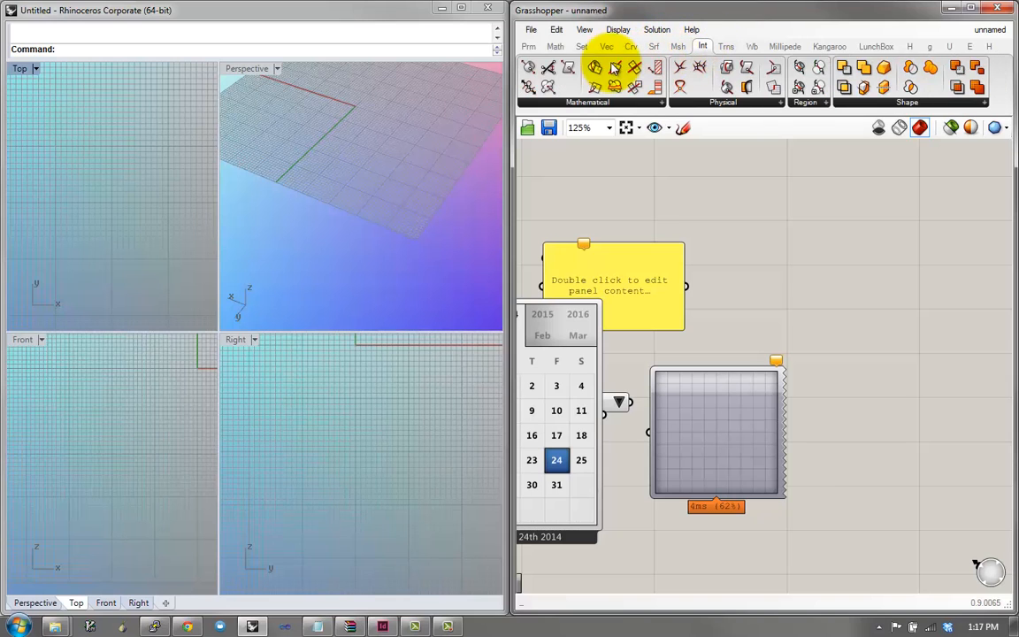
click(579, 47)
click(554, 46)
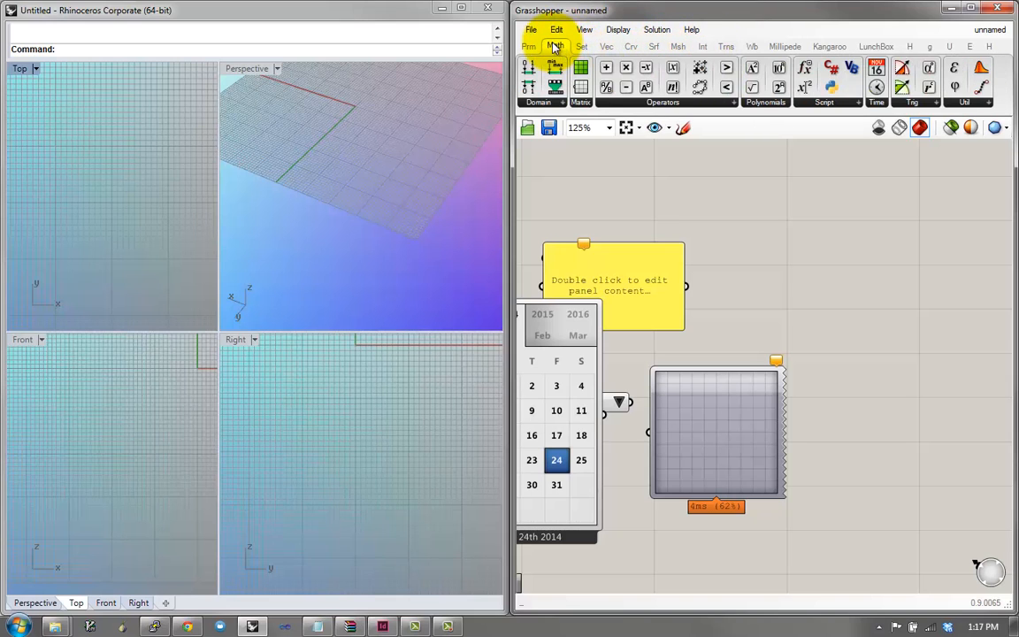
click(654, 46)
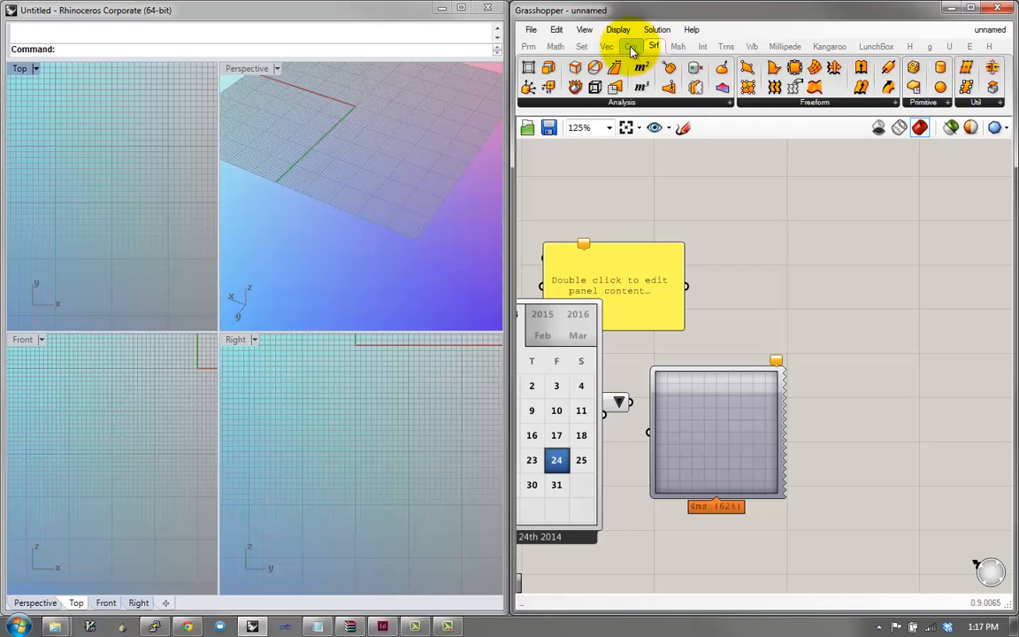
click(631, 47)
click(653, 46)
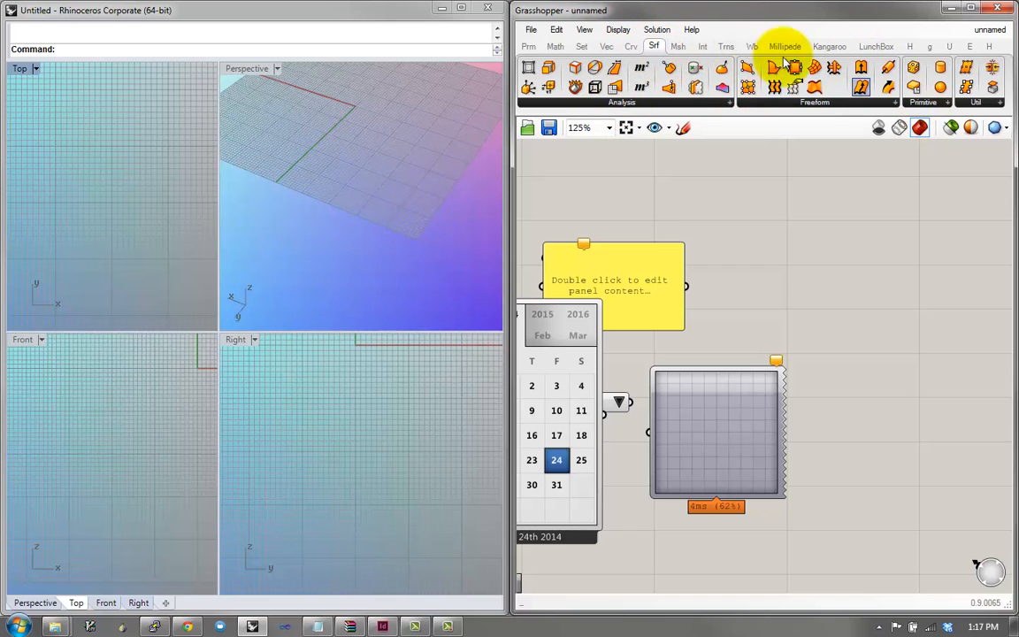
Place several surface components on free canvas space, including Sphere, Boundary Surfaces, Curvature and Wires
drag(940, 87, 888, 285)
right_drag(860, 162, 784, 160)
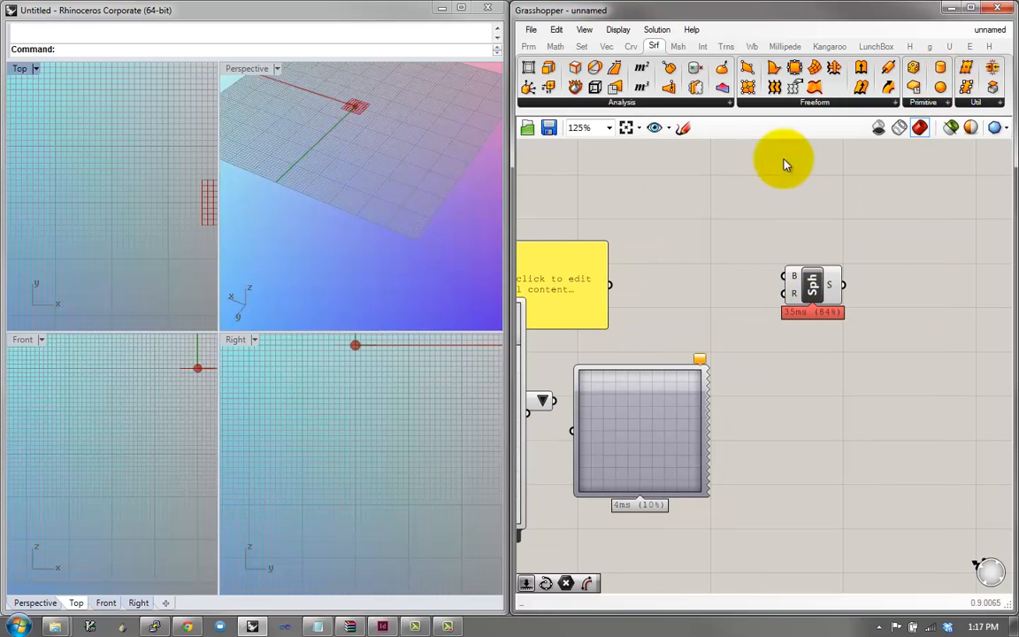
drag(773, 68, 731, 216)
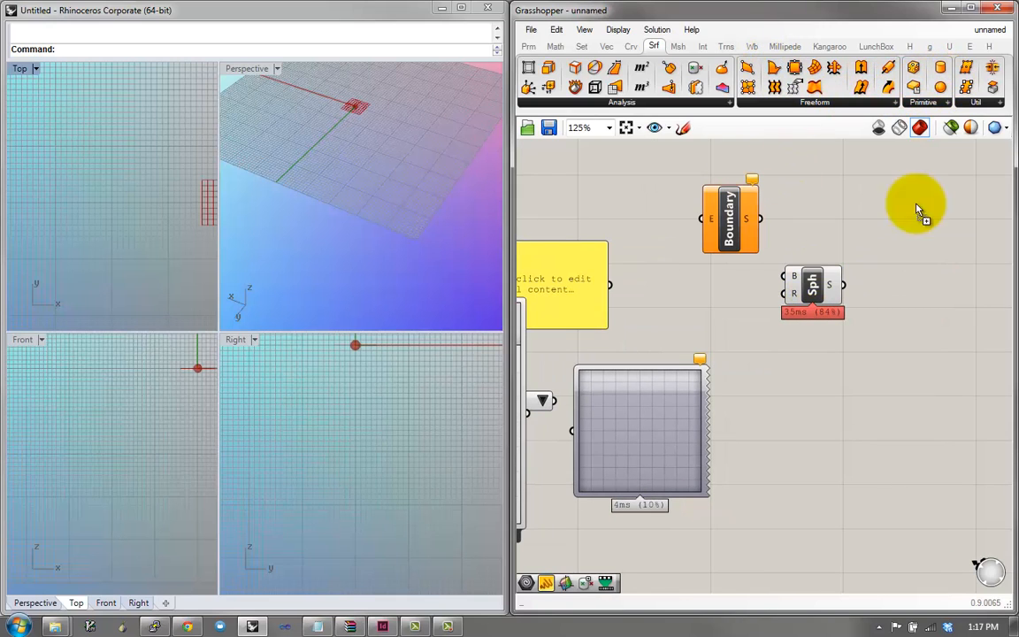
drag(916, 205, 925, 319)
drag(723, 87, 681, 237)
drag(600, 91, 743, 330)
Find the Circle component with the canvas keyword search "circle" and place it above the text panel
right_drag(797, 311, 830, 241)
scroll(782, 283, down, 1)
right_drag(730, 219, 839, 249)
right_drag(794, 292, 925, 376)
double_click(792, 238)
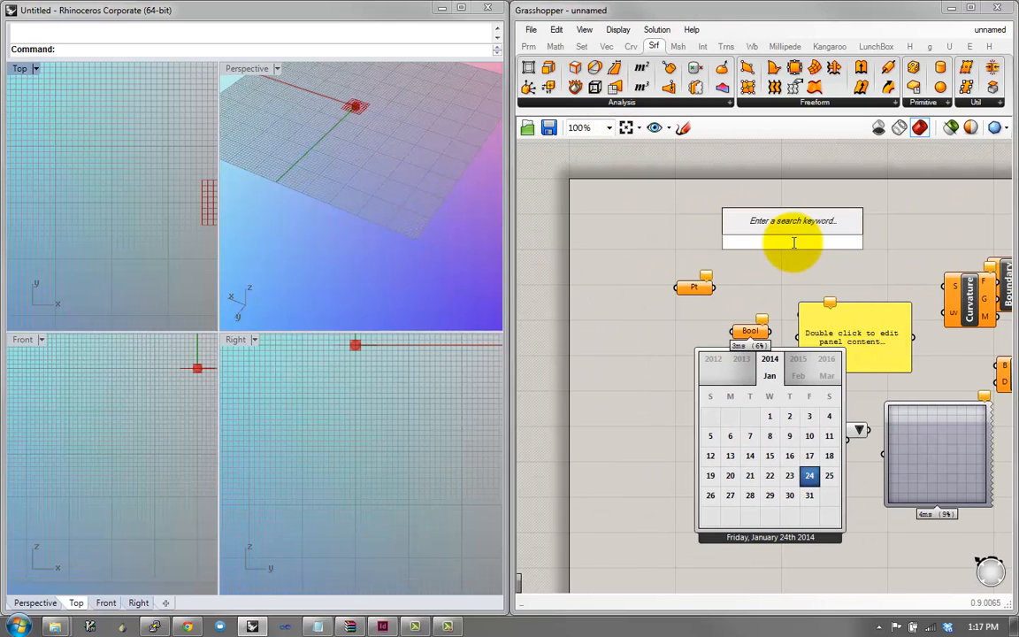
text(circle)
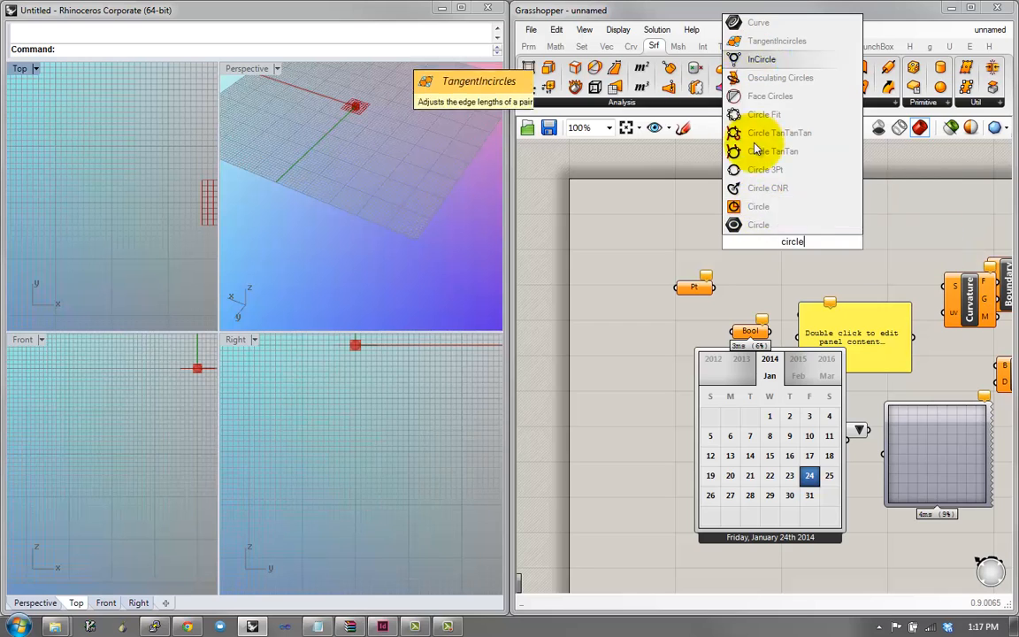
click(759, 207)
drag(795, 256, 806, 267)
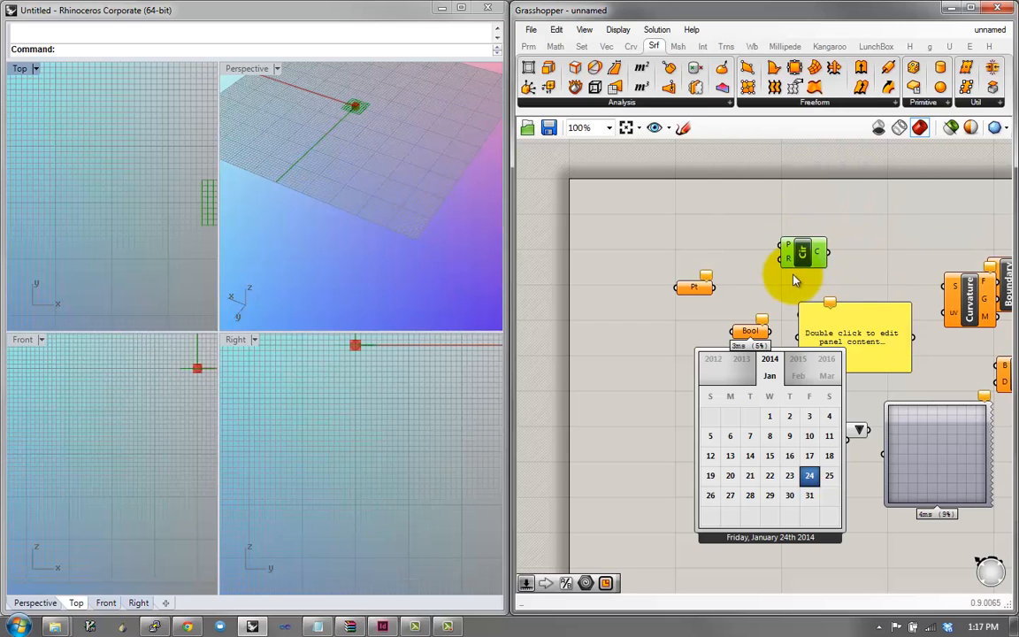
Window-select all the components on the canvas and delete them
right_drag(820, 272, 686, 234)
scroll(740, 224, down, 2)
scroll(739, 224, up, 1)
scroll(714, 234, down, 2)
drag(958, 169, 585, 422)
scroll(634, 288, up, 3)
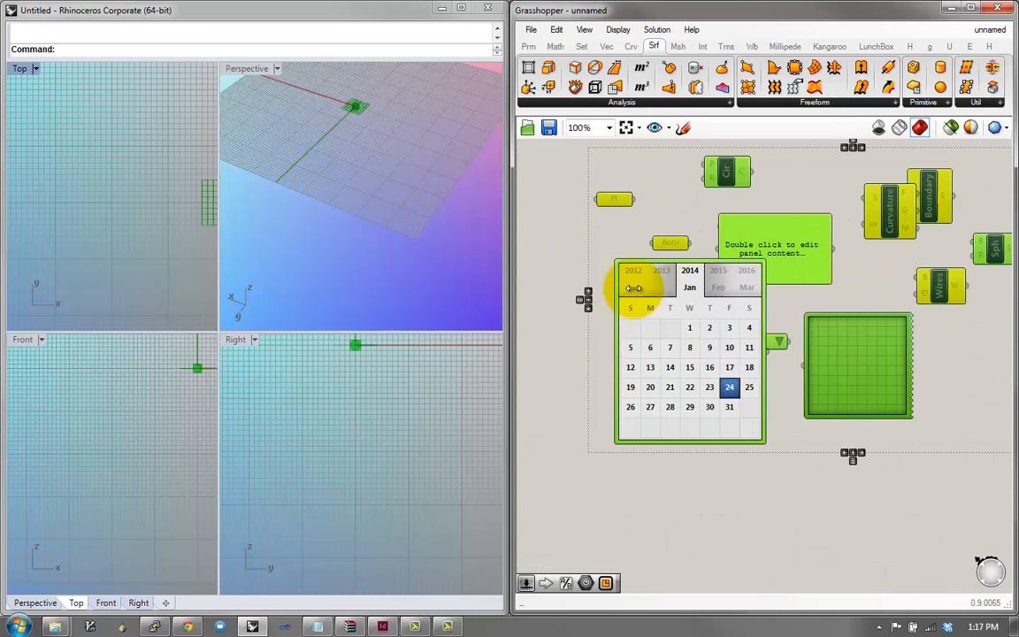
key(Delete)
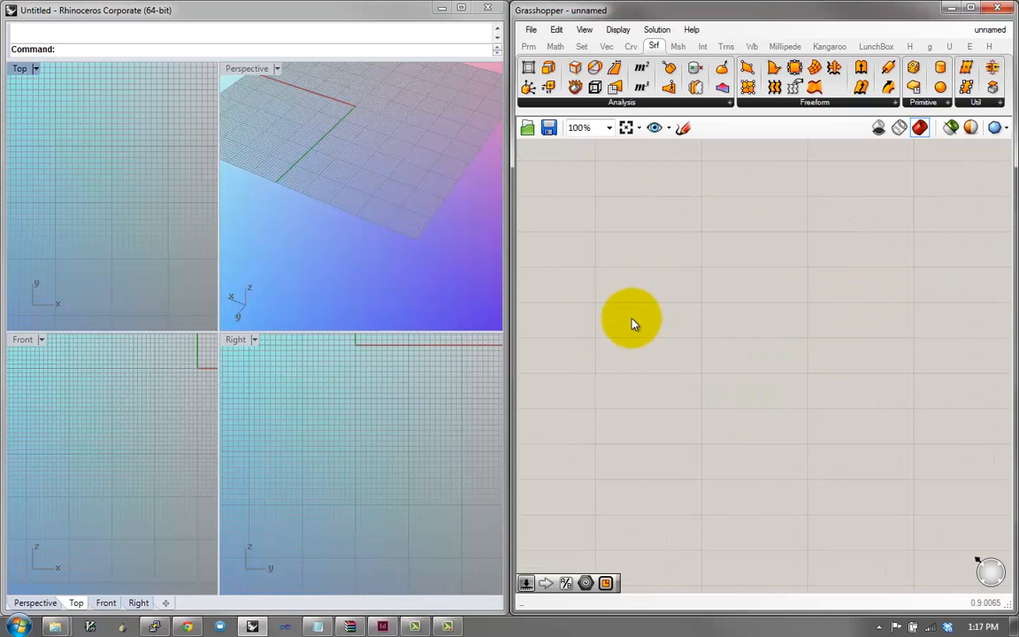
Undo the deletion of all the components and shift the restored group slightly
key(ctrl+z)
mouse_move(724, 207)
mouse_down()
mouse_move(741, 208)
mouse_move(738, 219)
mouse_up()
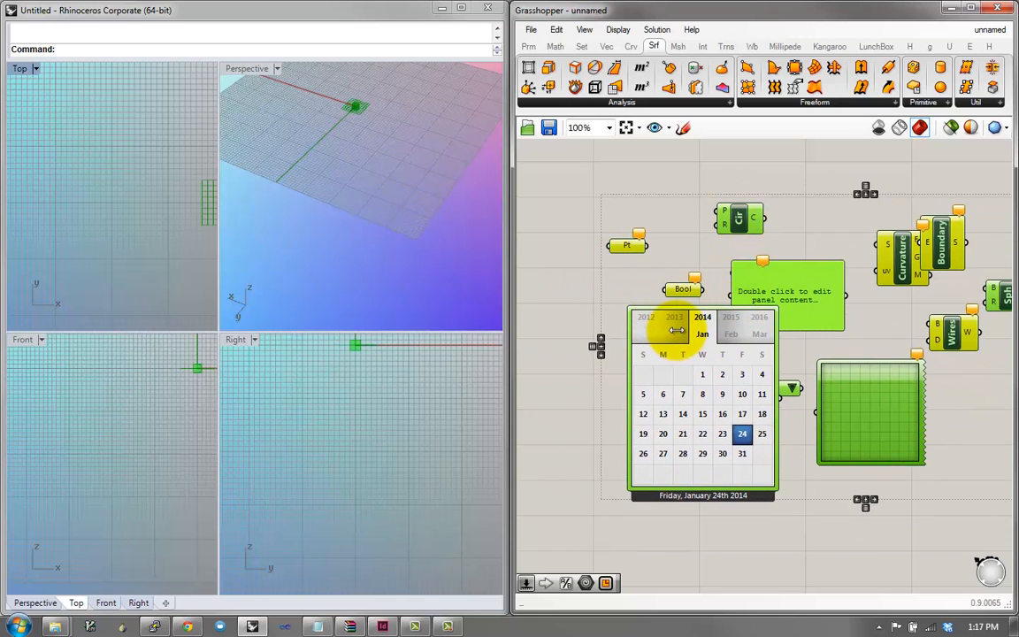
Examine the context options of the Point parameter, and deselect all the components
right_click(588, 268)
right_click(628, 246)
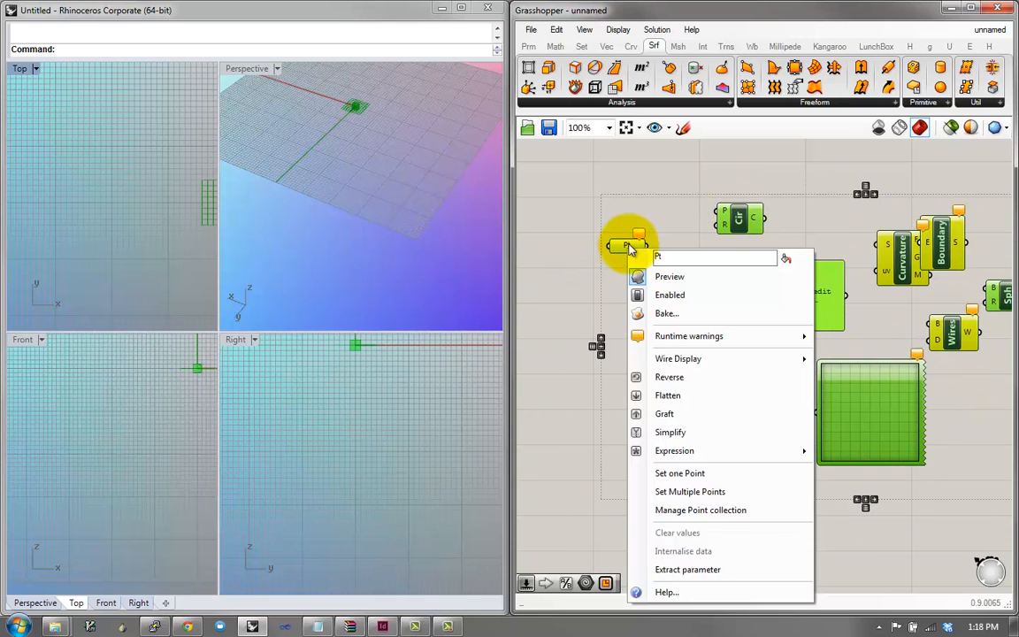
click(665, 182)
Move the Circle component and the Point parameter individually up to clear space above the other components
right_drag(728, 234, 725, 252)
drag(737, 233, 760, 209)
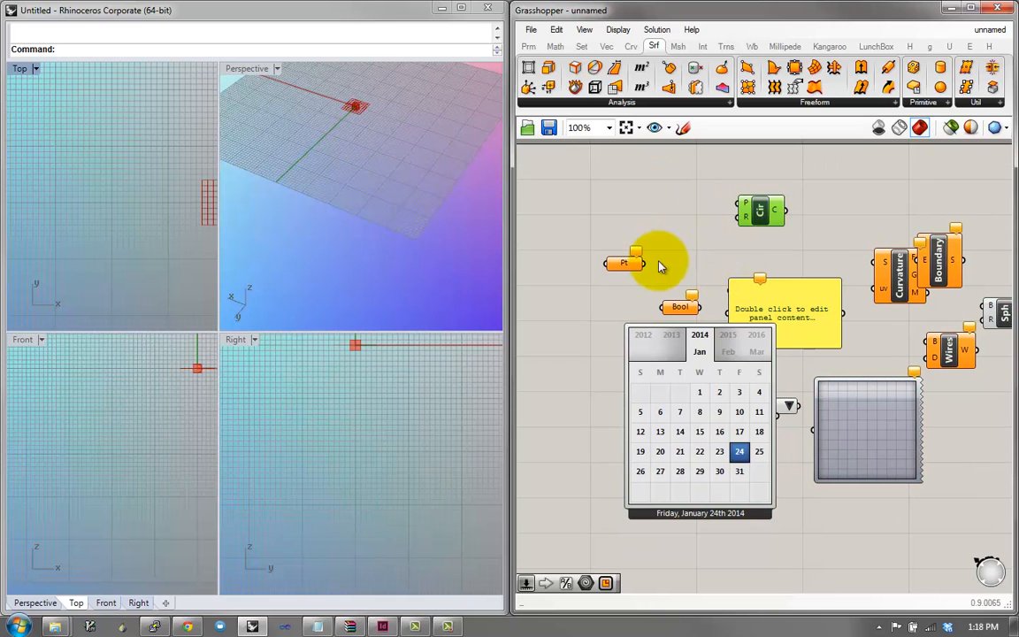
drag(610, 193, 600, 215)
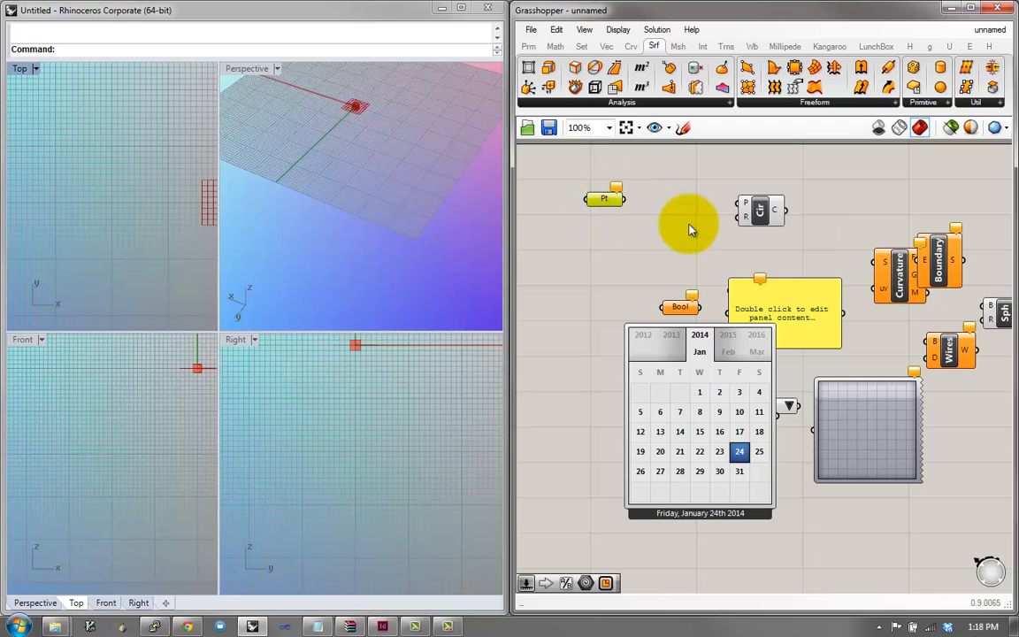
Select every component on the canvas at once and delete them all
scroll(778, 255, down, 1)
scroll(930, 202, down, 2)
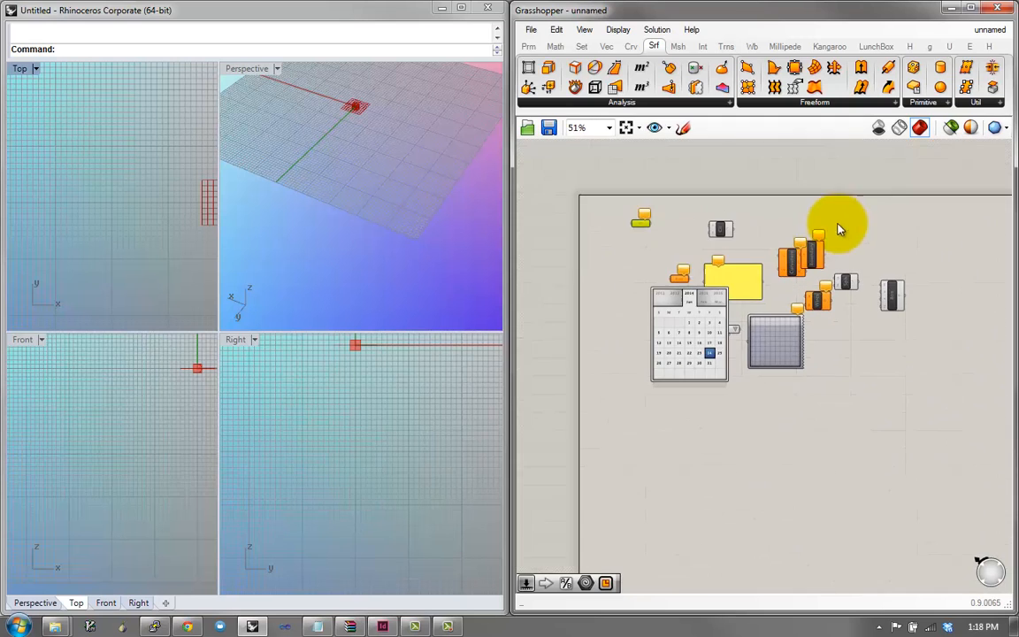
click(595, 437)
key(ctrl+a)
key(Delete)
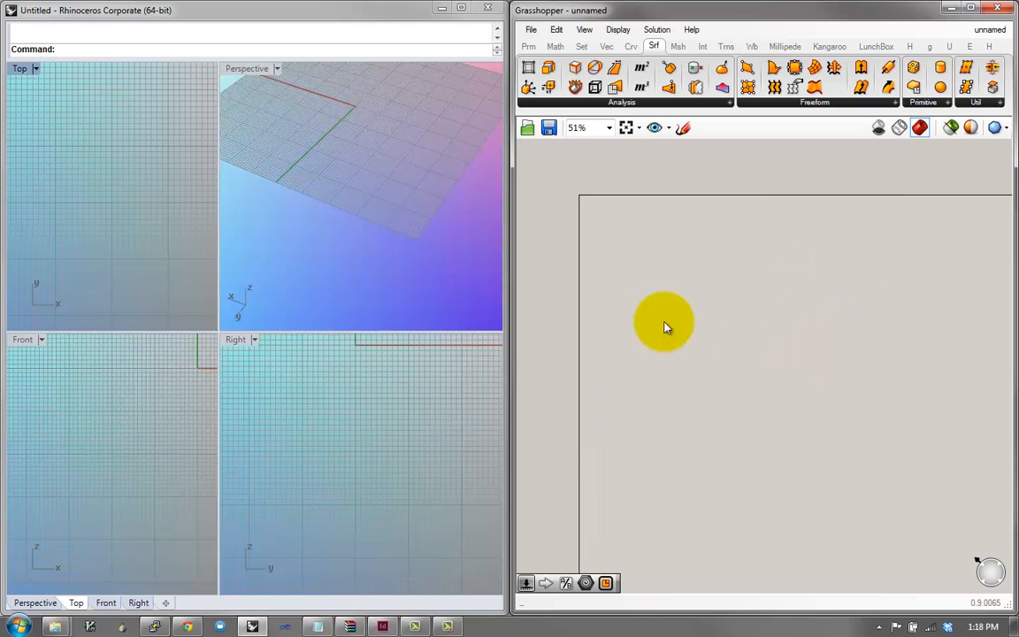
Find the Circle component defined by base plane and radius with the keyword "cir" and place it near the canvas corner
scroll(699, 325, up, 4)
double_click(680, 308)
text(ge)
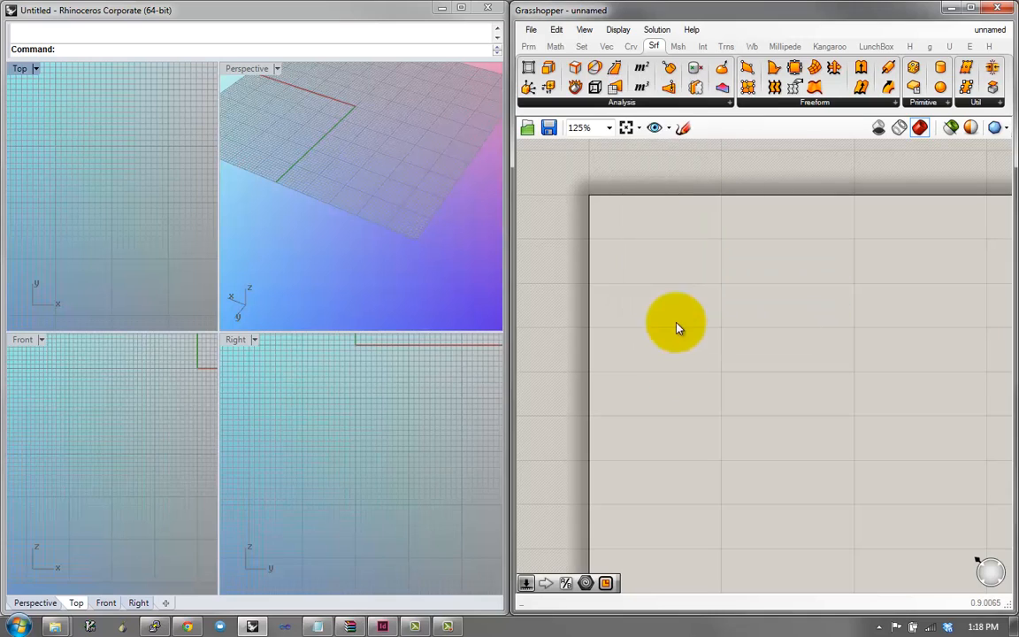
double_click(720, 287)
text(cir)
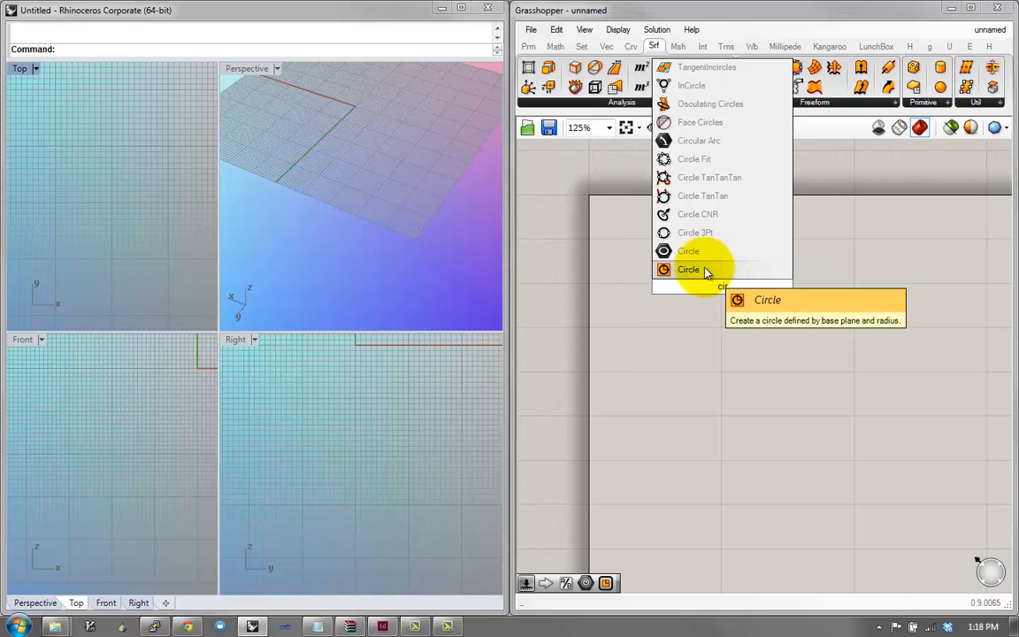
click(707, 271)
mouse_move(711, 295)
mouse_down()
mouse_move(703, 291)
mouse_move(721, 296)
mouse_up()
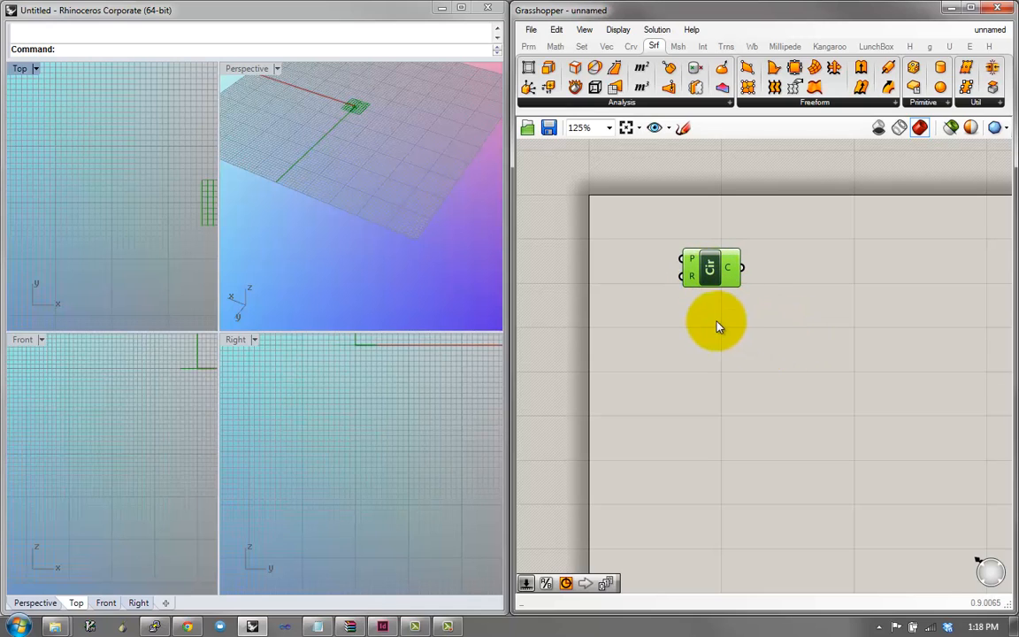
double_click(710, 317)
text(cir)
key(Escape)
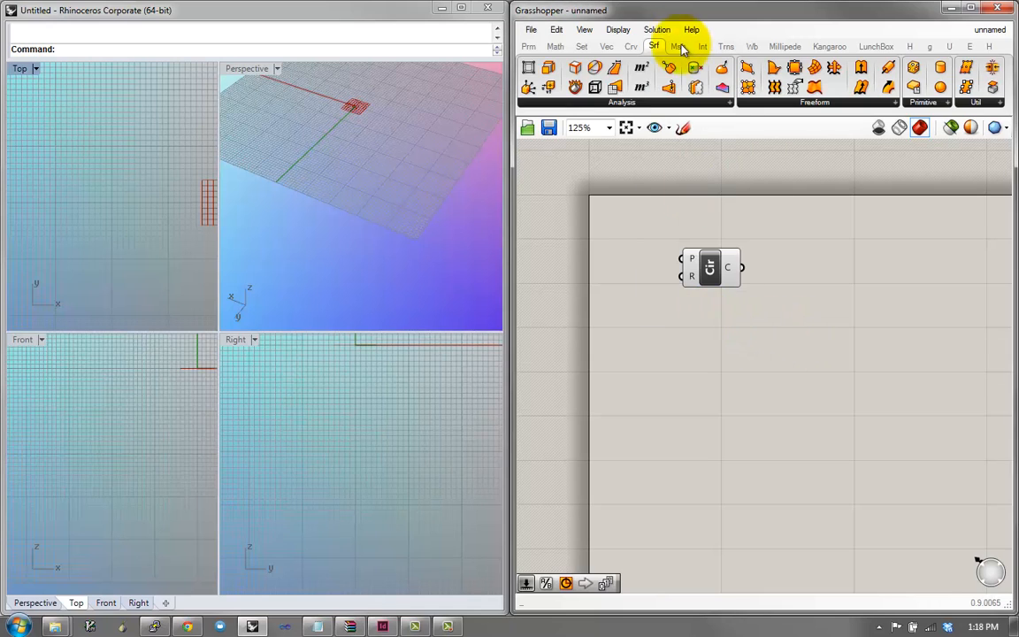
Place a second Circle component from the Curve category's Primitive group directly below the first one
click(630, 48)
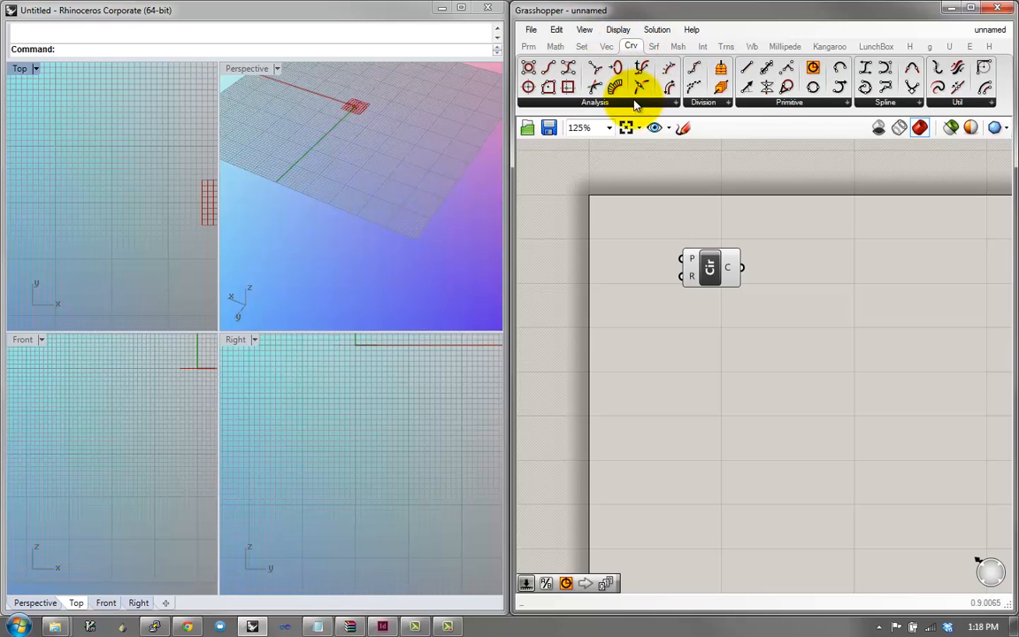
click(757, 102)
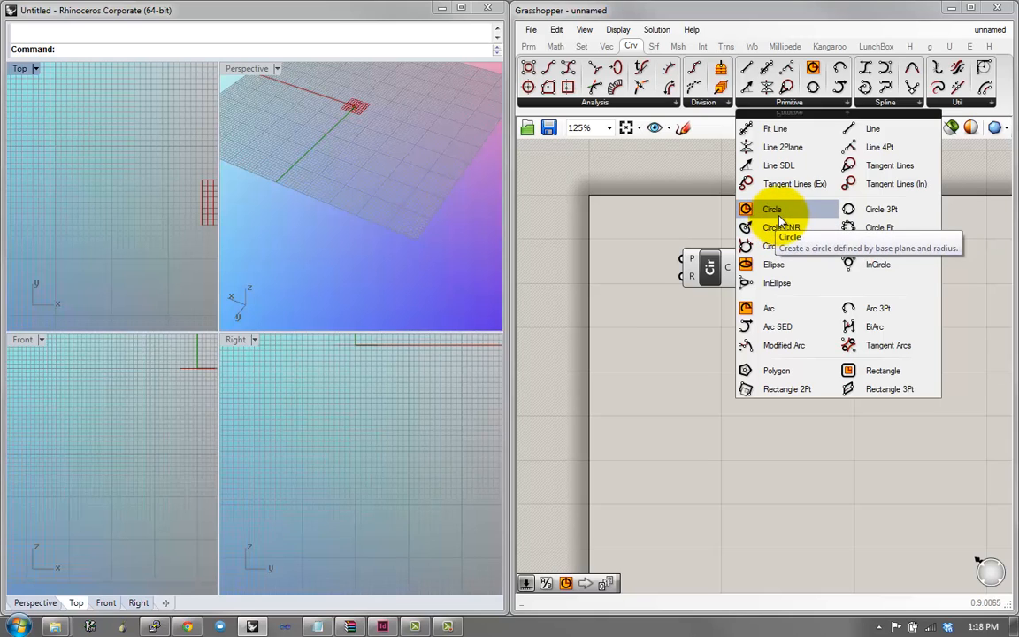
drag(779, 215, 714, 348)
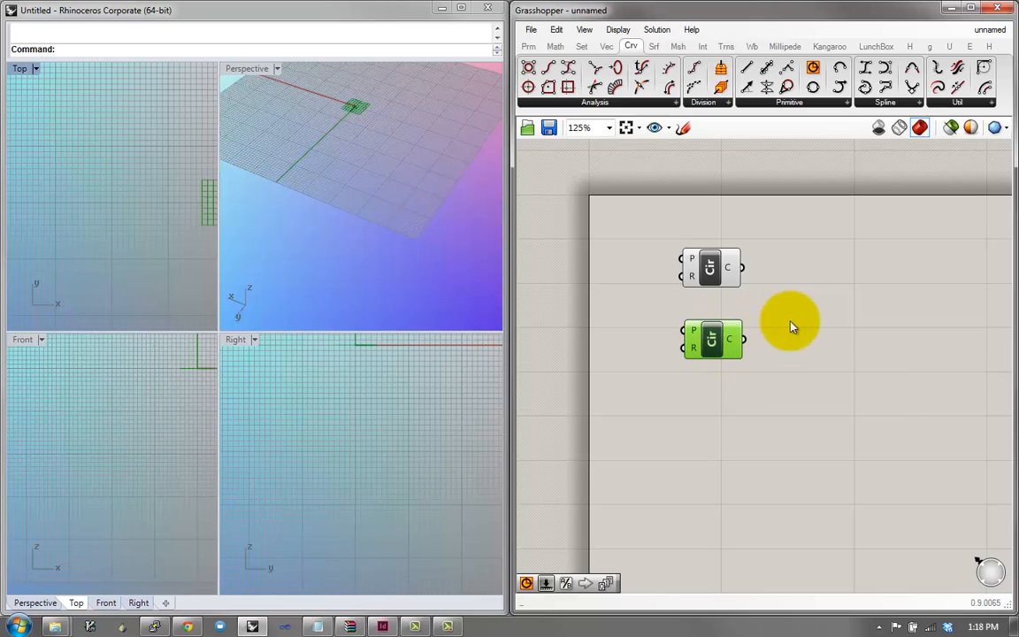
Delete the upper Circle component and move the remaining one slightly upward
click(721, 282)
key(Delete)
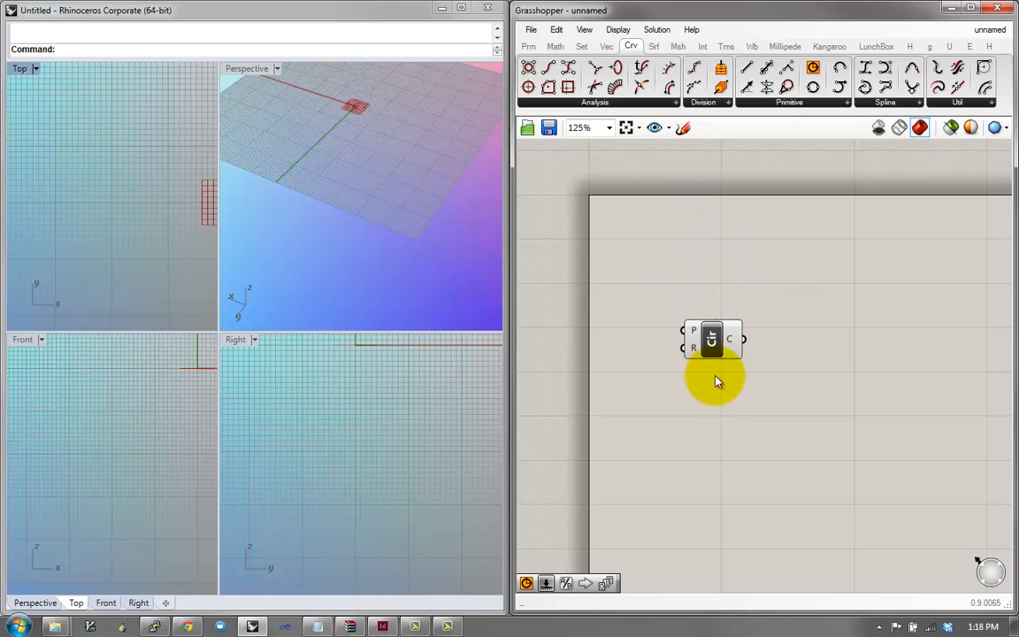
drag(715, 349, 725, 334)
scroll(725, 333, up, 4)
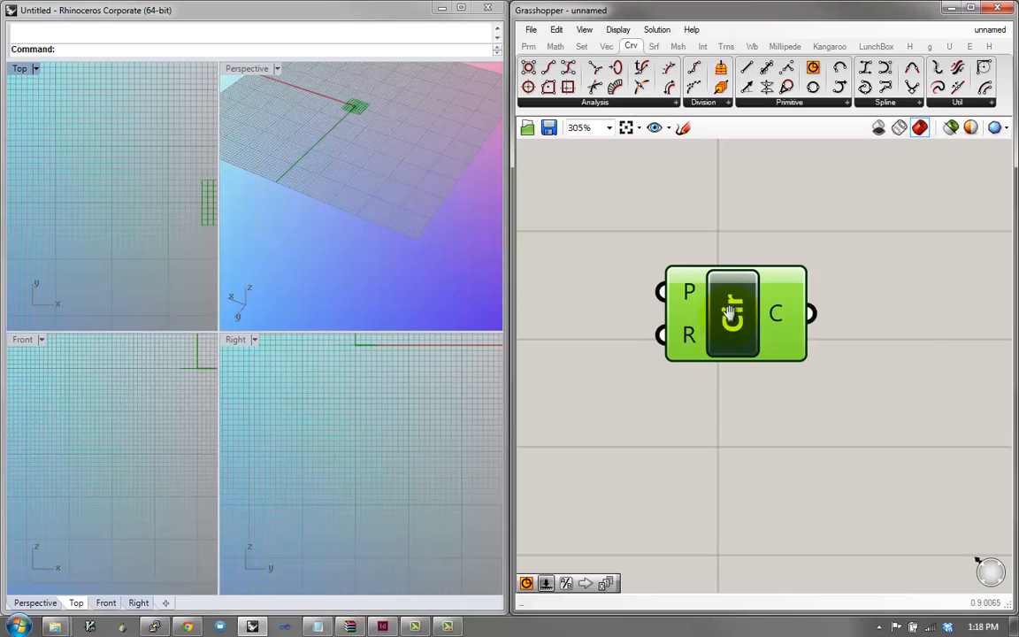
Turn on Draw Icons to show the component's icon in place of its name, and switch back to names
scroll(759, 333, up, 1)
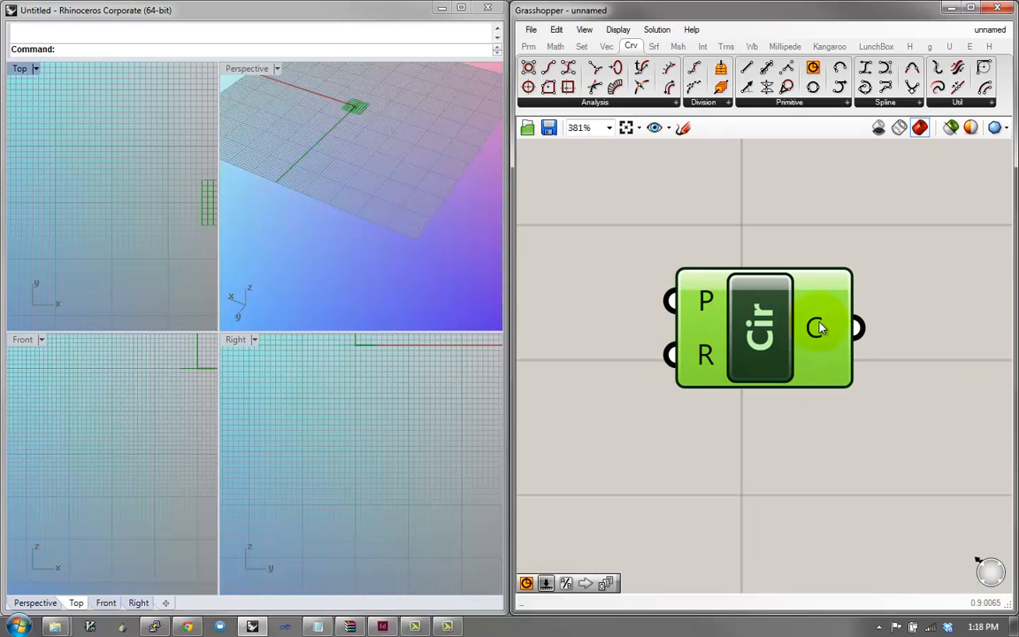
drag(778, 336, 744, 328)
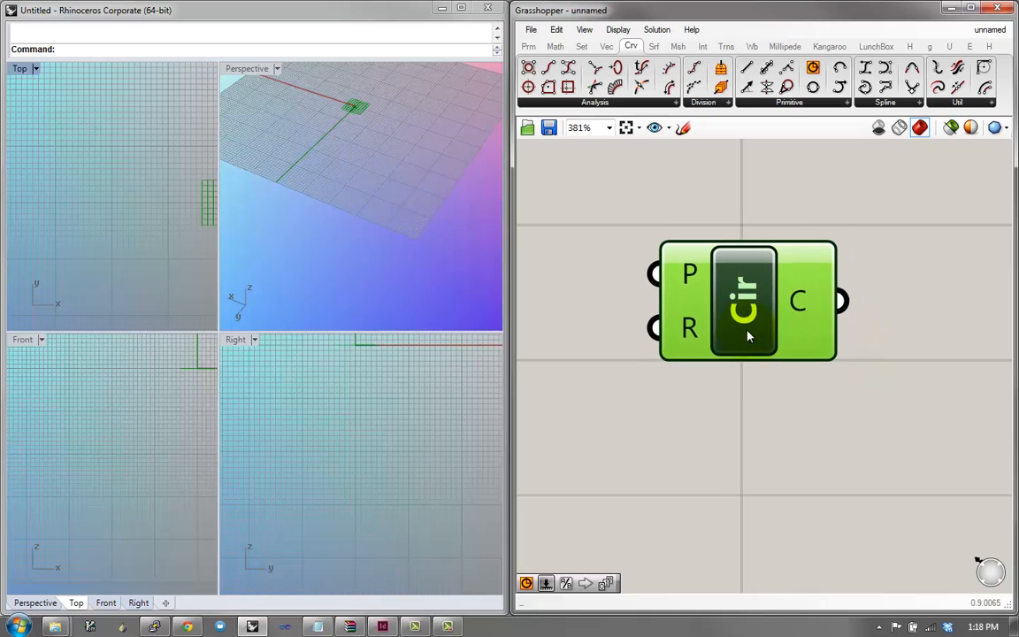
click(586, 30)
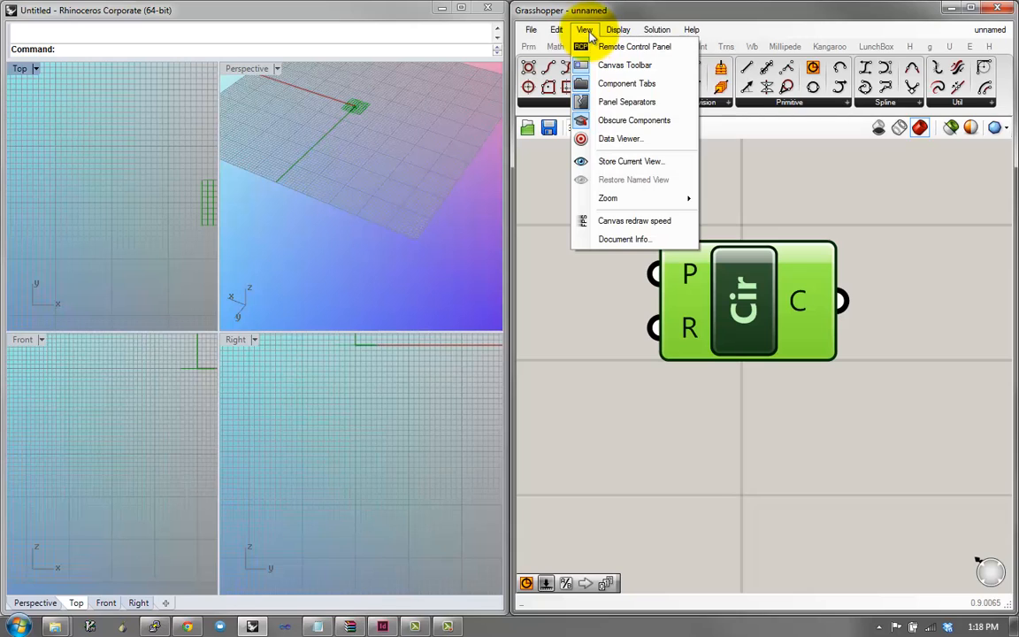
mouse_move(616, 34)
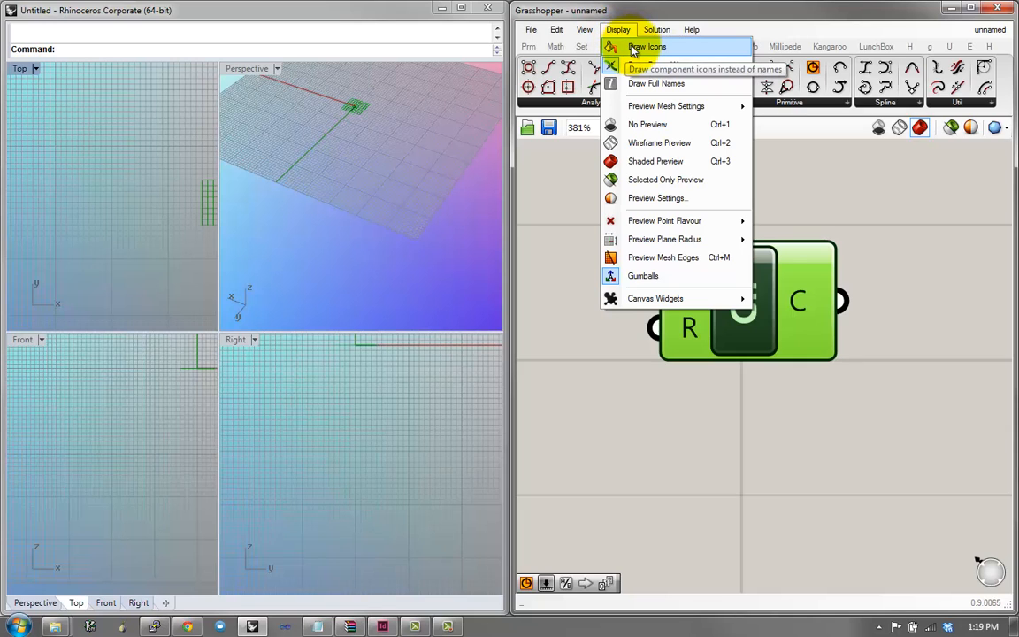
click(641, 47)
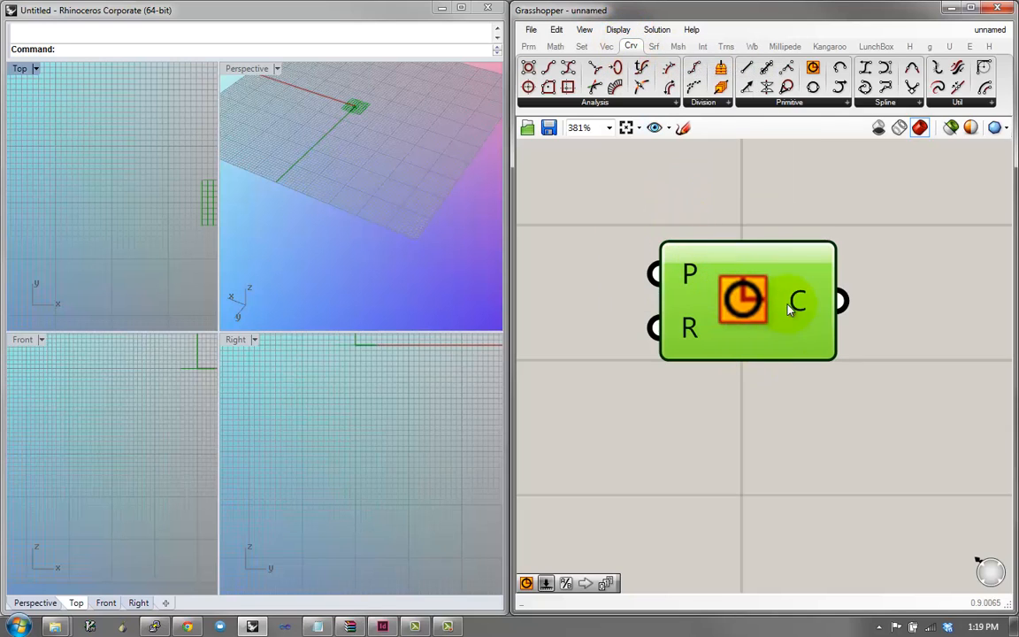
click(618, 29)
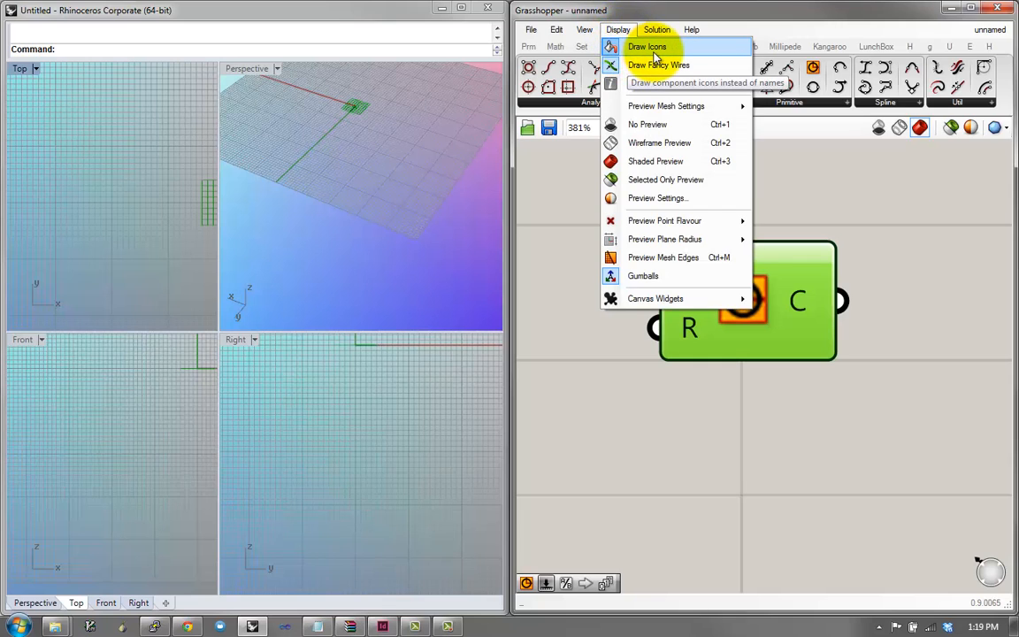
click(653, 53)
Examine the Circle component's plane and radius inputs, its circle output, and its preview in the Perspective viewport
mouse_move(750, 319)
mouse_down()
mouse_move(748, 306)
mouse_move(777, 308)
mouse_up()
click(782, 431)
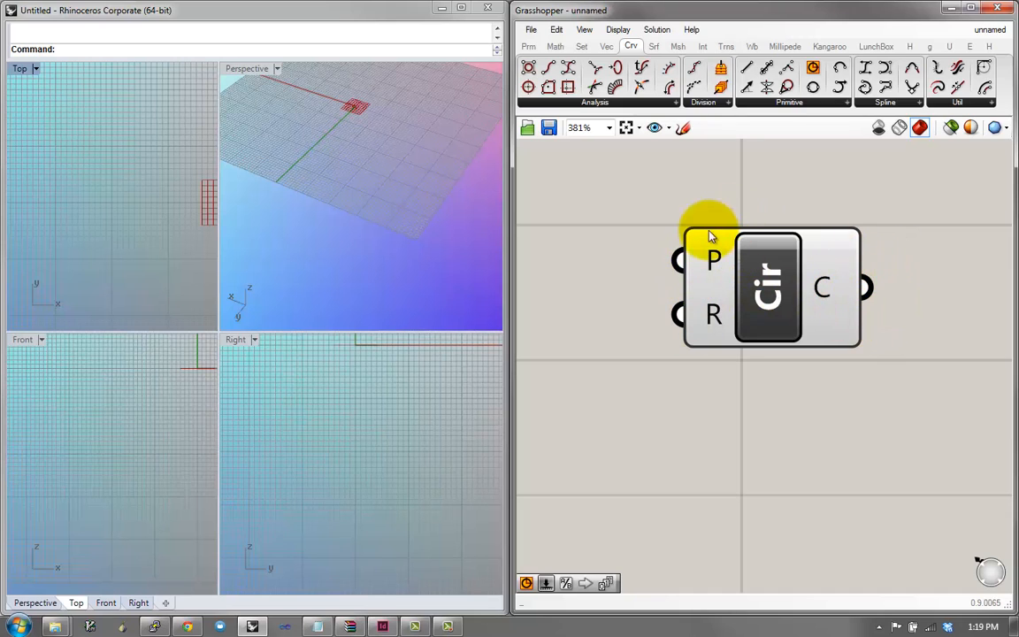
mouse_move(710, 263)
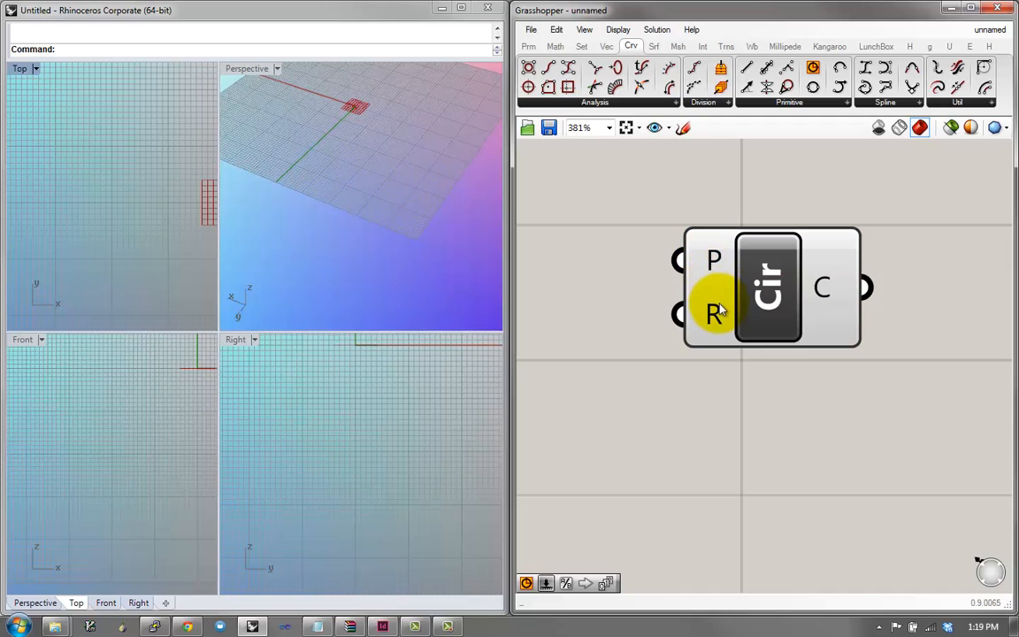
mouse_move(715, 320)
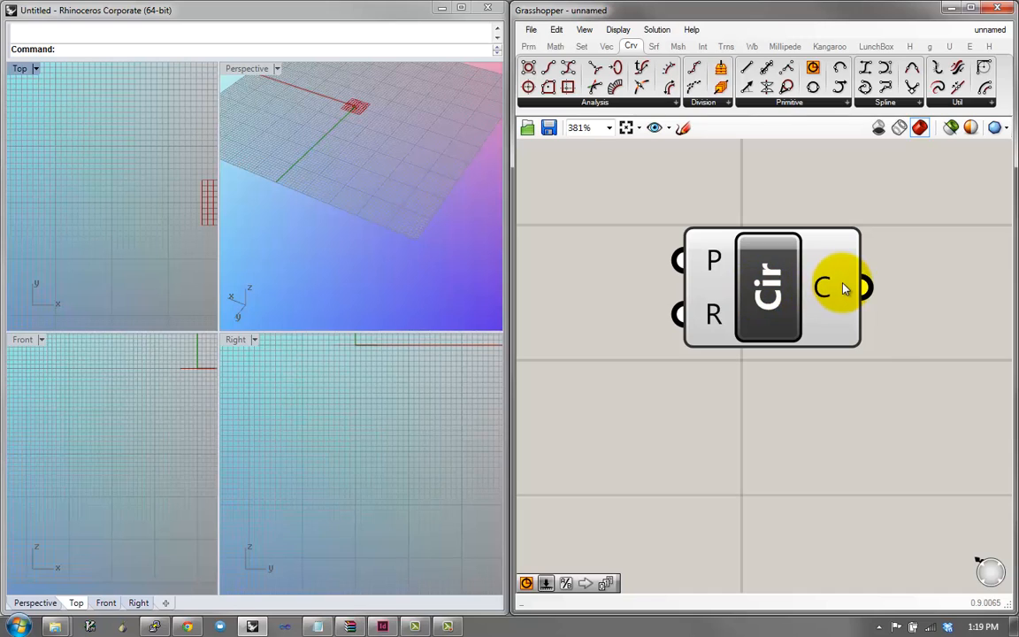
mouse_move(844, 289)
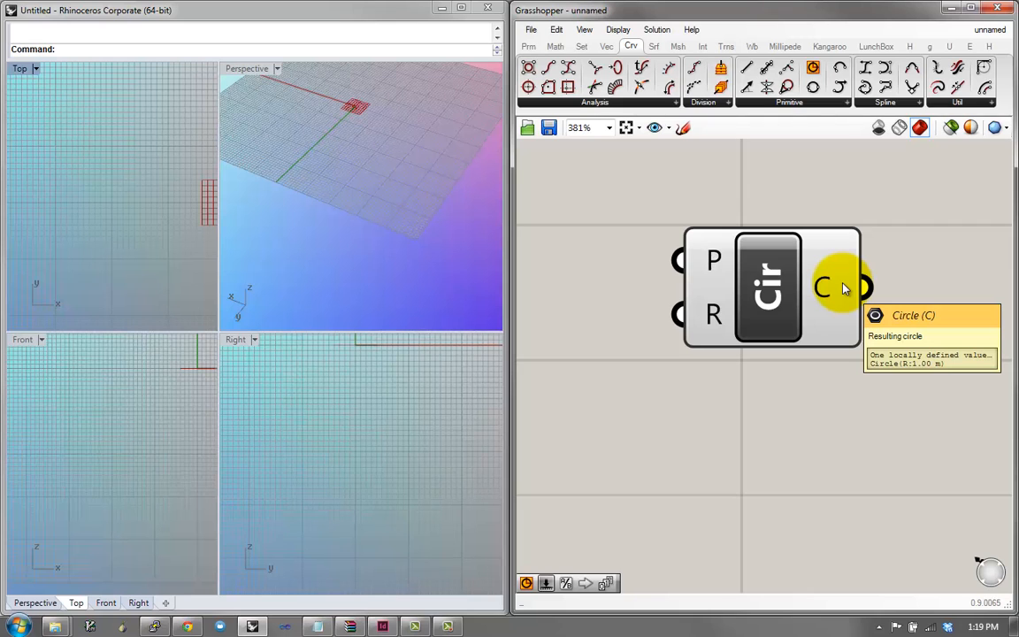
right_drag(357, 143, 378, 189)
click(724, 246)
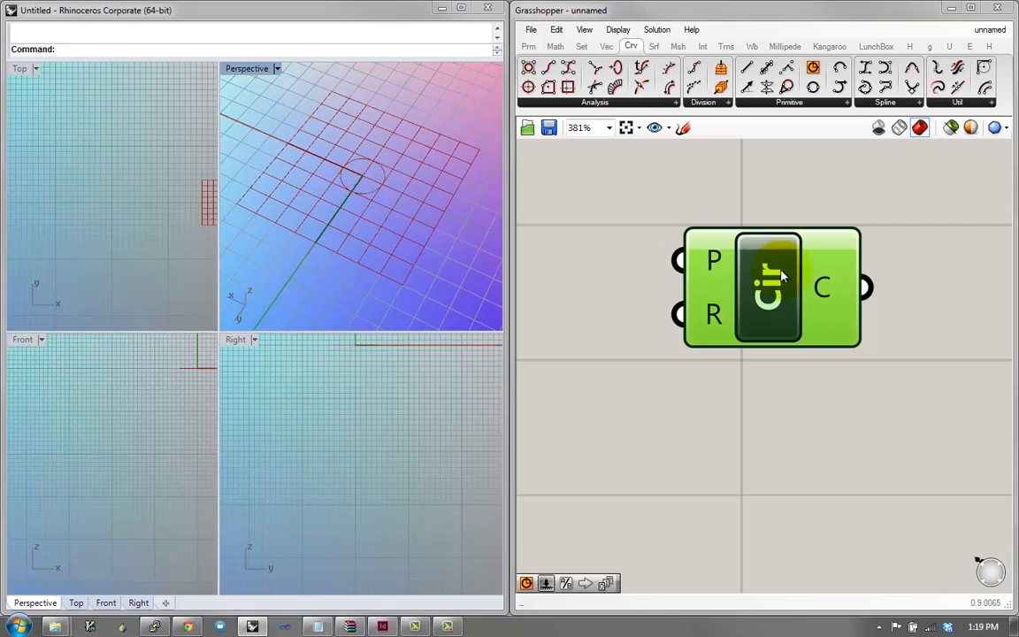
Place a Number Slider from the Params category's Input group below the Circle component and set it to 0.602
drag(777, 273, 804, 256)
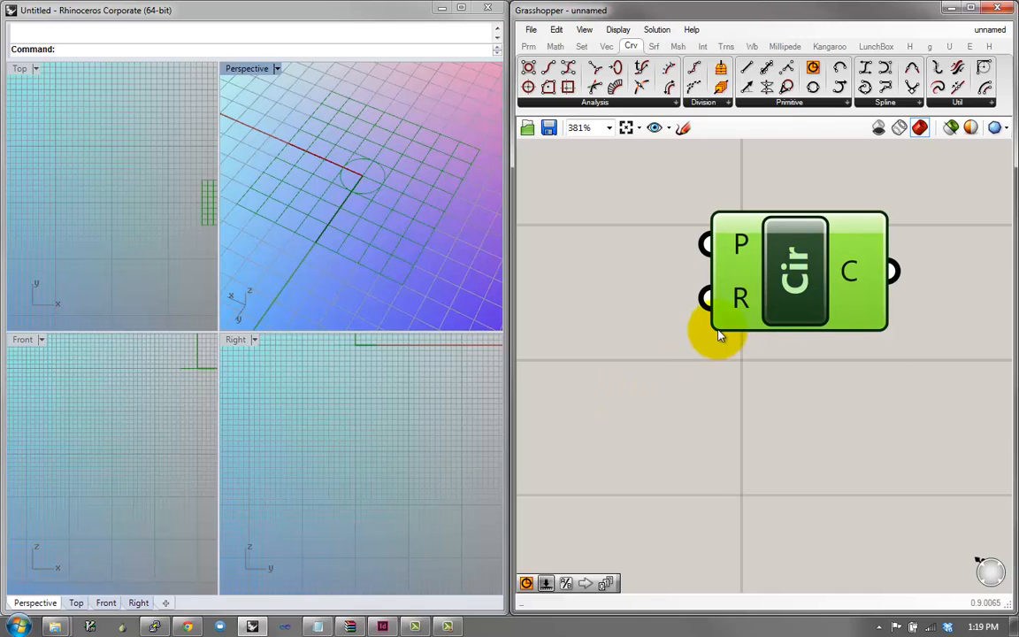
click(528, 46)
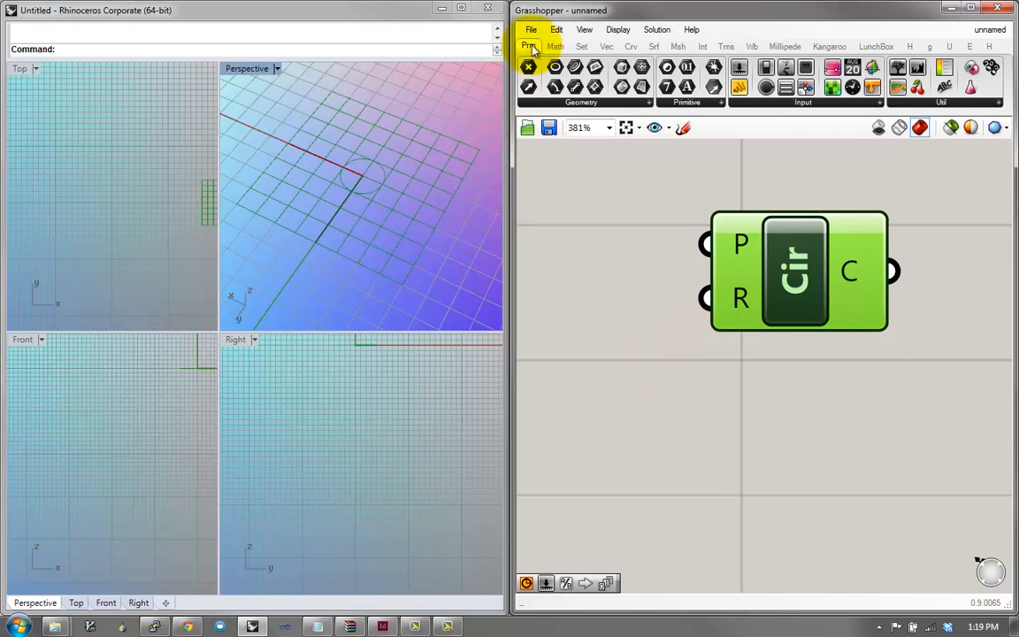
click(760, 104)
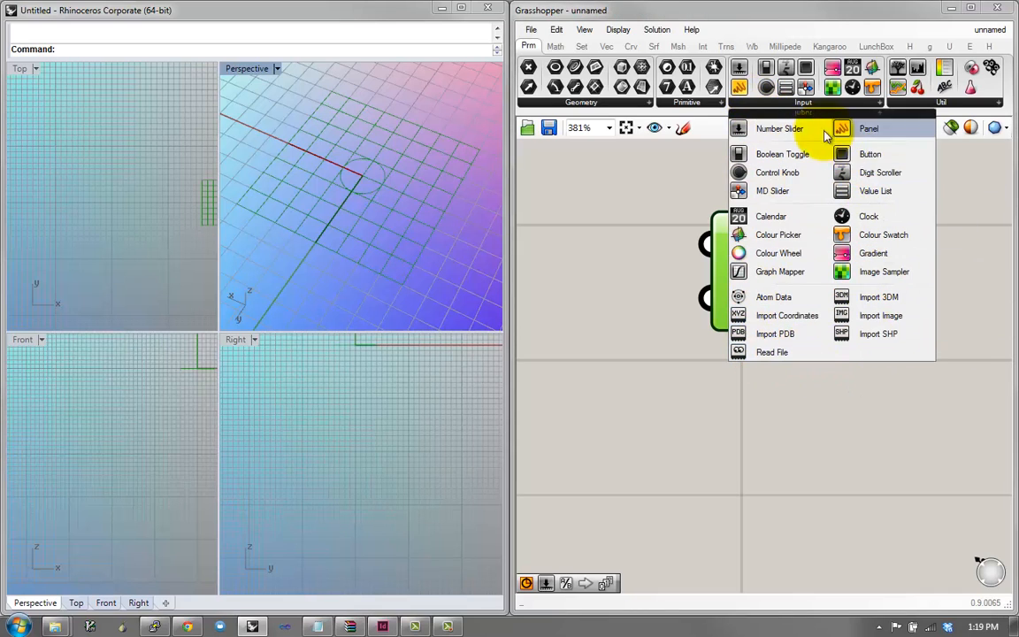
click(756, 130)
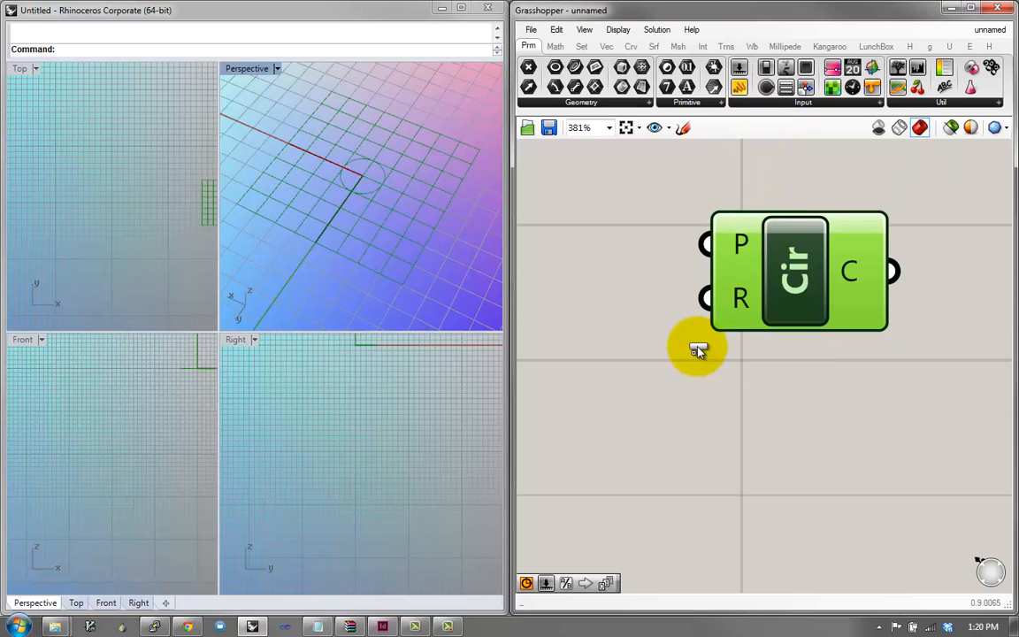
click(618, 402)
scroll(666, 409, down, 2)
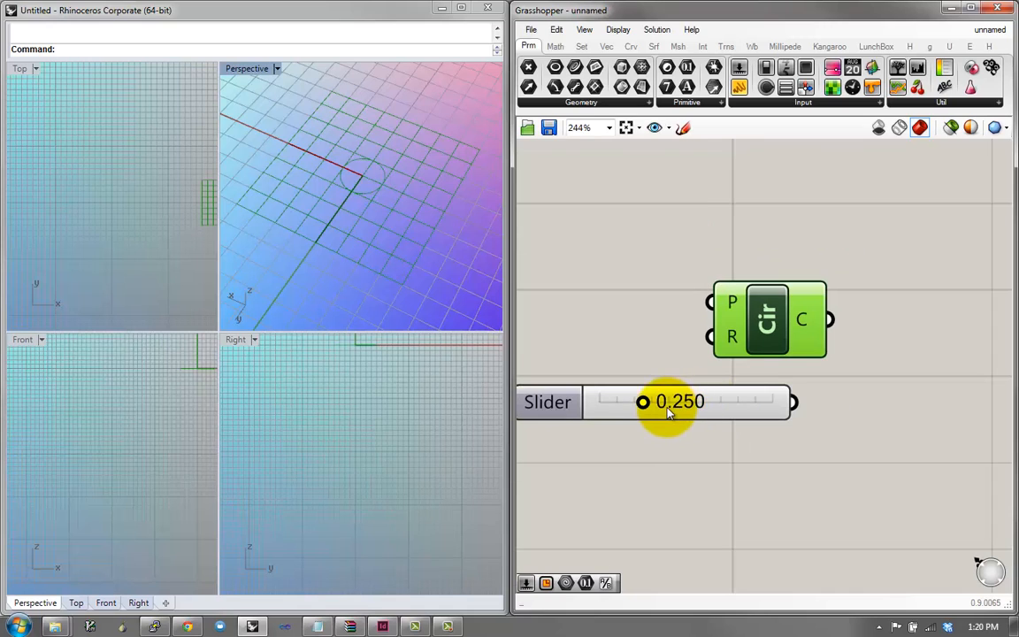
drag(666, 409, 703, 404)
Find the Number Slider with the keyword "slider" and place a second one below the first
click(637, 464)
text(slider)
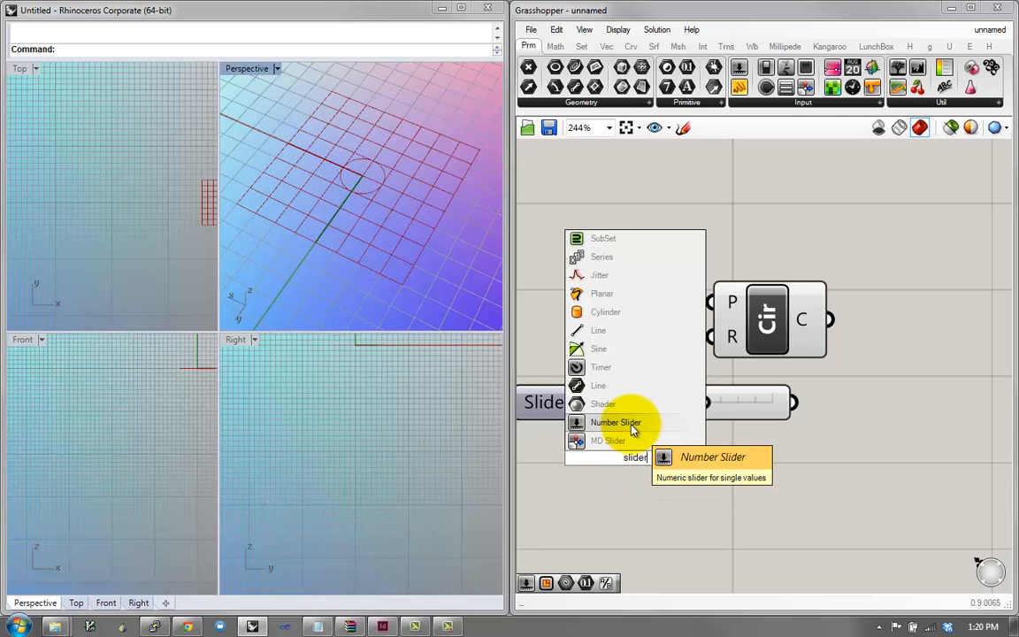
click(632, 424)
Create a third Number Slider preset to 6.5 below the other two by using the value as the search keyword
double_click(728, 453)
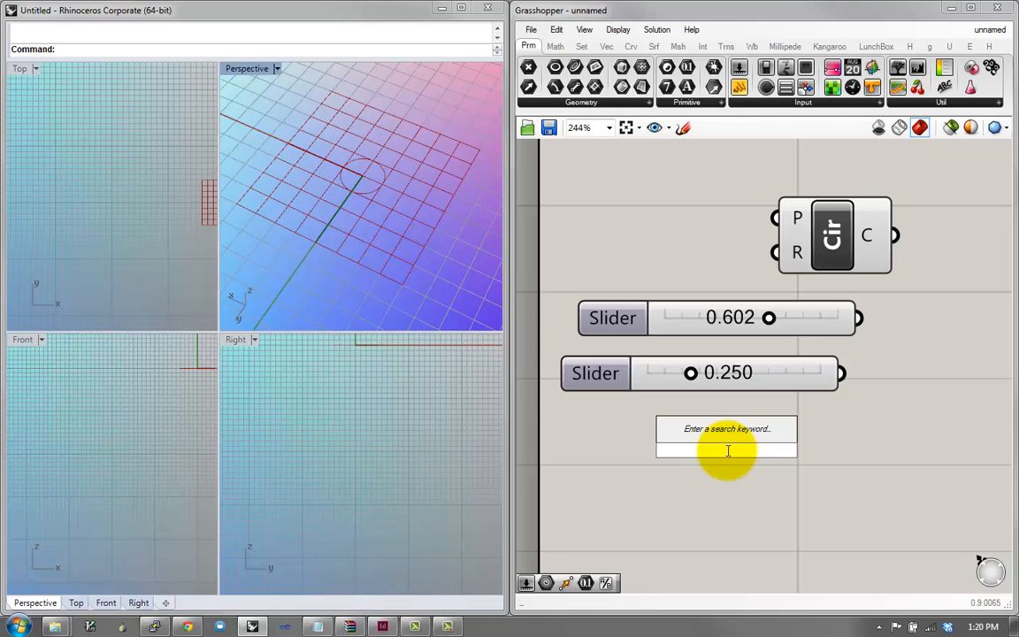
text(6)
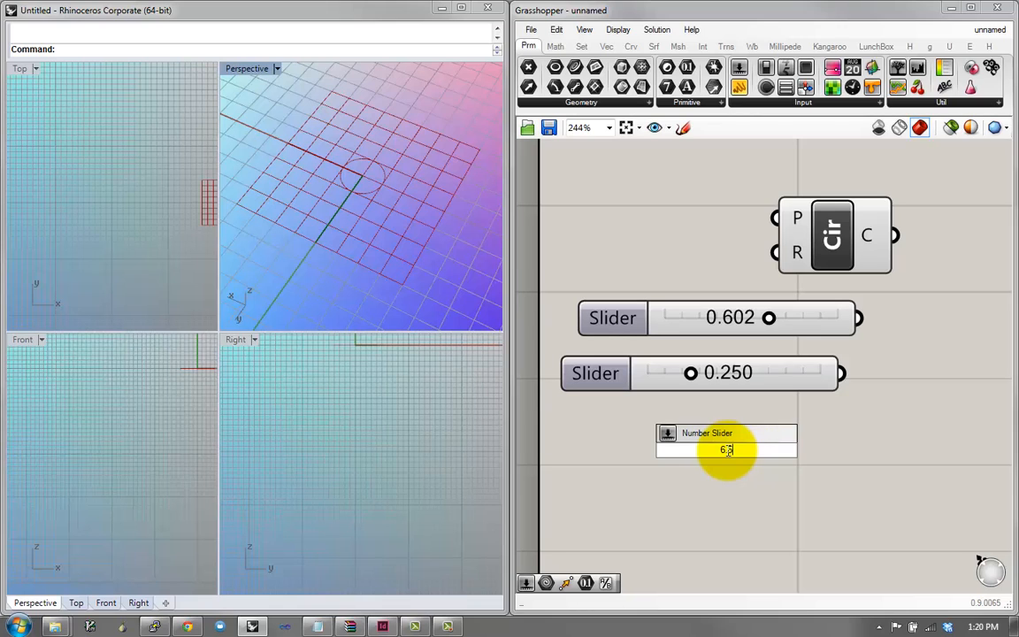
text(.5)
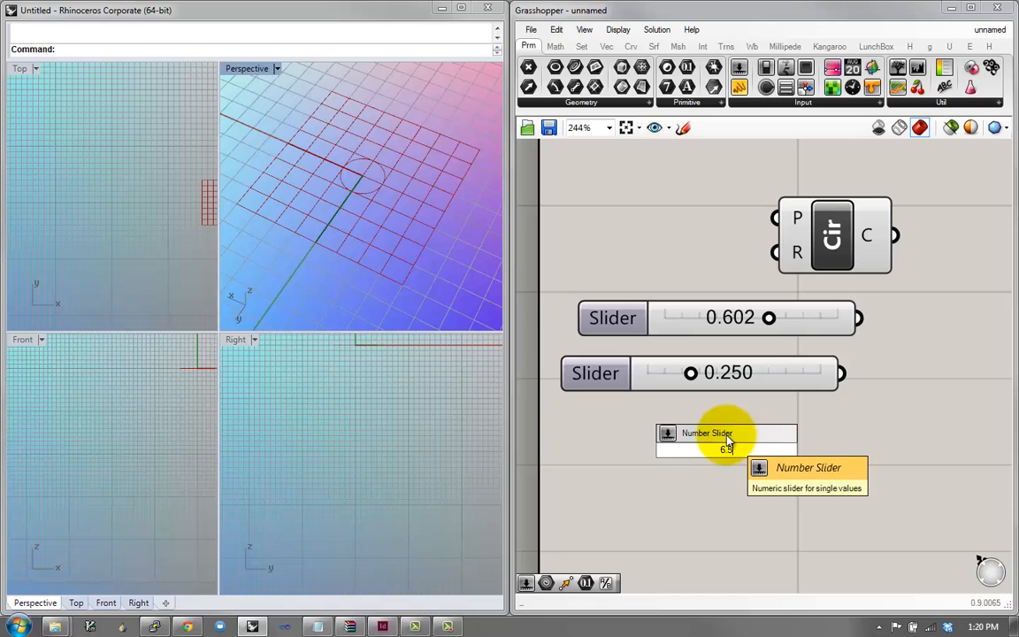
click(706, 432)
drag(635, 440, 624, 427)
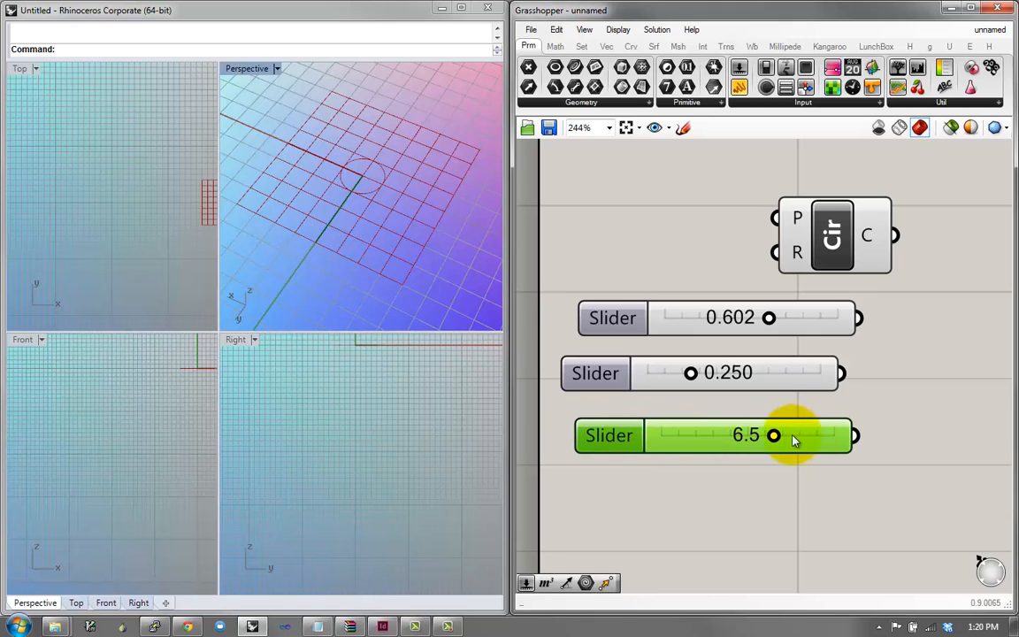
Delete the upper two sliders and set the remaining one to 0.0
drag(880, 293, 819, 355)
key(Delete)
drag(682, 347, 659, 347)
right_drag(848, 386, 739, 380)
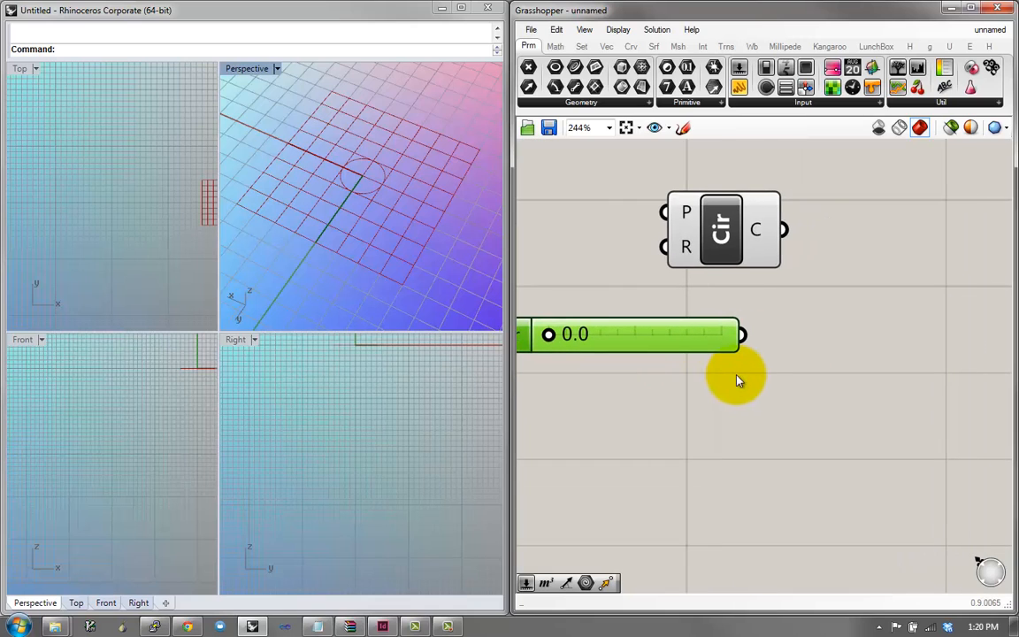
Place a Panel from the Params category's Input group near the slider's output end
click(742, 102)
click(862, 133)
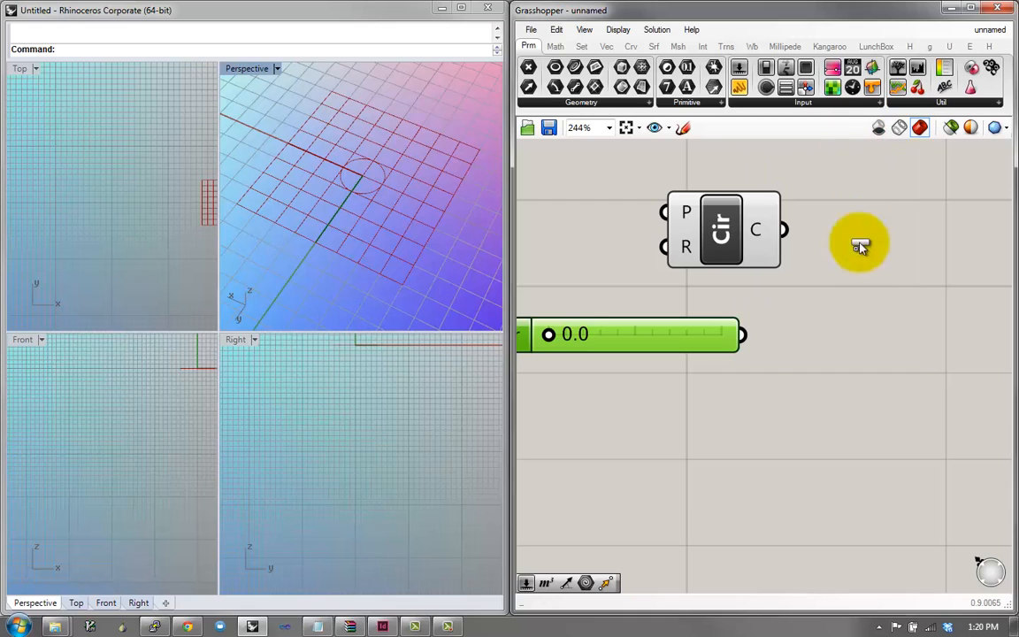
click(840, 380)
drag(841, 385, 853, 378)
scroll(853, 378, down, 1)
right_drag(852, 378, 784, 356)
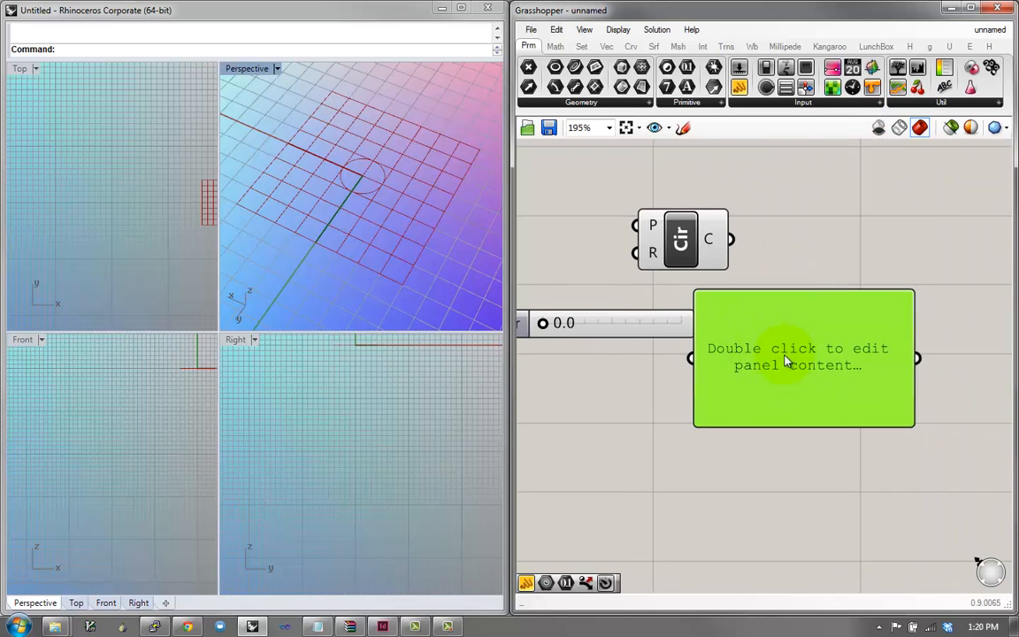
Move the Panel clear of the slider so it sits just beyond the slider's output
mouse_move(784, 356)
mouse_down()
mouse_move(806, 398)
mouse_move(824, 363)
mouse_move(793, 373)
mouse_up()
right_drag(794, 372, 859, 371)
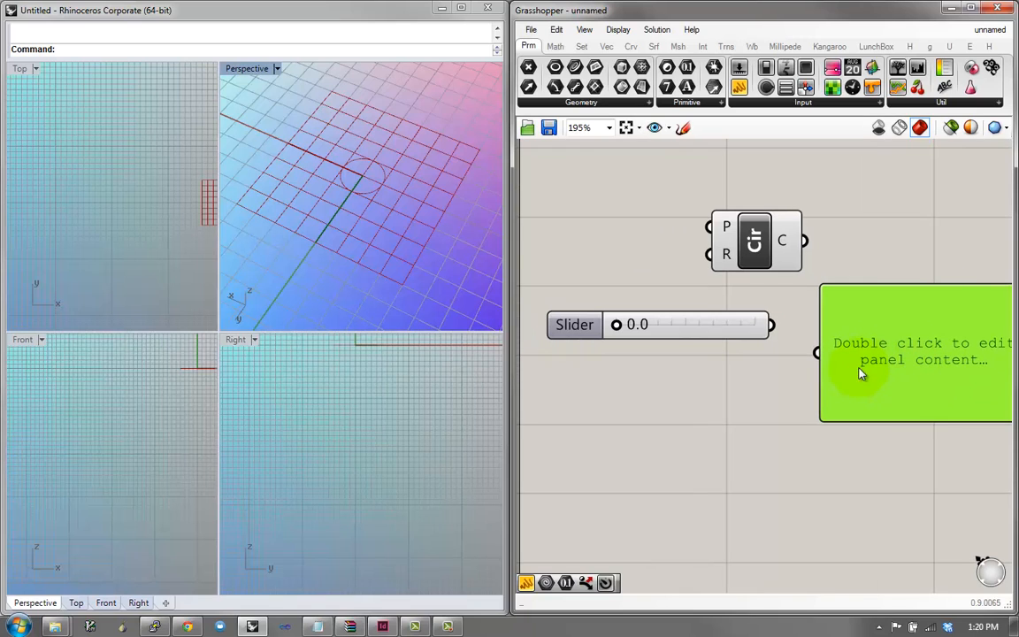
right_drag(928, 411, 900, 359)
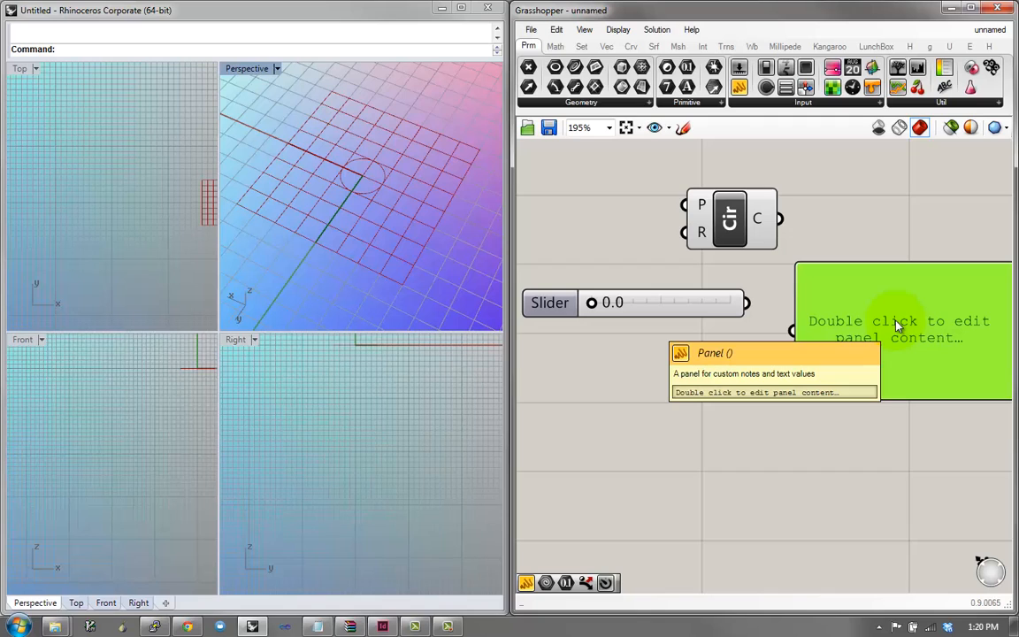
drag(847, 336, 849, 329)
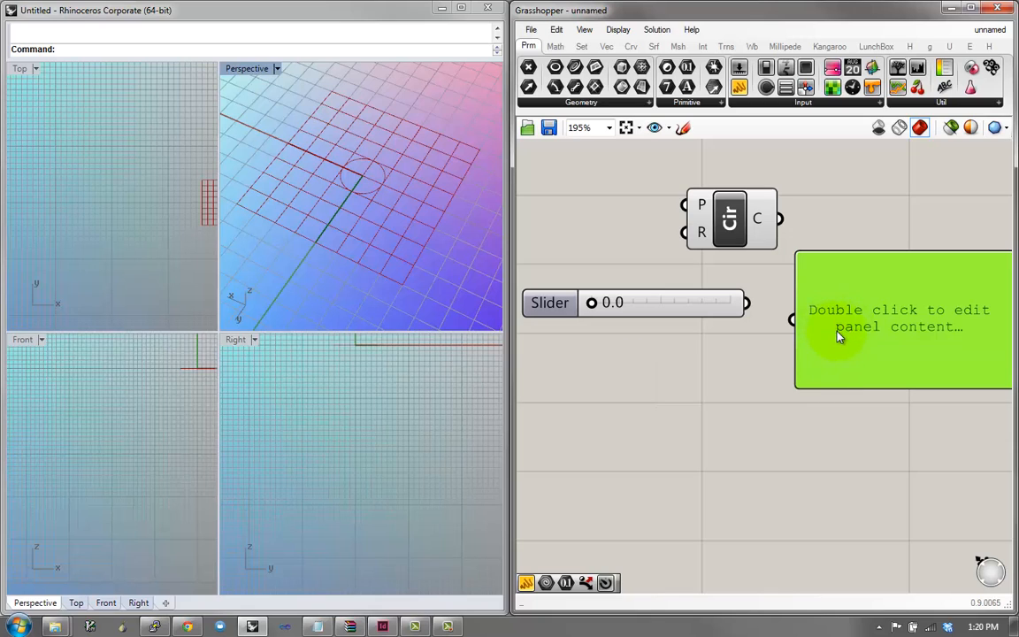
drag(841, 330, 820, 354)
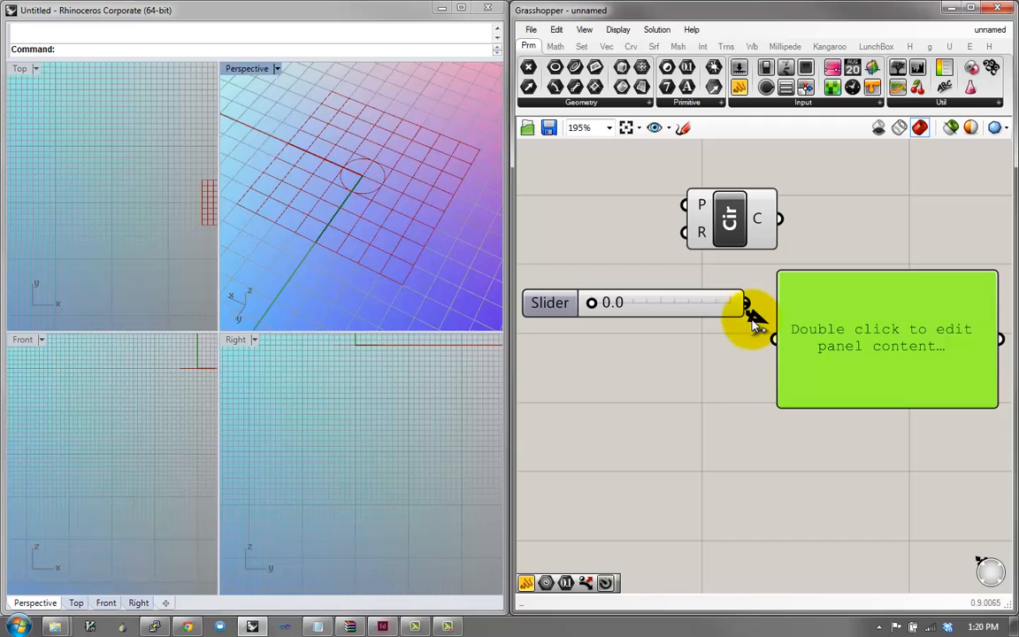
Create a second Panel below the first with a quotation mark as the search keyword, and delete it
double_click(732, 465)
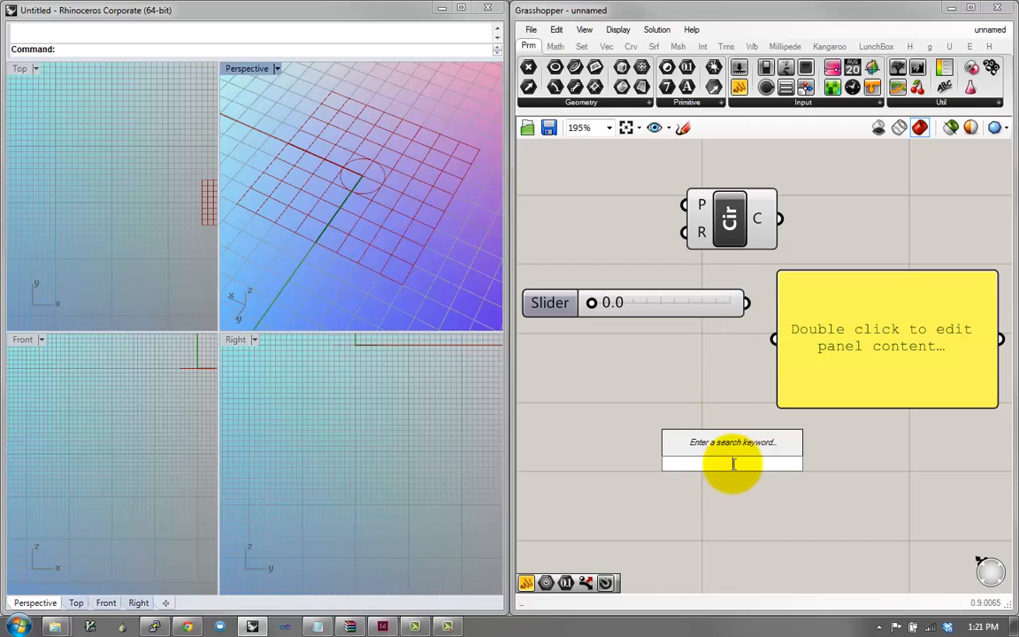
text(")
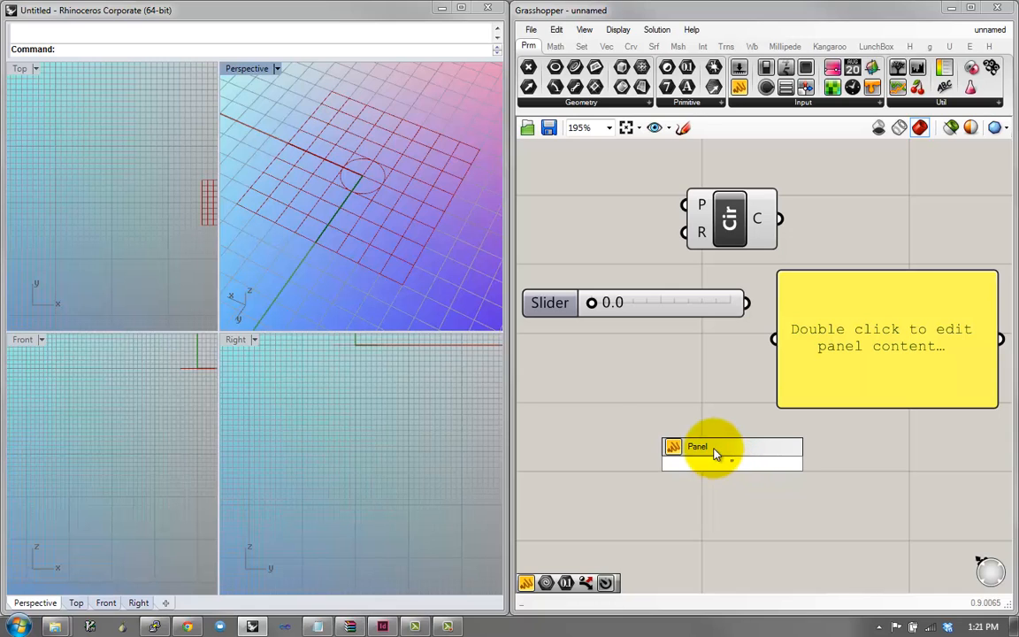
key(Return)
drag(716, 448, 831, 498)
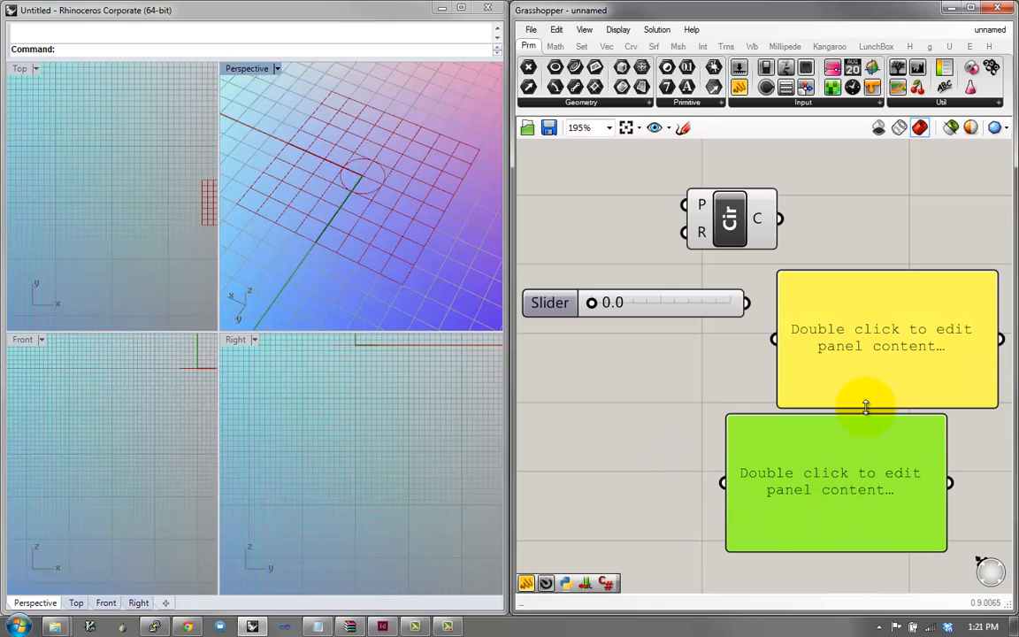
key(Delete)
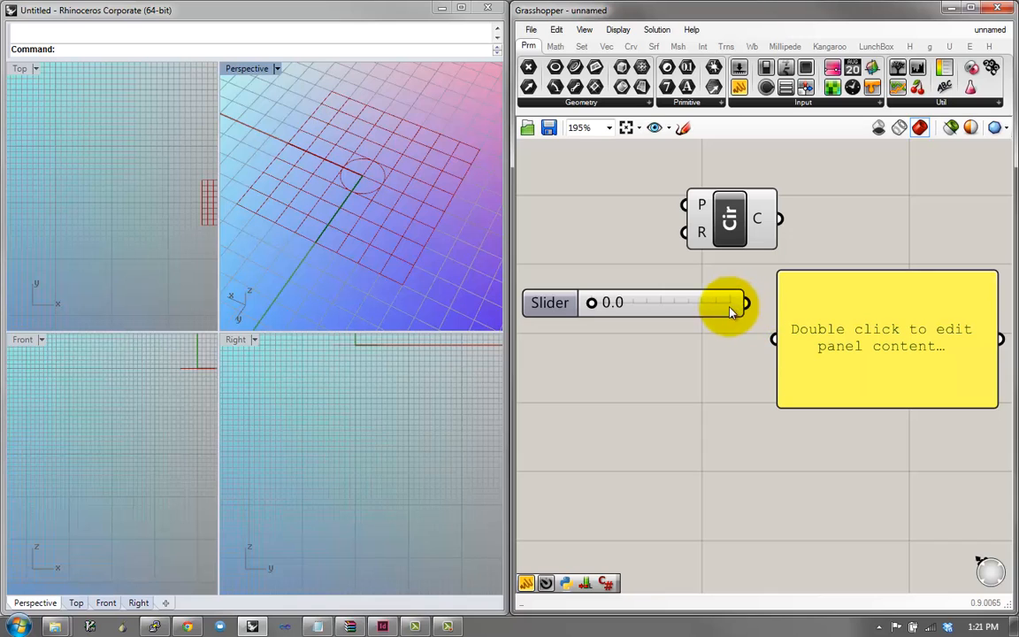
Connect the slider's output to the Panel's input with more space around both, and set the slider to 6.9
drag(730, 312, 732, 365)
drag(835, 348, 871, 347)
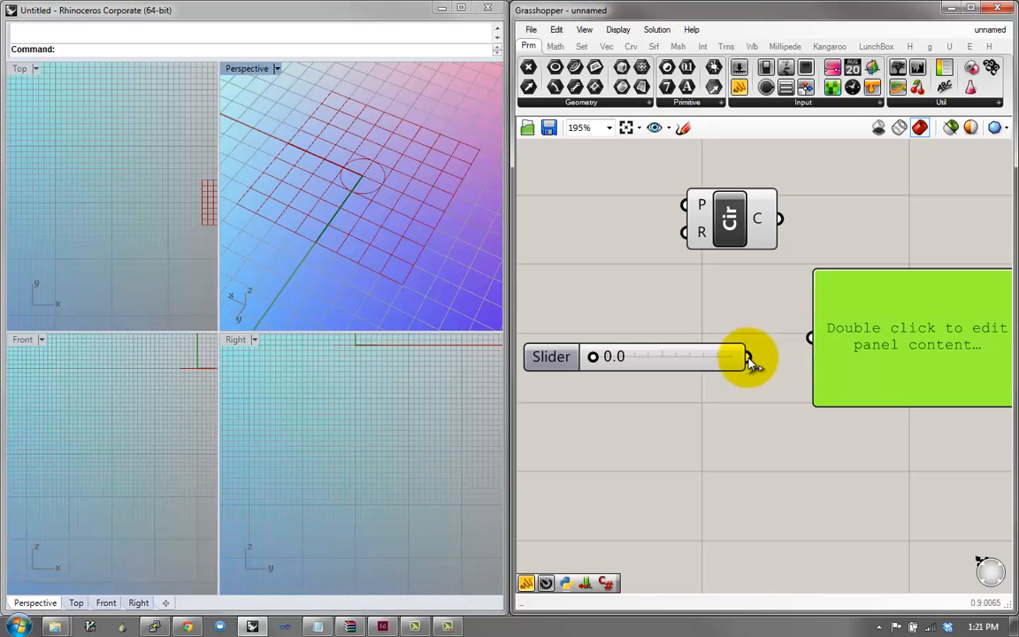
drag(749, 360, 819, 377)
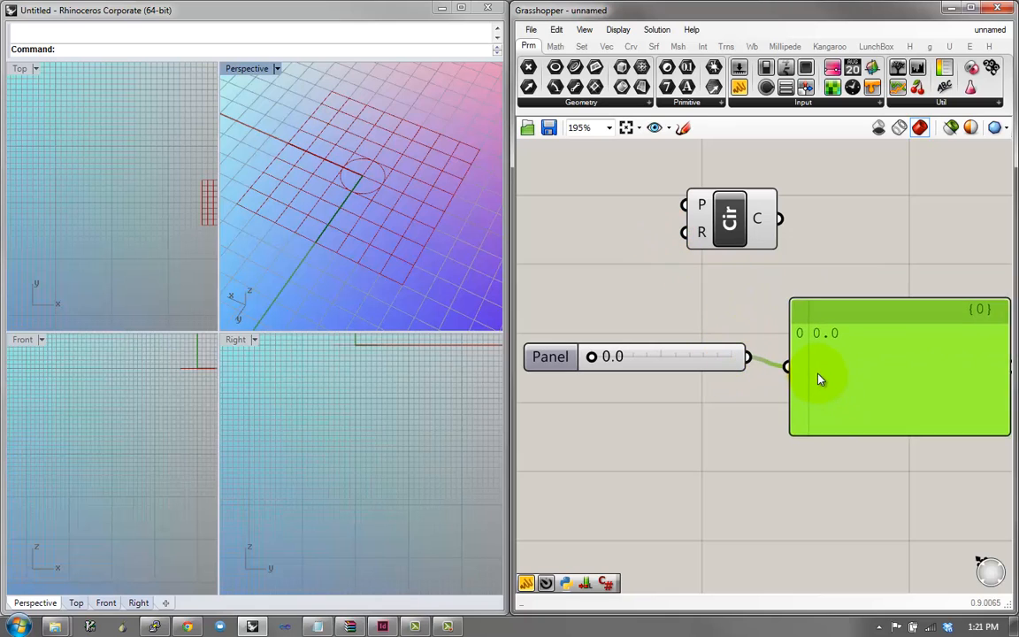
drag(591, 356, 688, 357)
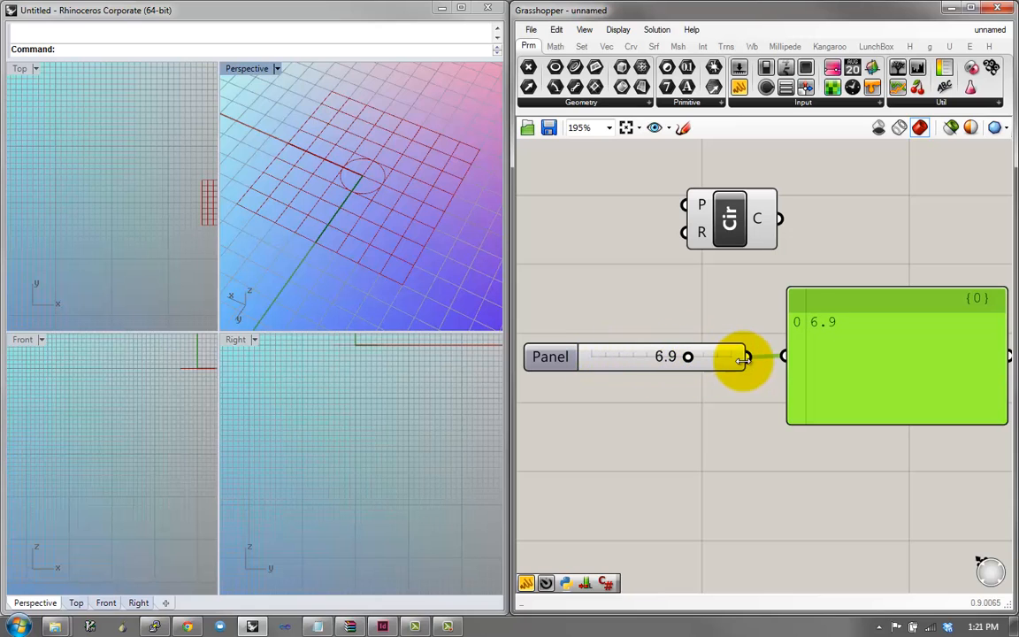
Connect the slider's output to the Circle component's R input and set the slider to 7.1
drag(755, 367, 683, 233)
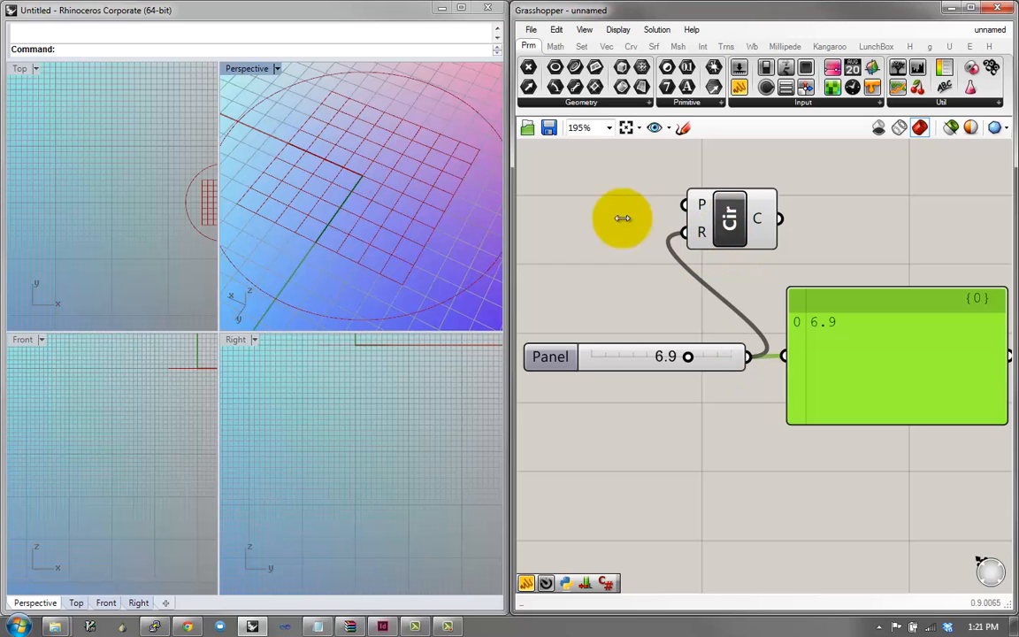
click(392, 186)
scroll(392, 186, down, 5)
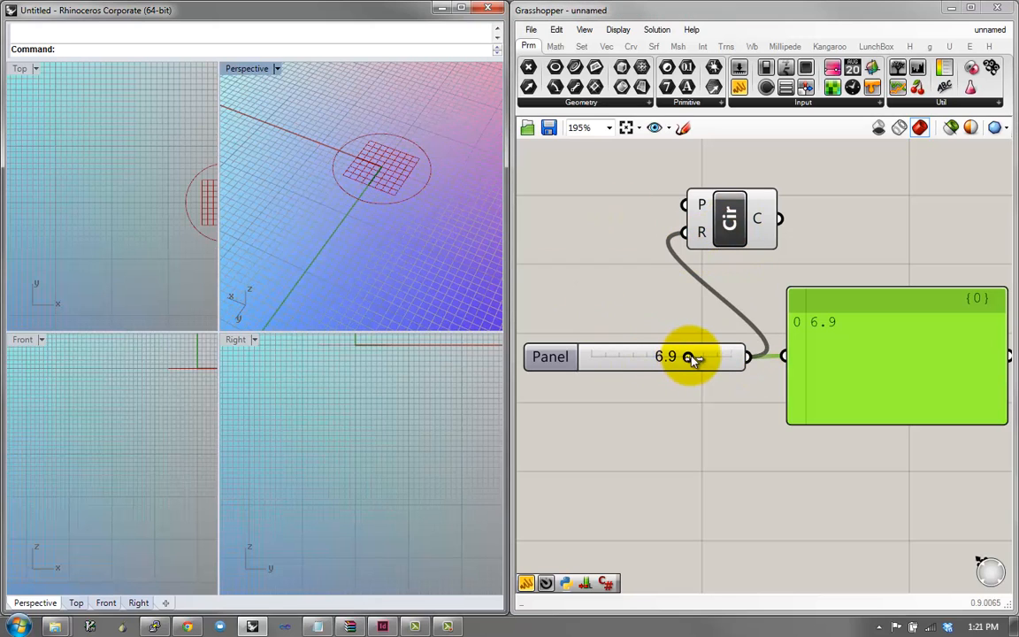
mouse_move(686, 357)
mouse_down()
mouse_move(617, 358)
mouse_move(718, 357)
mouse_move(617, 357)
mouse_move(687, 358)
mouse_up()
drag(760, 231, 790, 243)
Delete the Panel fed by the slider and move the Circle component farther past the slider's output end
right_drag(735, 265, 594, 329)
click(719, 398)
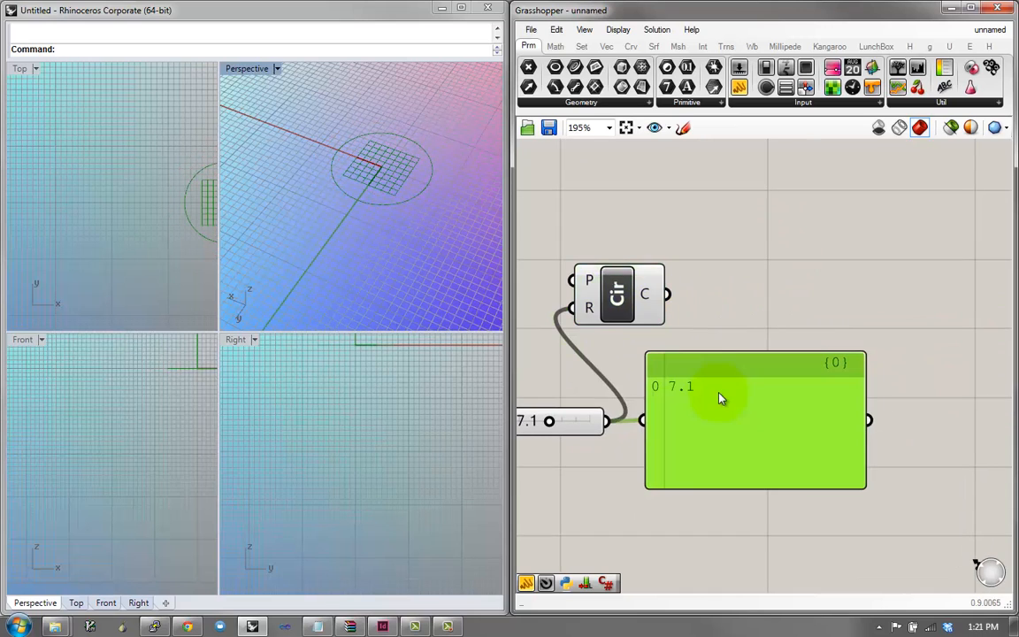
key(Delete)
drag(637, 309, 738, 402)
key(ctrl+z)
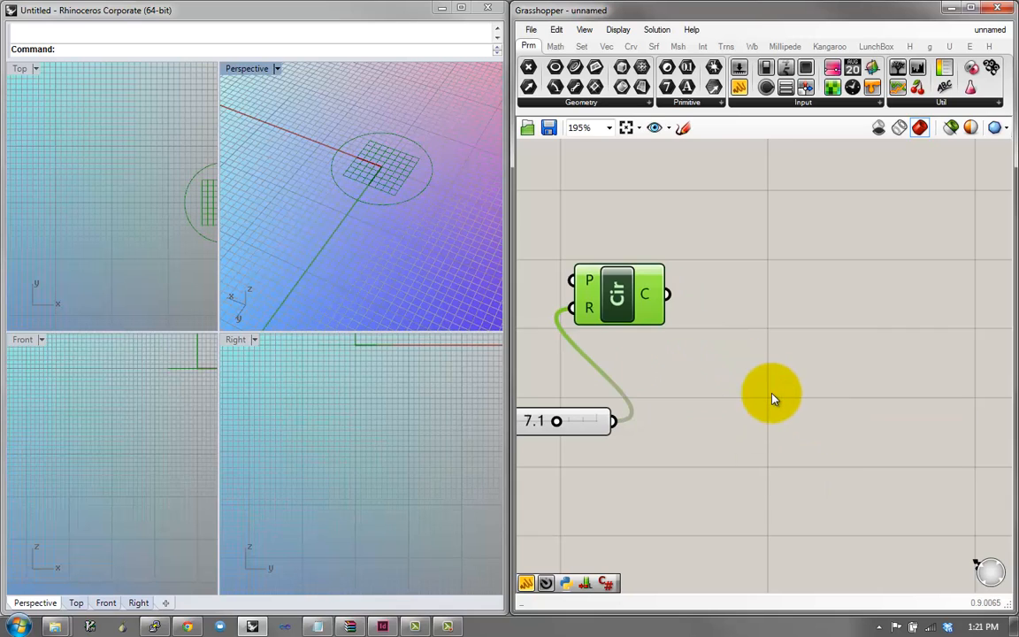
drag(586, 296, 647, 341)
Create a Panel with a quotation mark as the search keyword and connect the Circle's C output to it
double_click(849, 334)
text(panel)
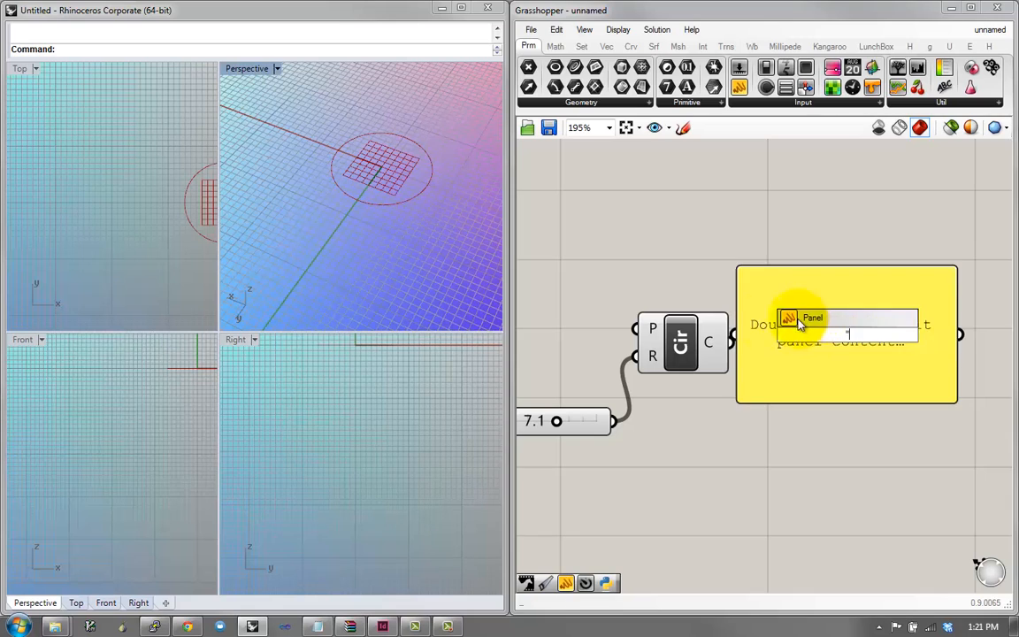
click(801, 318)
drag(822, 354, 809, 348)
scroll(769, 309, down, 2)
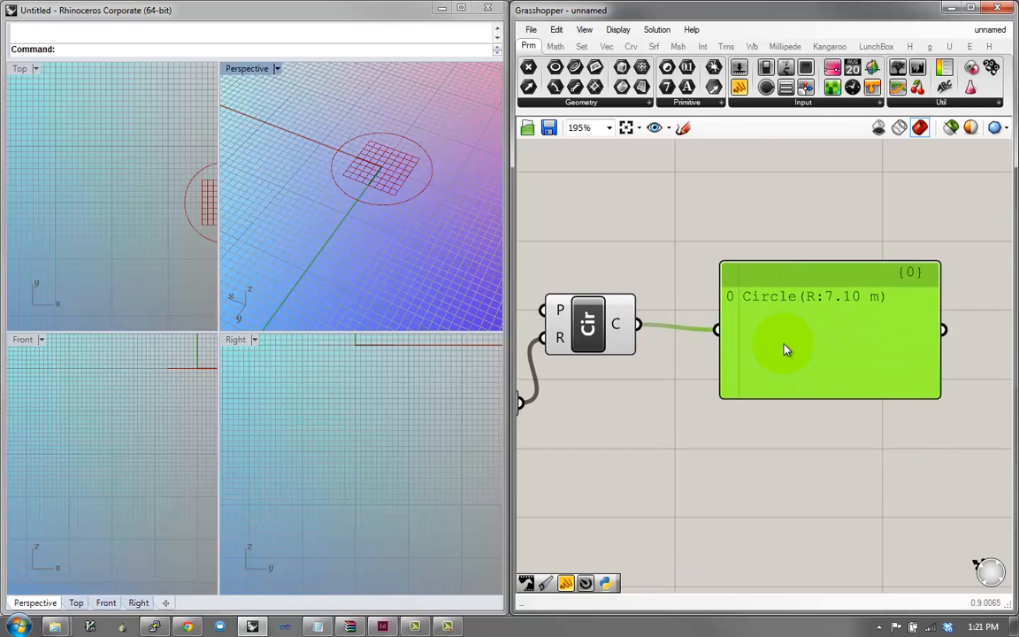
Set the radius slider to 7.9, lower the Circle component slightly and move the Panel farther from it
mouse_move(598, 387)
mouse_down()
mouse_move(546, 386)
mouse_move(621, 386)
mouse_move(607, 387)
mouse_up()
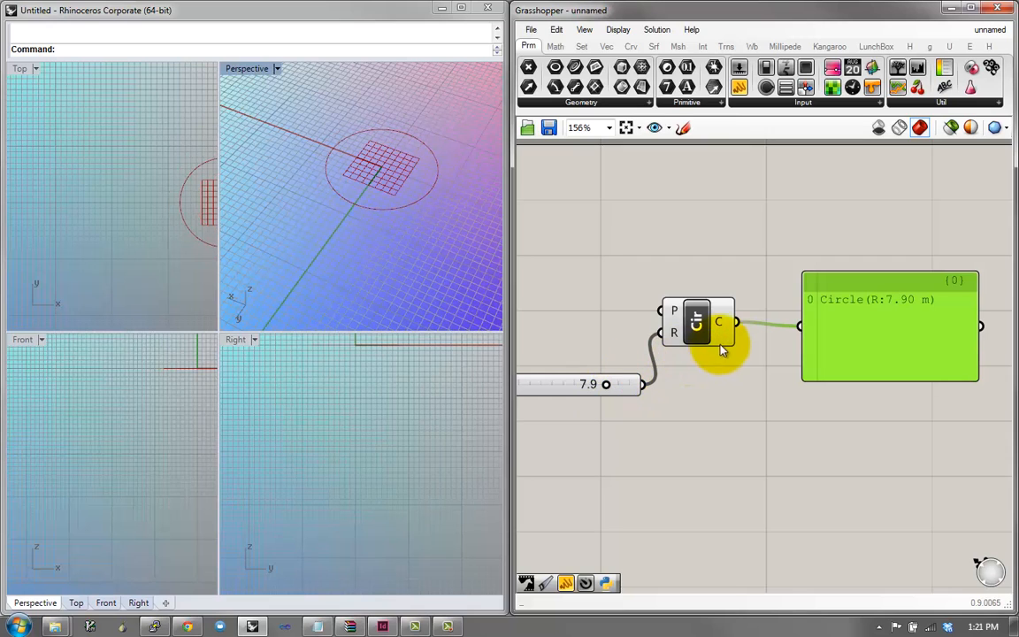
drag(717, 324, 717, 348)
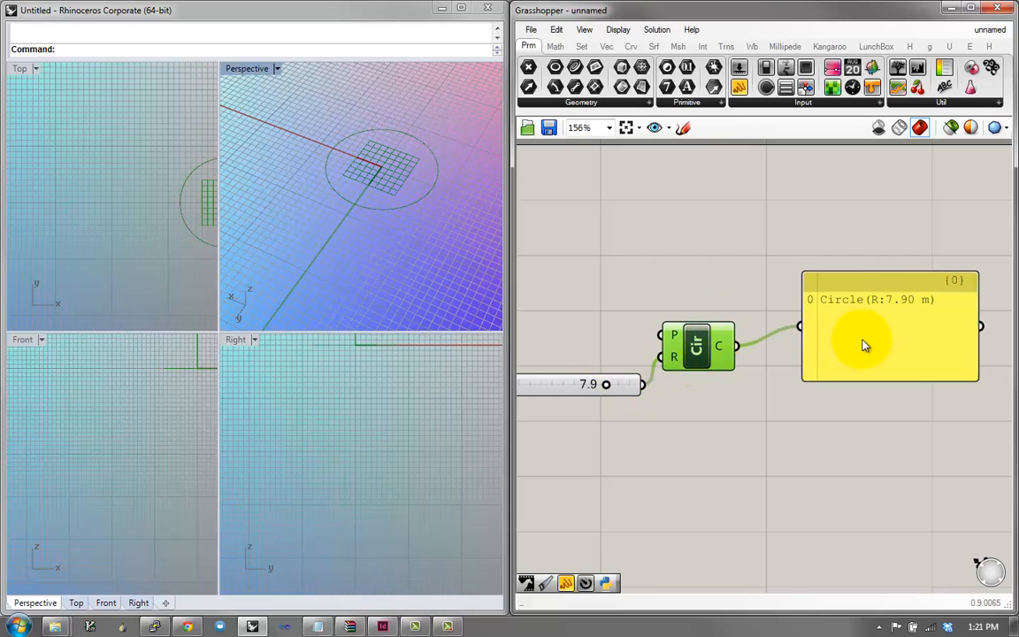
drag(860, 346, 893, 346)
Place an Extrude component below the Panel using the keyword "ext" and connect the Circle's C output to its B input
double_click(784, 261)
text(ext)
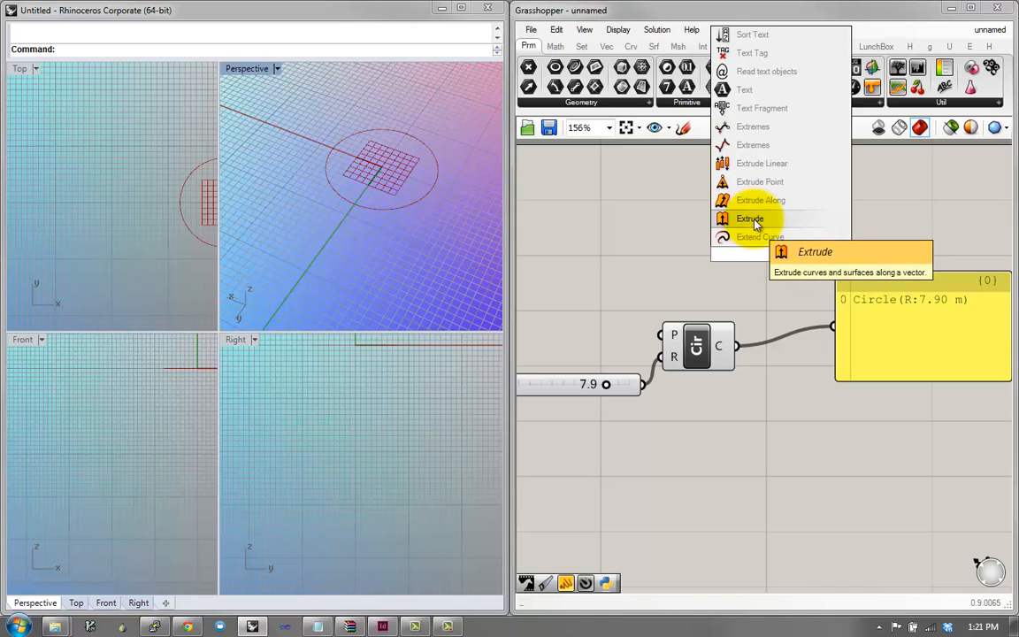
click(784, 221)
drag(780, 237, 850, 450)
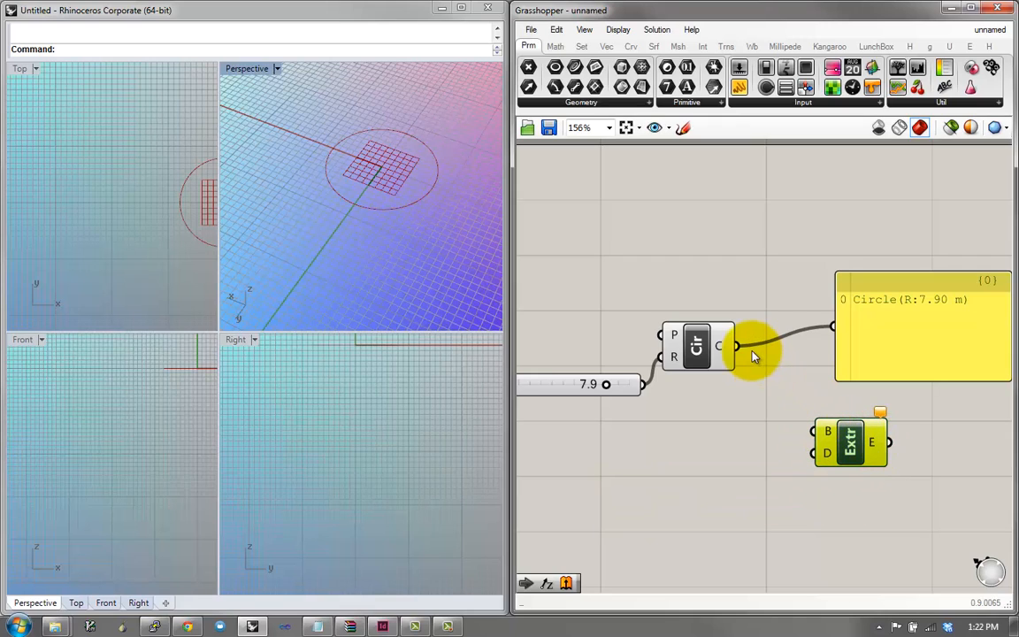
drag(736, 349, 763, 368)
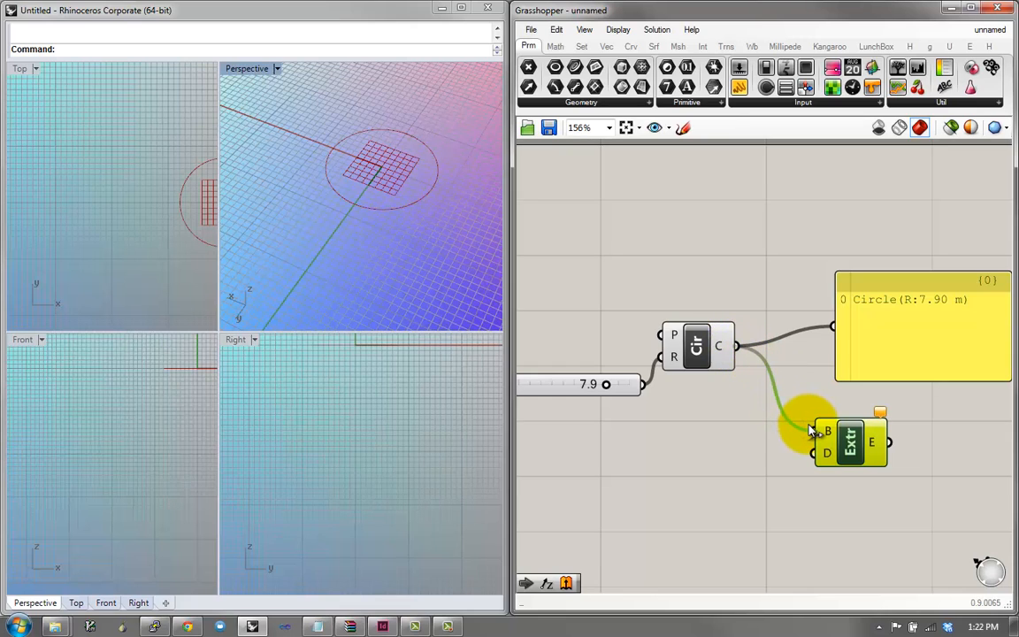
drag(849, 444, 811, 446)
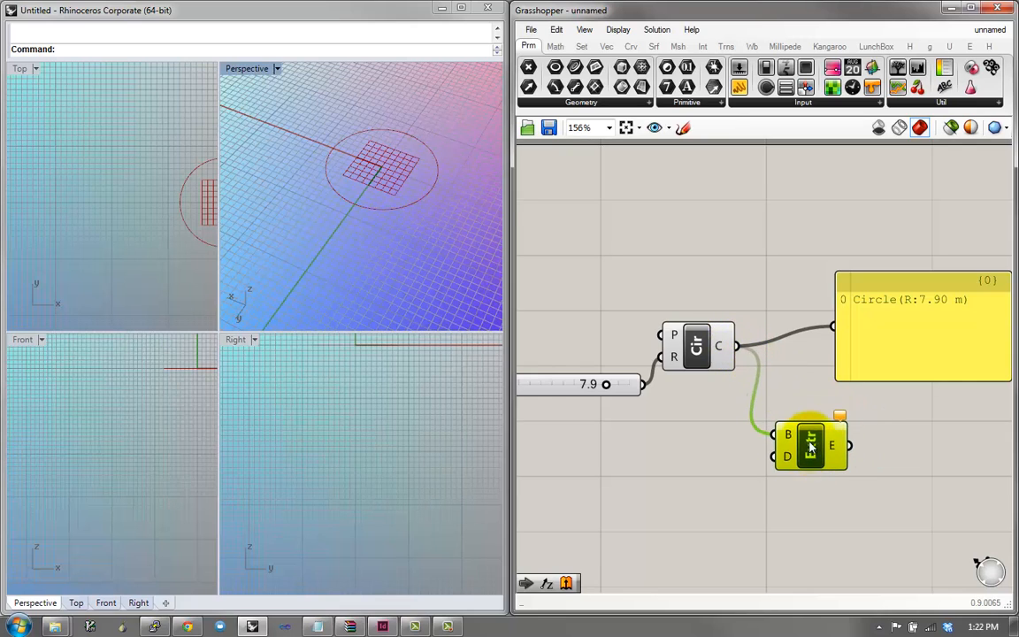
Examine the Extrude component's warning balloon and its D input to find out which data is missing
scroll(810, 447, up, 3)
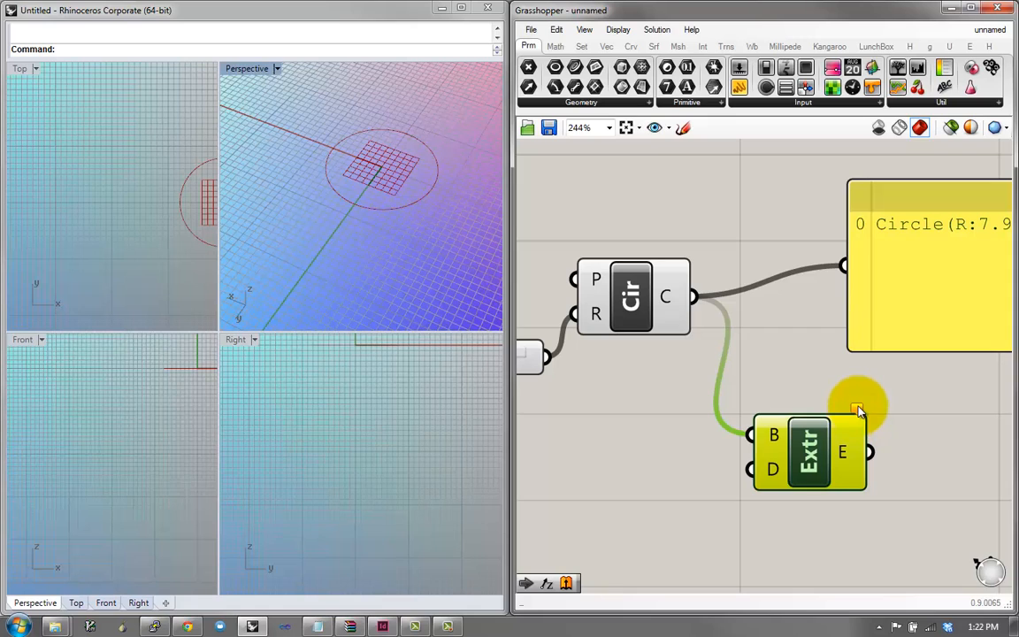
scroll(857, 421, up, 1)
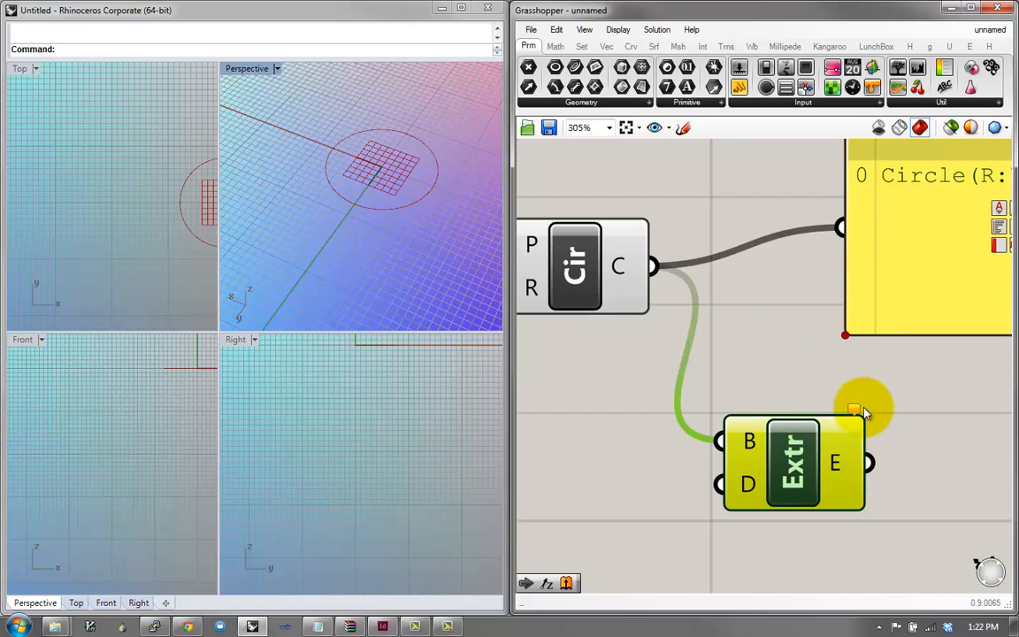
mouse_move(856, 412)
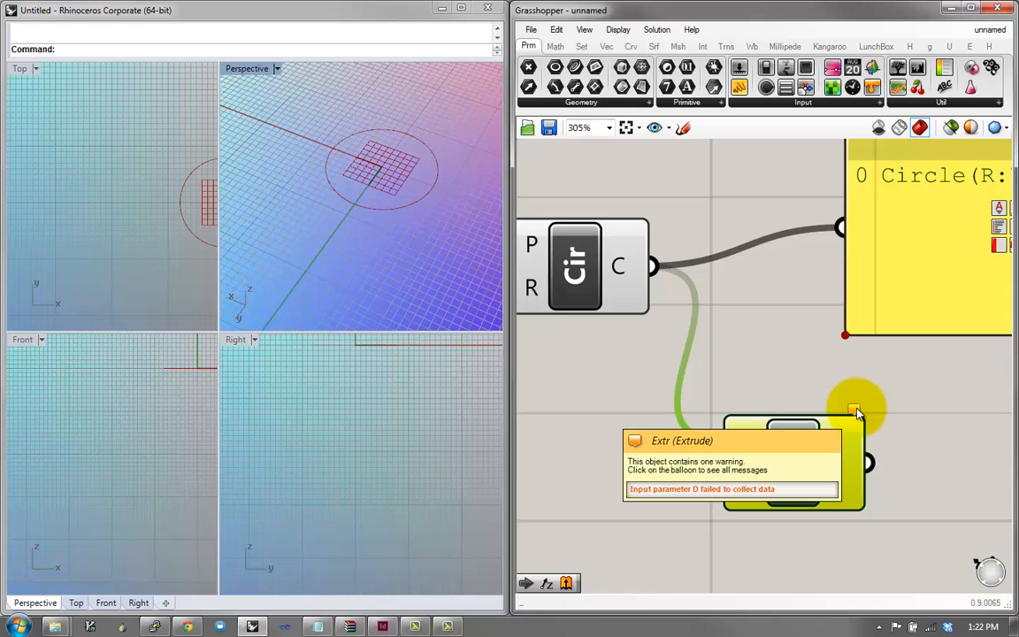
scroll(780, 374, down, 1)
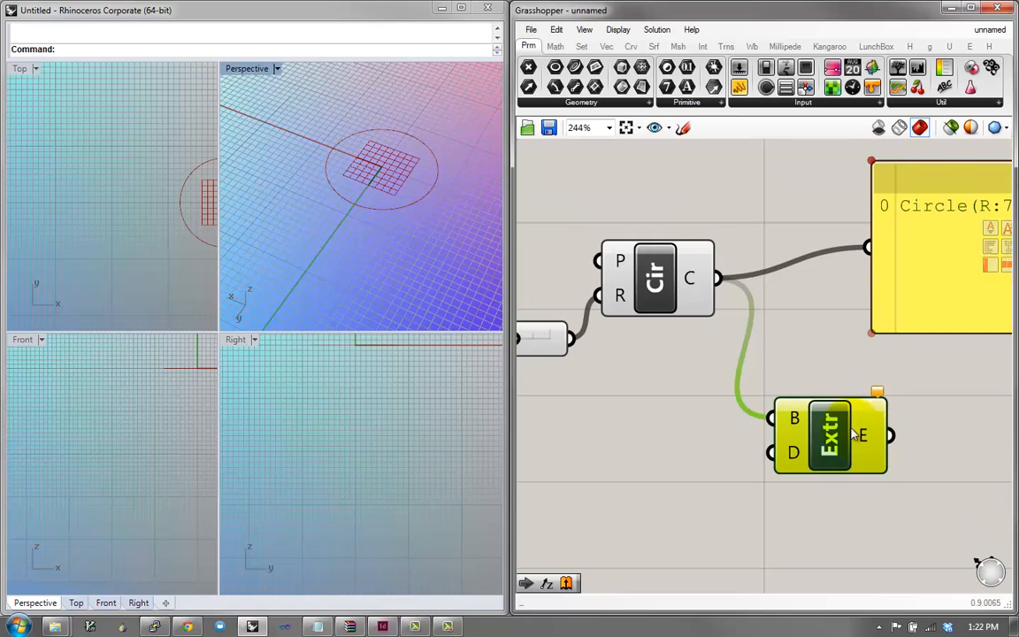
drag(826, 454, 839, 440)
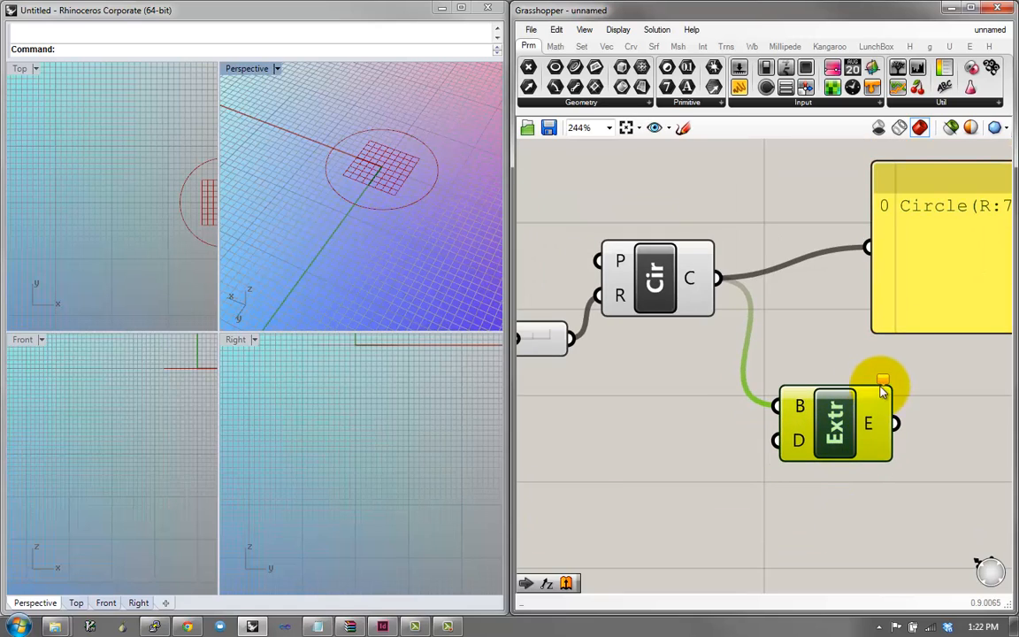
mouse_move(882, 382)
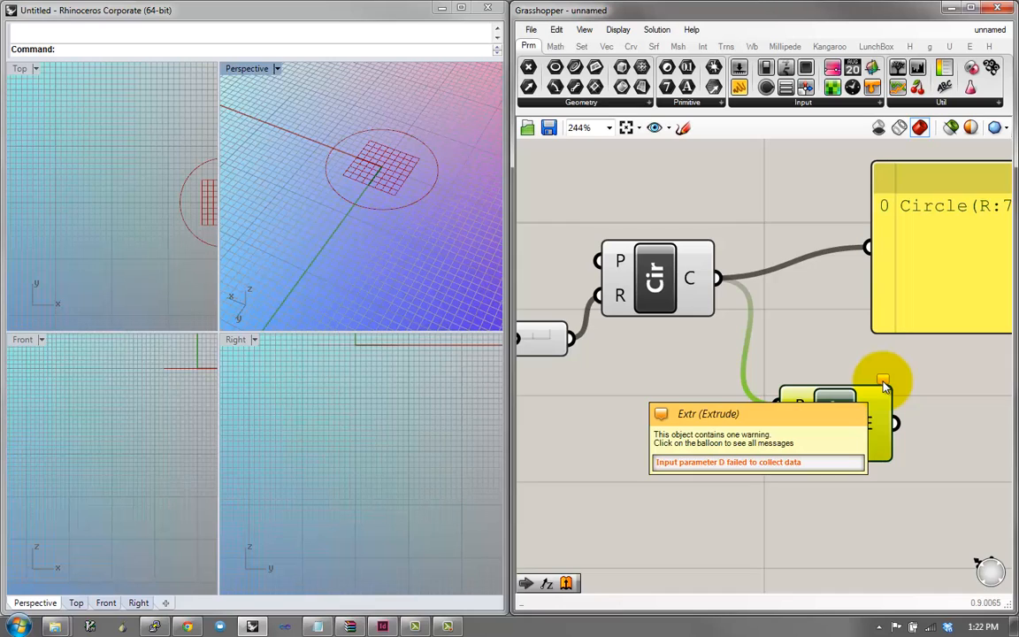
mouse_move(798, 450)
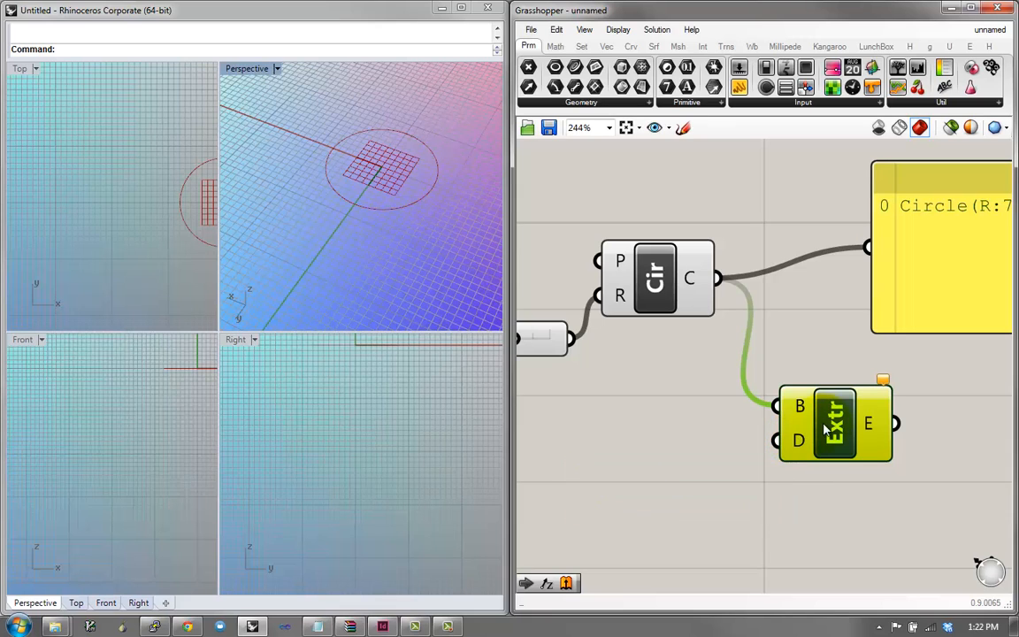
Reposition the Circle and Extrude components, leaving open canvas in front of the Extrude's inputs
drag(839, 434, 869, 454)
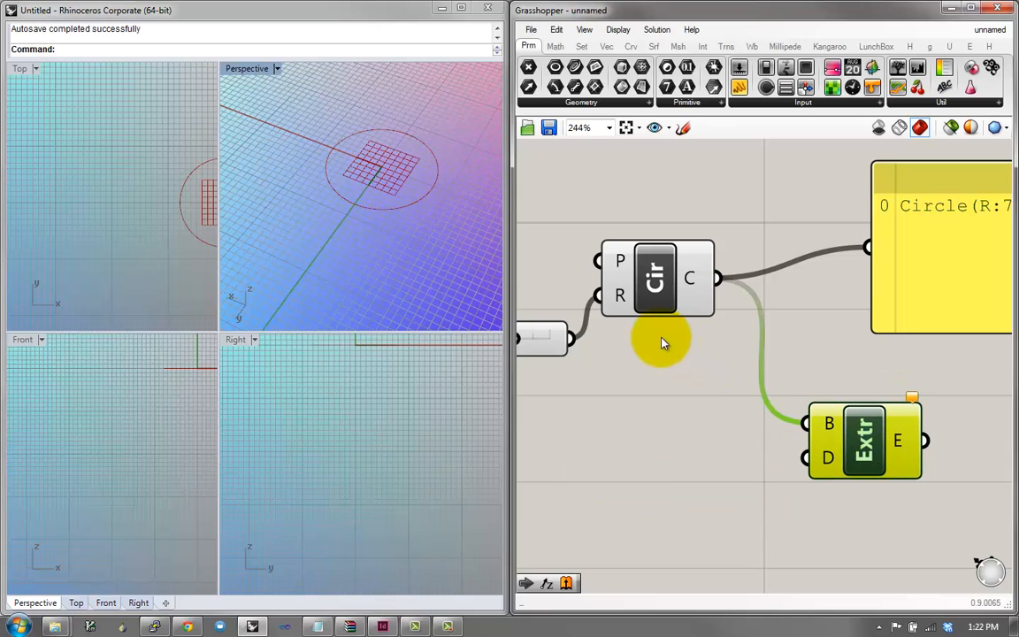
drag(656, 293, 652, 264)
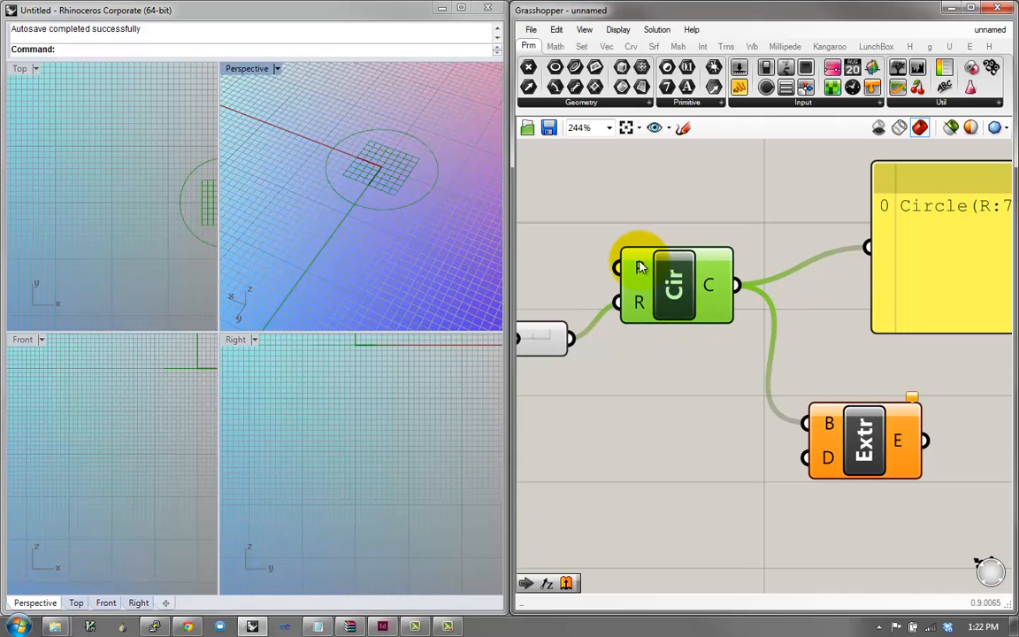
drag(859, 460, 893, 451)
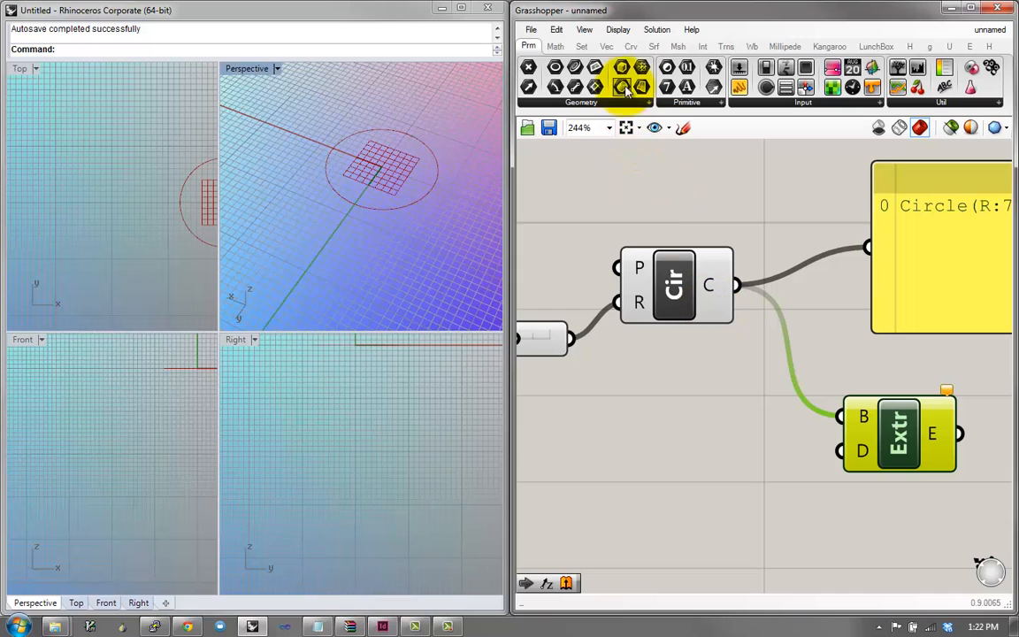
Place a Unit Z component from the Vector category's Vector group and connect its V output to the Extrude's D input
click(602, 46)
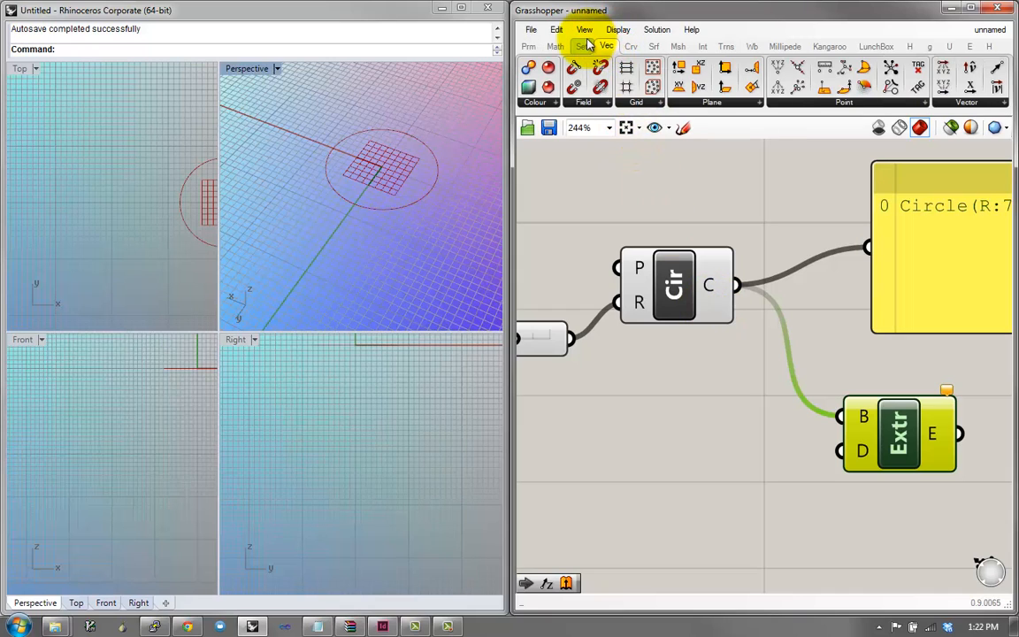
click(582, 46)
click(632, 46)
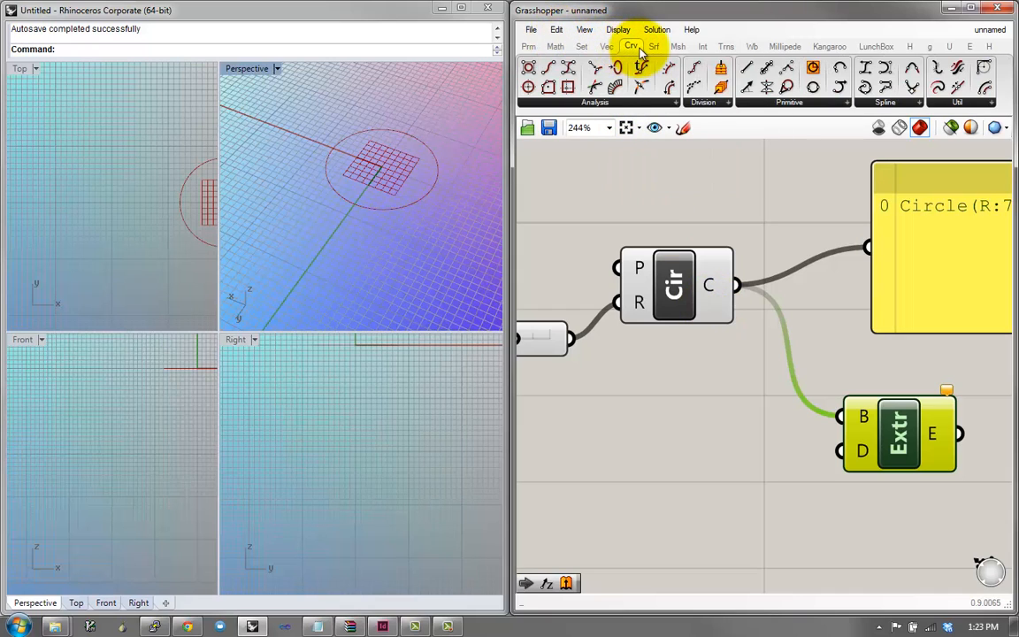
click(677, 46)
click(724, 46)
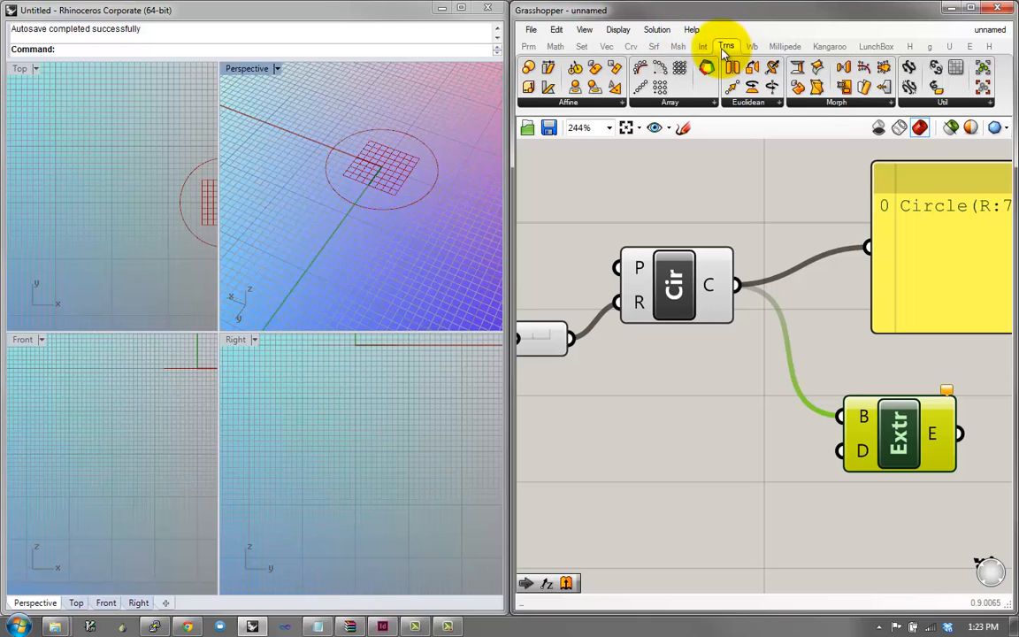
click(606, 46)
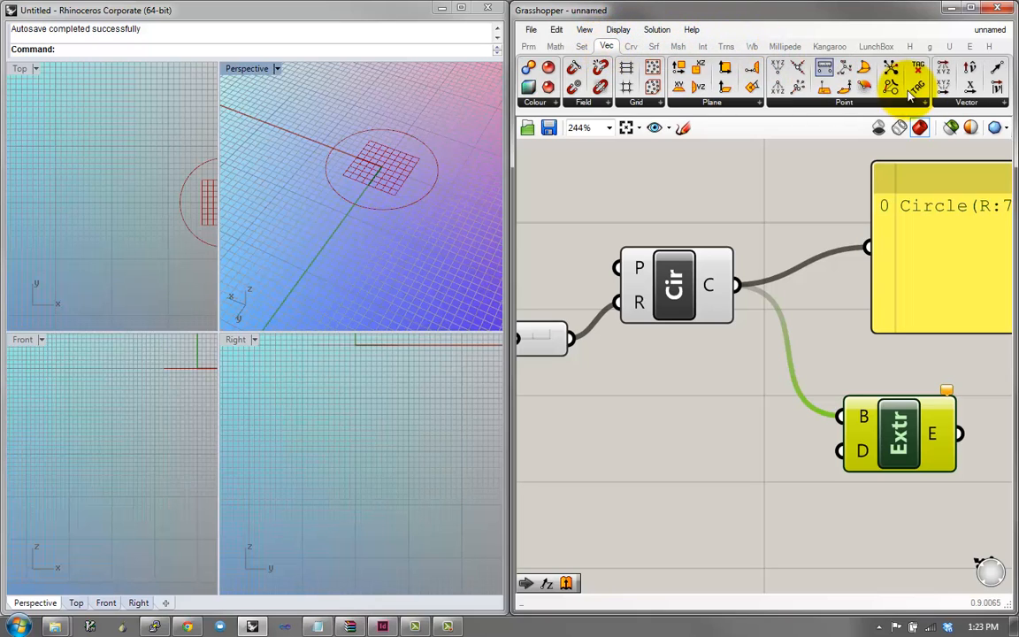
click(968, 102)
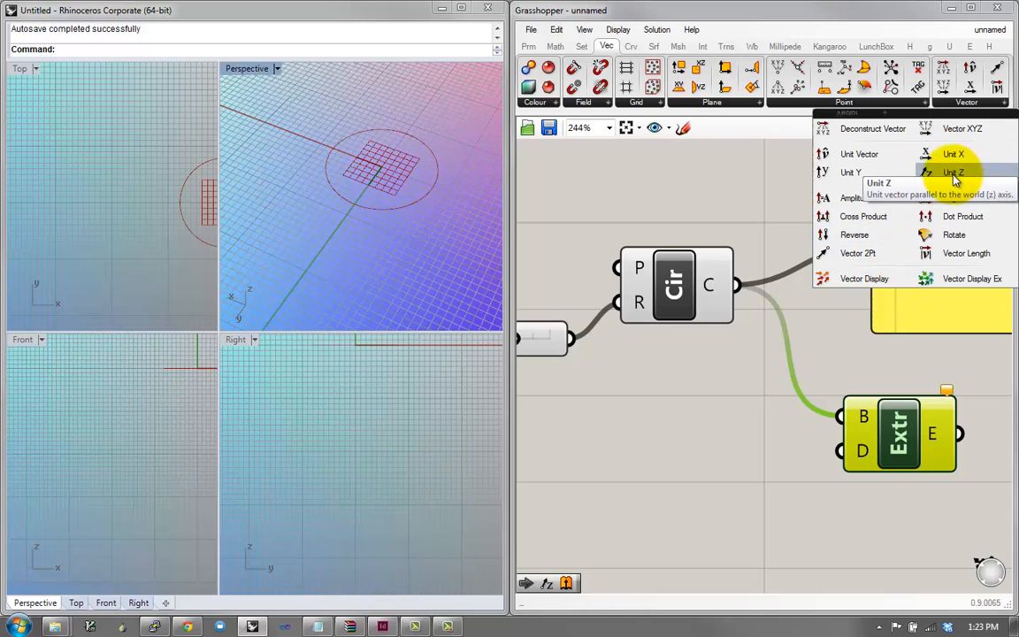
drag(953, 173, 840, 451)
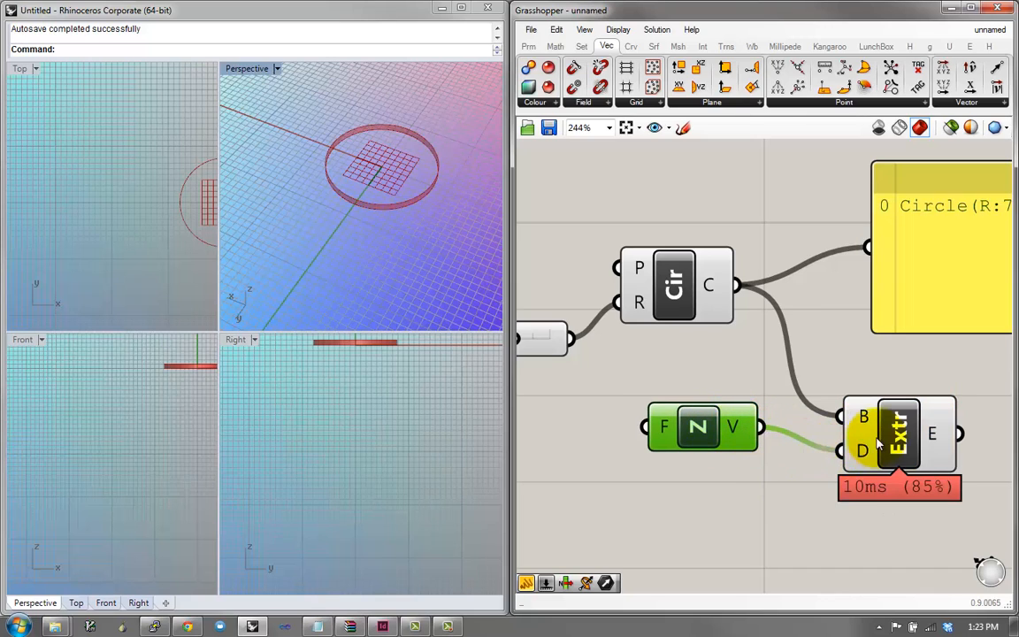
Move the Extrude and Unit Z components together farther from the Circle, and lower Unit Z slightly into line with the D input
click(602, 327)
right_drag(420, 215, 417, 186)
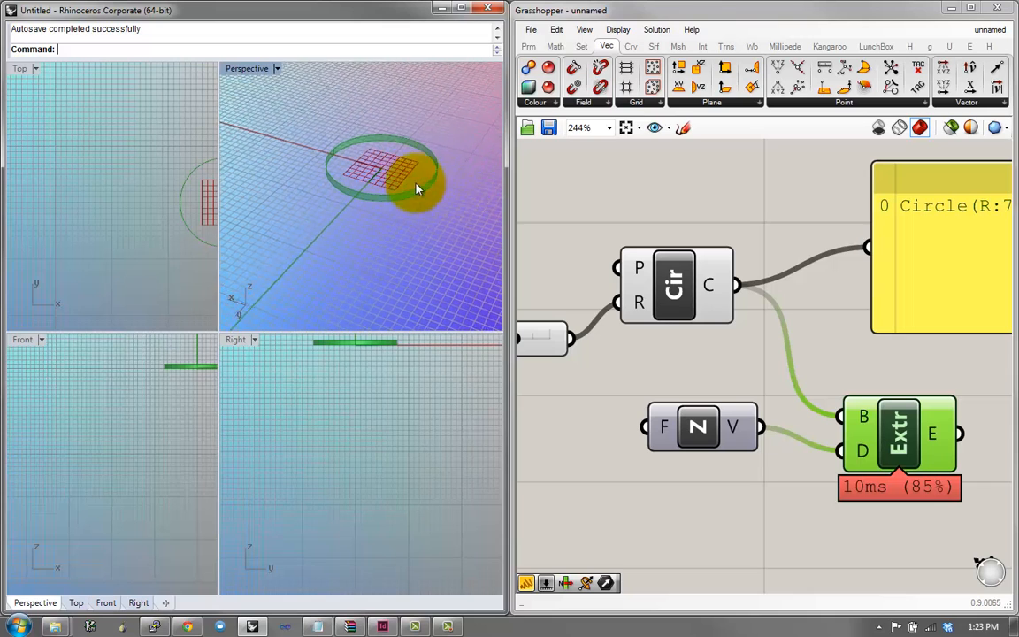
right_drag(762, 403, 794, 427)
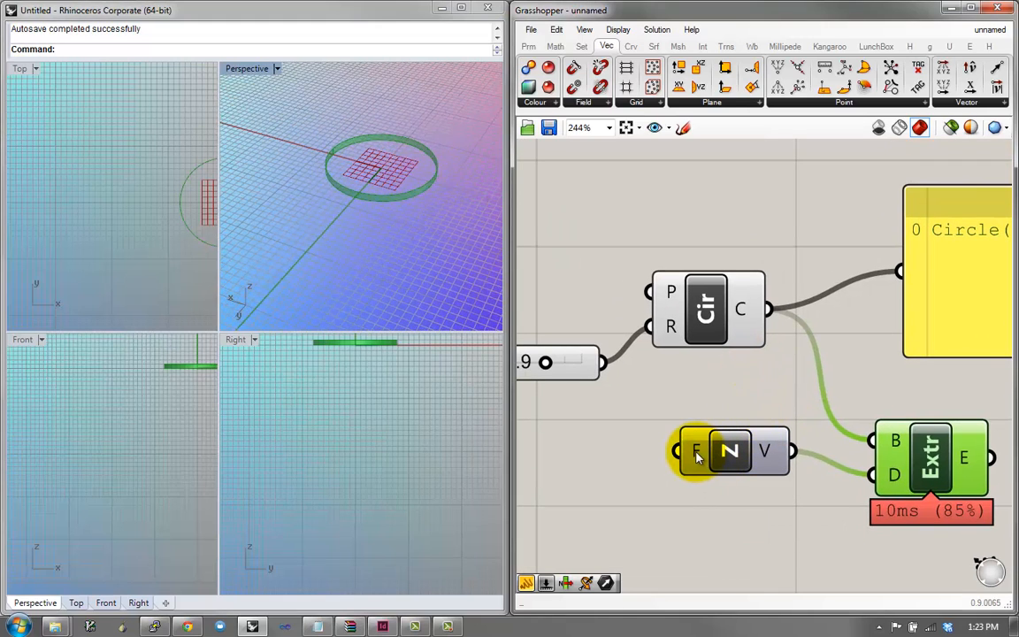
right_drag(862, 440, 871, 363)
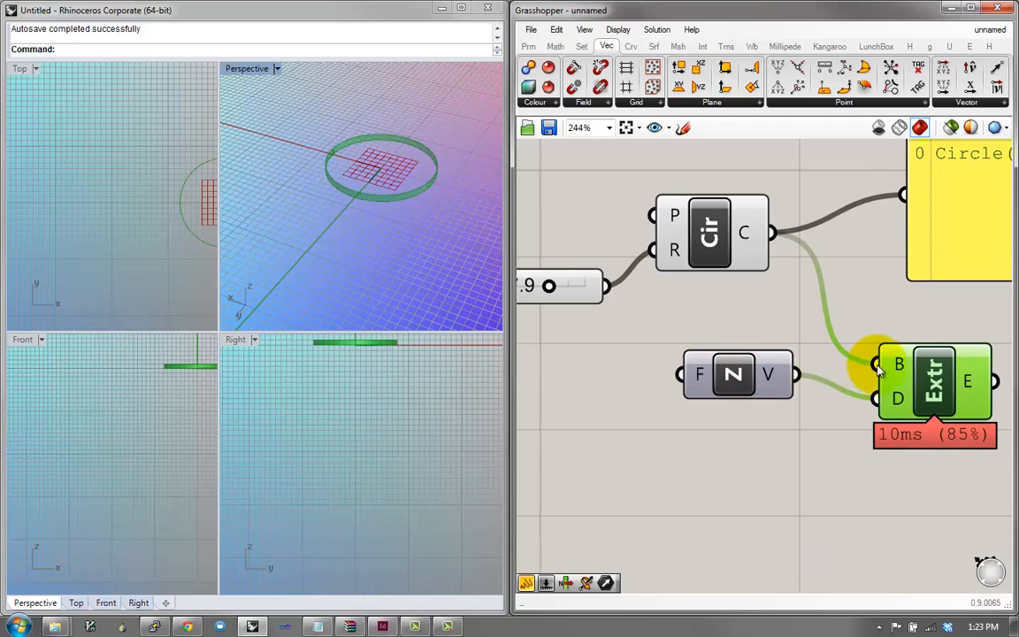
click(796, 396)
drag(796, 395, 869, 350)
right_drag(849, 370, 788, 372)
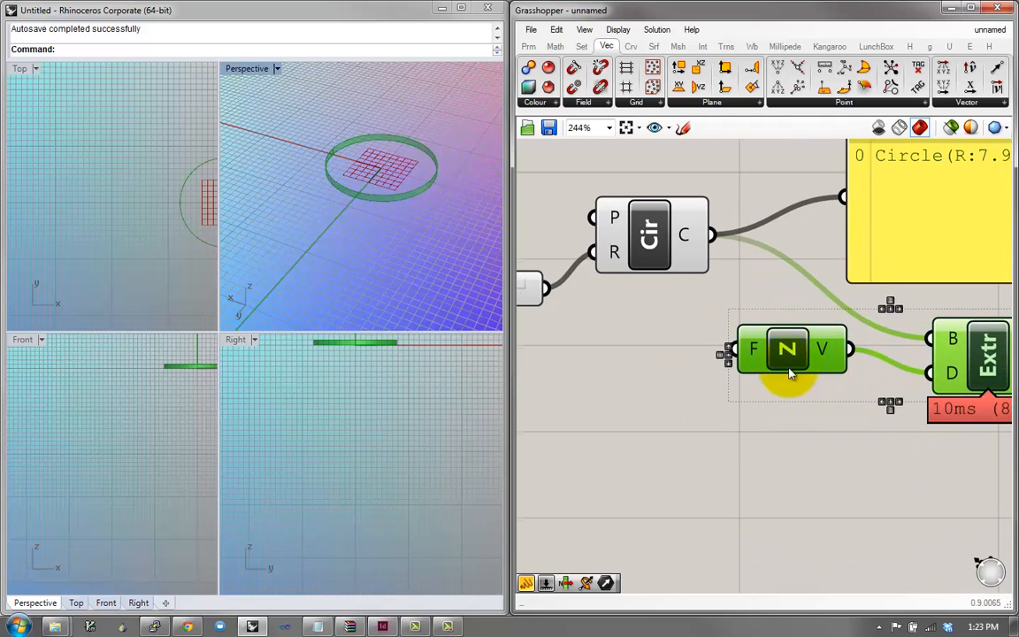
click(787, 380)
drag(786, 369, 781, 390)
double_click(700, 448)
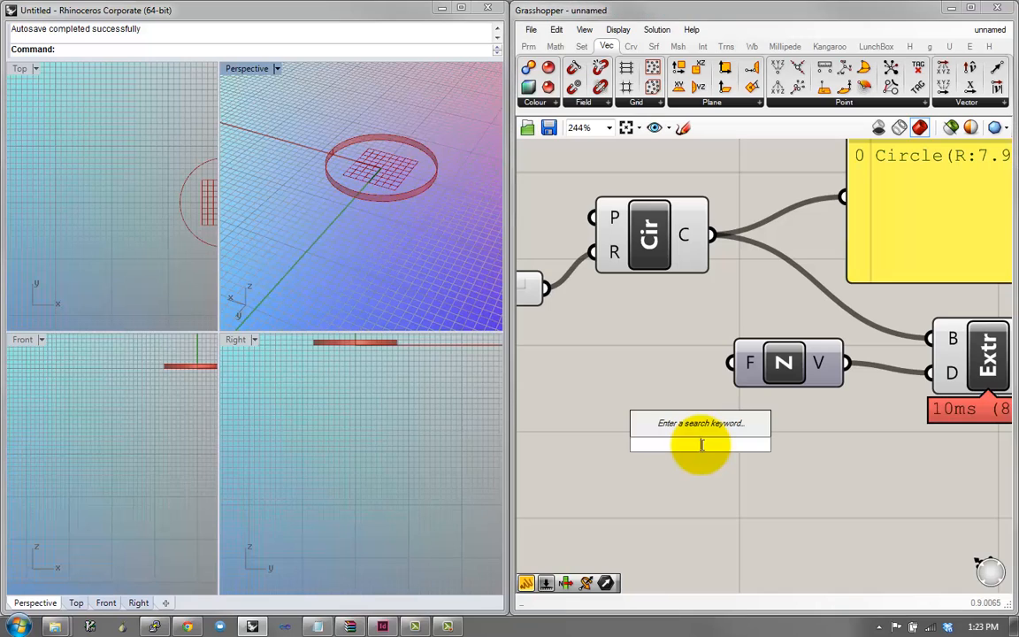
text(4.5)
key(Escape)
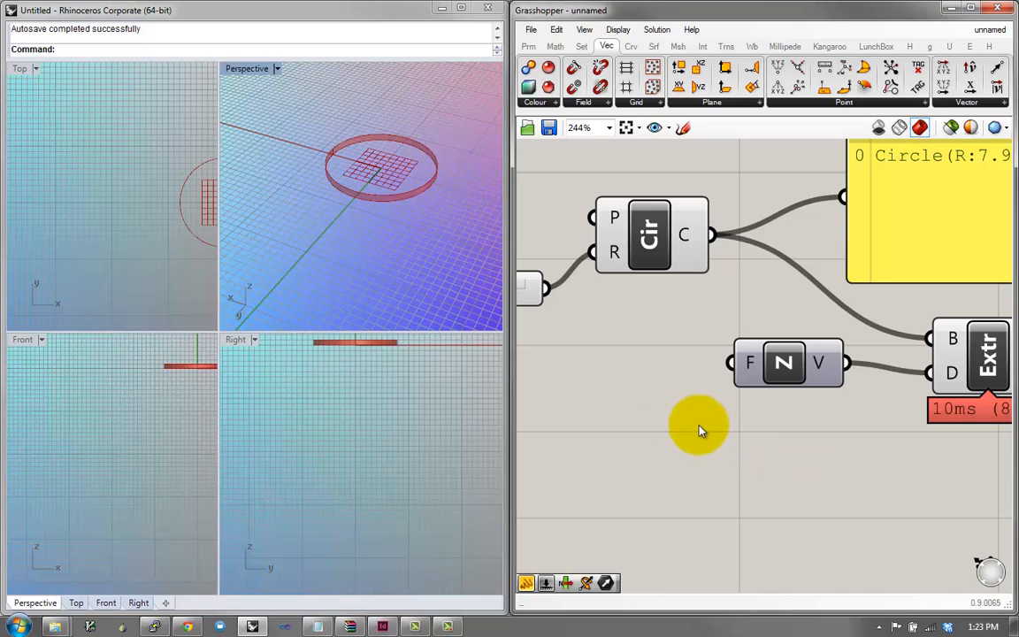
Create a Number Slider below the Unit Z component with the search keyword 4.5
double_click(700, 422)
text(4.5)
key(Return)
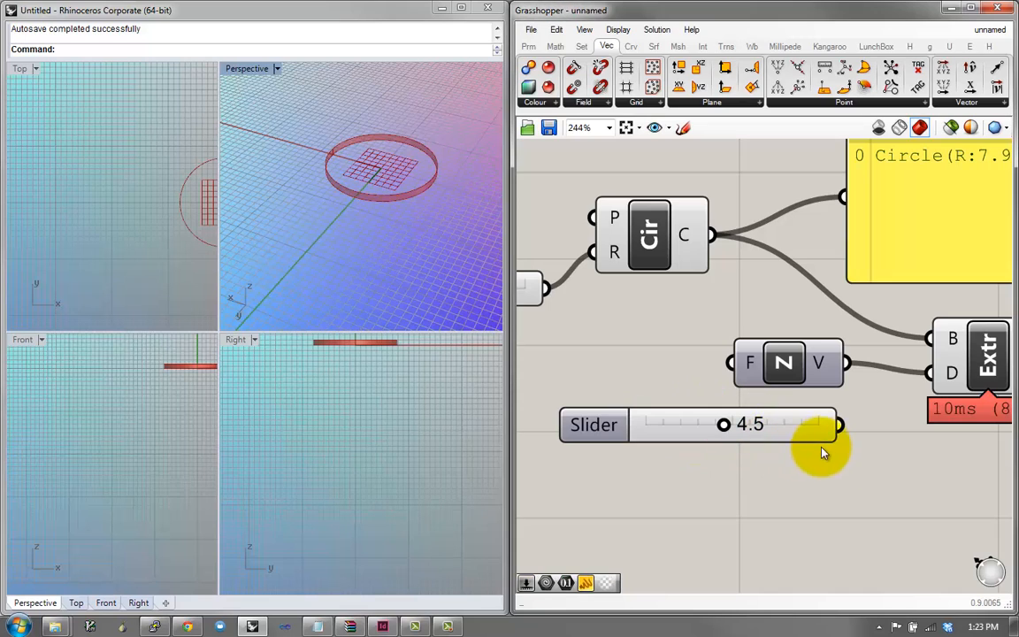
Connect the 4.5 slider to the Unit Z component's F input and move Unit Z slightly closer to the Extrude
drag(838, 424, 730, 363)
scroll(828, 389, down, 2)
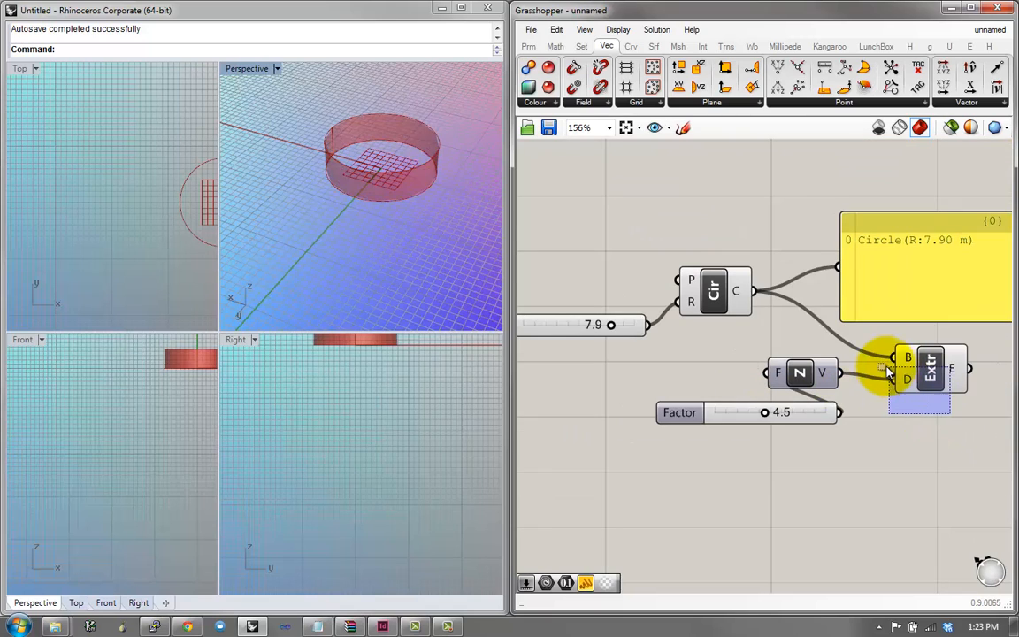
drag(887, 371, 892, 378)
drag(808, 371, 836, 372)
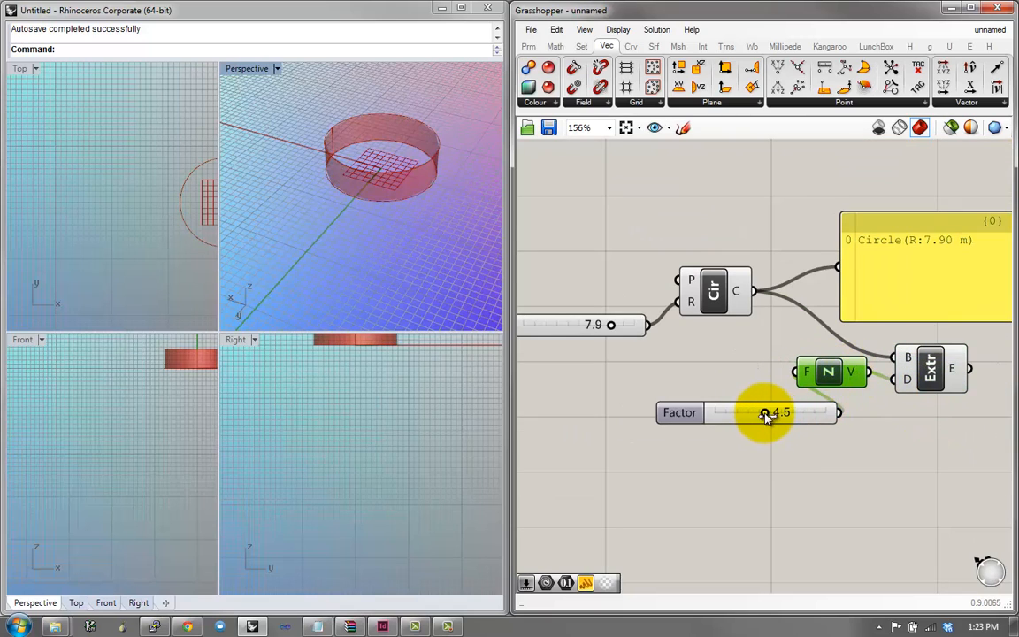
Vary the extrusion with the sliders: Factor to 8.6, Radius to 7.6, and Factor down to 7.8
drag(766, 415, 810, 412)
right_drag(723, 376, 755, 427)
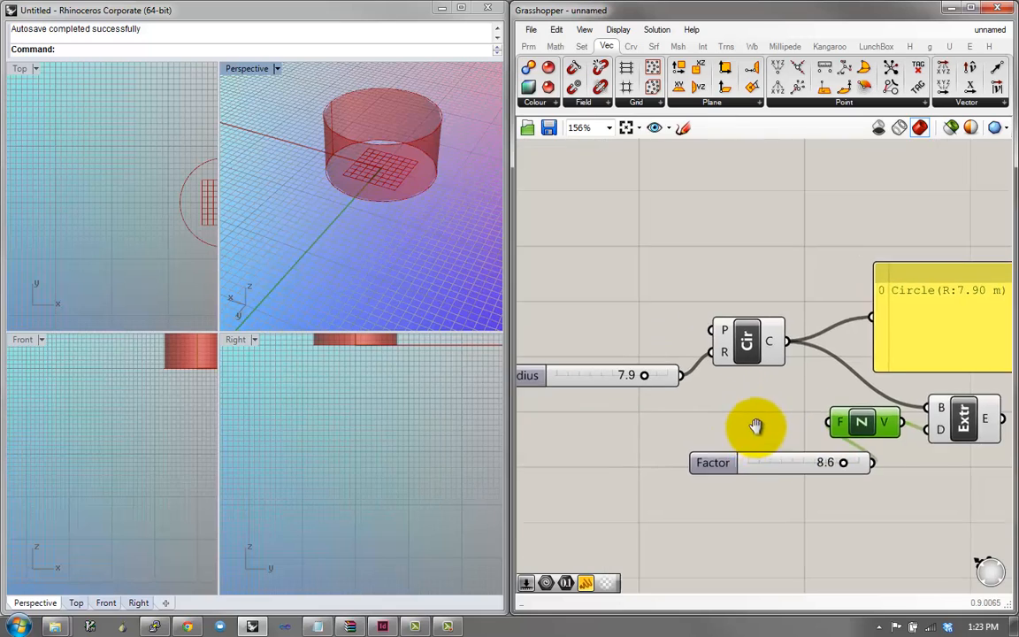
mouse_move(707, 397)
mouse_down()
mouse_move(634, 393)
mouse_move(690, 389)
mouse_up()
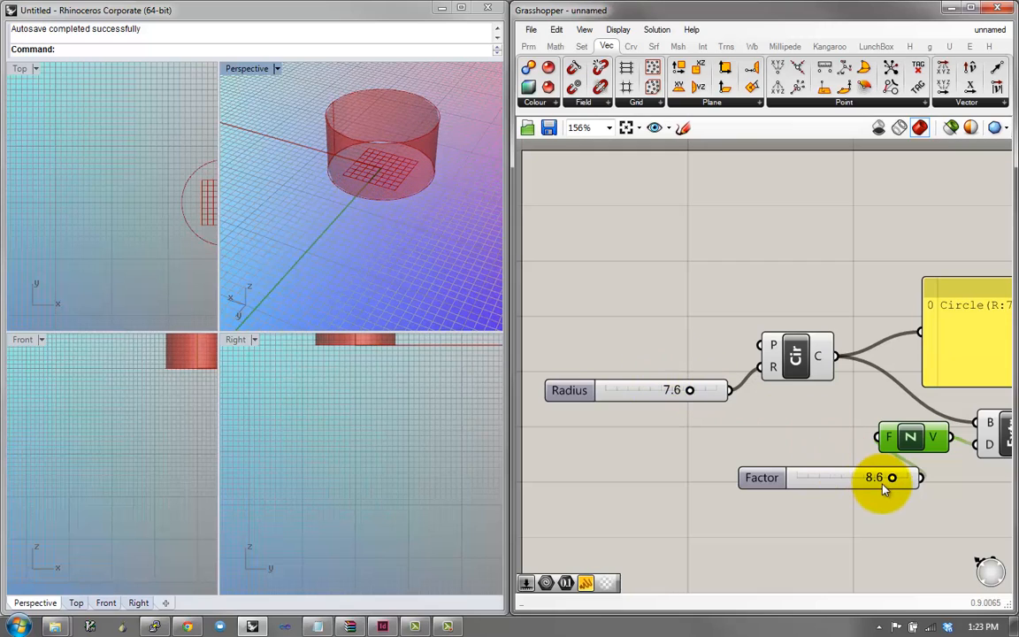
mouse_move(890, 479)
mouse_down()
mouse_move(787, 492)
mouse_move(883, 478)
mouse_up()
Reduce the Radius slider first to 5.6 and further to 3.1
drag(692, 395, 658, 390)
scroll(666, 362, down, 1)
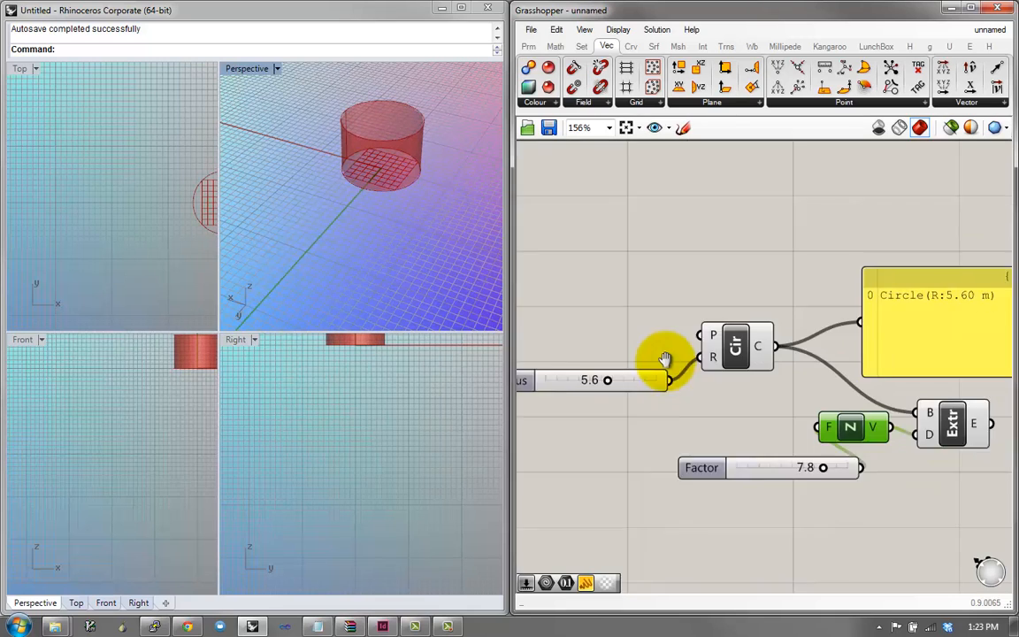
scroll(871, 298, down, 1)
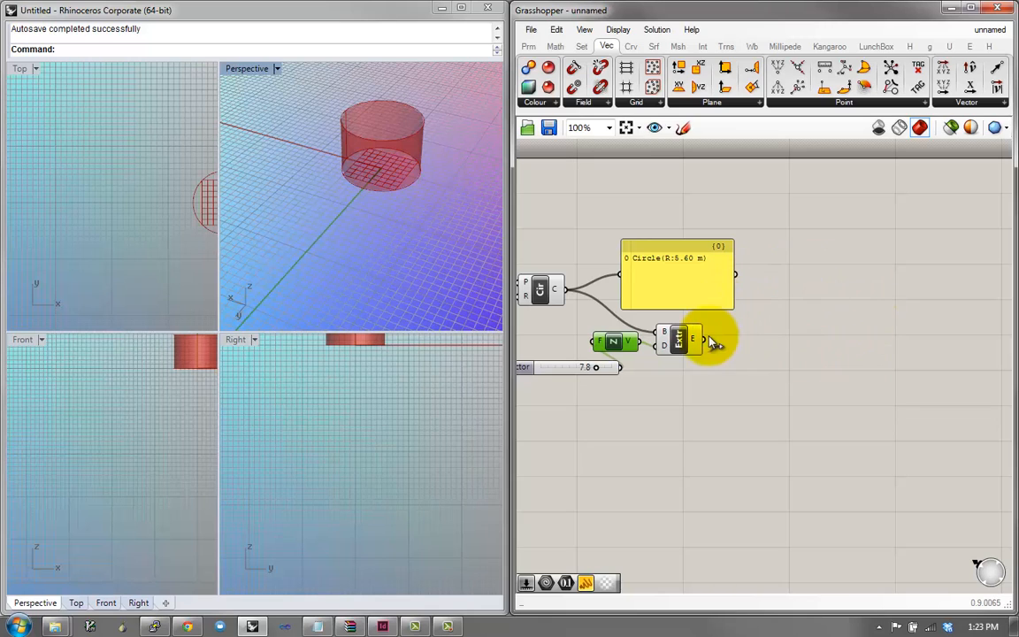
right_drag(780, 348, 898, 365)
mouse_move(573, 330)
mouse_down()
mouse_move(545, 330)
mouse_move(558, 329)
mouse_up()
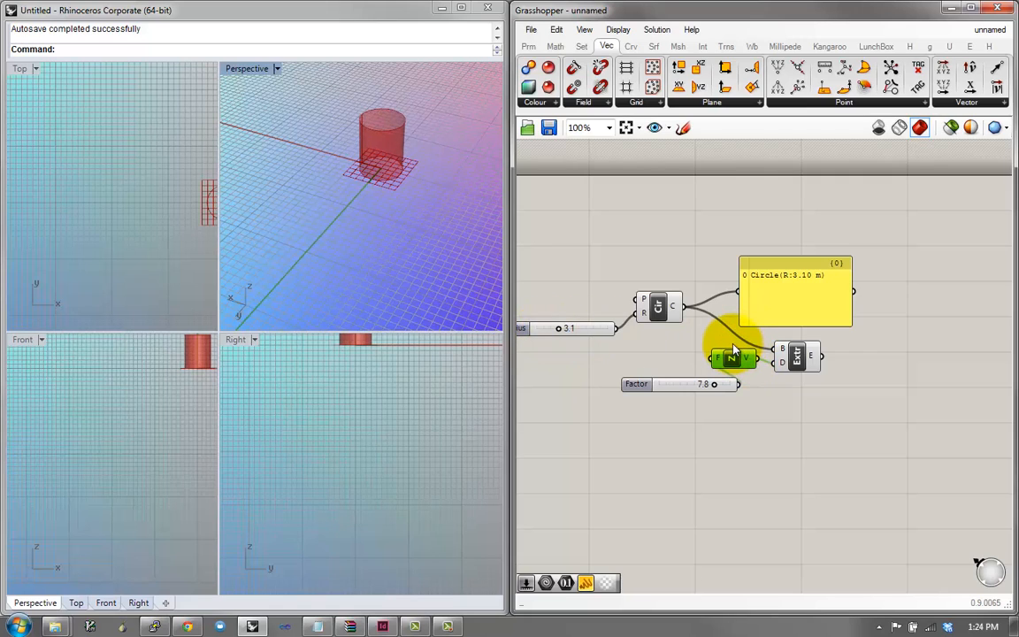
Tidy the layout by moving the Factor slider in front of Unit Z's F input and the Radius slider slightly up toward the R input
scroll(589, 332, up, 1)
drag(680, 397, 626, 379)
right_drag(625, 379, 858, 402)
drag(822, 360, 823, 346)
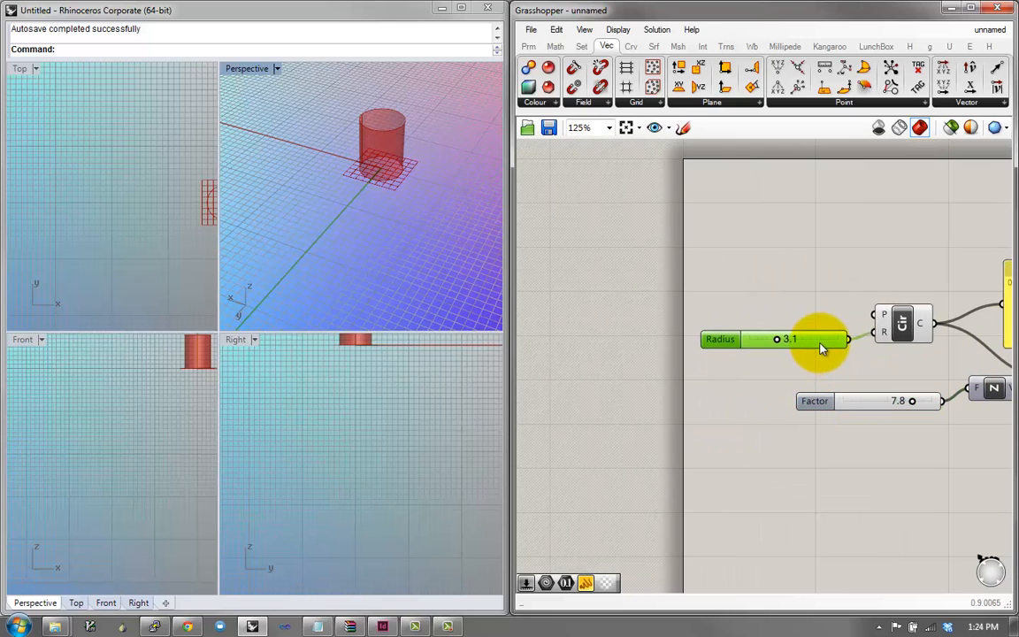
right_drag(864, 406, 780, 428)
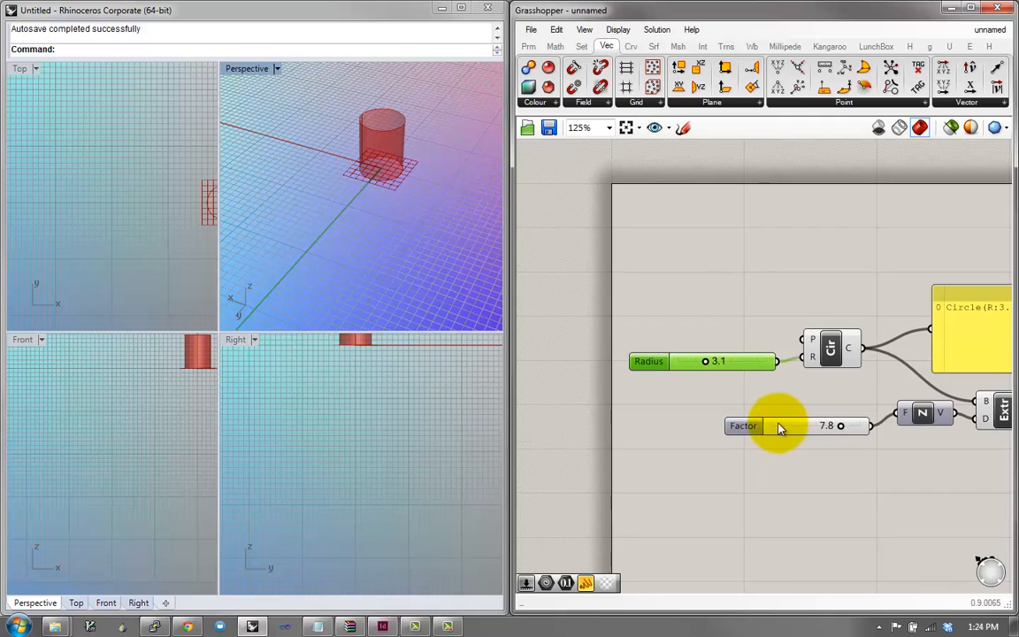
drag(749, 428, 741, 422)
Set the Radius slider to 6.9
scroll(769, 409, up, 1)
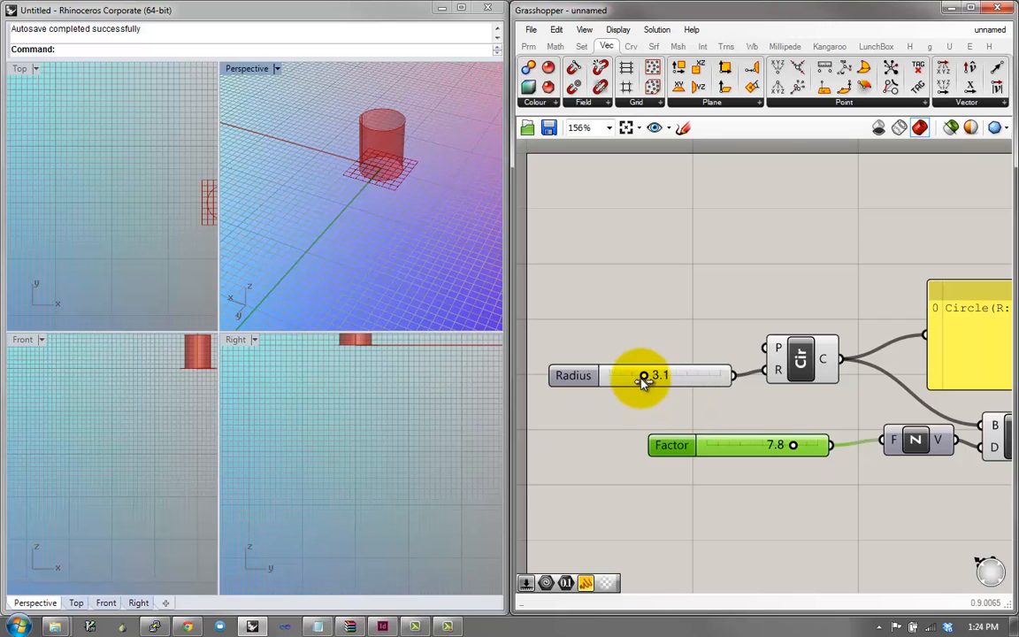
drag(656, 378, 687, 372)
right_drag(779, 362, 672, 351)
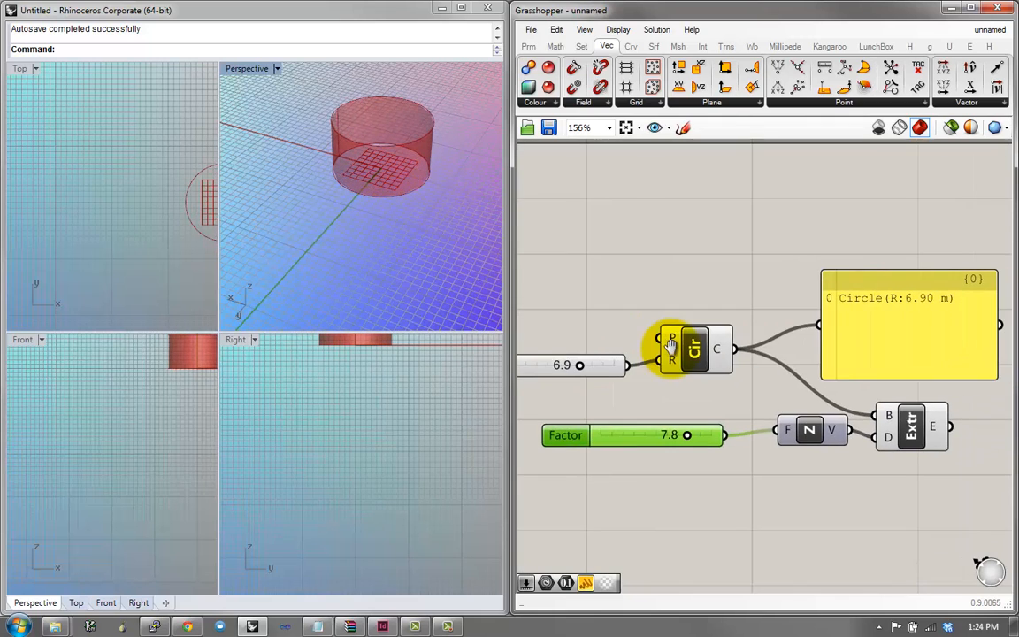
Add a Cap Holes component beyond the Extrude with the search keyword cap and connect the Extrude's E output to its B input
right_drag(826, 352, 713, 326)
click(809, 387)
click(959, 404)
double_click(959, 404)
text(cap)
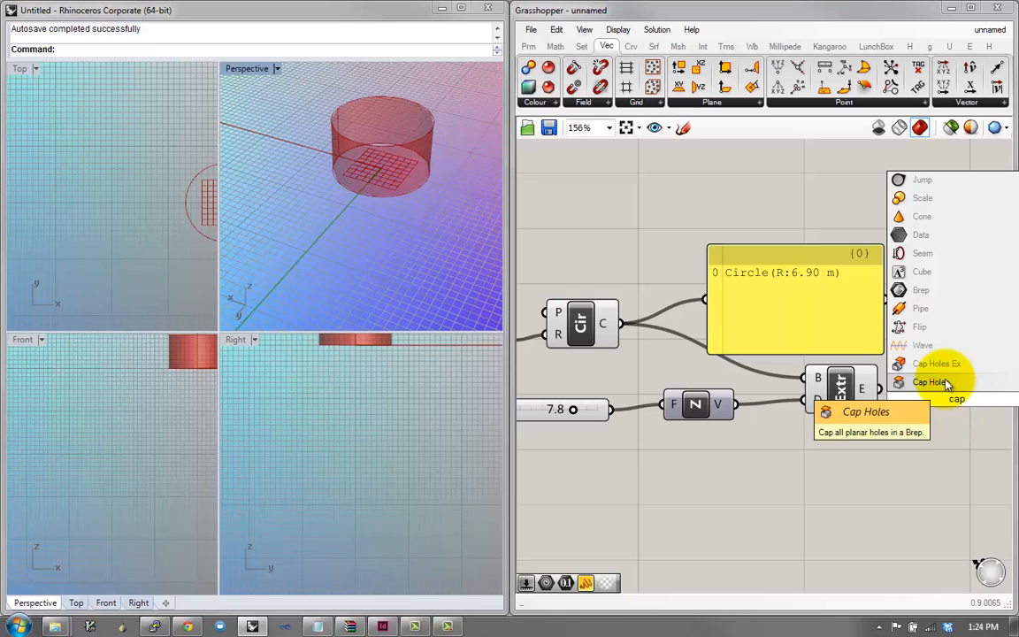
click(929, 383)
drag(880, 400, 920, 398)
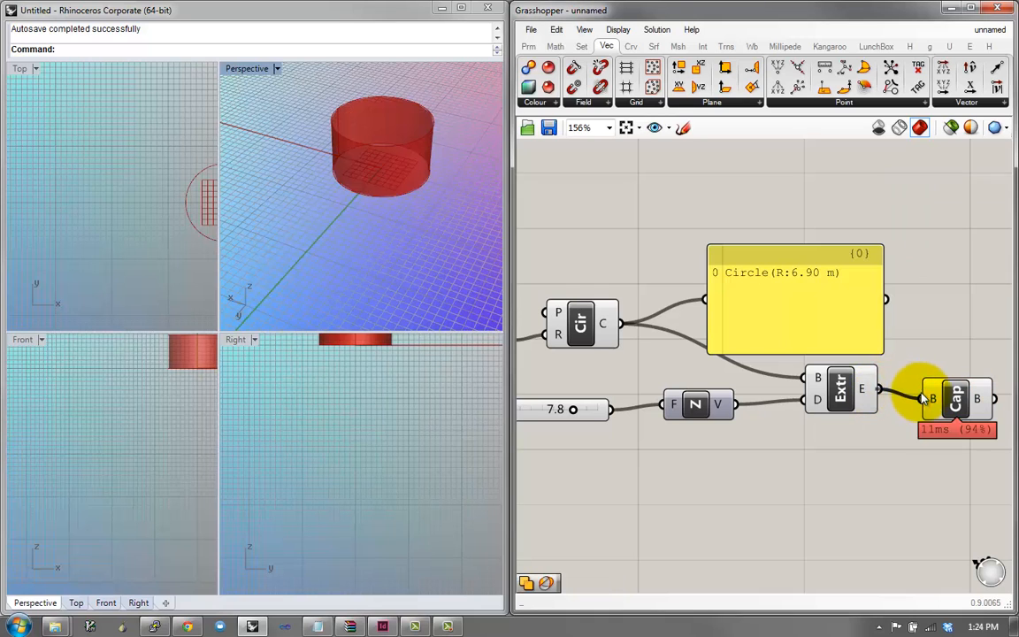
Set the Radius slider to 7.5 and inspect the capped cylinder in the Perspective viewport
right_drag(398, 198, 379, 211)
scroll(375, 223, up, 2)
right_drag(637, 301, 857, 307)
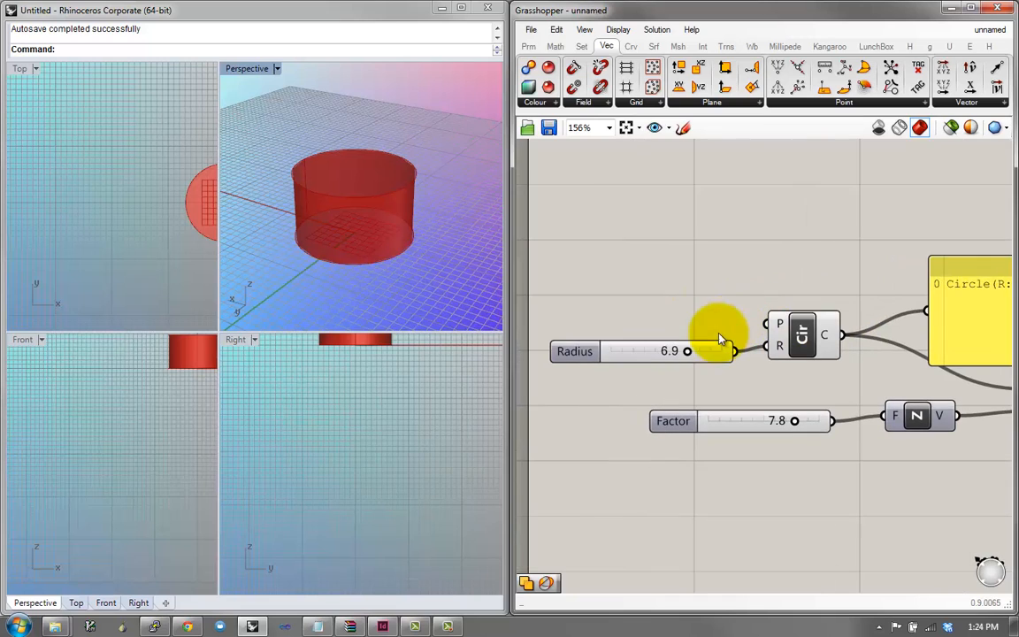
mouse_move(691, 353)
mouse_down()
mouse_move(648, 353)
mouse_move(710, 347)
mouse_move(664, 353)
mouse_move(701, 343)
mouse_move(666, 347)
mouse_move(693, 351)
mouse_up()
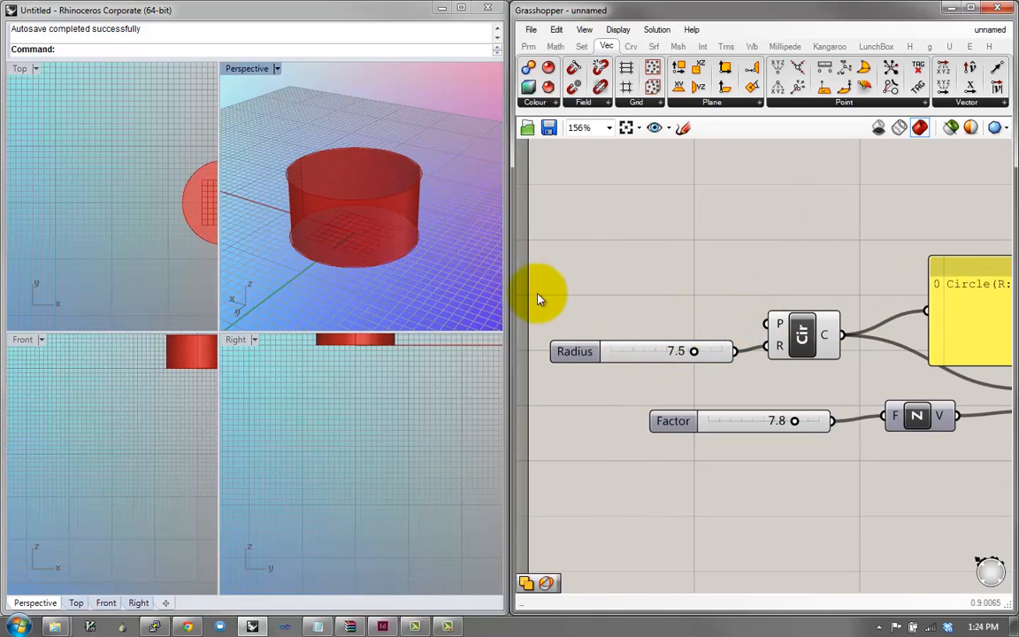
mouse_move(463, 330)
right_down()
mouse_move(455, 119)
mouse_move(455, 316)
right_up()
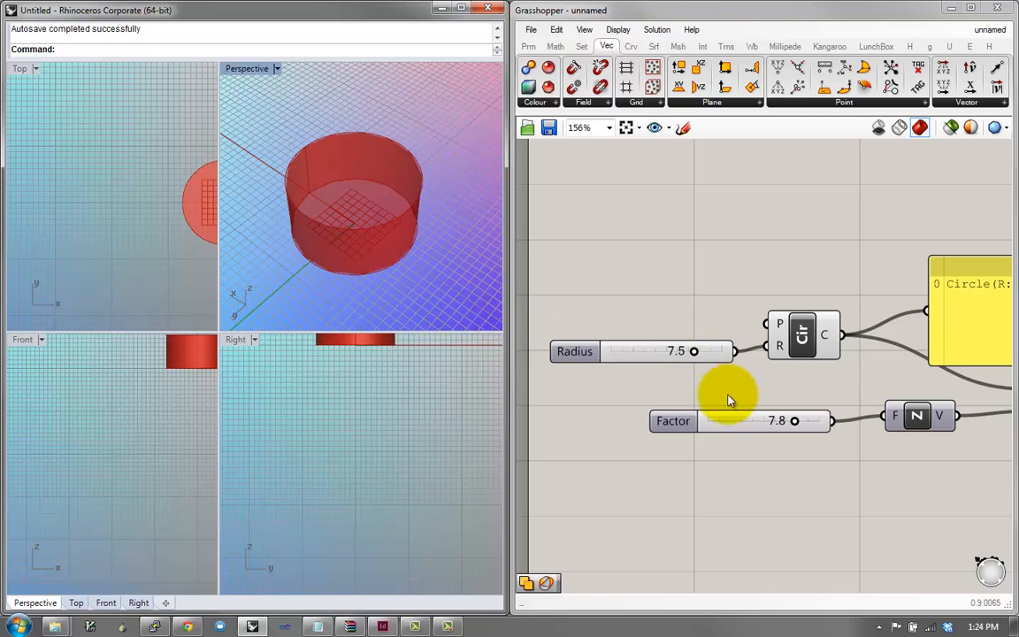
right_drag(412, 188, 411, 263)
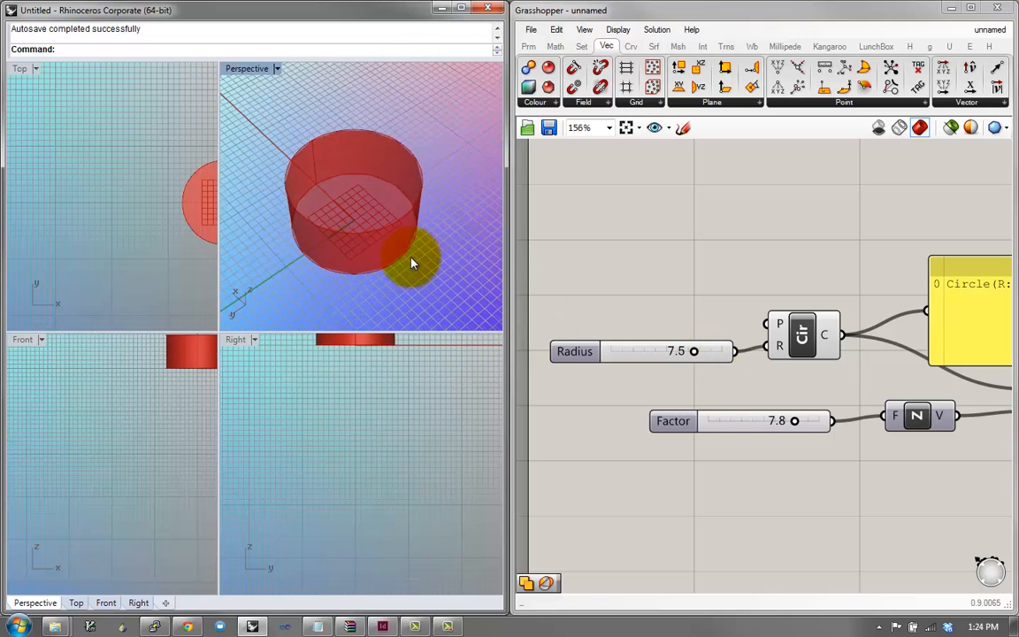
Switch the preview mesh quality to High Quality
scroll(760, 305, down, 1)
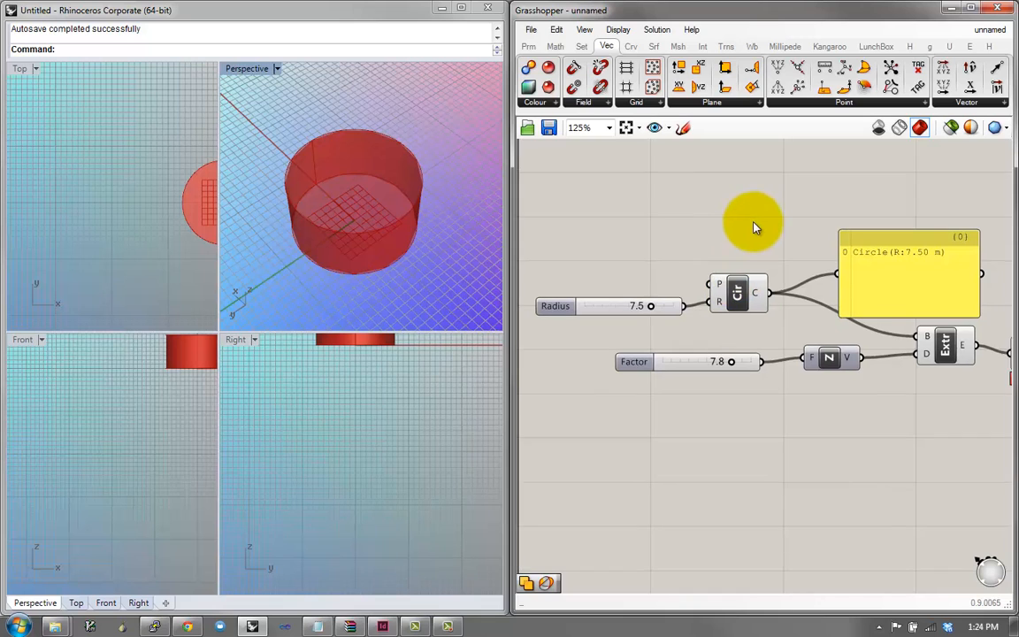
scroll(867, 227, down, 2)
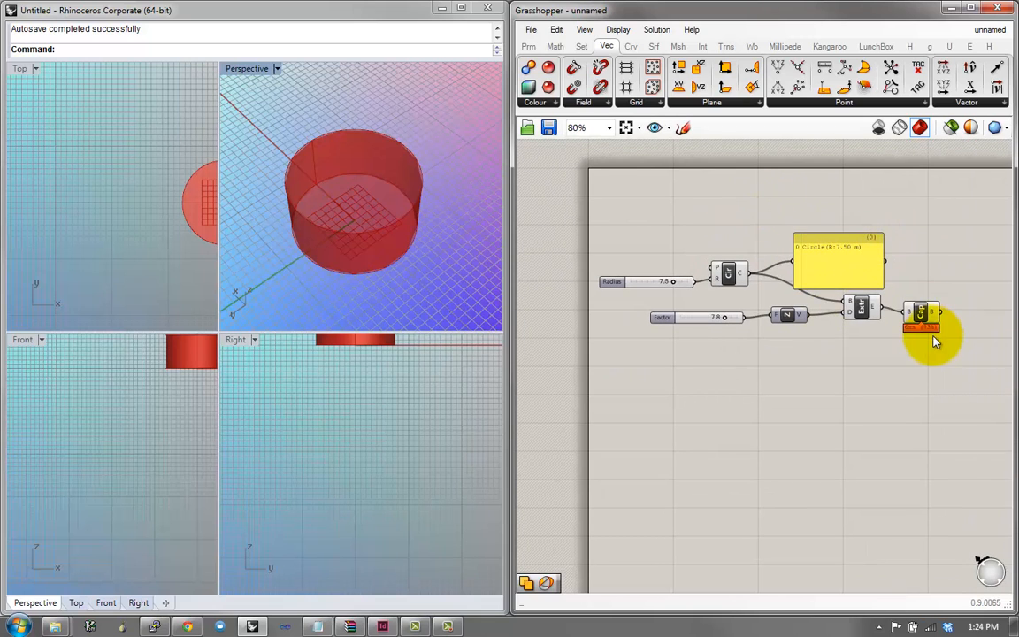
scroll(883, 295, up, 1)
right_drag(709, 262, 717, 362)
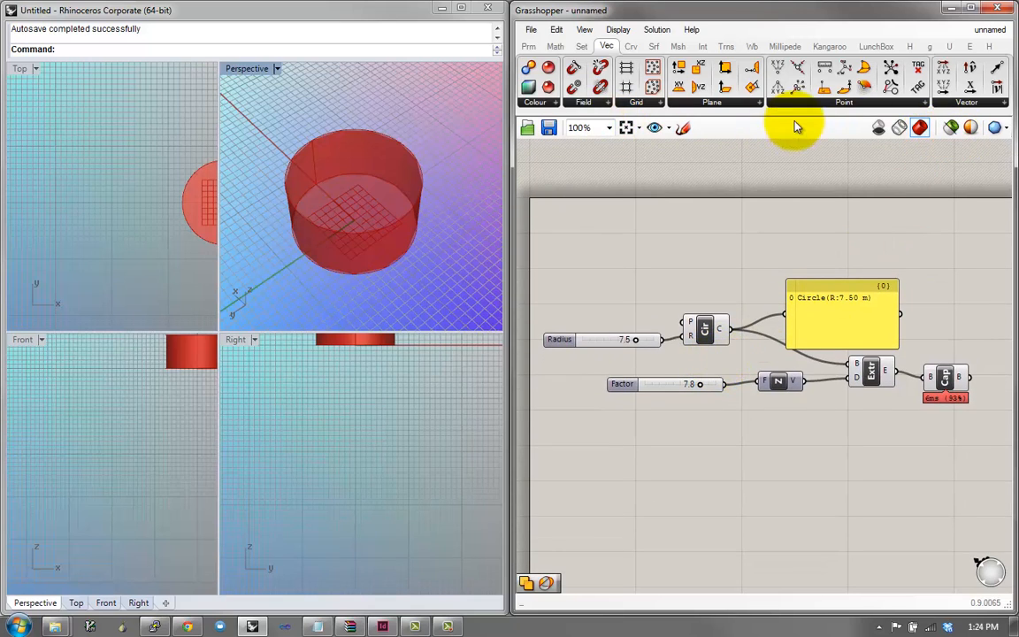
click(995, 134)
click(963, 192)
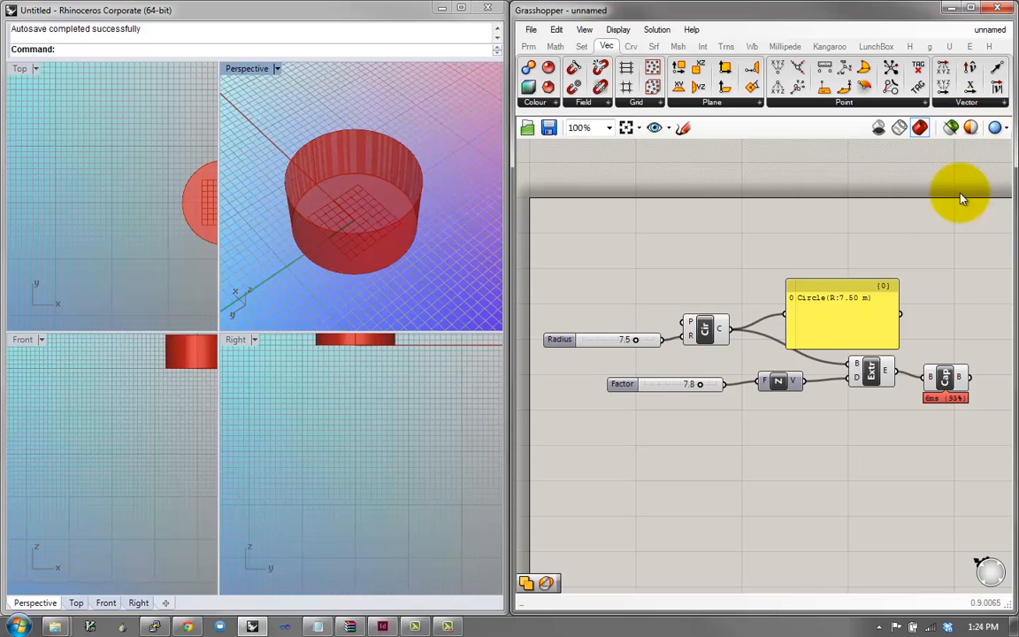
Compare the preview mesh at Low Quality and Document Quality, and return it to High Quality
right_drag(451, 257, 341, 190)
click(996, 129)
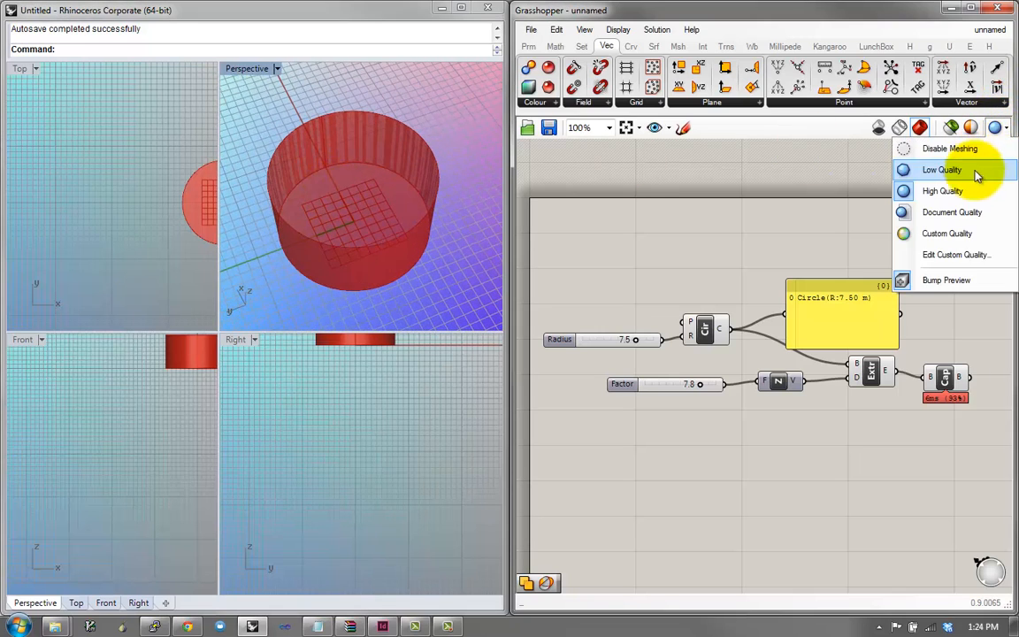
click(978, 170)
click(994, 129)
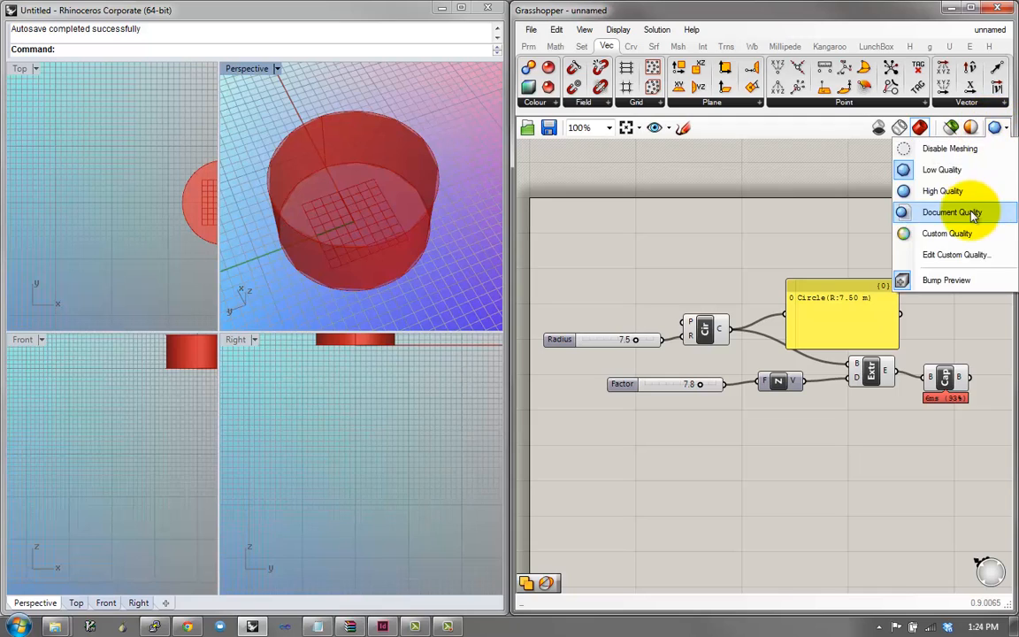
click(968, 212)
click(994, 128)
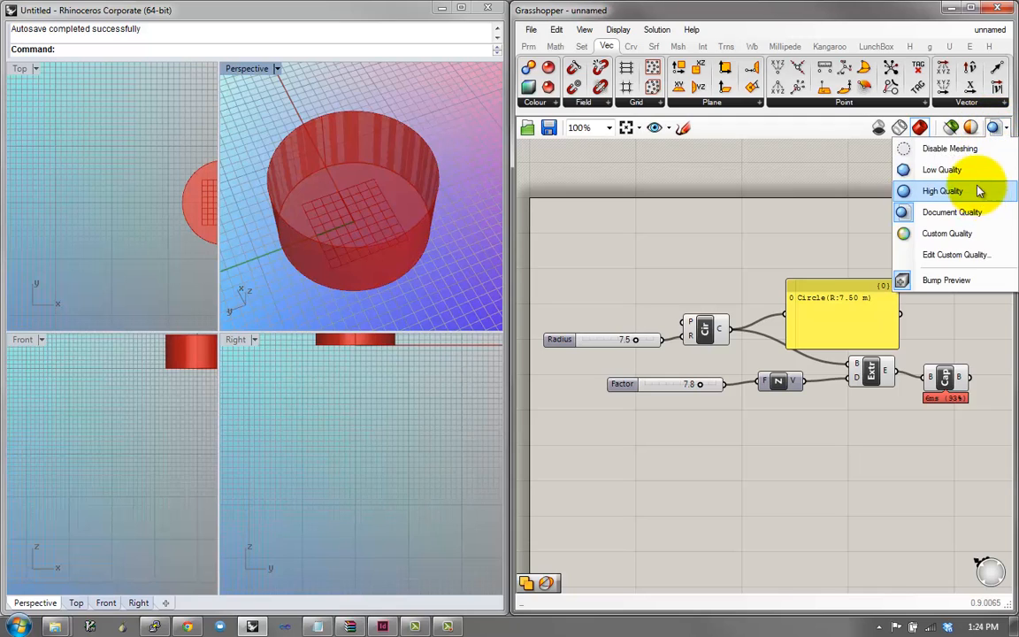
click(978, 191)
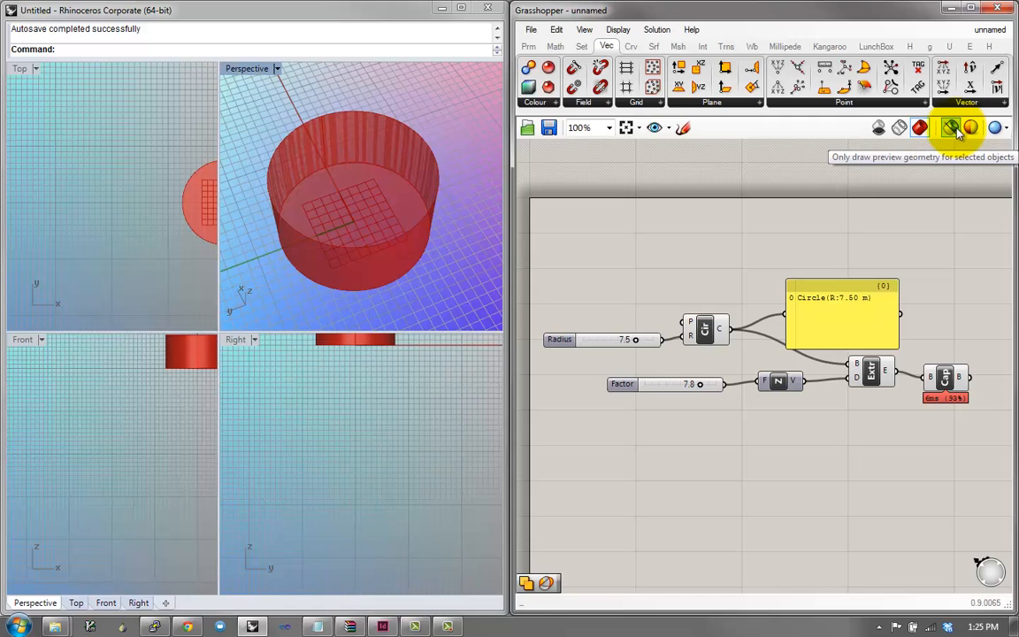
Restrict the preview geometry to selected objects, and select the Circle component while nudging it slightly up
click(950, 128)
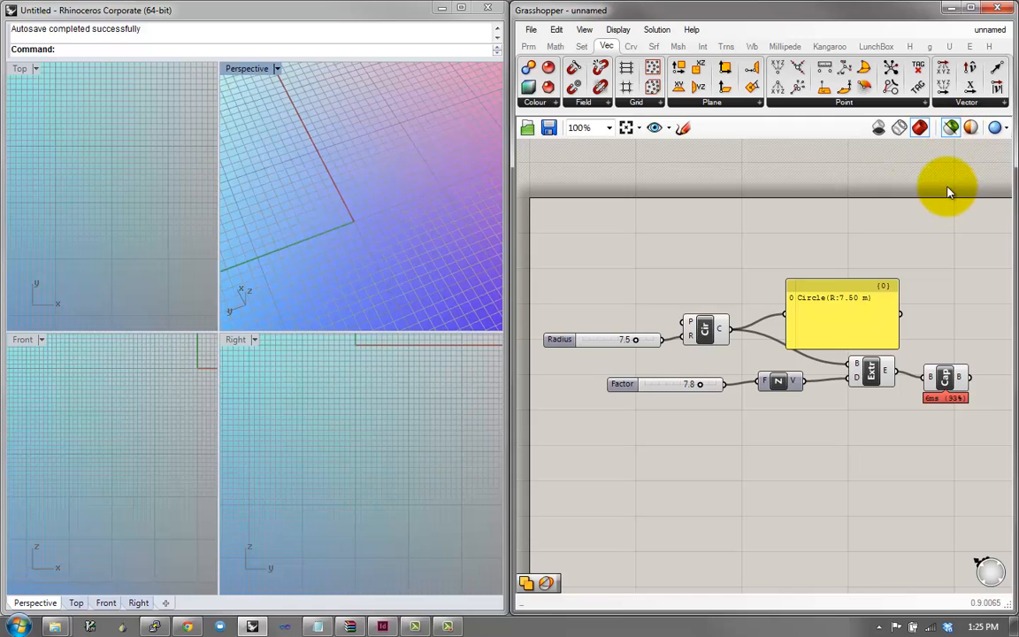
right_drag(888, 220, 892, 205)
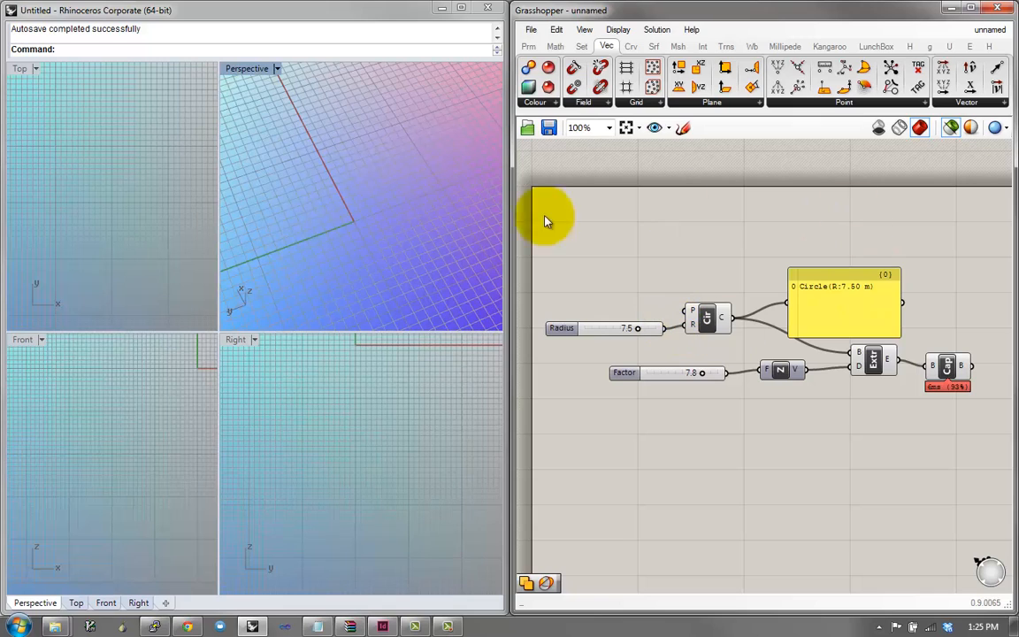
right_drag(289, 252, 333, 251)
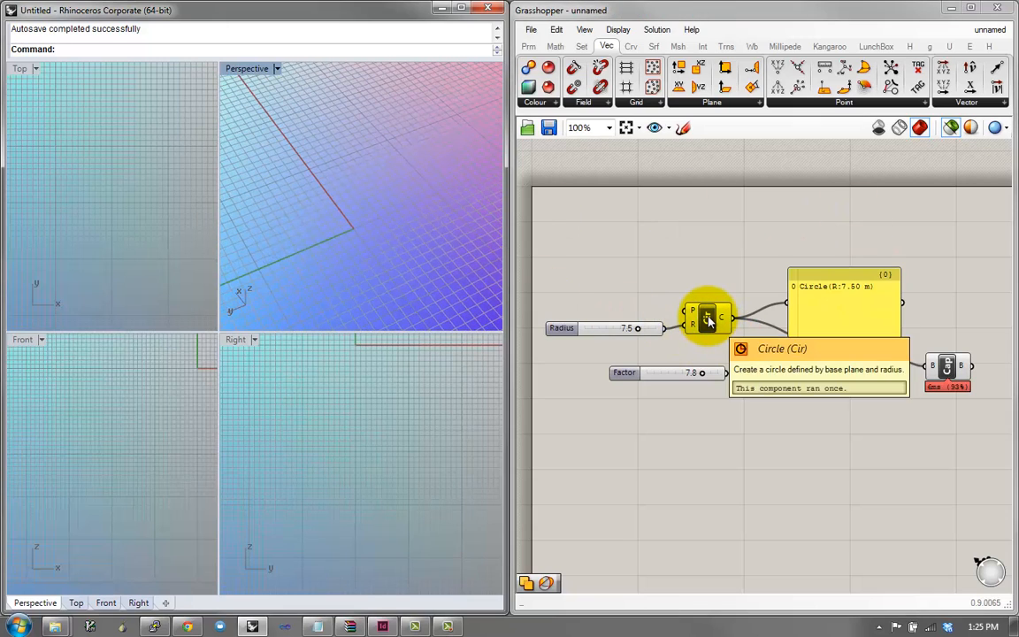
drag(707, 322, 708, 313)
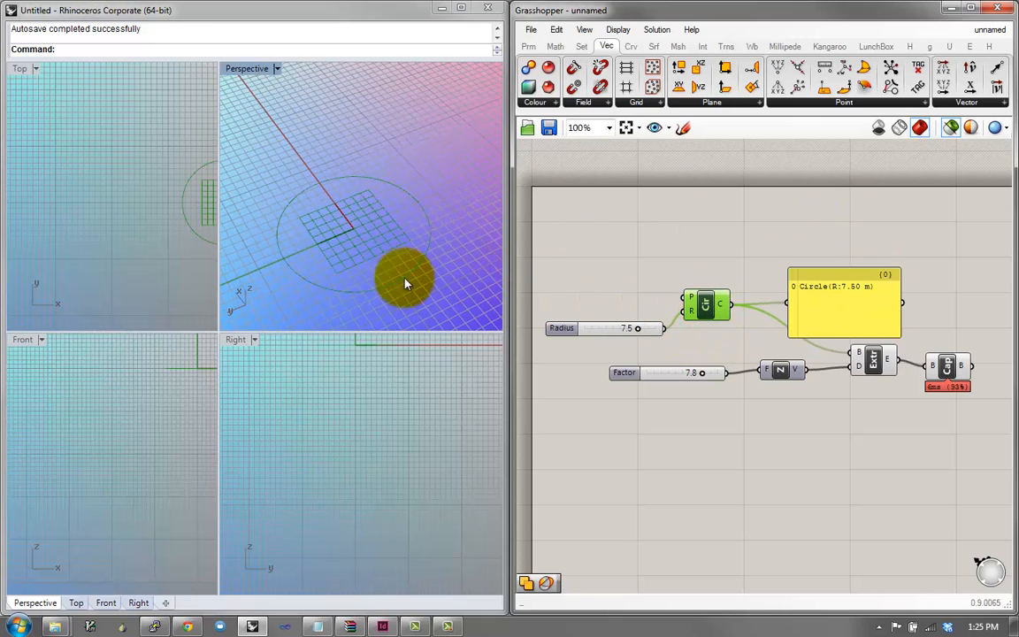
right_drag(405, 279, 374, 202)
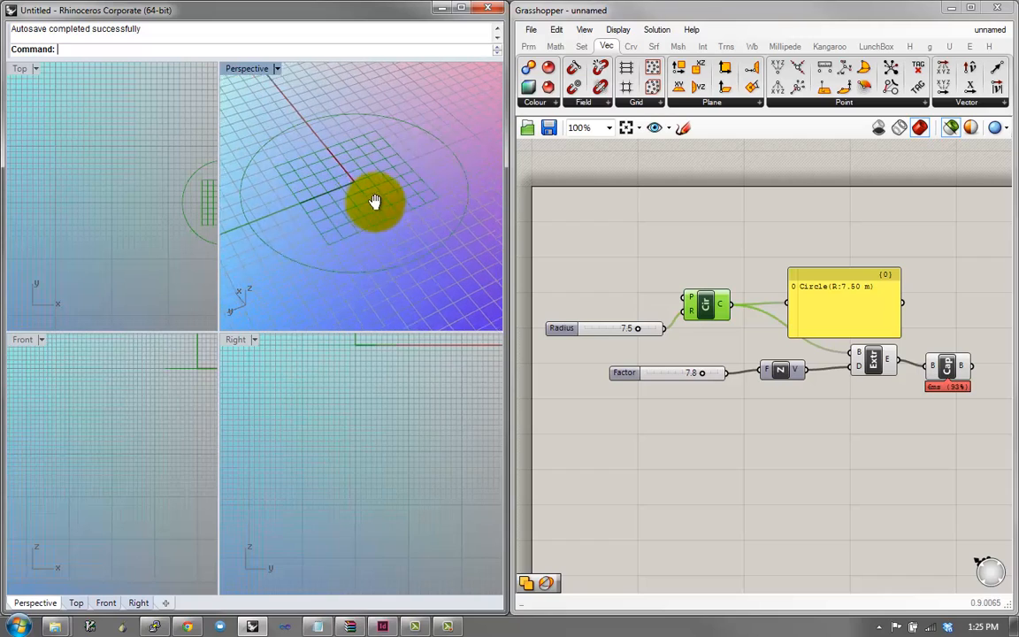
Change the Perspective viewport's display mode to Shaded-Make2DEsque
click(275, 68)
click(335, 302)
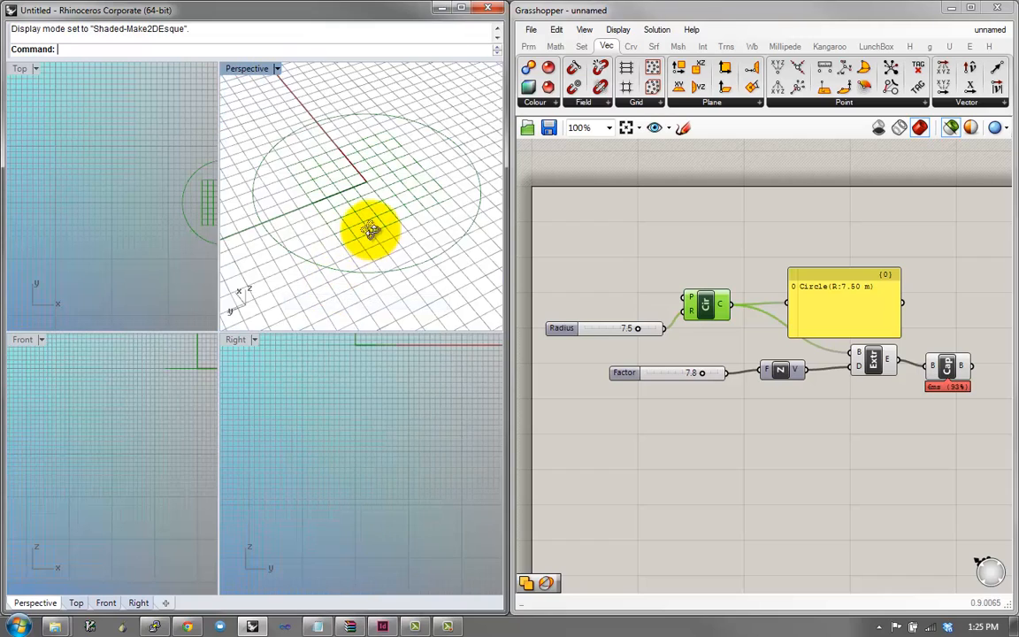
mouse_move(364, 227)
right_down()
mouse_move(353, 200)
mouse_move(359, 226)
right_up()
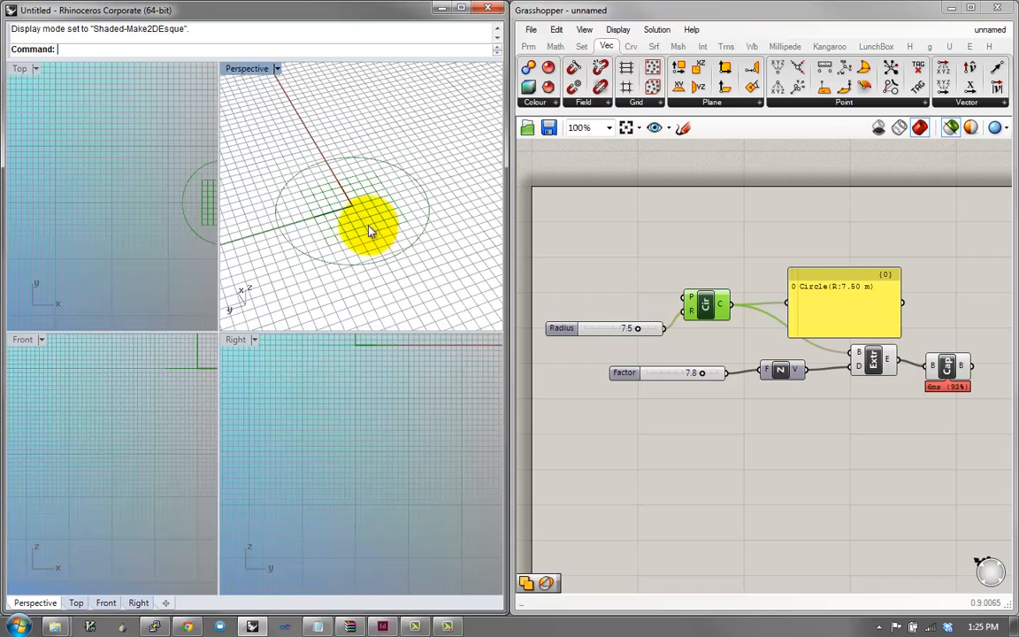
Select the Extrude and Cap Holes components in turn to examine each one's preview geometry in the Perspective viewport
click(875, 359)
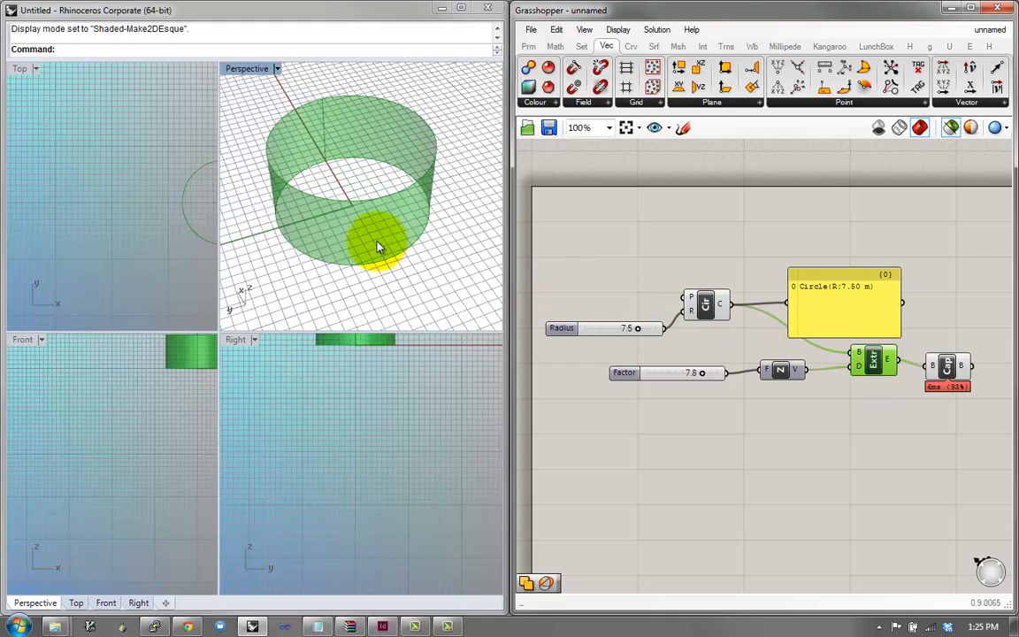
right_drag(377, 242, 371, 144)
click(944, 367)
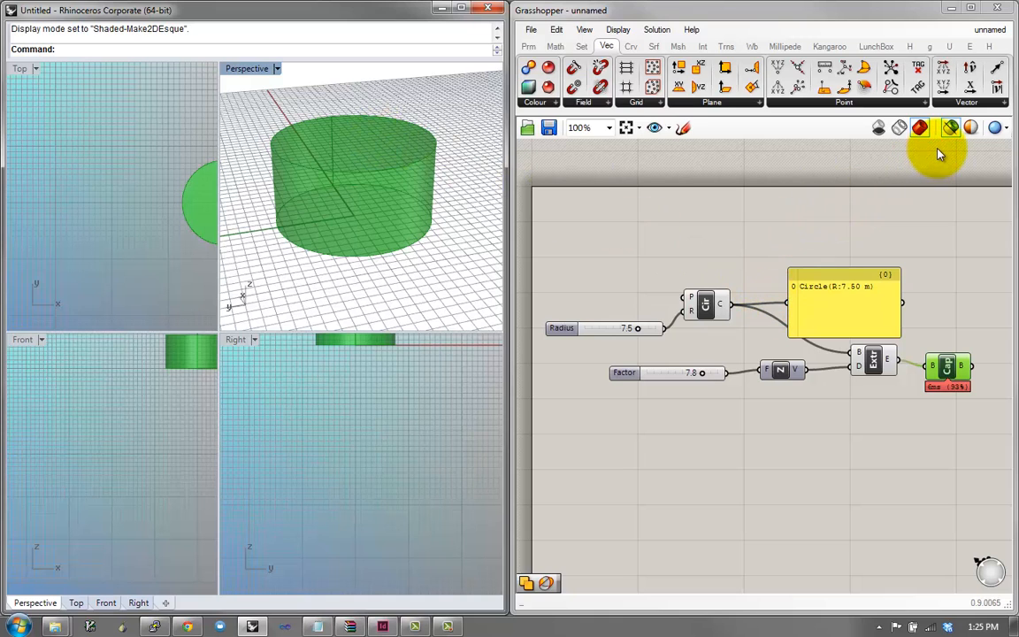
right_drag(501, 209, 420, 239)
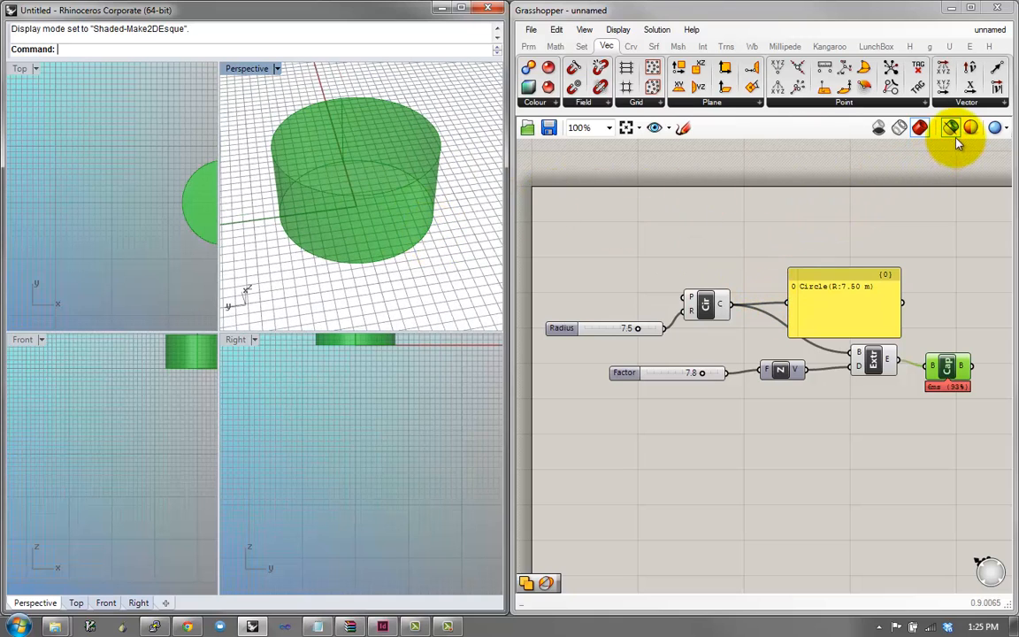
Turn off the selected-only preview and look through the Transform, Mesh, Curve and Sets component categories
click(954, 134)
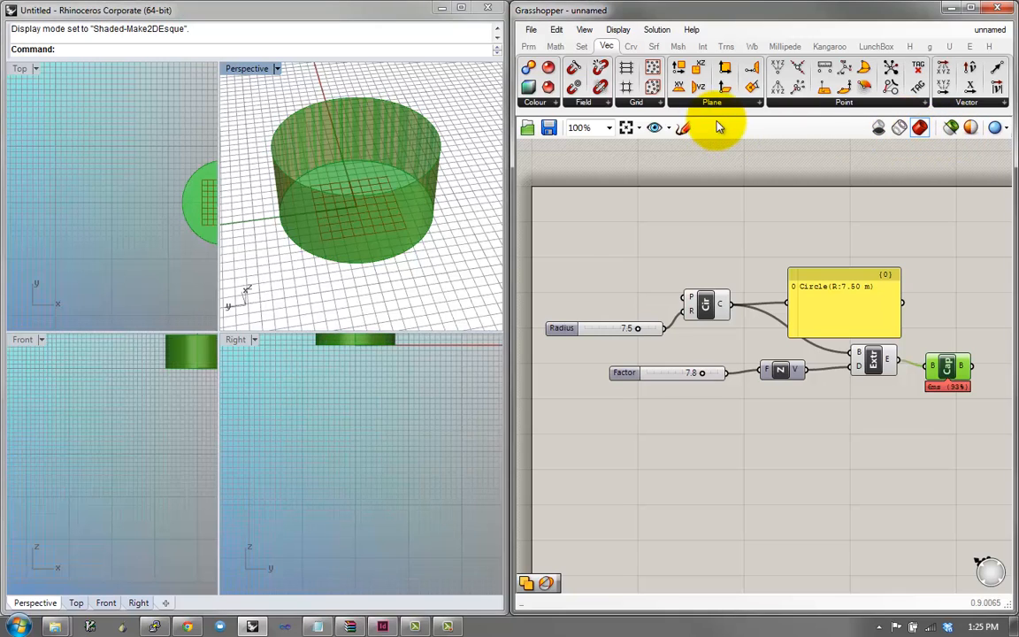
click(687, 47)
click(726, 46)
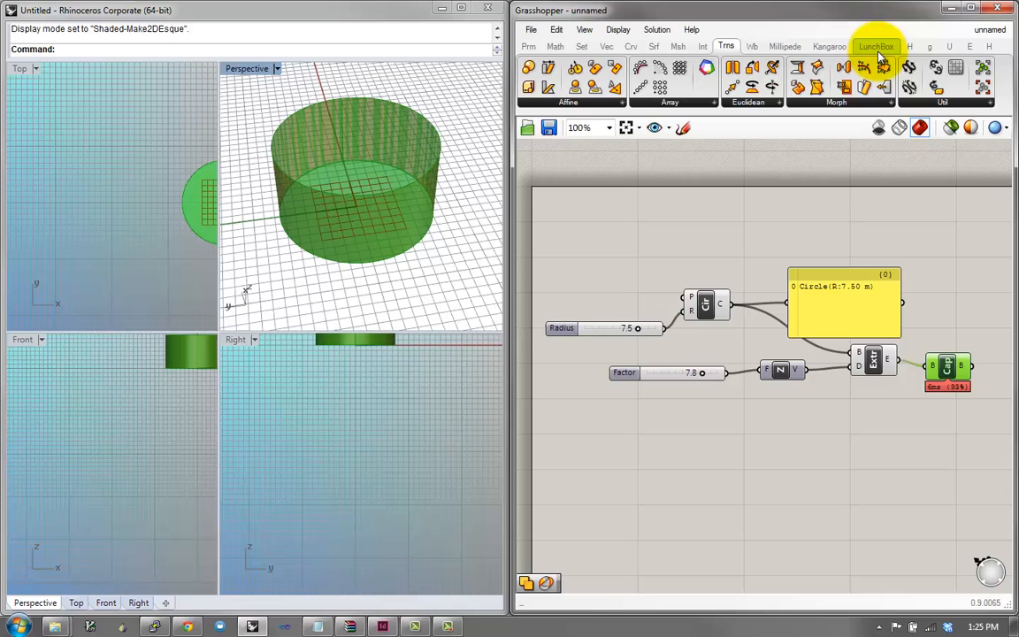
click(928, 46)
click(677, 46)
click(631, 46)
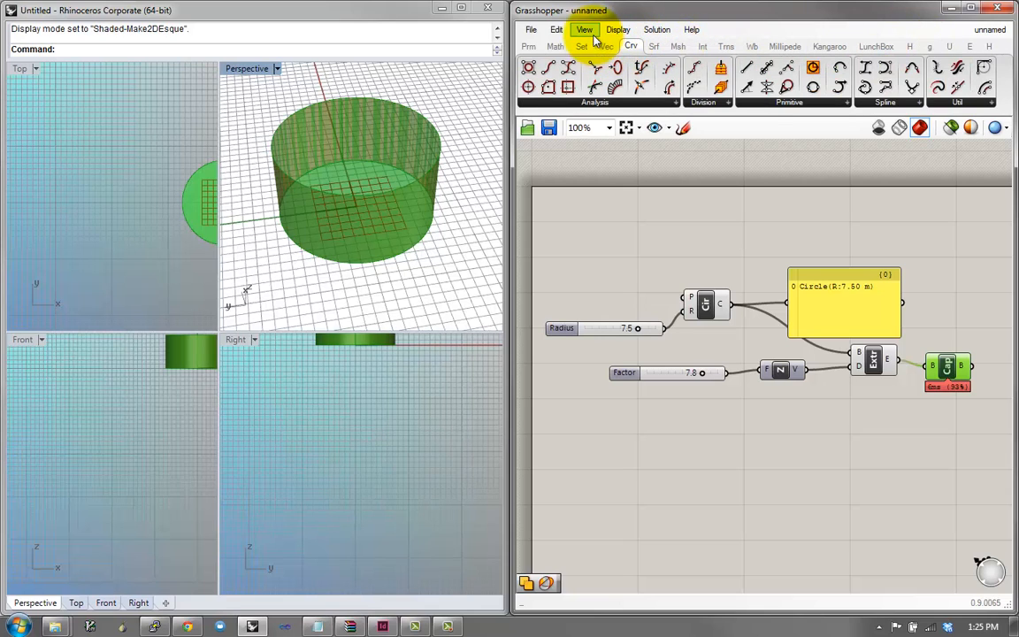
click(584, 46)
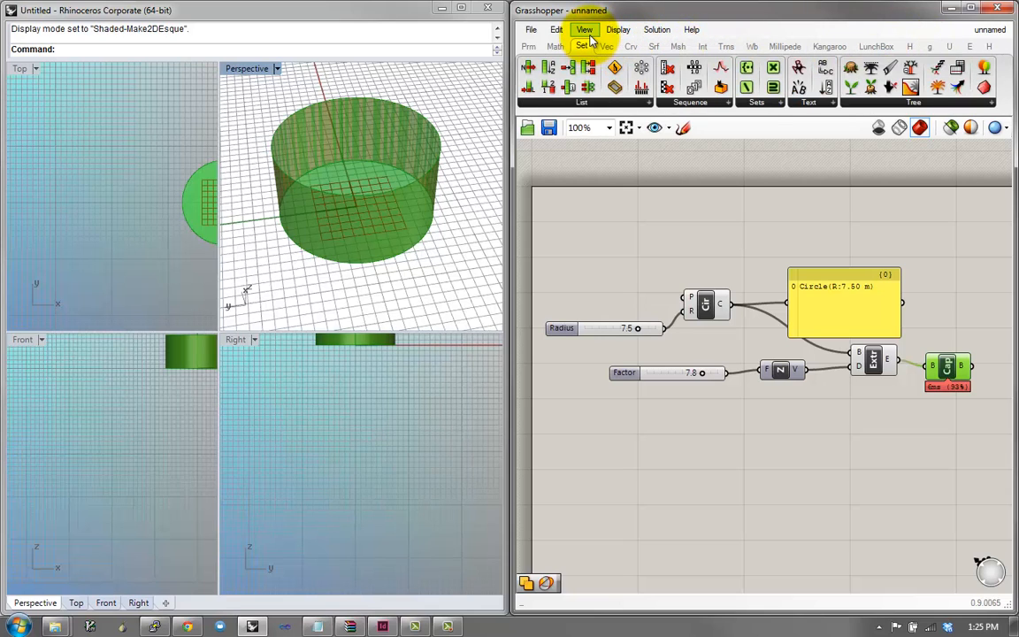
Examine the Obscure Components view option and the full list of Sets components
click(585, 30)
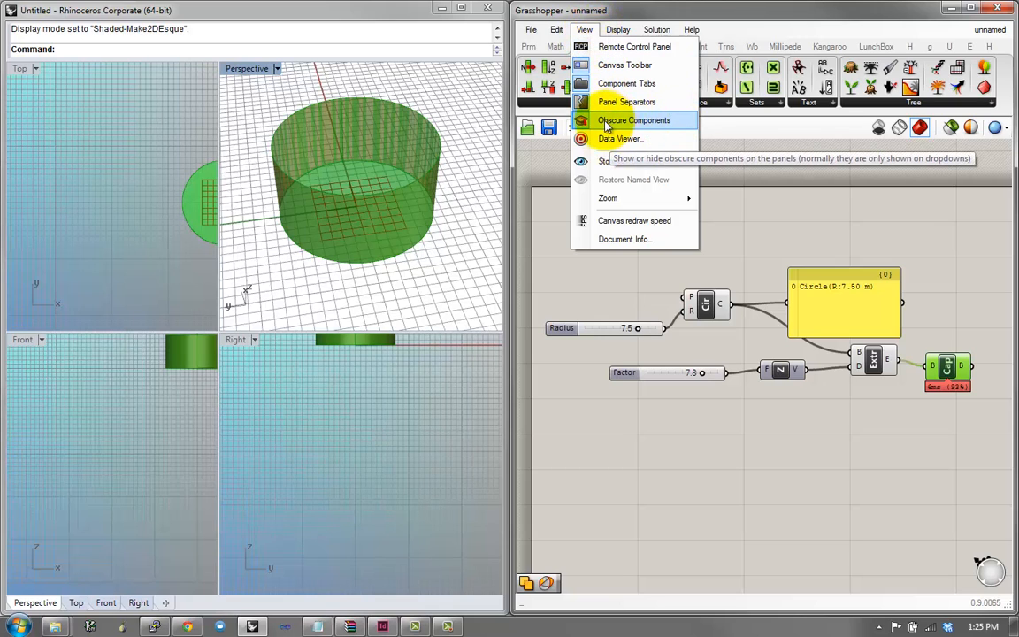
click(756, 103)
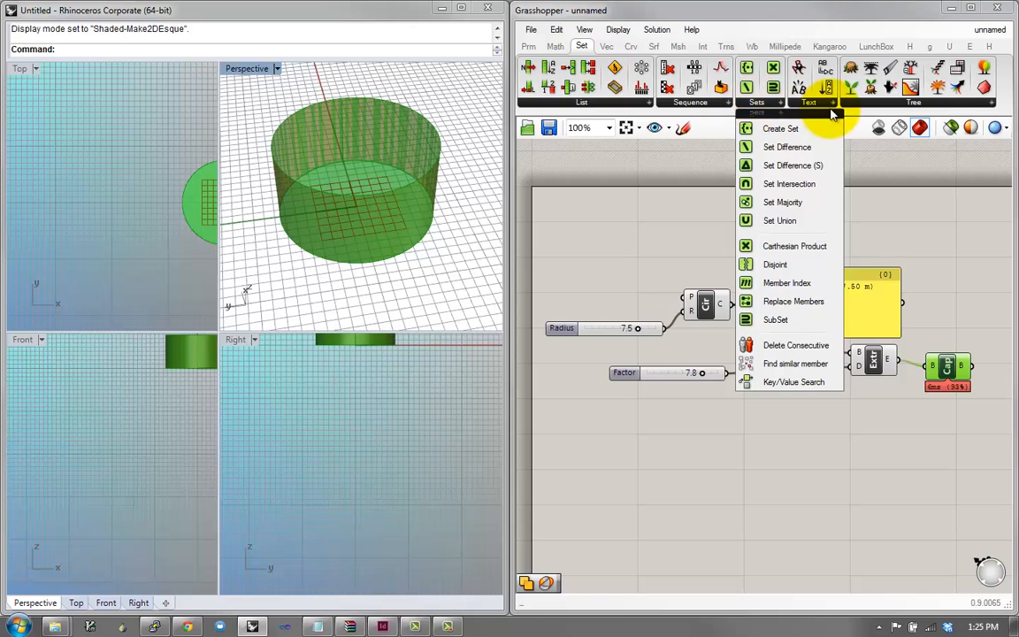
Examine the view and display options, including the Profiler entry among the canvas widgets
click(586, 31)
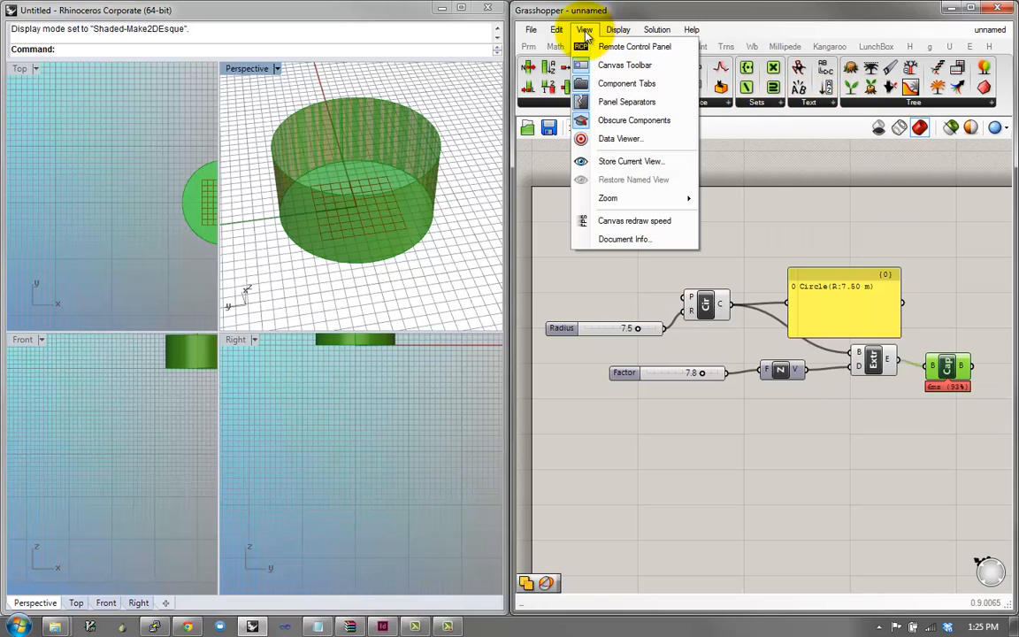
mouse_move(607, 35)
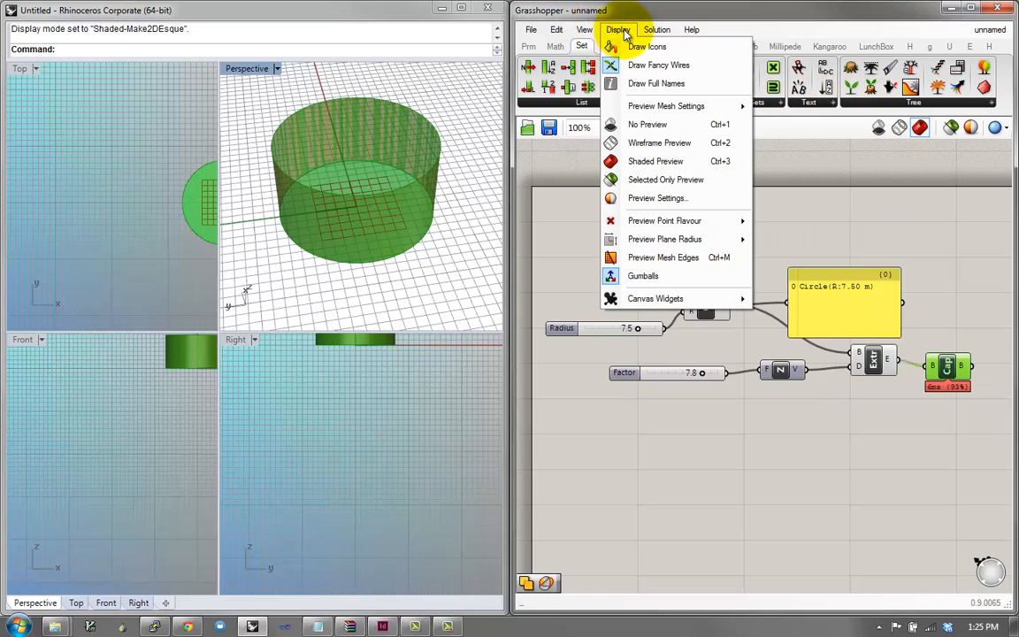
mouse_move(635, 301)
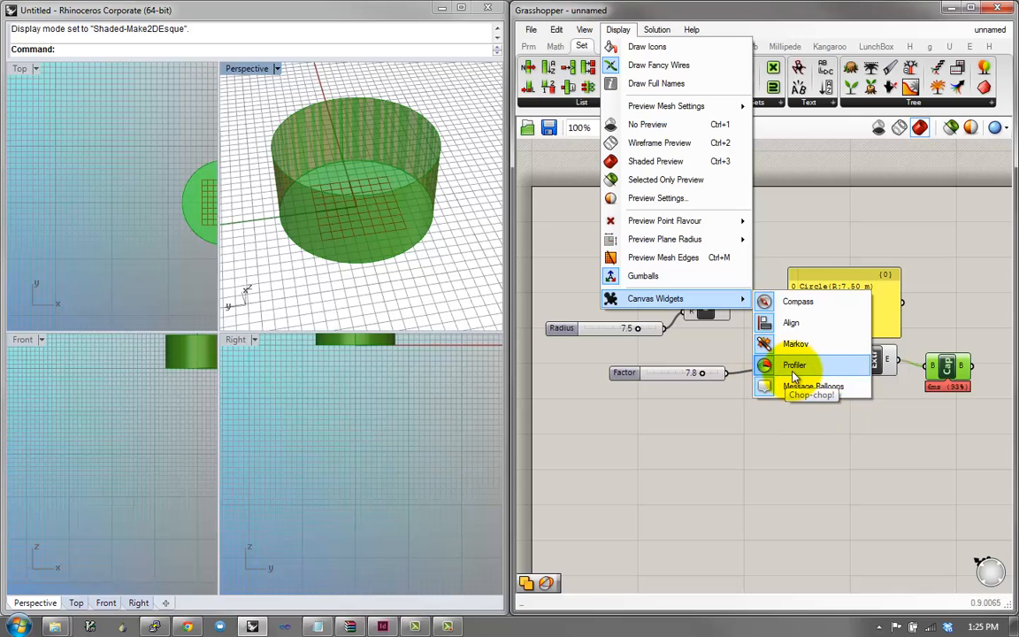
click(835, 426)
Reposition the Cap Holes component and the Radius slider slightly on the canvas
scroll(864, 394, up, 4)
scroll(864, 358, down, 2)
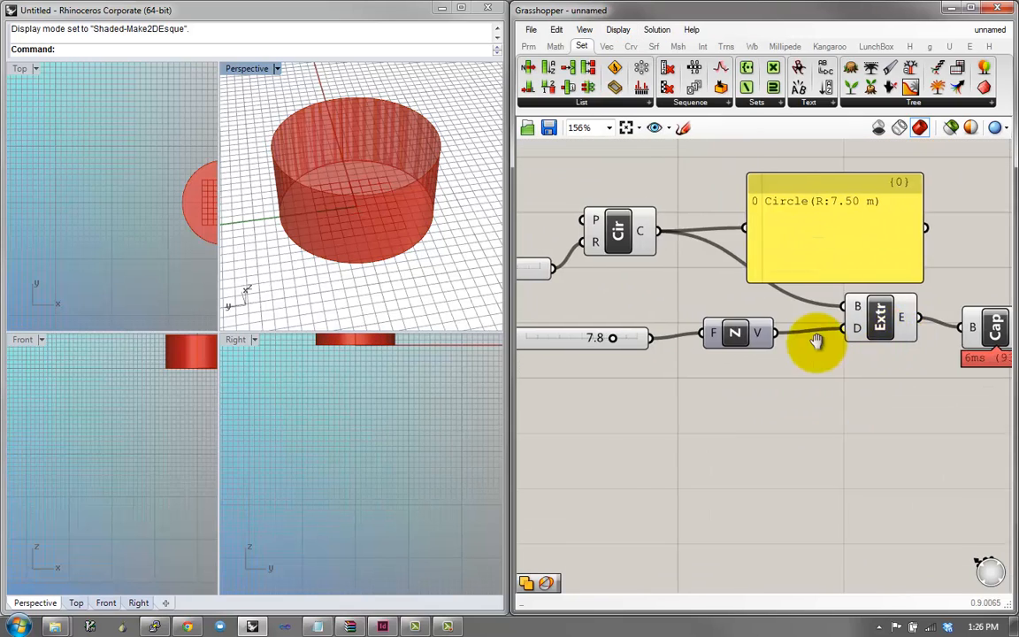
right_drag(816, 343, 721, 352)
scroll(926, 373, up, 1)
mouse_move(895, 330)
mouse_down()
mouse_move(887, 311)
mouse_move(903, 310)
mouse_up()
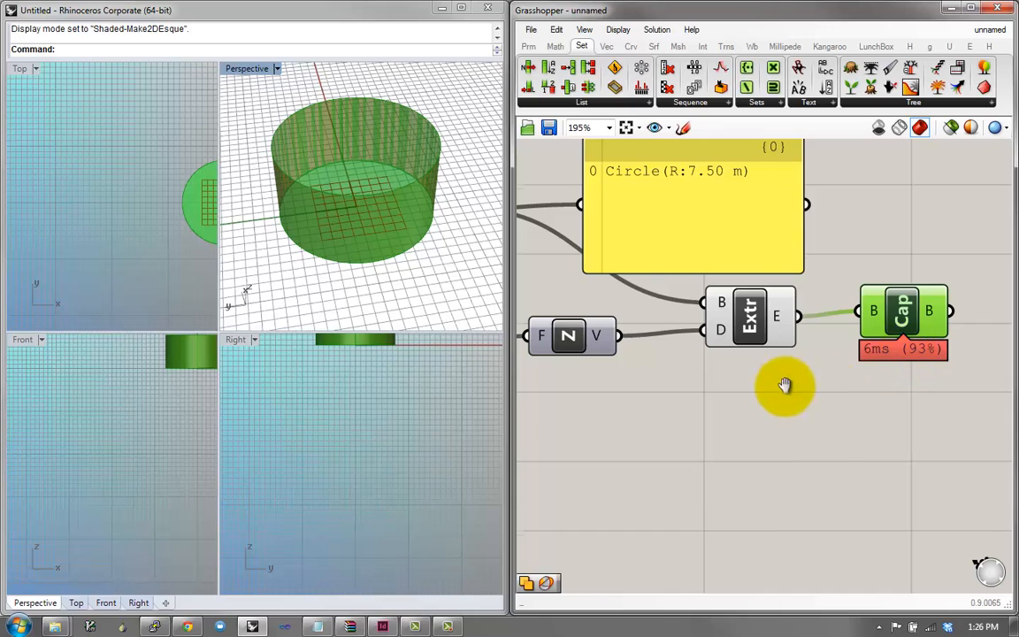
scroll(818, 382, down, 2)
right_drag(750, 286, 768, 251)
scroll(774, 282, down, 1)
drag(595, 317, 590, 304)
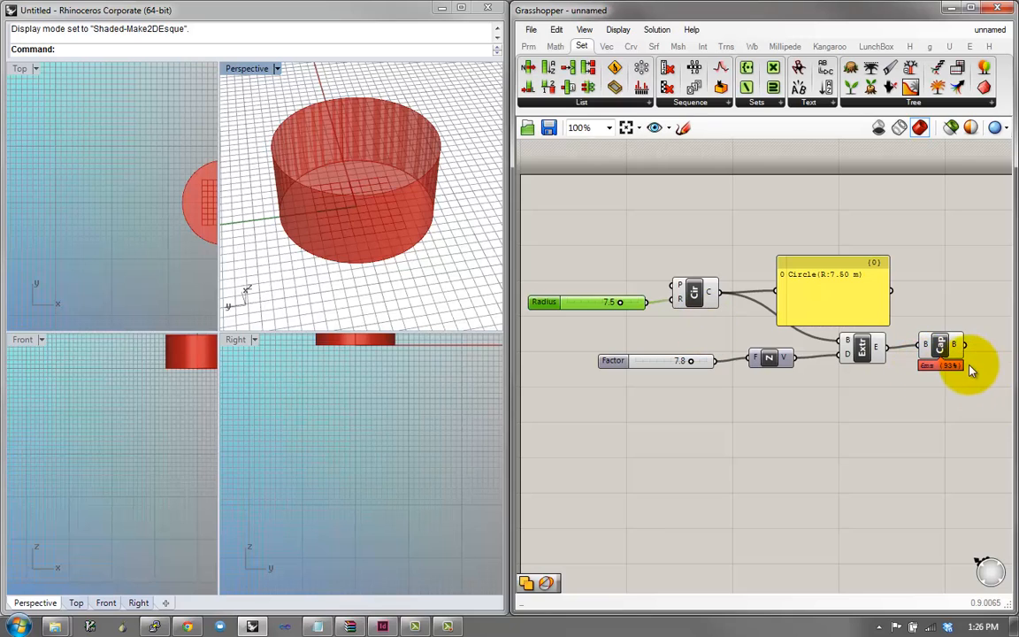
drag(946, 350, 940, 354)
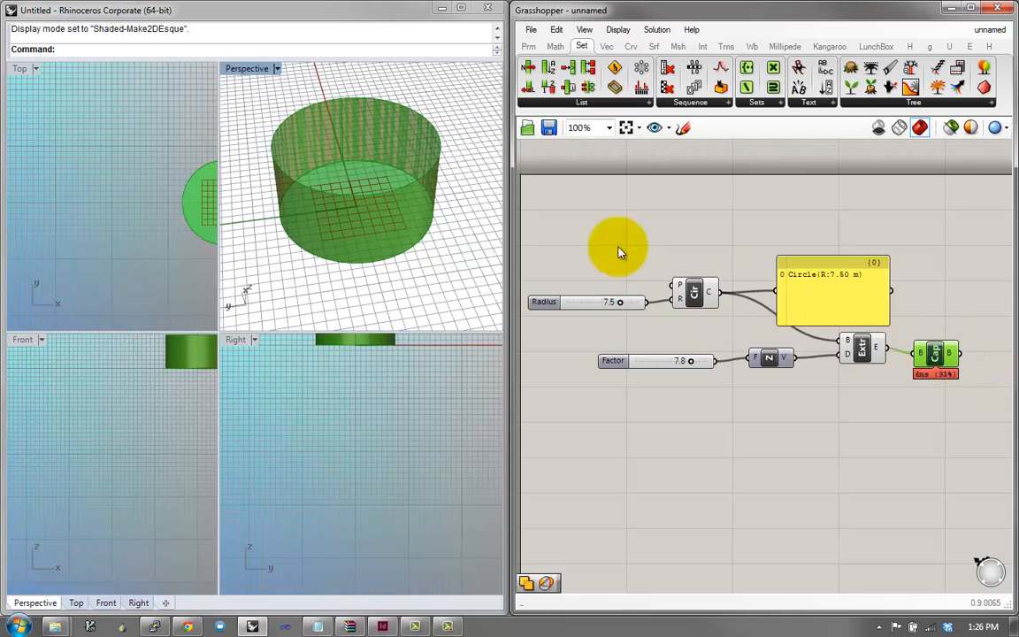
click(530, 30)
click(831, 168)
click(891, 228)
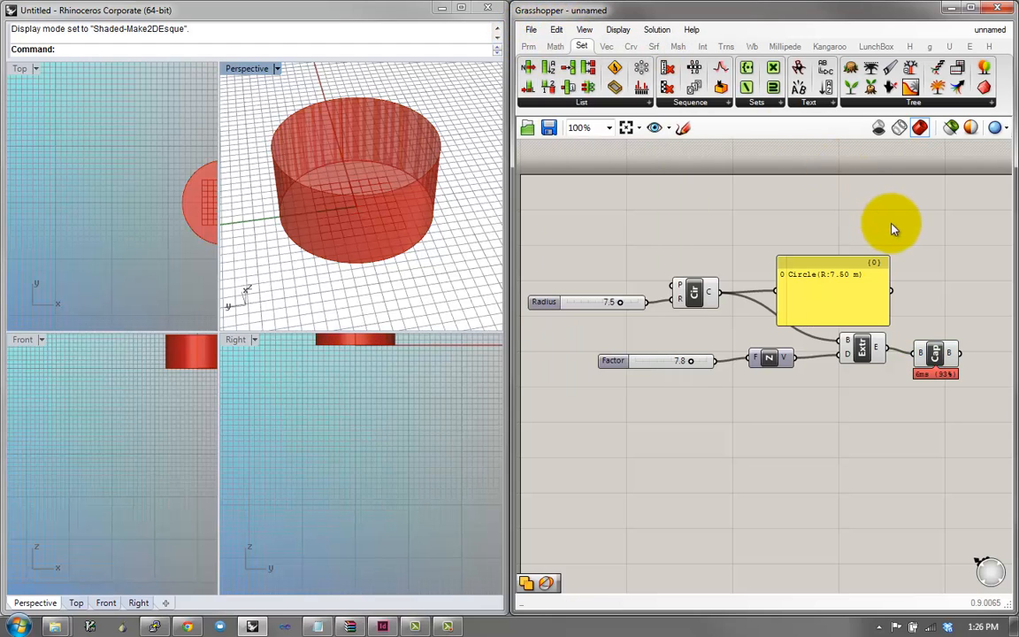
right_drag(720, 225, 725, 251)
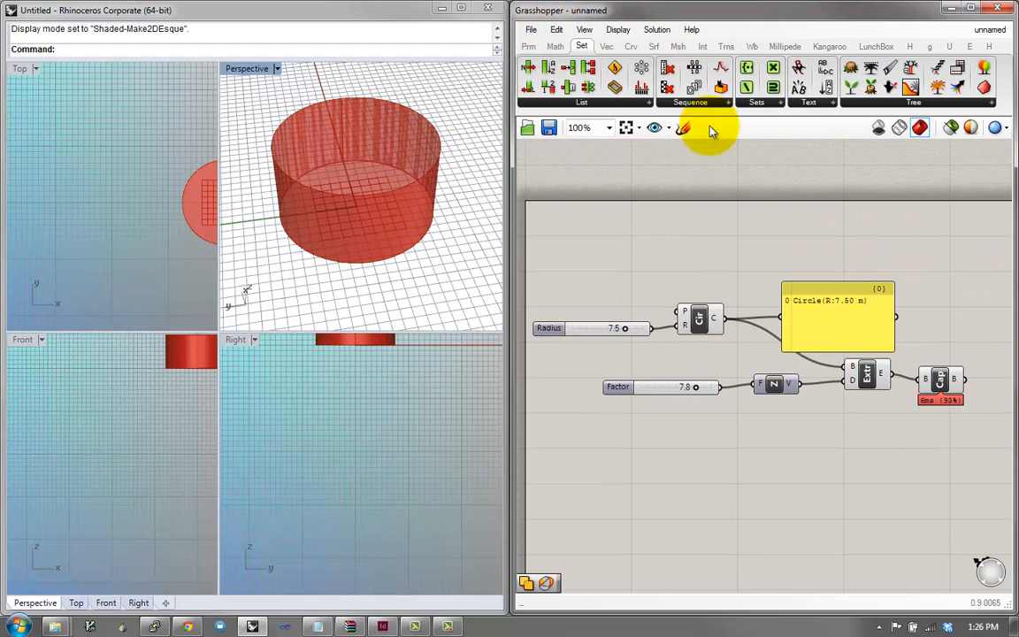
Select the Cap Holes, Extrude and Circle components in turn, nudging them slightly to check their preview geometry
right_drag(935, 355, 782, 370)
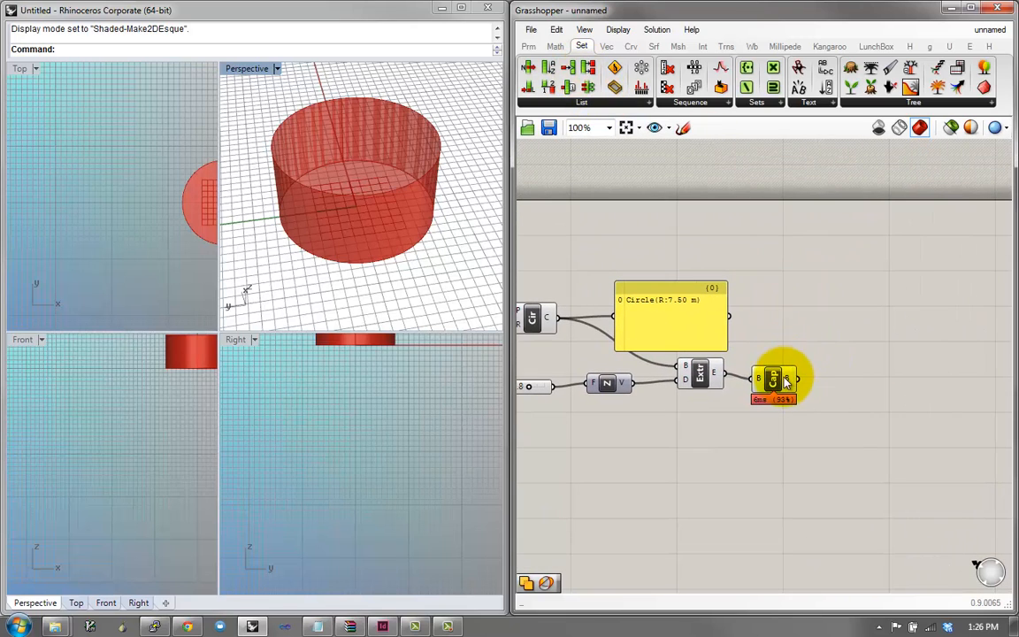
drag(782, 370, 794, 363)
click(711, 377)
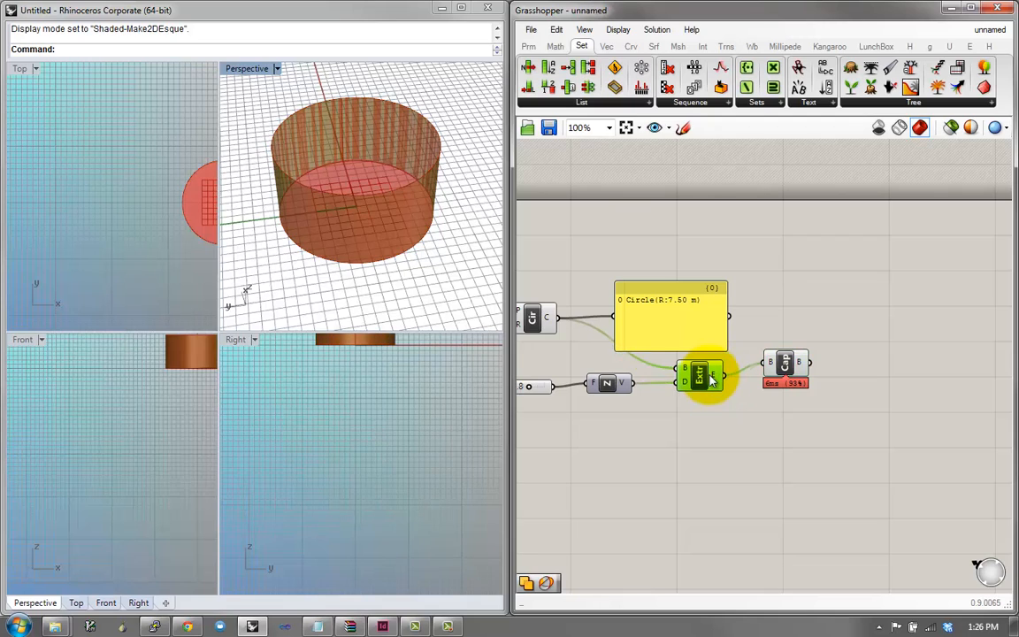
right_drag(590, 341, 703, 367)
click(638, 344)
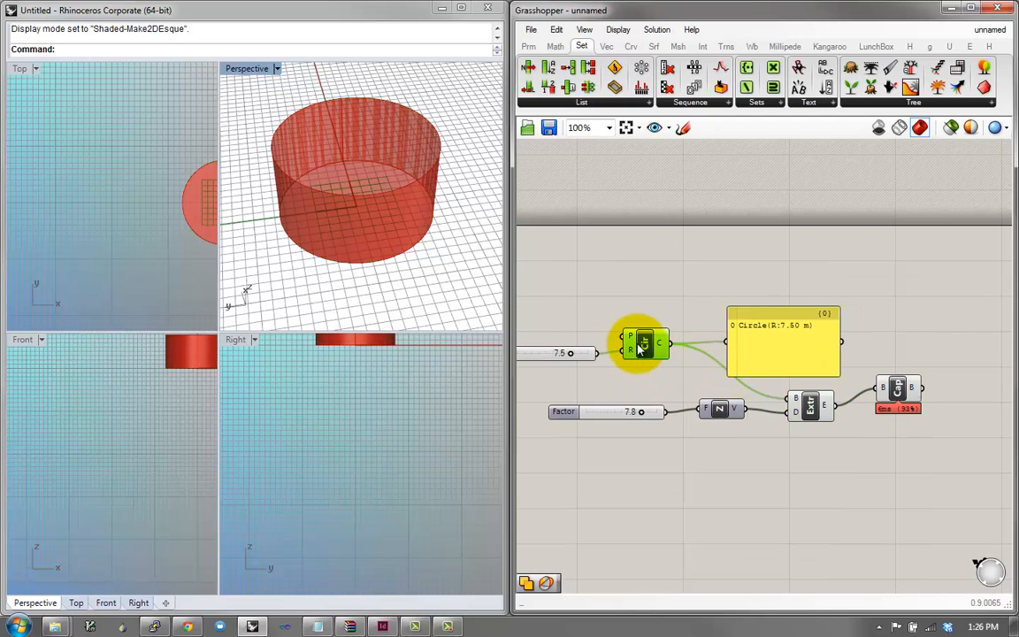
Add a Move component beyond Cap Holes and feed the capped brep into its geometry input
click(849, 279)
double_click(848, 278)
text(mov)
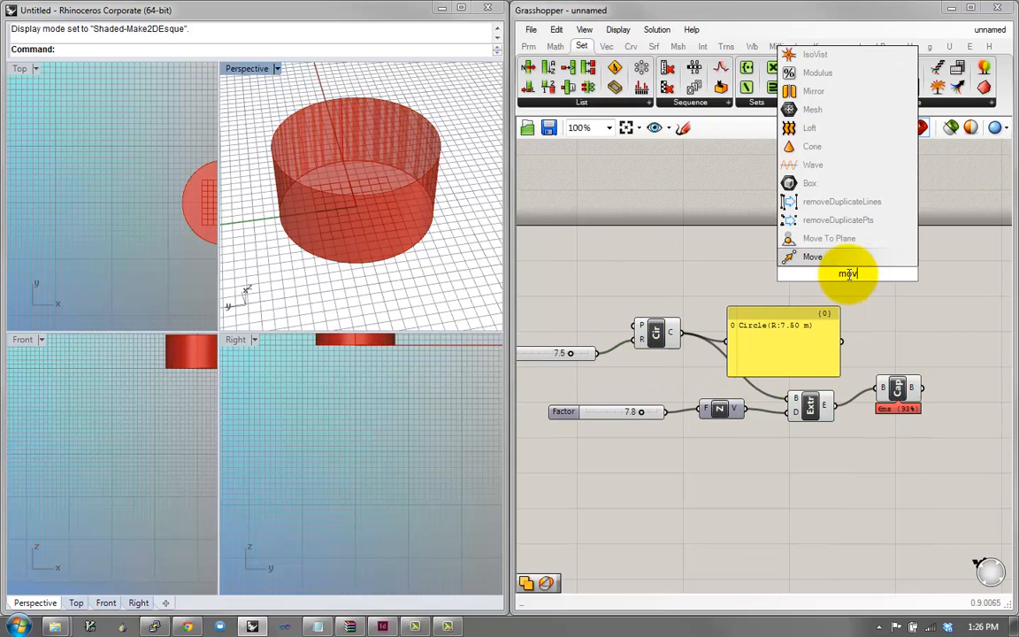
click(868, 261)
right_drag(879, 279, 732, 249)
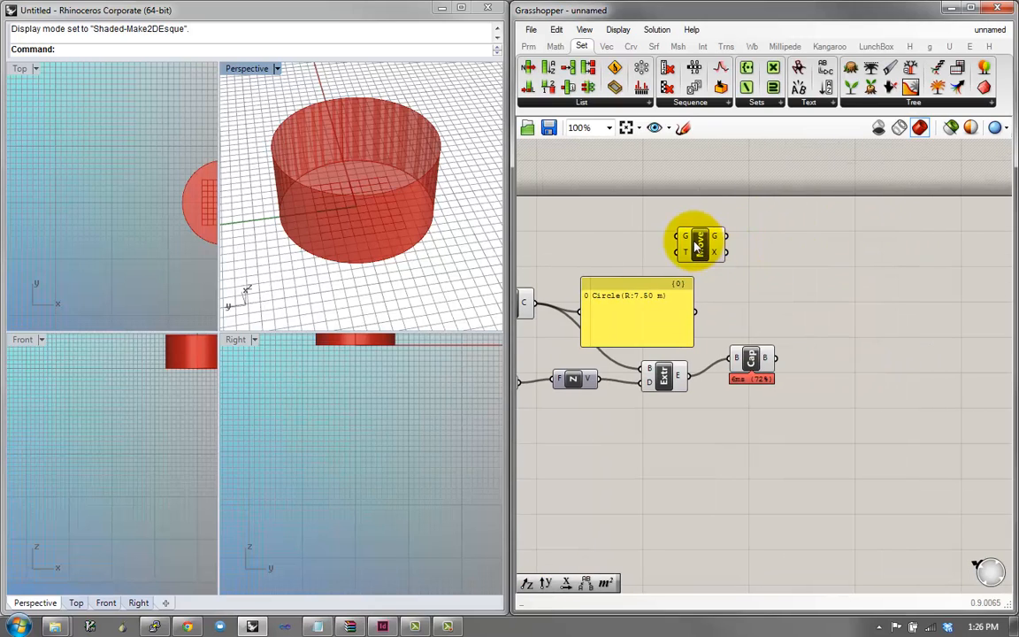
drag(698, 245, 878, 408)
click(751, 361)
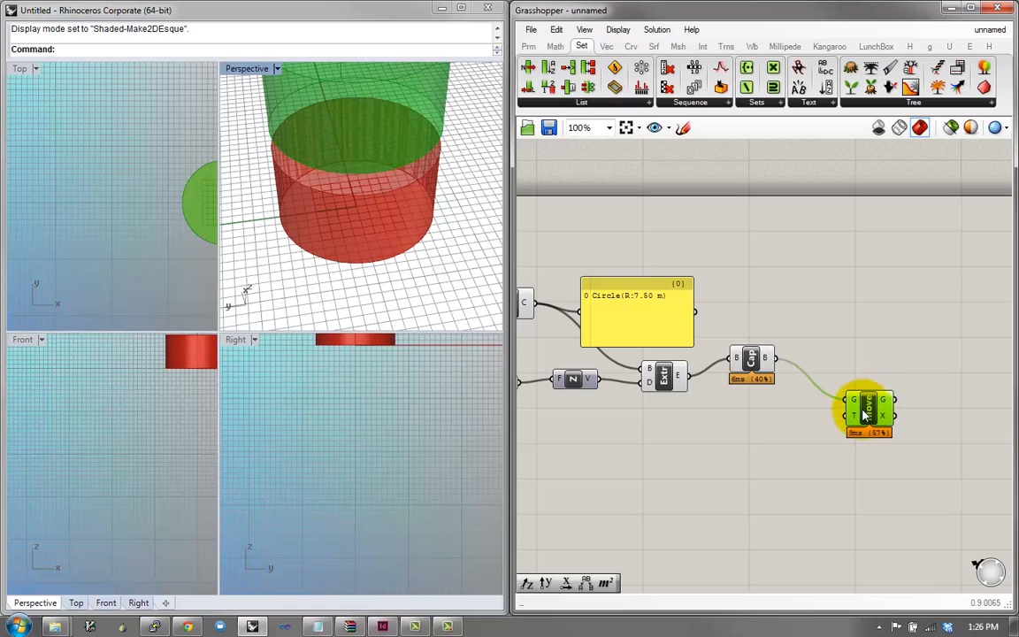
Add a Unit X vector component and connect it to the Move component's T input
right_drag(459, 210, 389, 164)
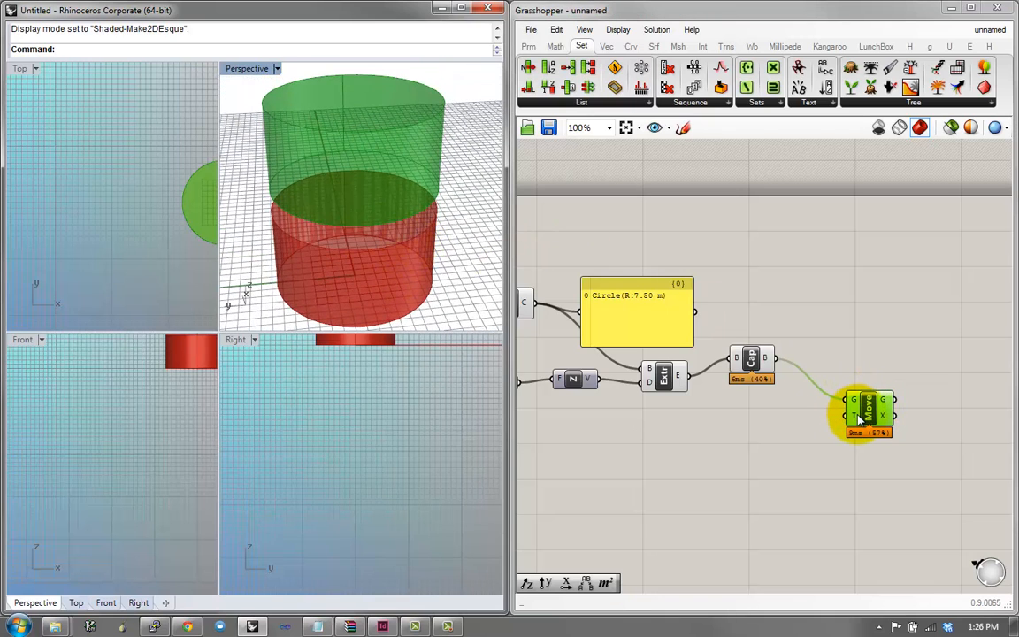
double_click(748, 422)
text(x)
click(734, 407)
drag(765, 422, 851, 416)
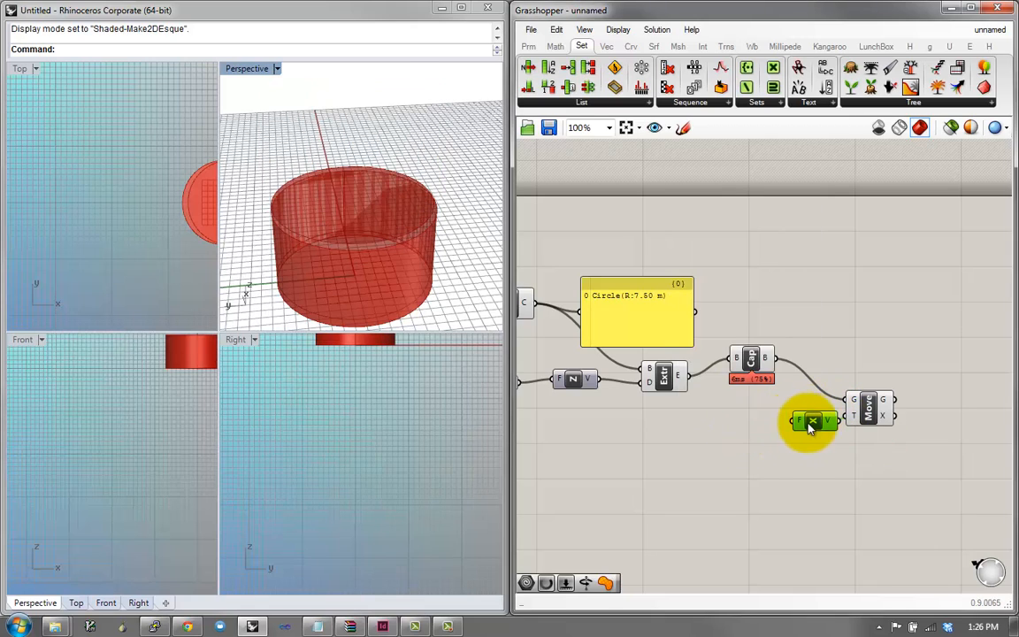
Add a number slider, connect it to the Unit X factor input and set it to 15
double_click(704, 431)
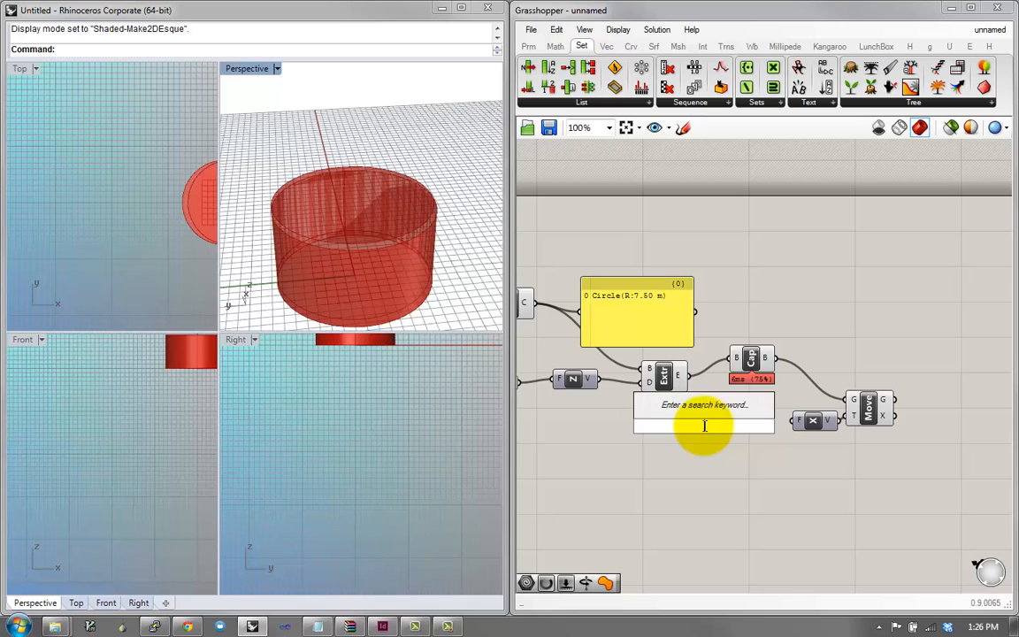
key(Return)
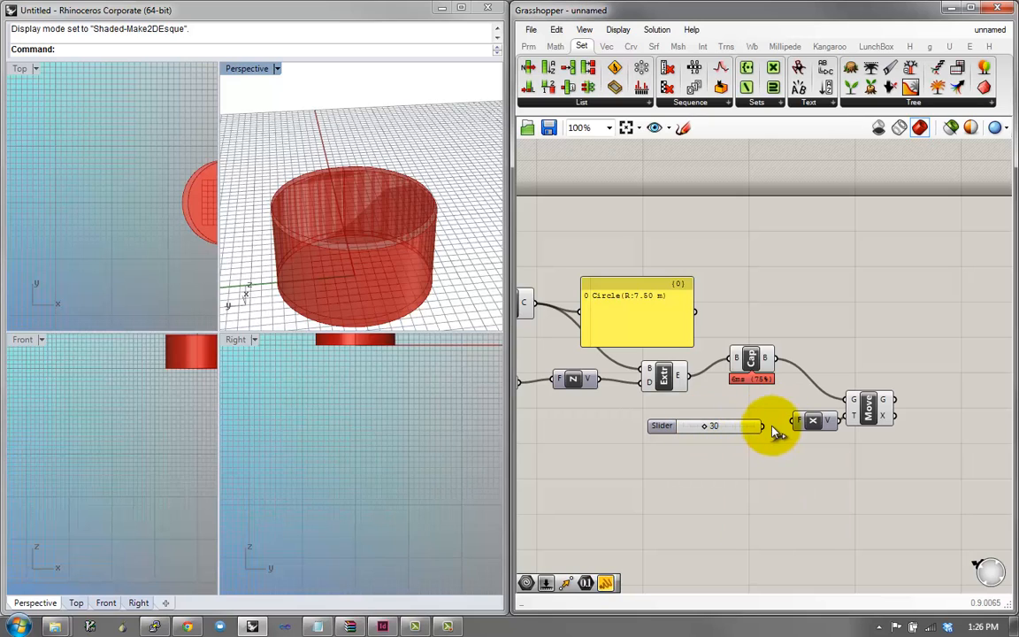
drag(777, 433, 802, 425)
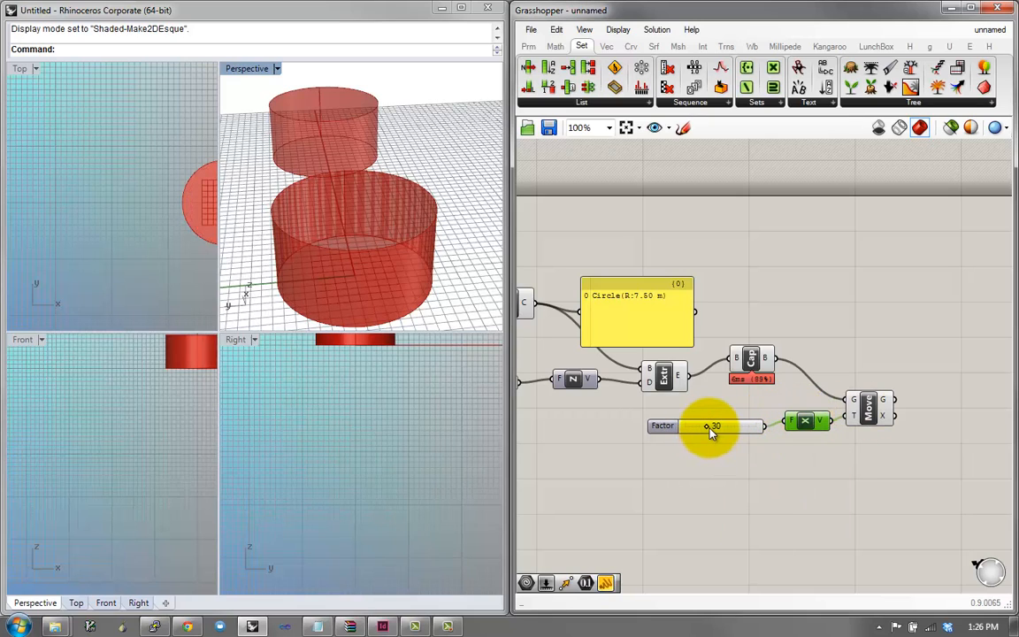
mouse_move(706, 431)
mouse_down()
mouse_move(724, 428)
mouse_move(694, 428)
mouse_up()
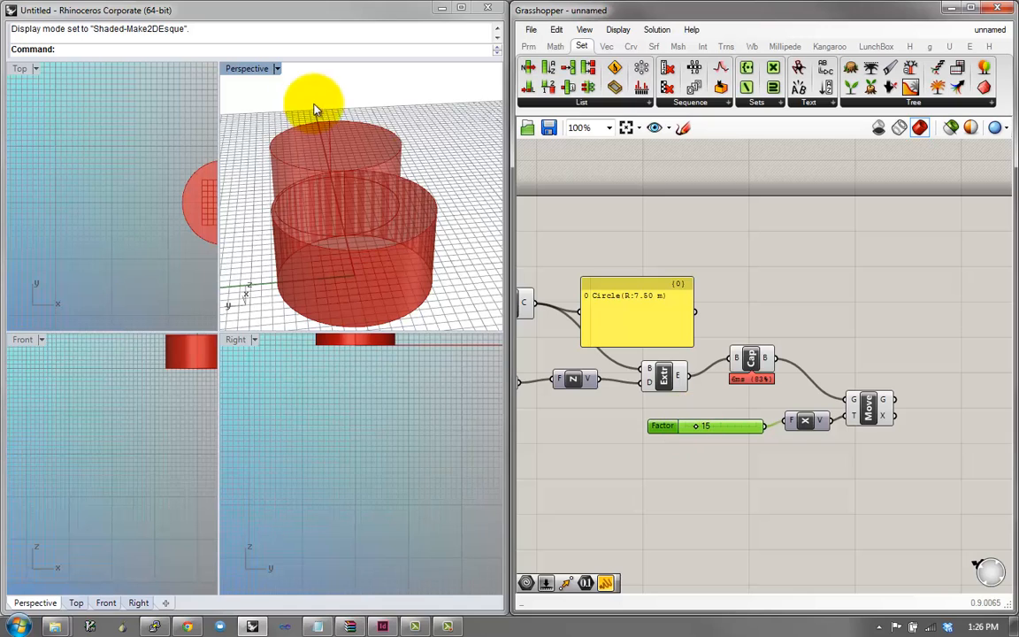
scroll(341, 156, down, 5)
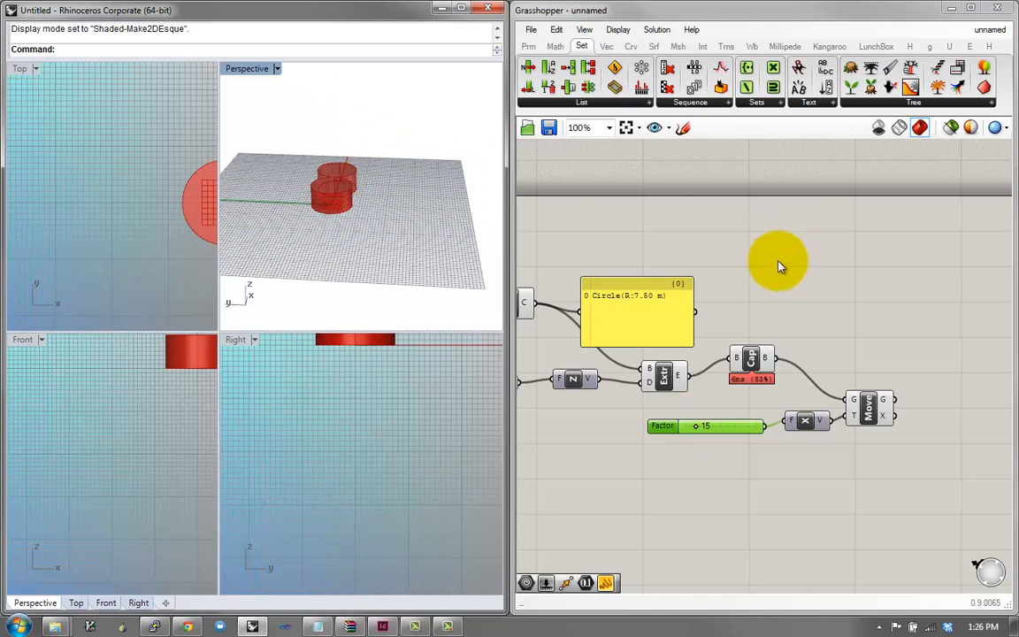
right_drag(780, 266, 765, 275)
click(657, 29)
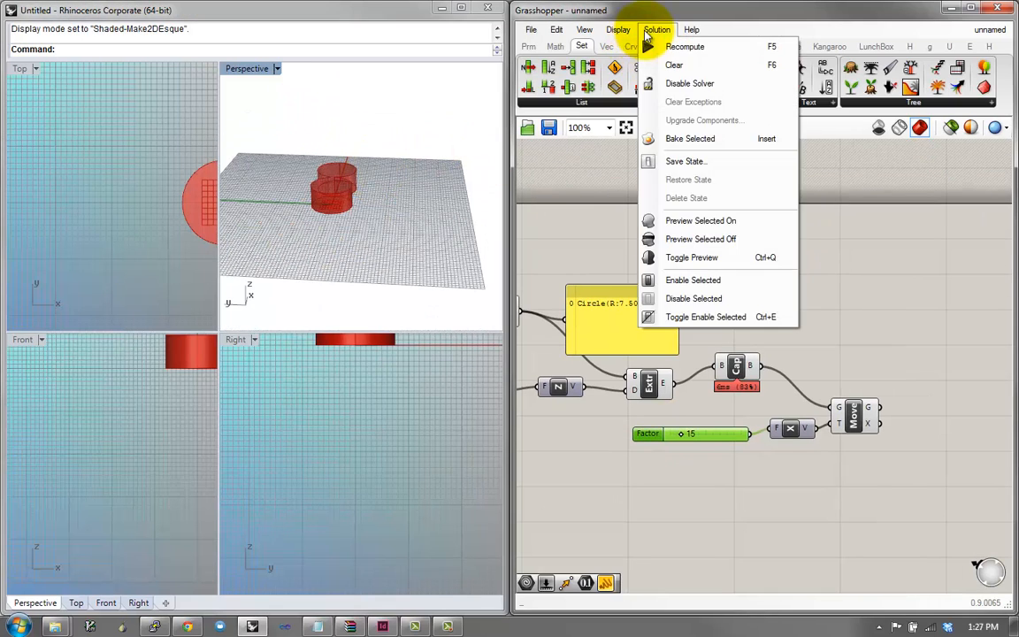
click(656, 29)
click(556, 29)
click(832, 295)
scroll(831, 295, down, 2)
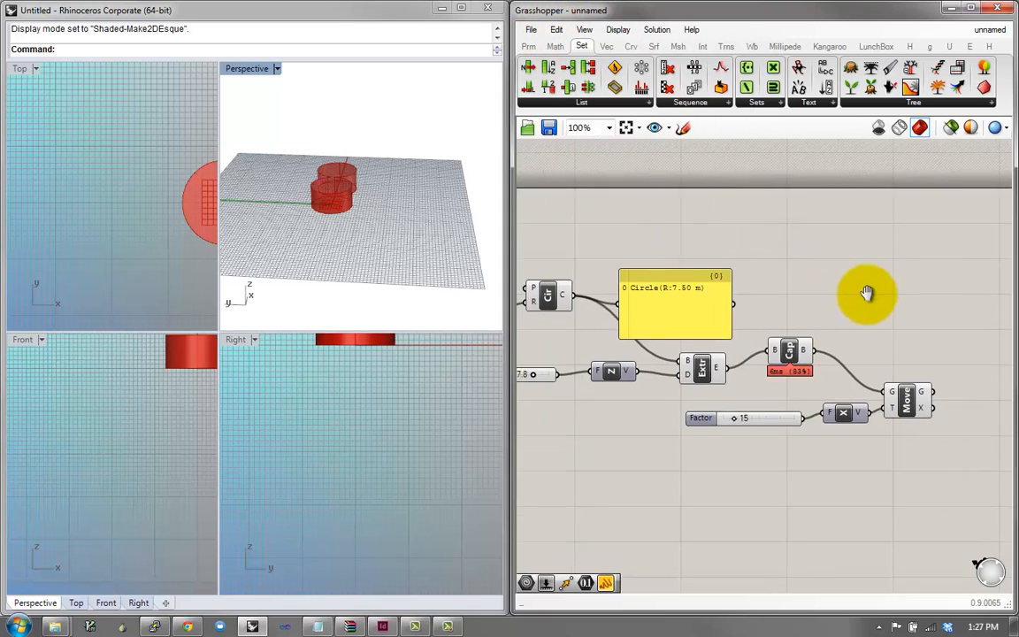
right_drag(813, 291, 835, 292)
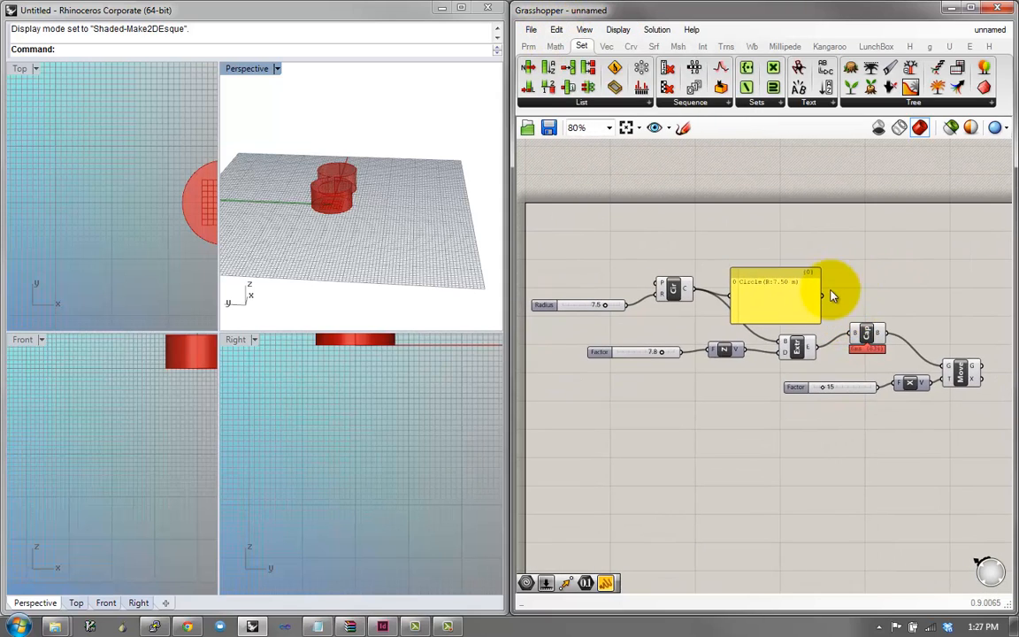
Examine the context options of the Extrude and Cap Holes components, including Preview, Enabled and Bake
right_click(831, 298)
right_click(791, 350)
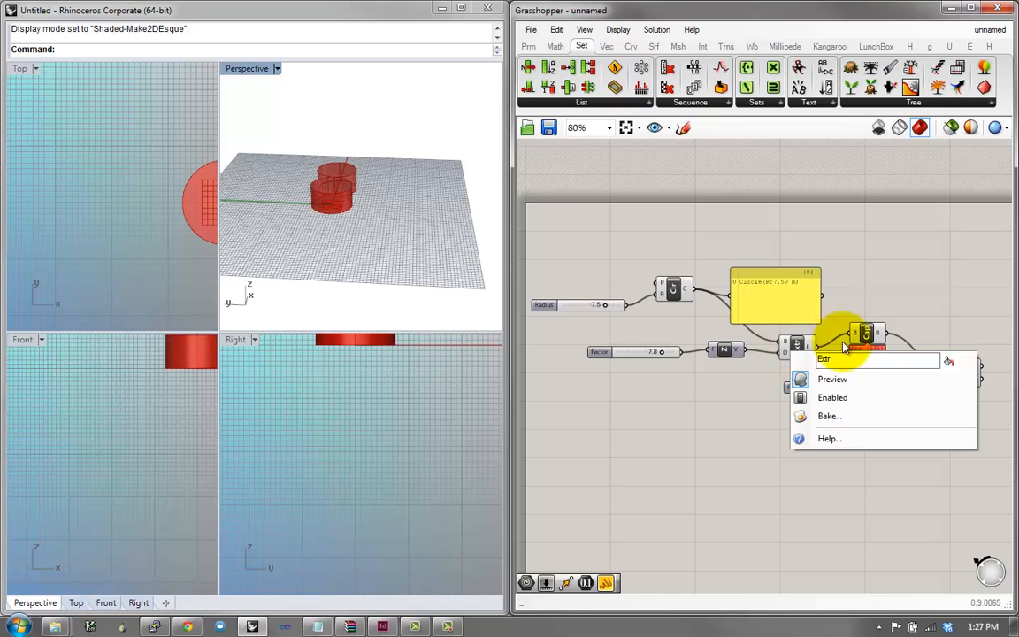
right_click(869, 336)
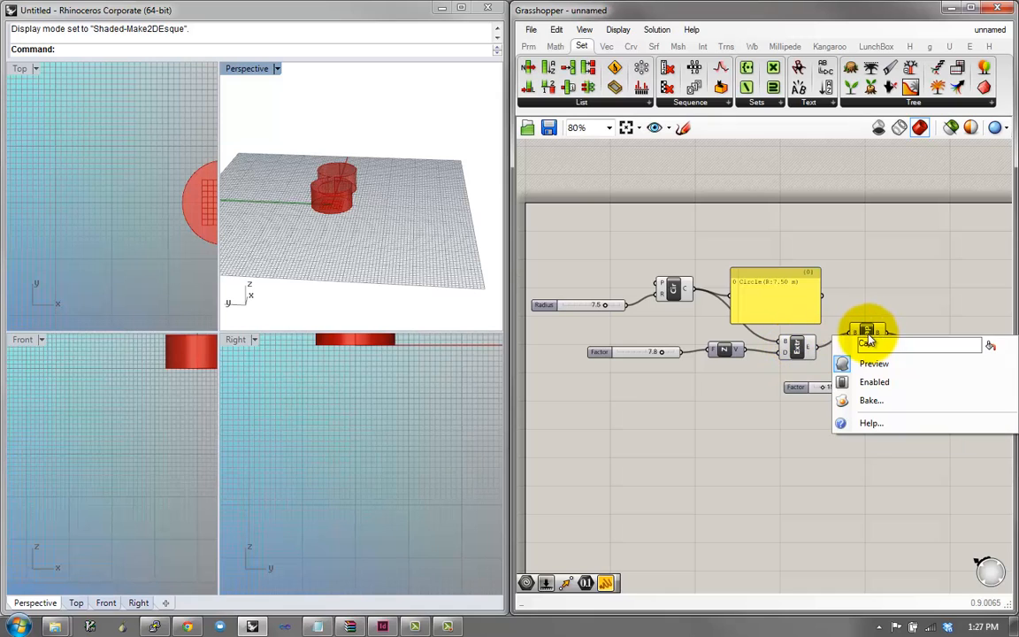
click(796, 347)
right_click(797, 350)
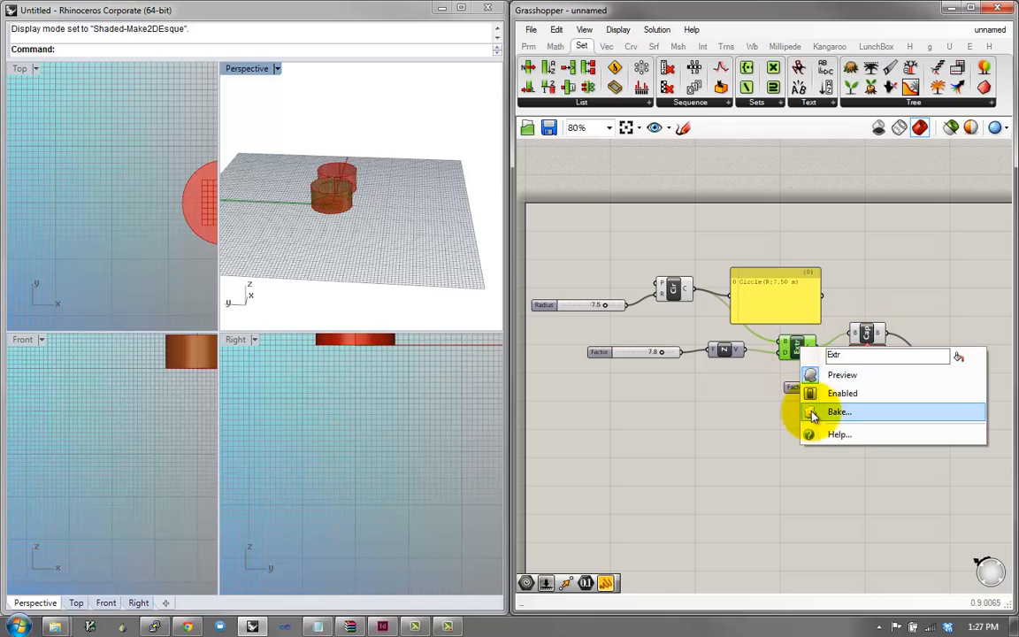
click(739, 235)
scroll(714, 292, up, 2)
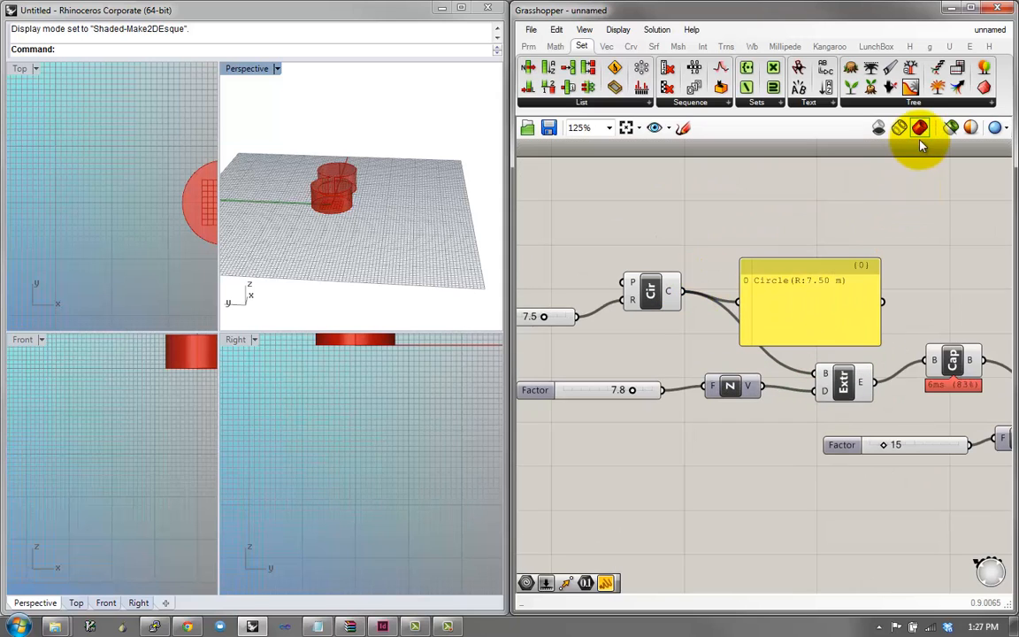
Turn off the Preview of the Circle component and of the Extrude component
scroll(353, 192, up, 5)
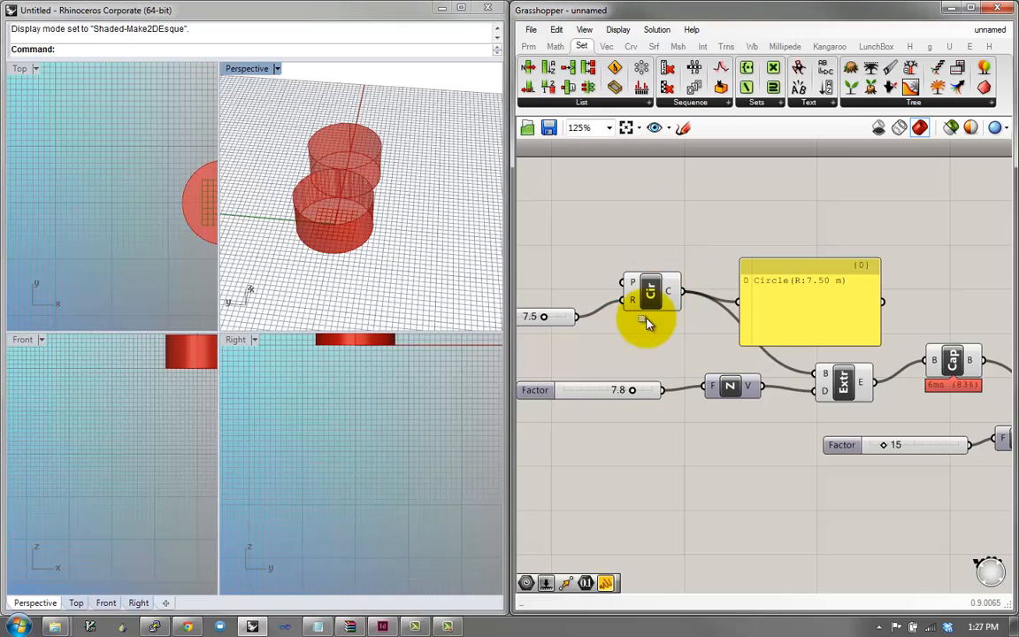
click(654, 292)
right_click(650, 290)
click(688, 316)
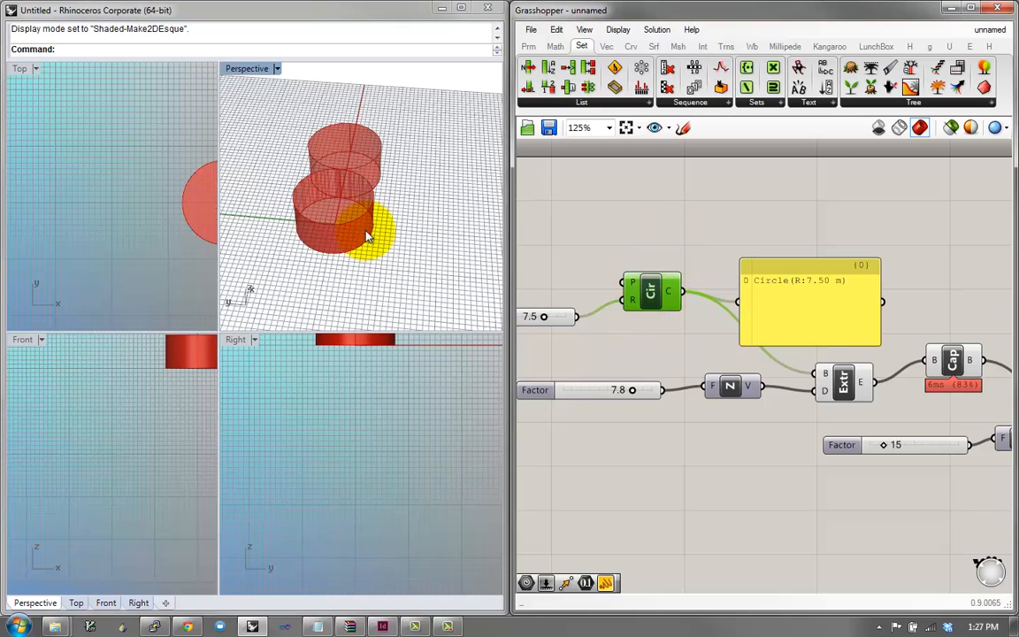
right_drag(370, 227, 327, 241)
right_drag(823, 364, 762, 365)
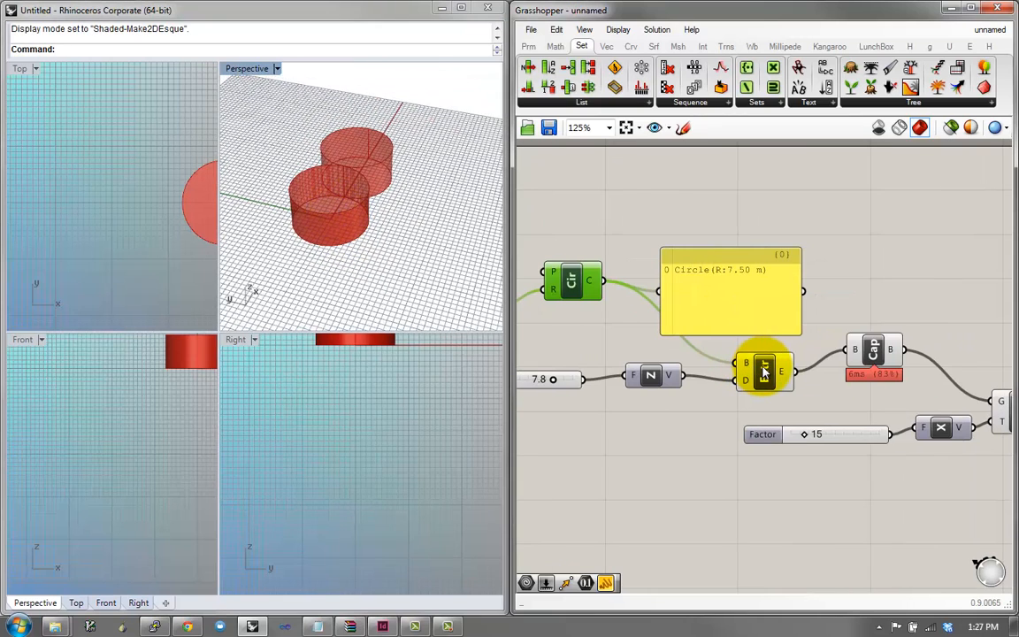
click(782, 373)
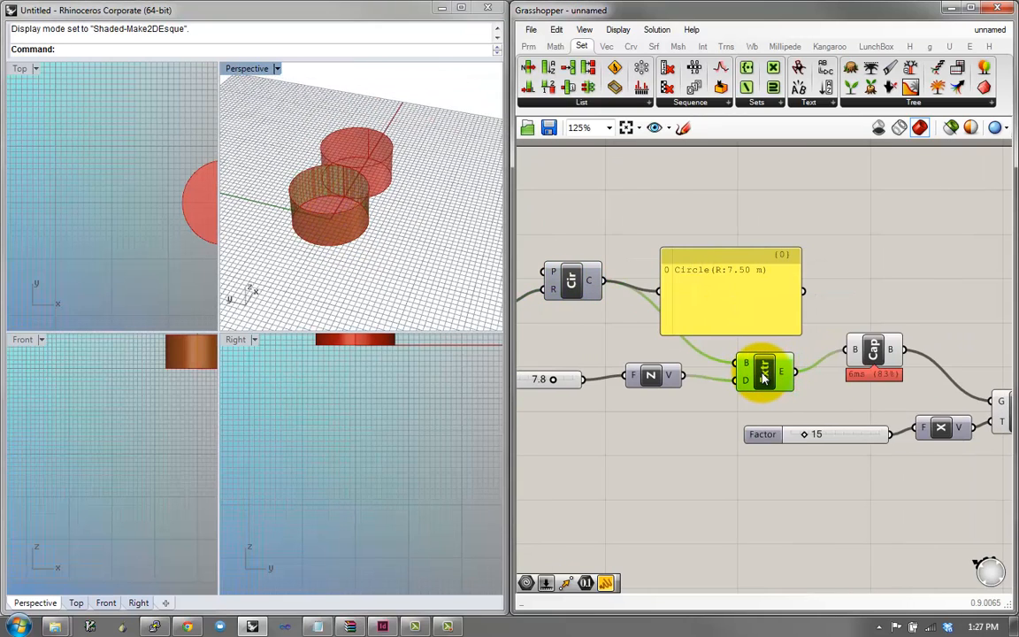
right_click(764, 378)
click(778, 399)
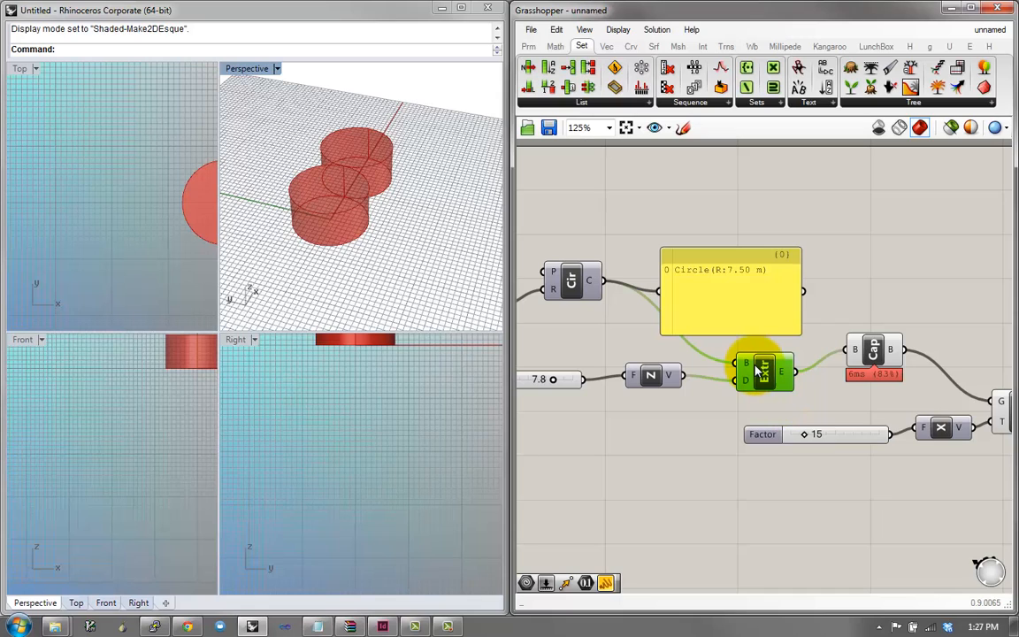
Turn off the Cap Holes component's Preview and select the Move component to highlight its geometry
right_drag(902, 363, 792, 392)
click(764, 380)
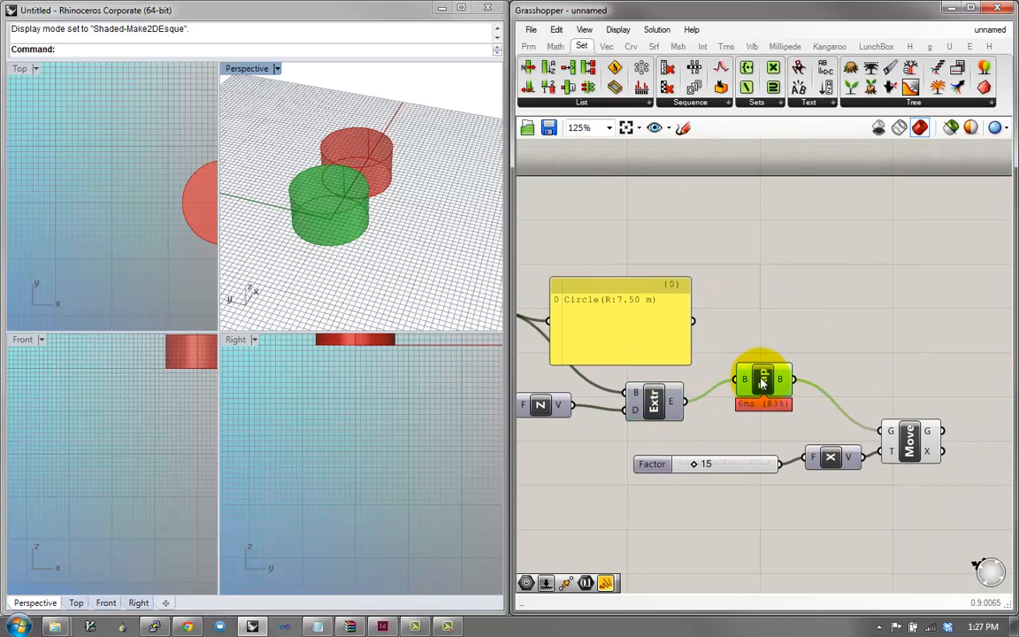
right_click(769, 380)
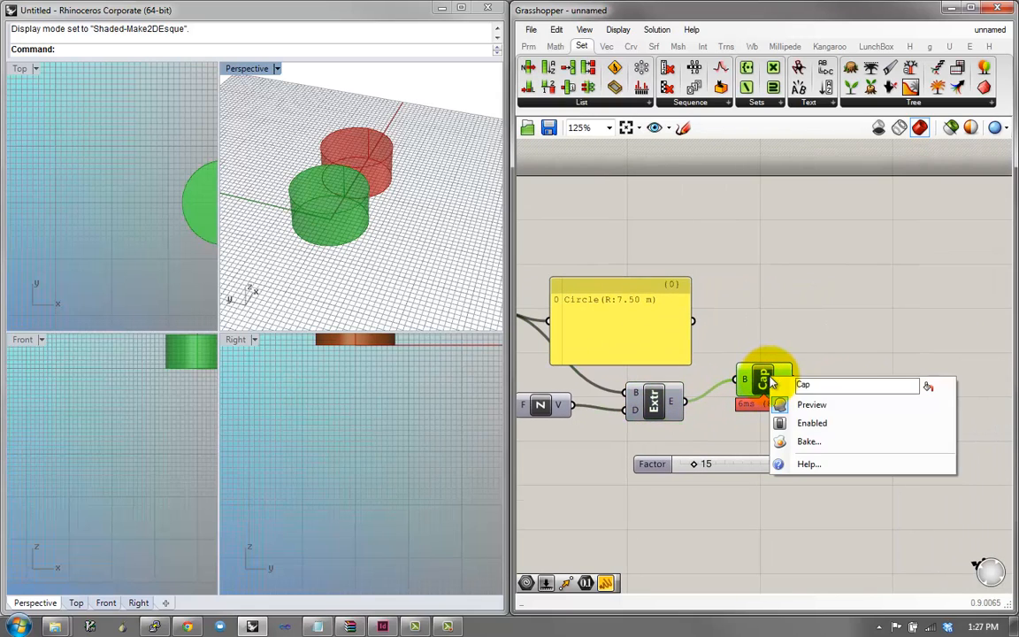
click(807, 407)
click(909, 449)
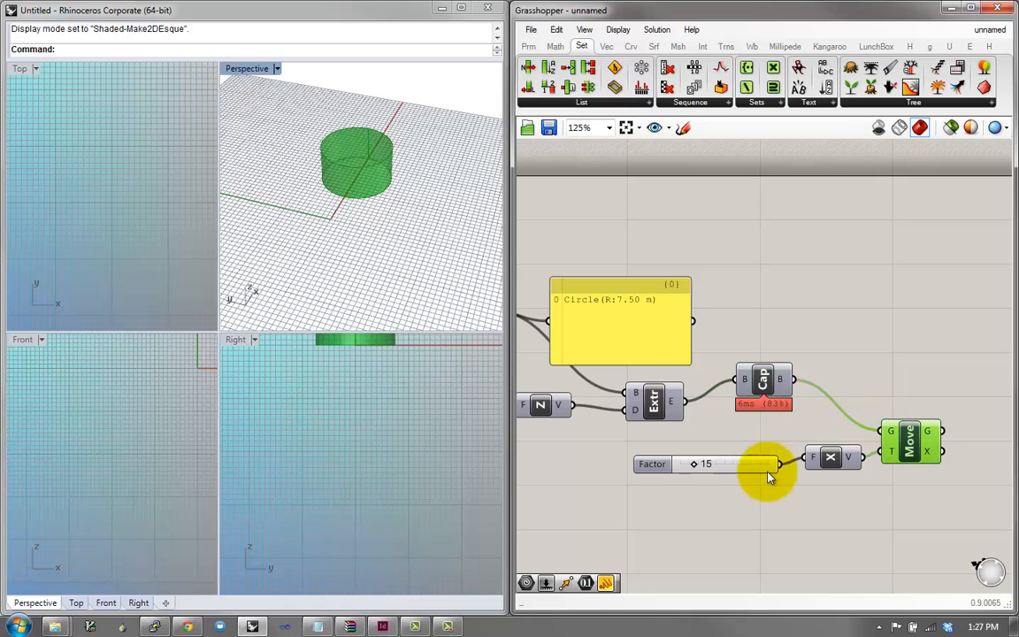
Adjust the sliders to a Unit X factor of 21, a circle radius of 5.0 and a Unit Z factor of 4.2
click(697, 464)
mouse_move(697, 466)
mouse_down()
mouse_move(730, 455)
mouse_move(686, 463)
mouse_move(705, 454)
mouse_up()
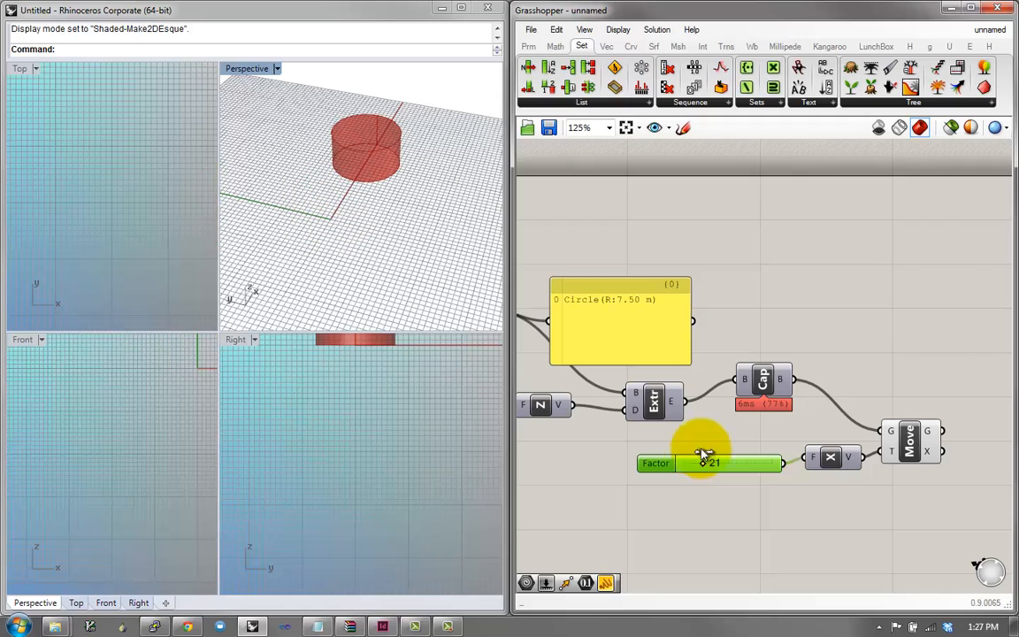
right_drag(632, 414, 847, 402)
drag(567, 328, 545, 324)
click(655, 400)
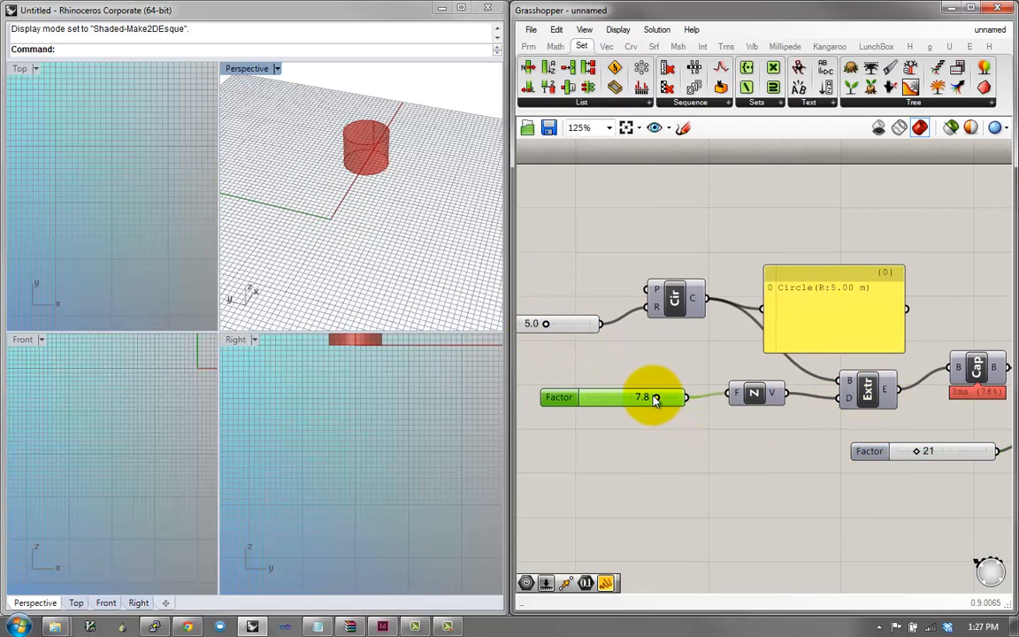
drag(656, 400, 626, 402)
Reposition the Move component, add a Geometry parameter beyond it and feed it from Move's G output
right_drag(863, 384, 639, 350)
right_drag(756, 373, 707, 368)
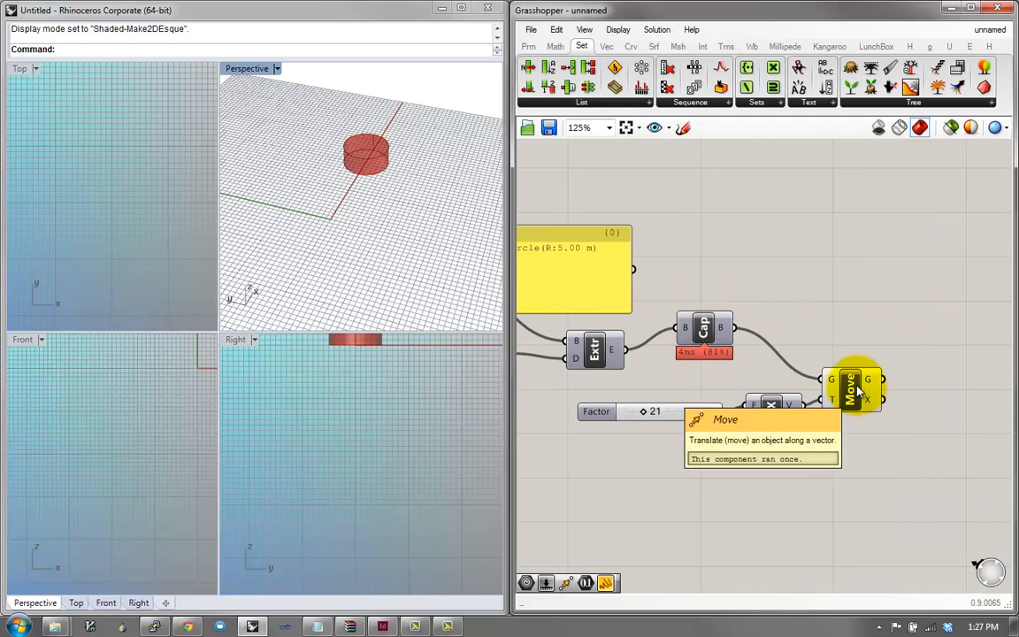
drag(856, 393, 884, 362)
right_drag(916, 356, 806, 356)
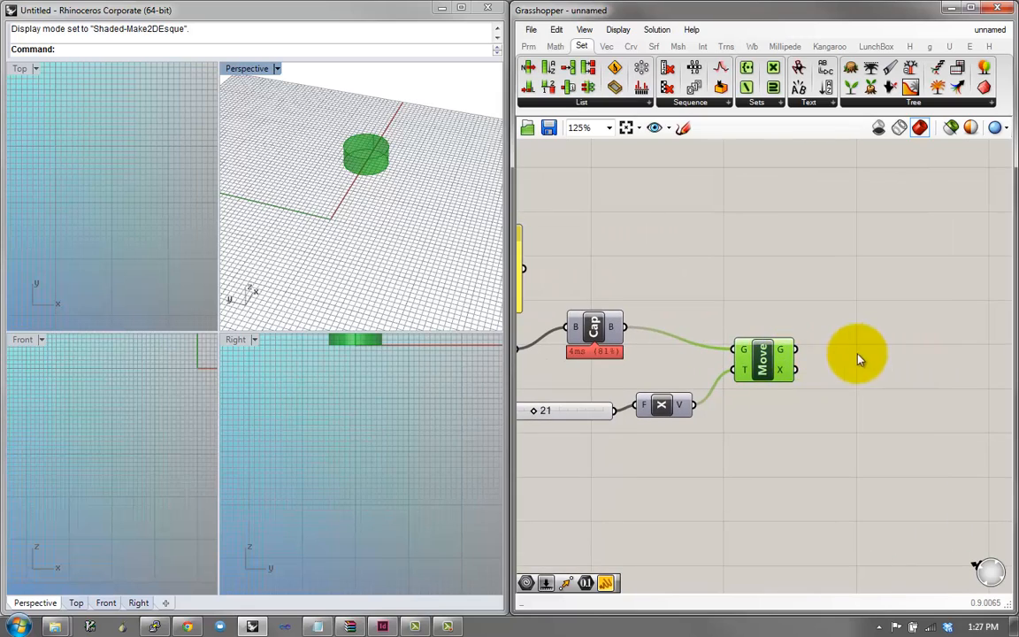
double_click(870, 351)
text(geo)
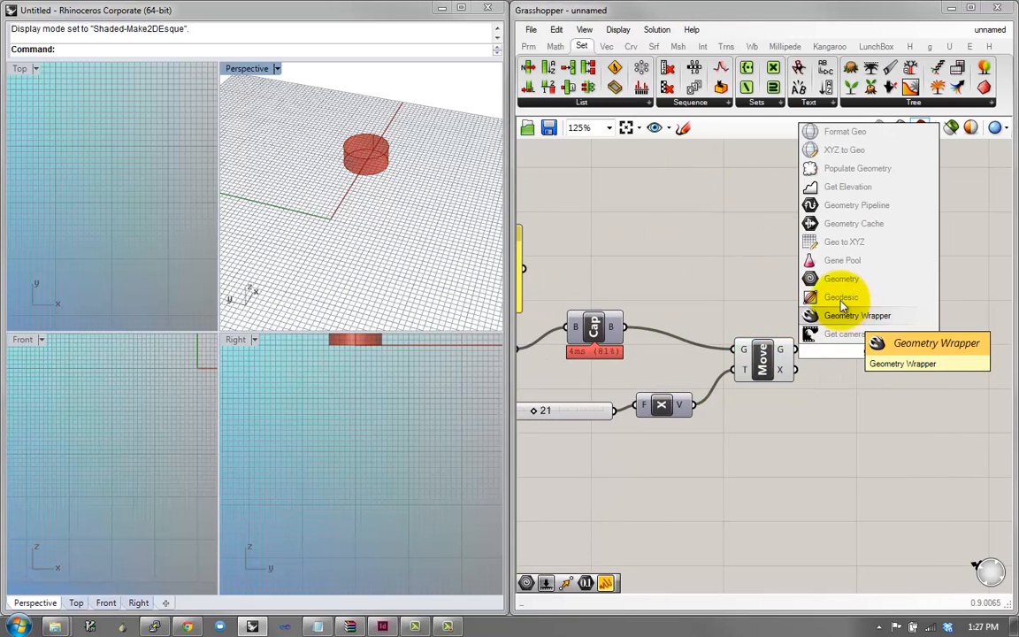
click(837, 289)
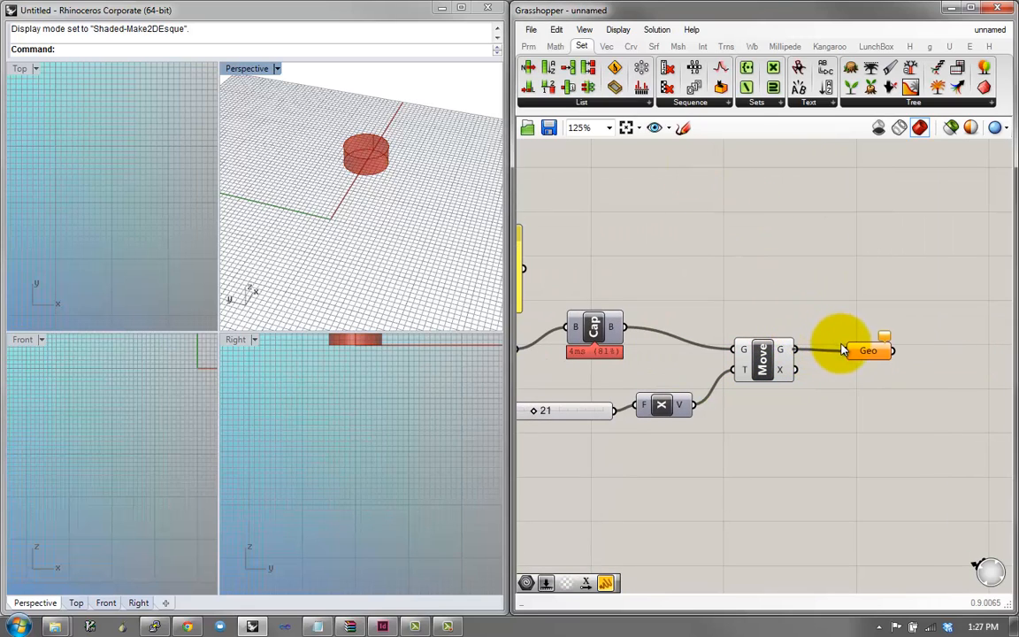
drag(859, 346, 881, 342)
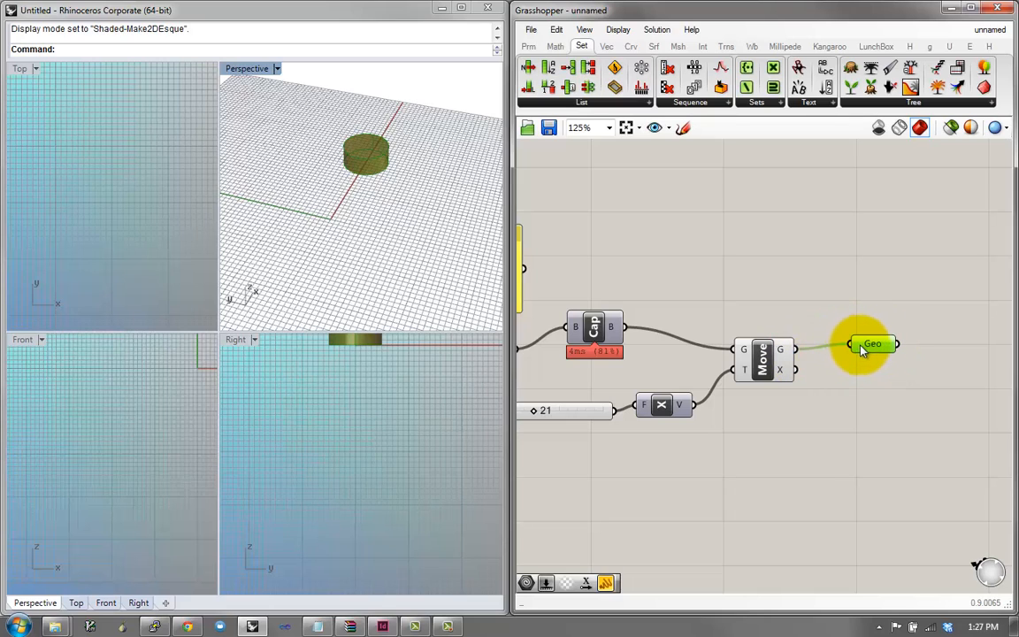
Bake the Geometry parameter onto the Default layer, keeping the colour By Layer
right_drag(314, 216, 343, 181)
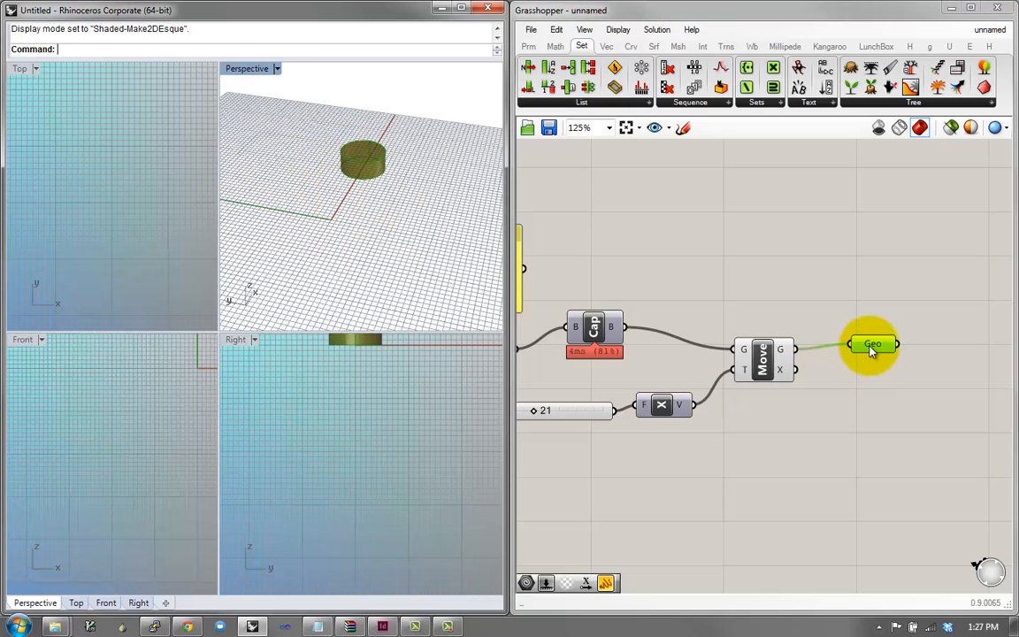
right_click(871, 352)
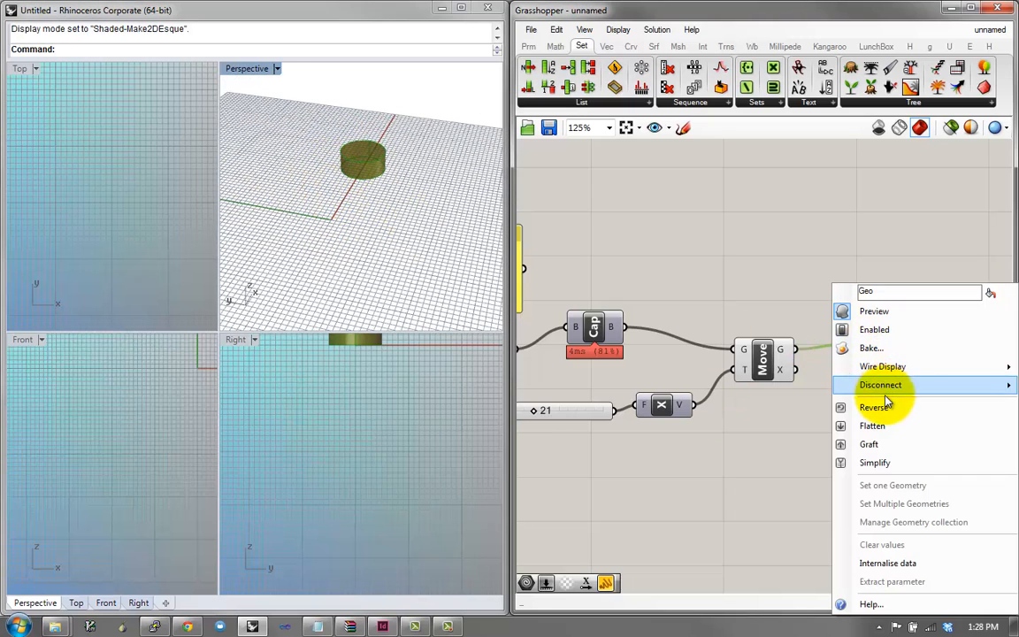
click(872, 350)
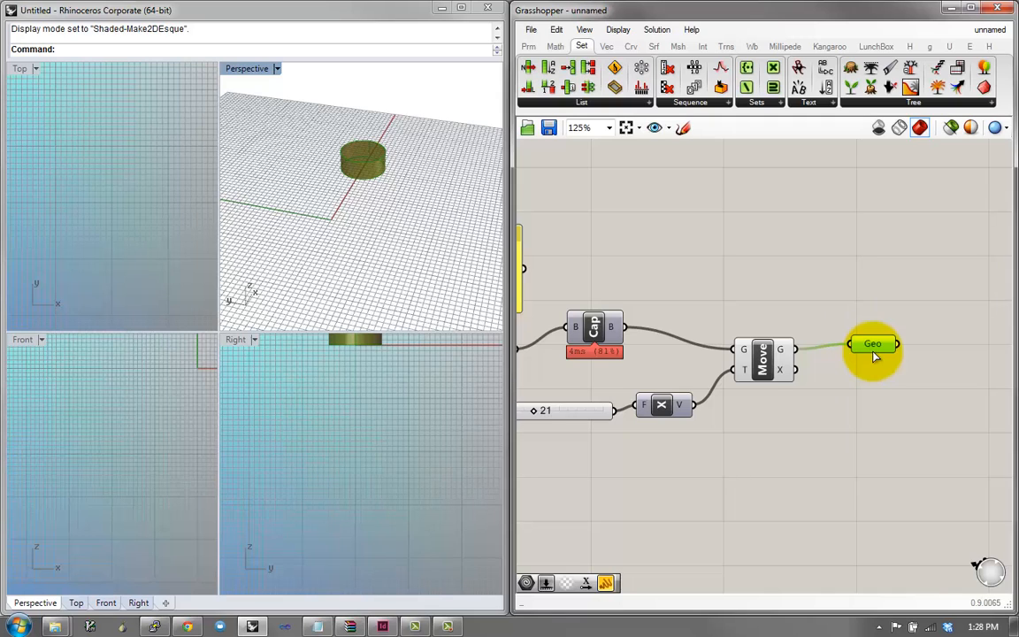
click(862, 248)
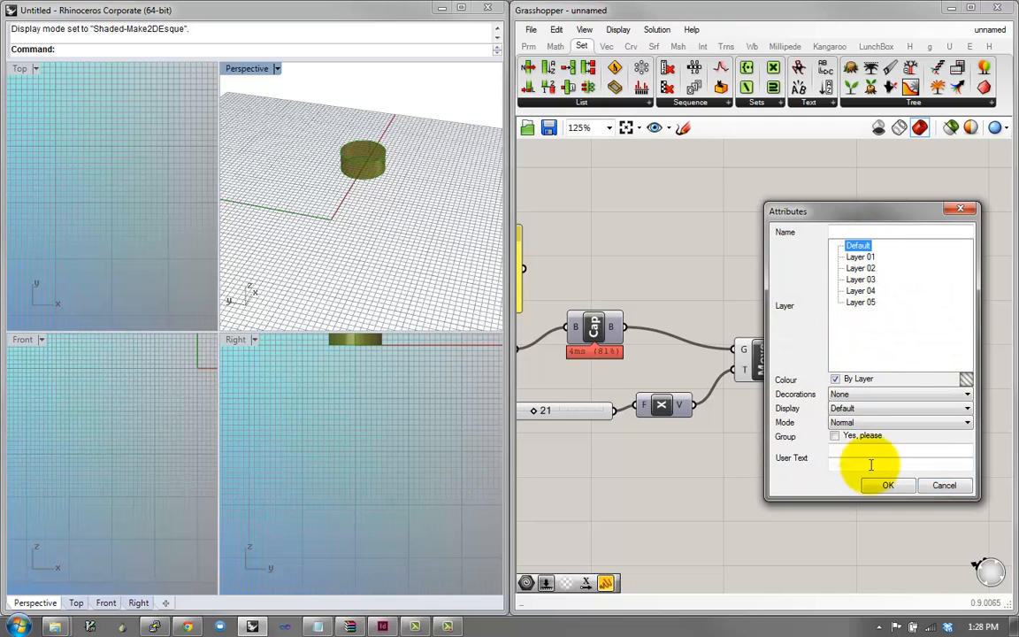
click(887, 486)
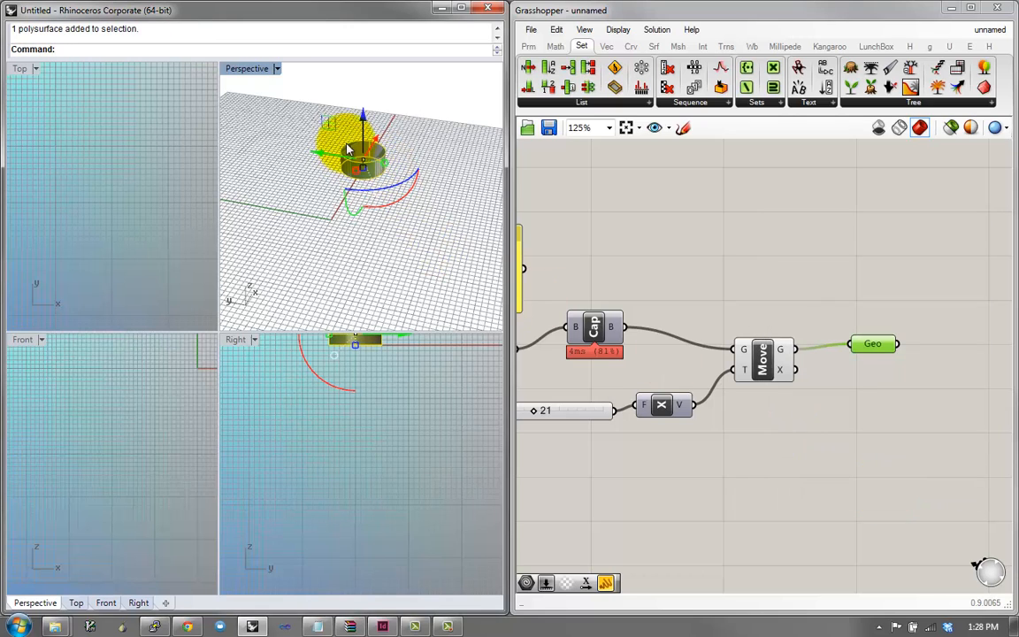
Hide the Grasshopper window and move the baked cylinder in Rhino away from its original place on the red axis
click(1001, 7)
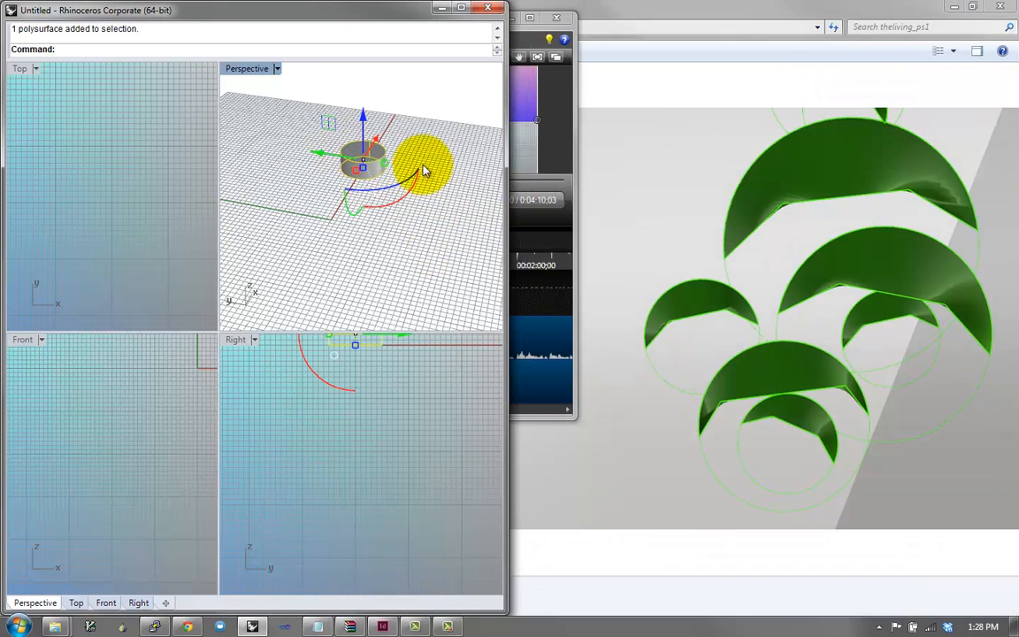
text(M)
key(Return)
click(356, 180)
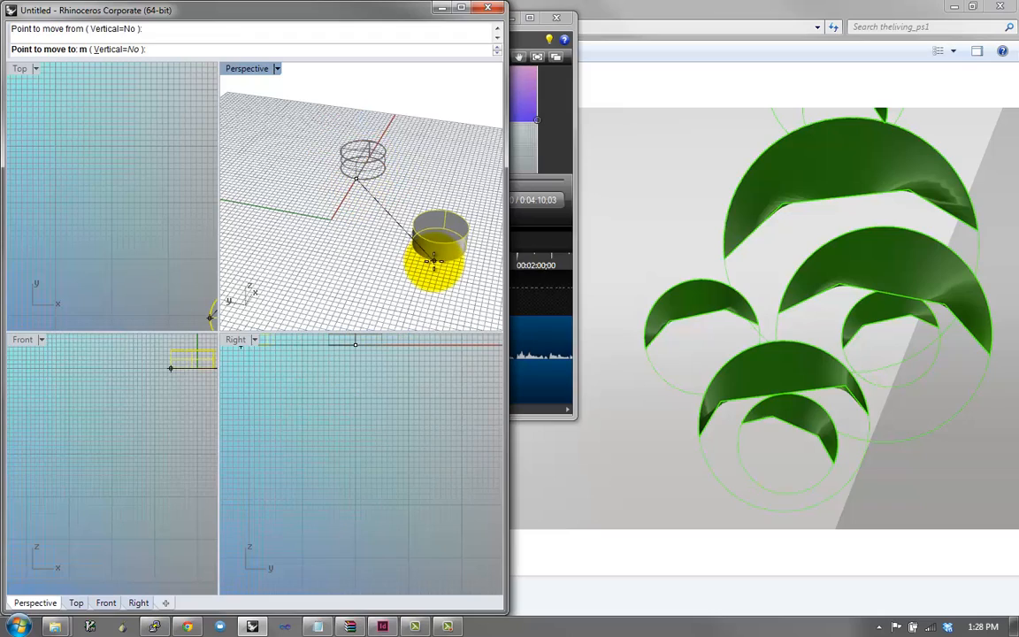
click(433, 260)
click(442, 231)
Bring Grasshopper back with the baked cylinder selected, to compare it with the parametric preview
right_drag(409, 280, 421, 212)
click(389, 200)
text(a)
key(Return)
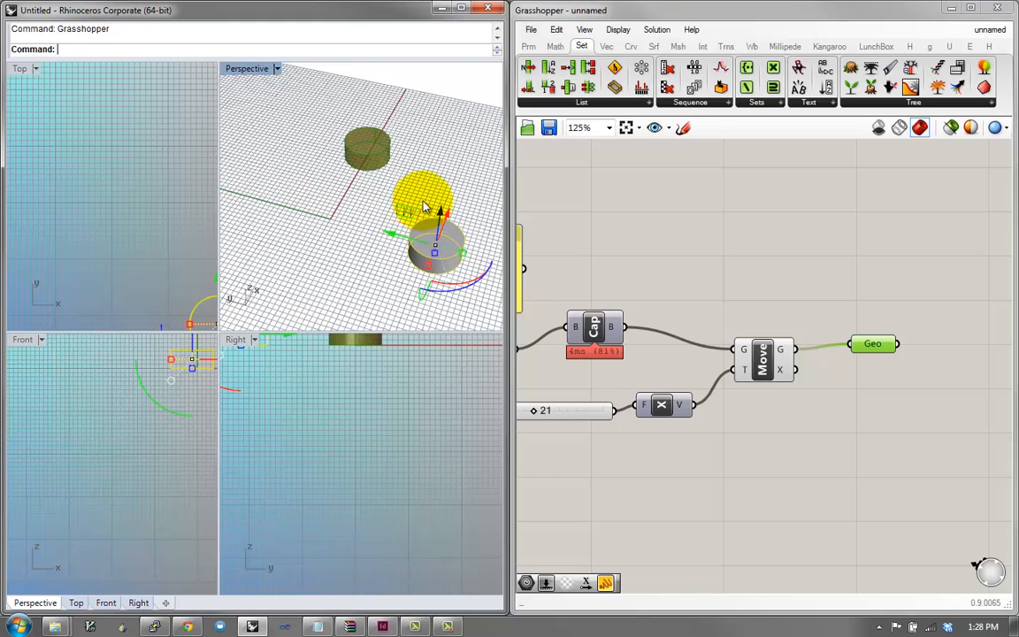
Set the circle's Radius slider to 2.7 and the Unit Z factor to 6.0, with the baked cylinder selected for comparison
right_drag(606, 258, 721, 277)
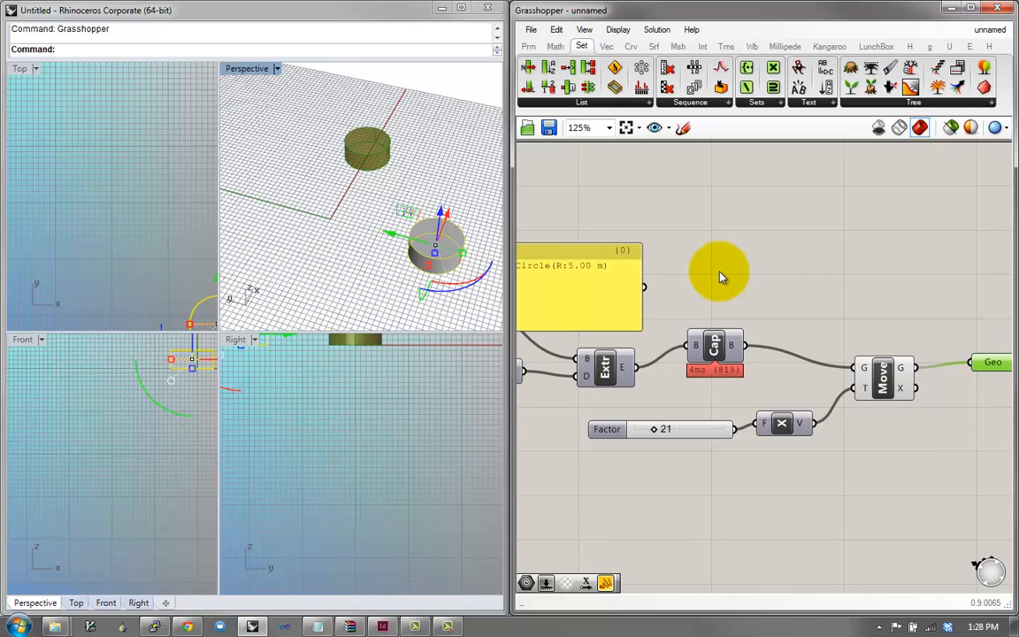
click(427, 177)
right_drag(522, 297, 786, 285)
drag(565, 289, 502, 283)
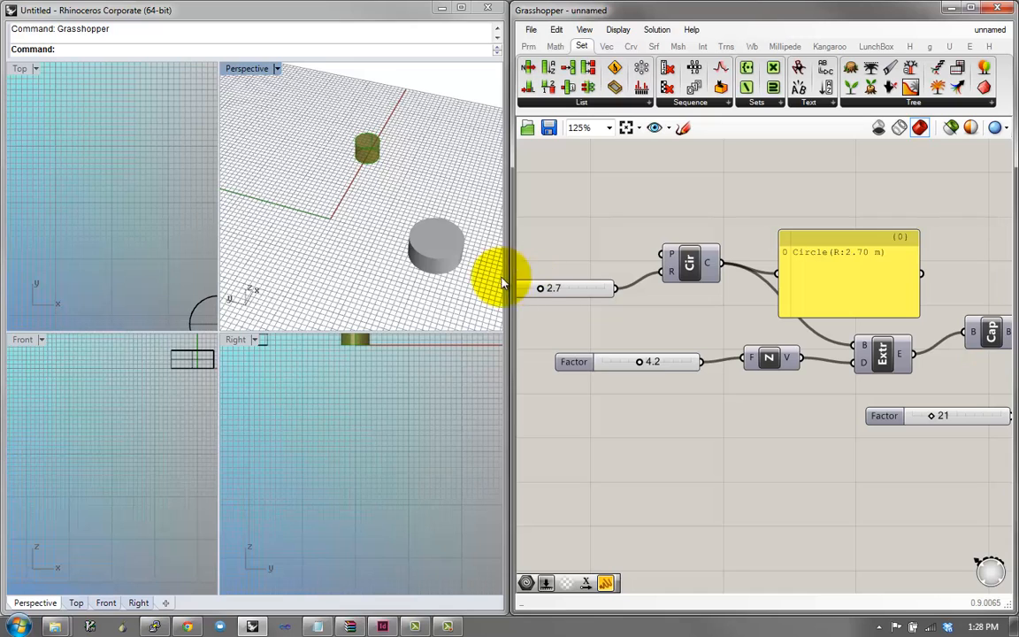
click(432, 250)
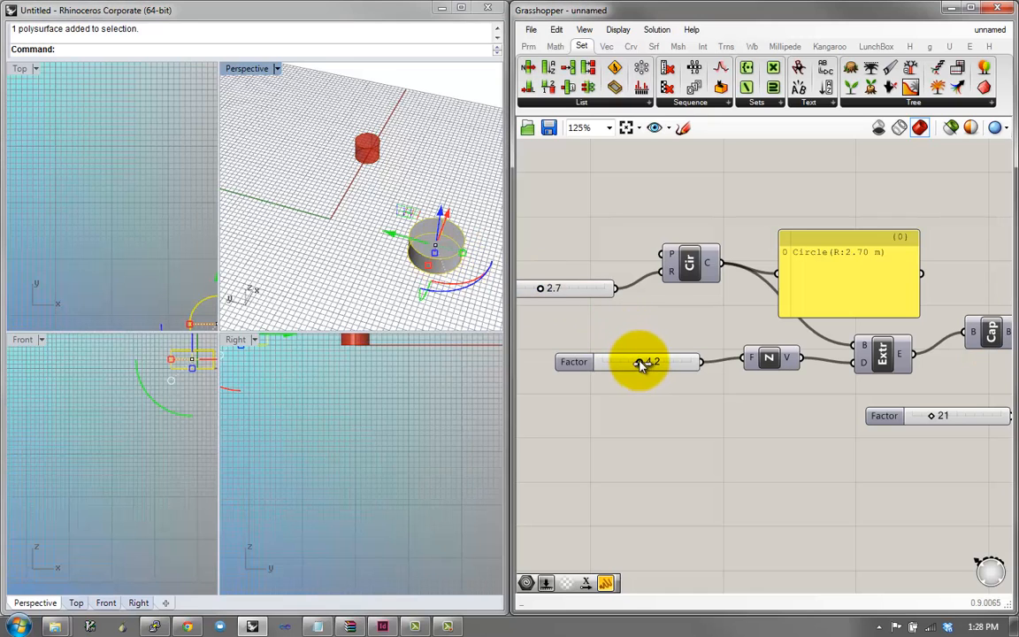
mouse_move(641, 365)
mouse_down()
mouse_move(673, 362)
mouse_move(618, 363)
mouse_move(660, 363)
mouse_move(630, 361)
mouse_up()
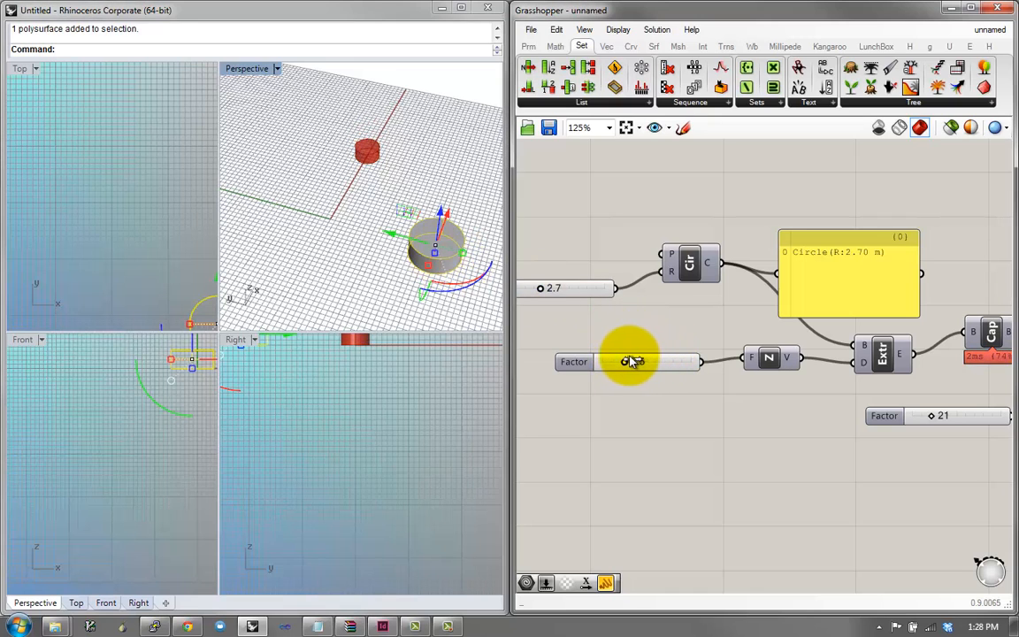
scroll(689, 329, down, 2)
scroll(705, 291, up, 3)
Review the component chain from Circle through Extrude, Cap Holes and Move to Geo alongside the resulting geometry
click(713, 297)
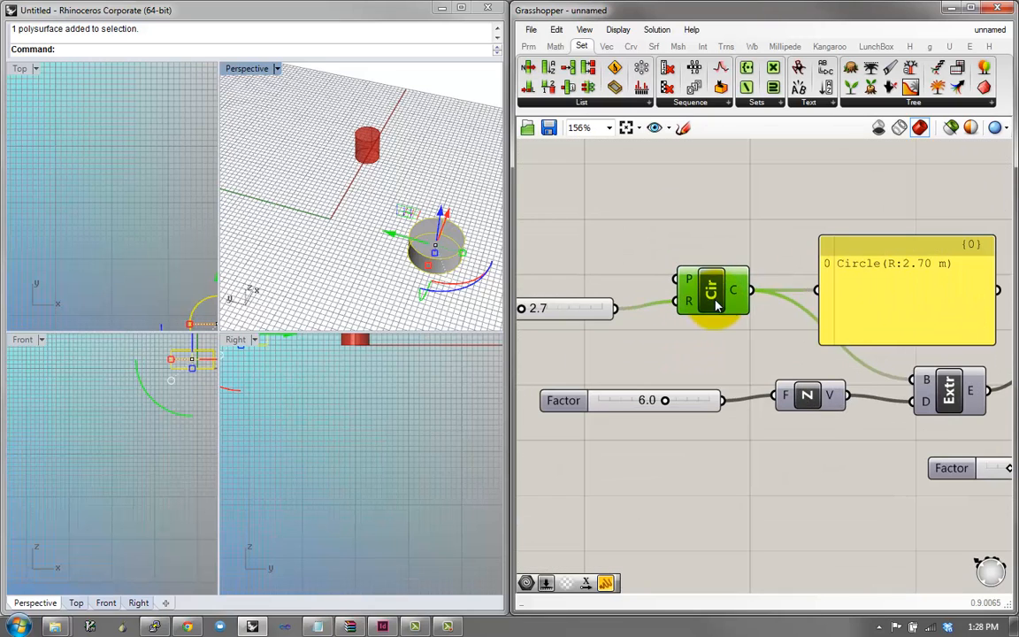
scroll(718, 301, down, 2)
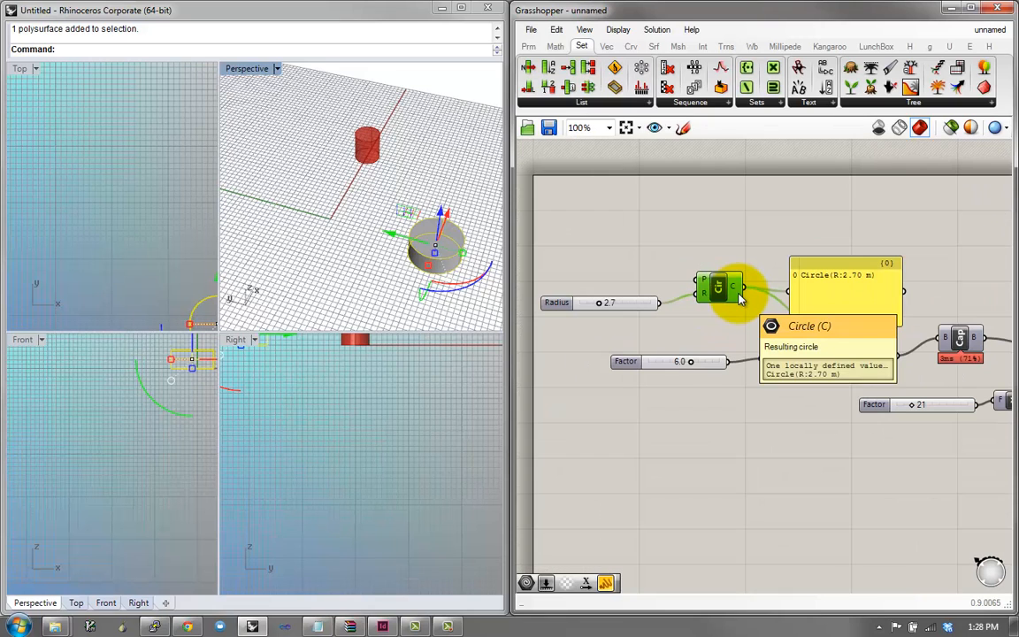
right_drag(454, 284, 420, 177)
click(693, 261)
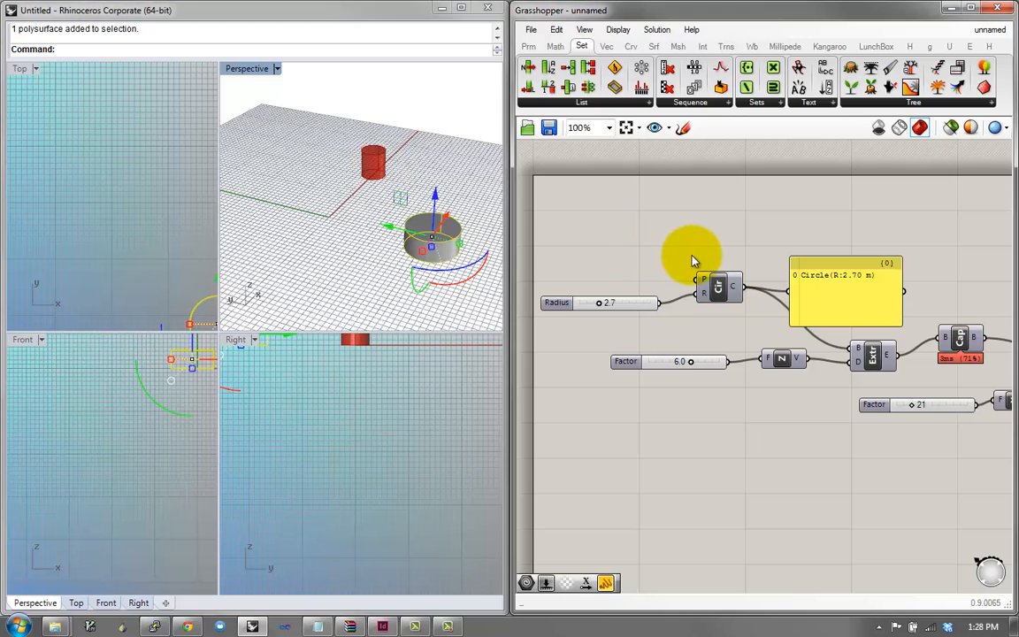
click(718, 299)
right_drag(775, 288, 522, 243)
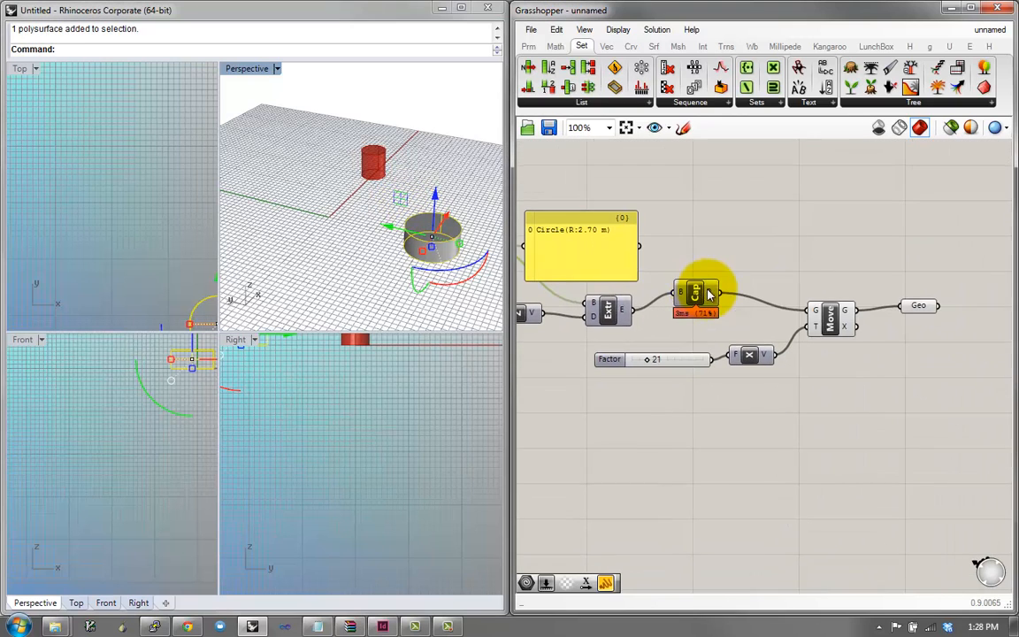
right_drag(661, 278, 744, 284)
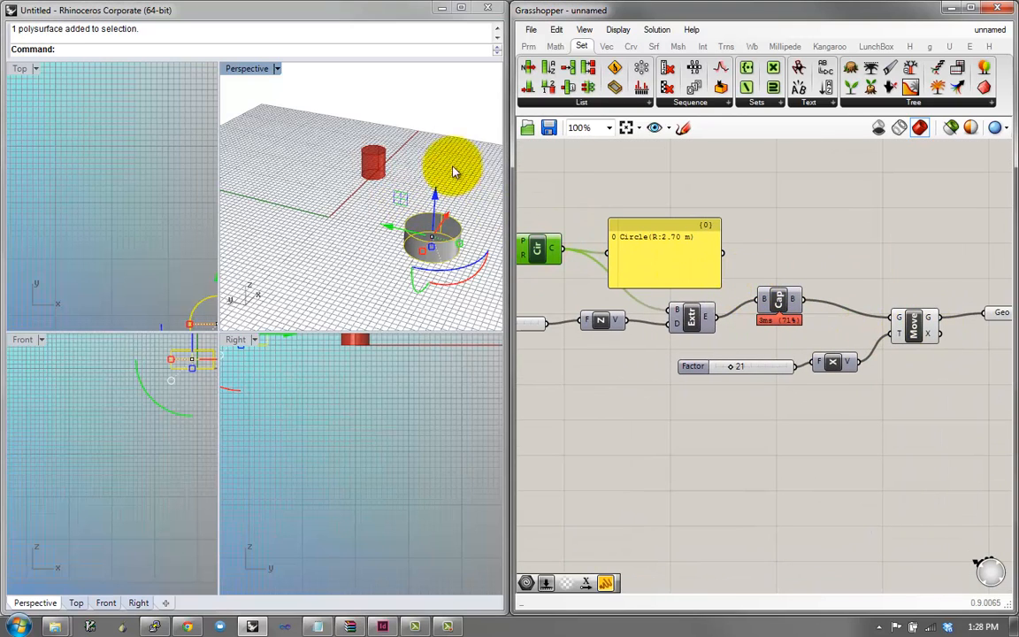
Deselect the baked cylinder and place a single point object beyond the grid in Rhino's Perspective viewport
click(452, 170)
right_drag(553, 246, 693, 273)
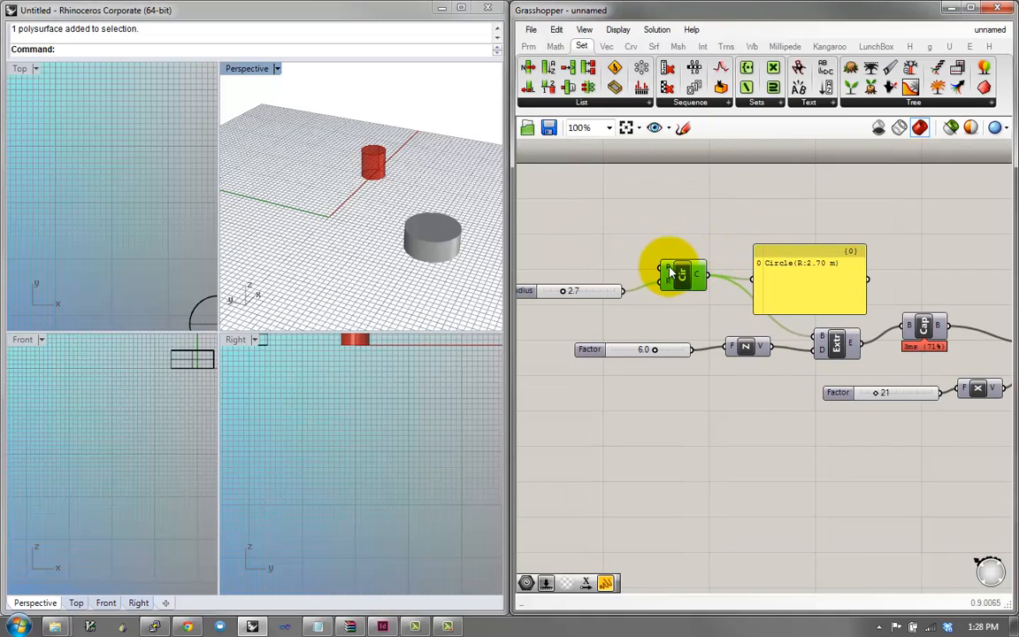
right_drag(425, 163, 402, 132)
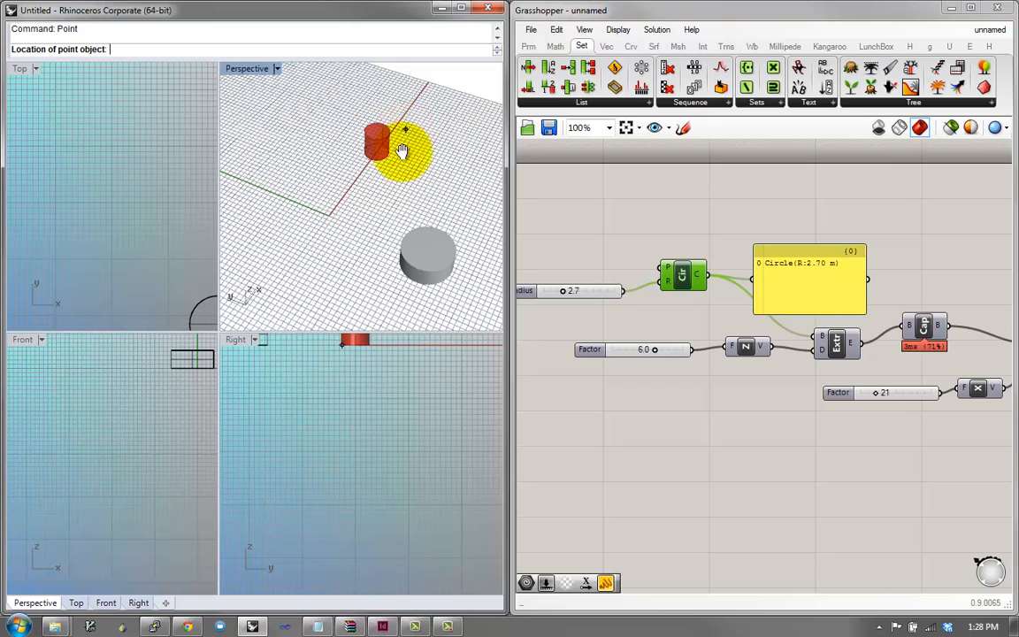
right_drag(401, 150, 371, 238)
click(433, 154)
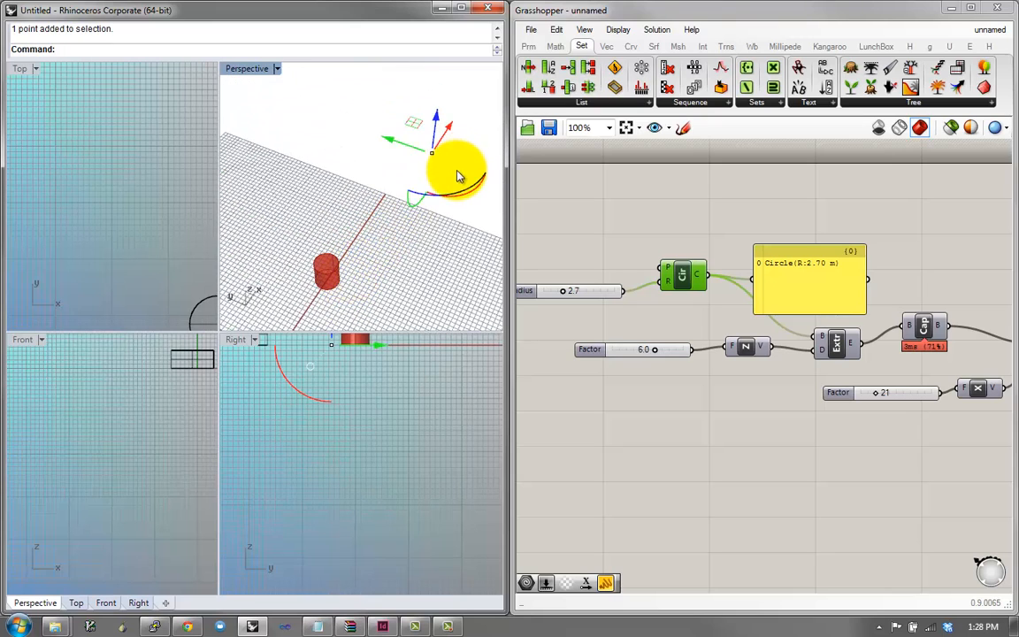
Add a Point parameter to the Grasshopper canvas above the Radius slider
right_drag(453, 165, 420, 204)
right_drag(584, 234, 796, 319)
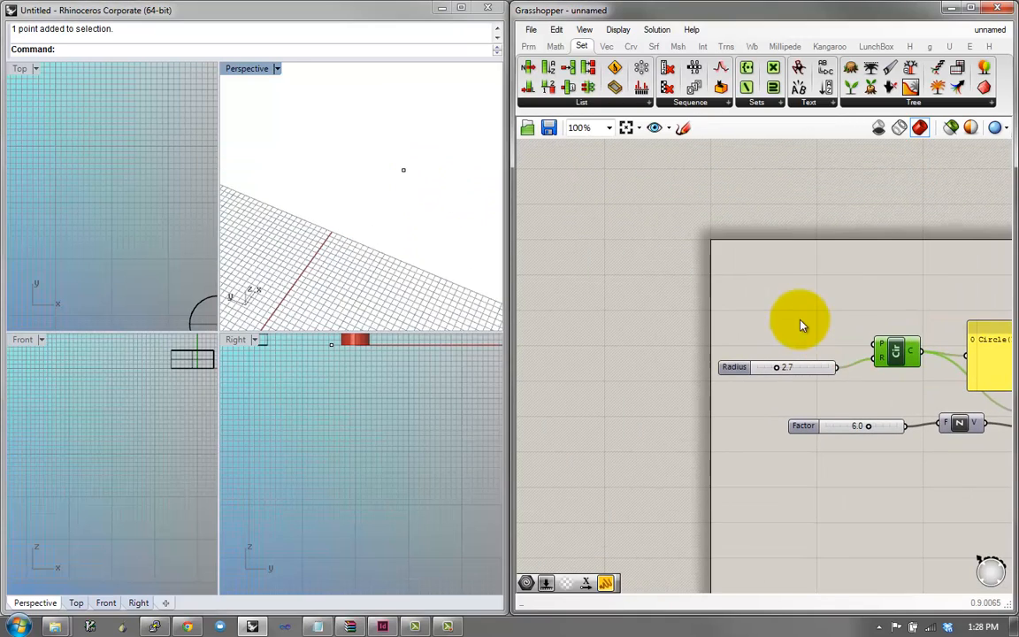
double_click(756, 296)
text(point)
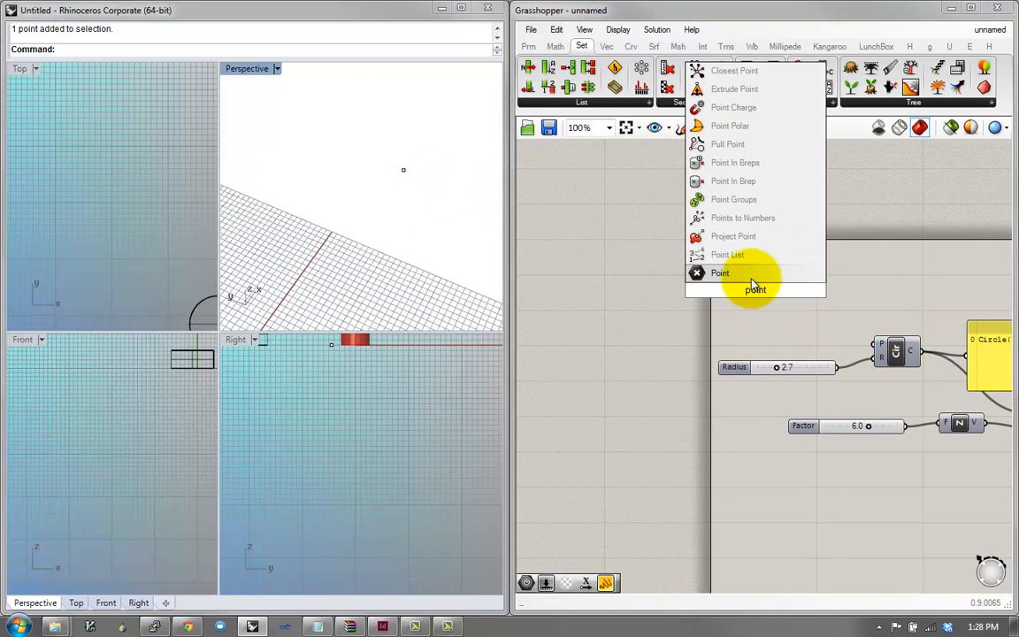
click(751, 279)
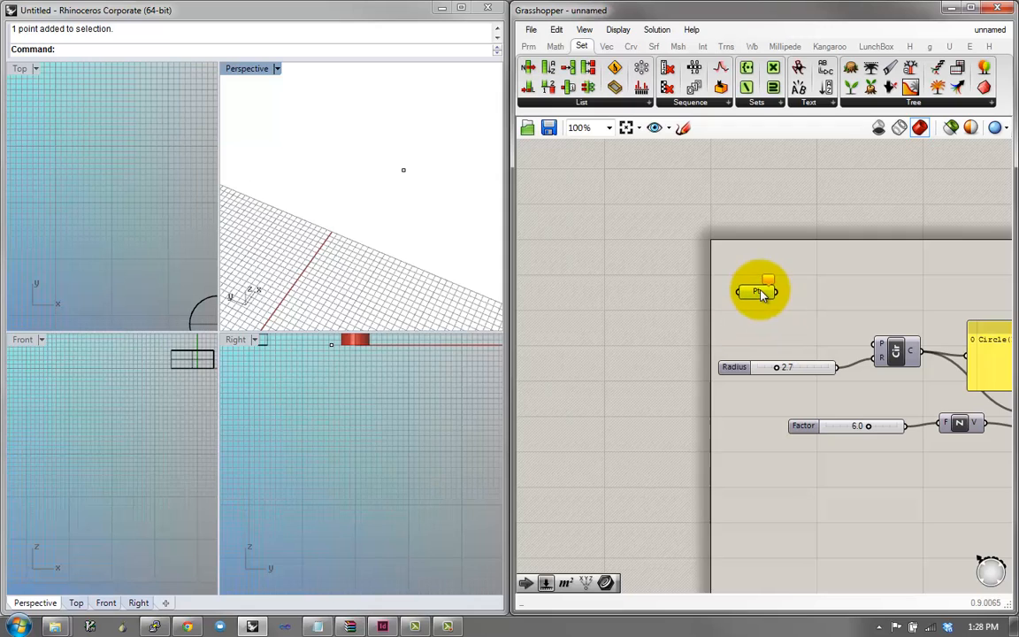
Reference the single Rhino point beyond the grid in the new Point parameter using Set one Point
scroll(759, 290, up, 4)
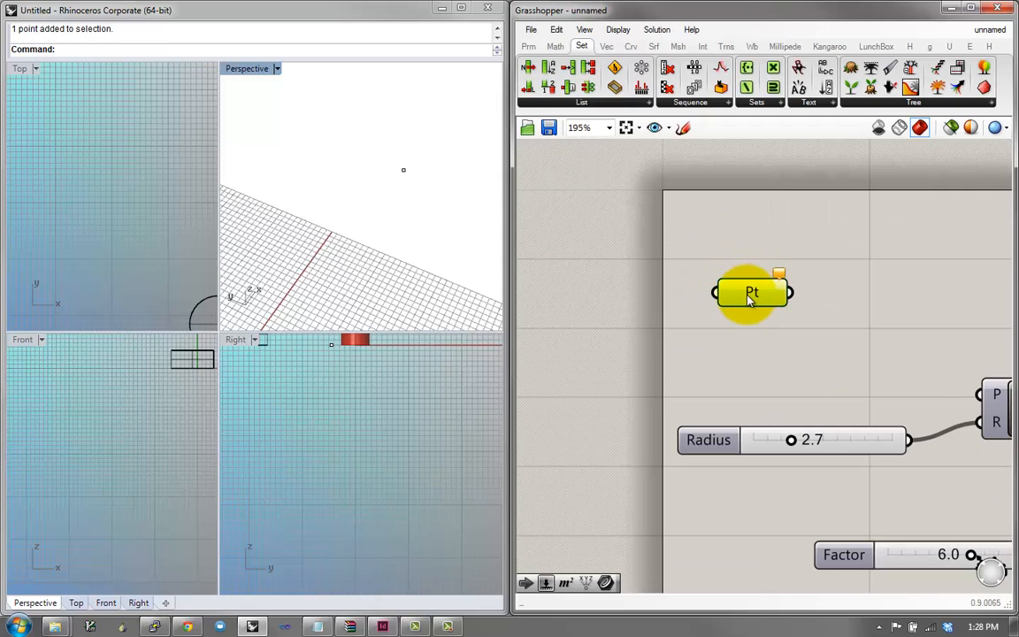
right_click(750, 299)
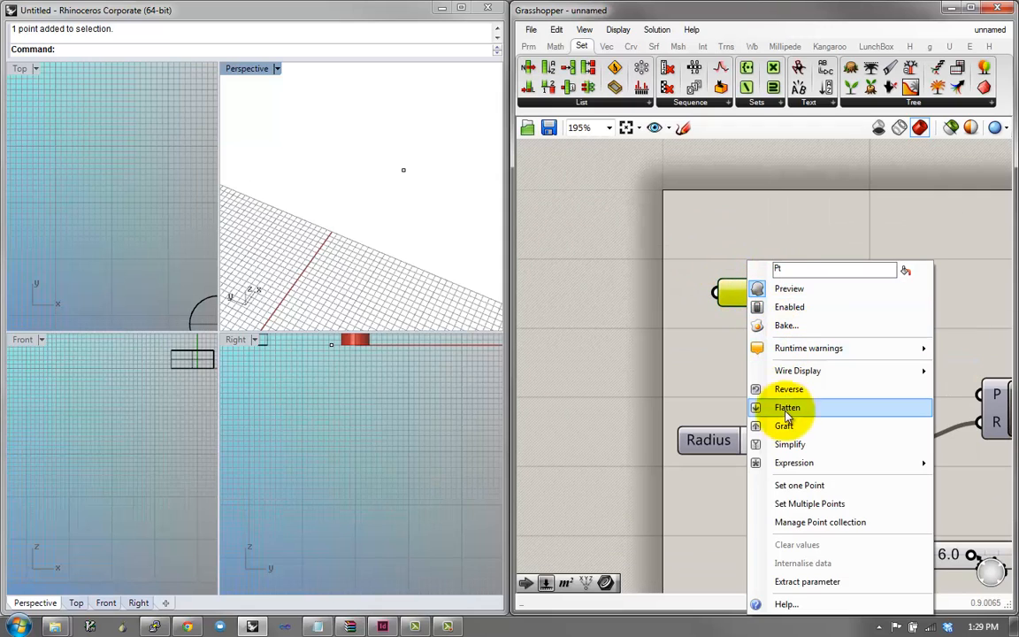
click(800, 486)
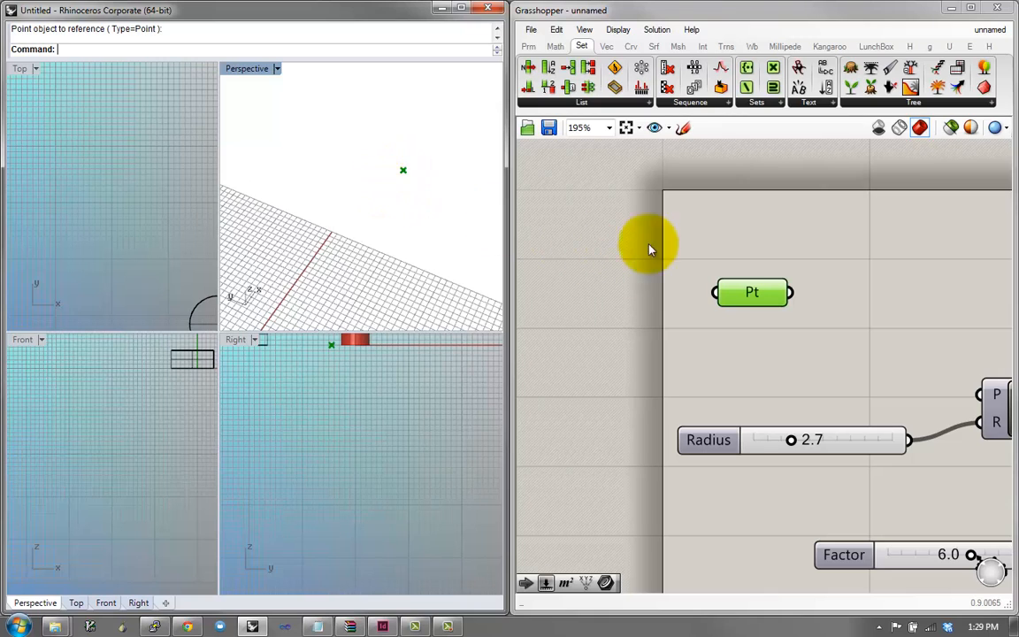
Reposition the Pt component on the canvas and move its referenced point towards the grid edge in the Perspective viewport
drag(755, 297, 727, 294)
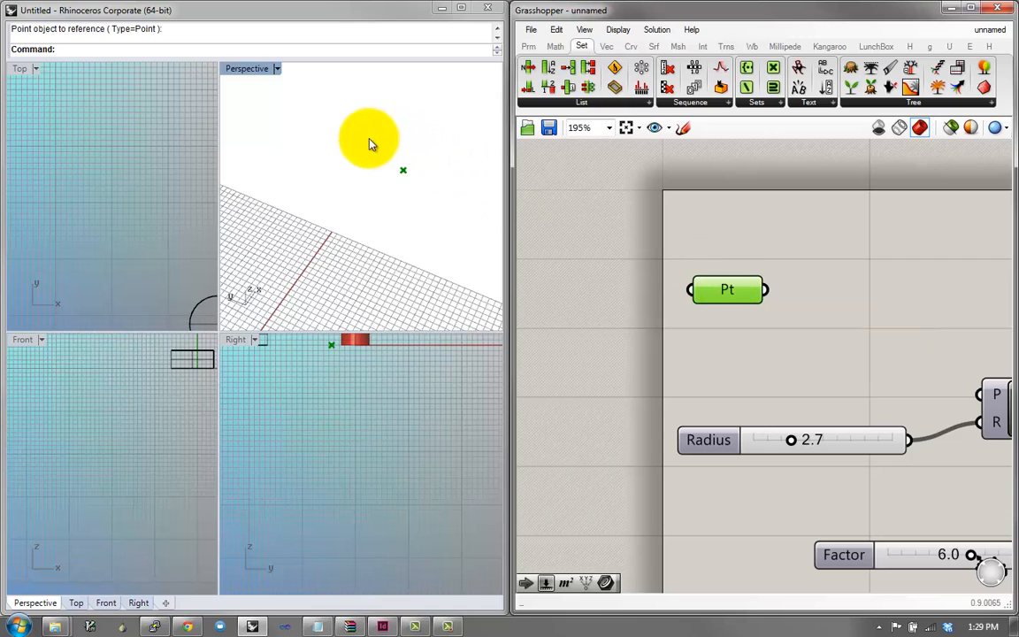
click(403, 170)
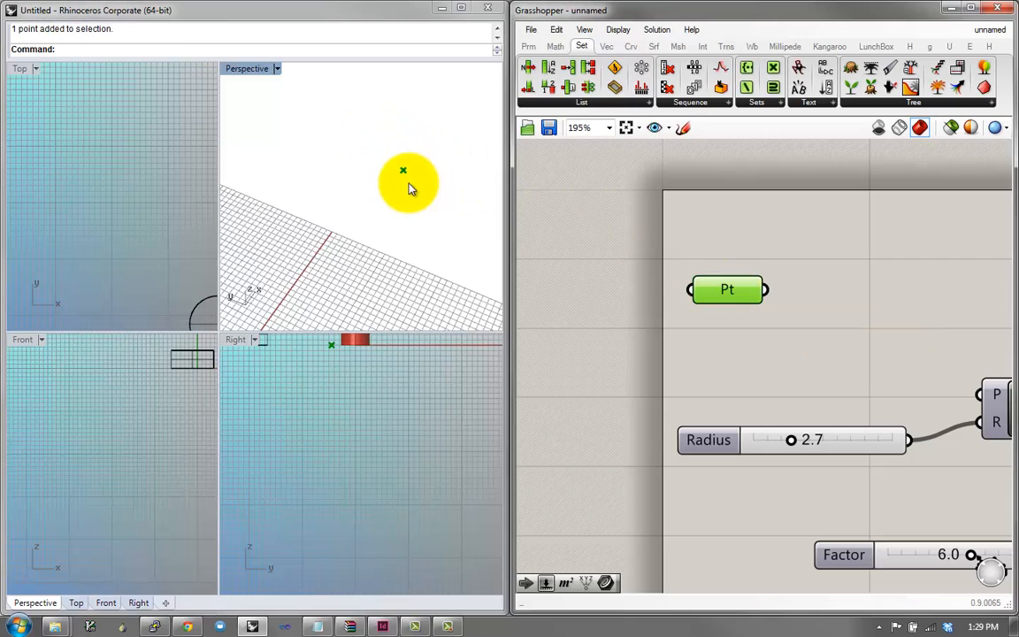
drag(385, 150, 436, 202)
drag(402, 144, 291, 183)
click(754, 301)
click(245, 239)
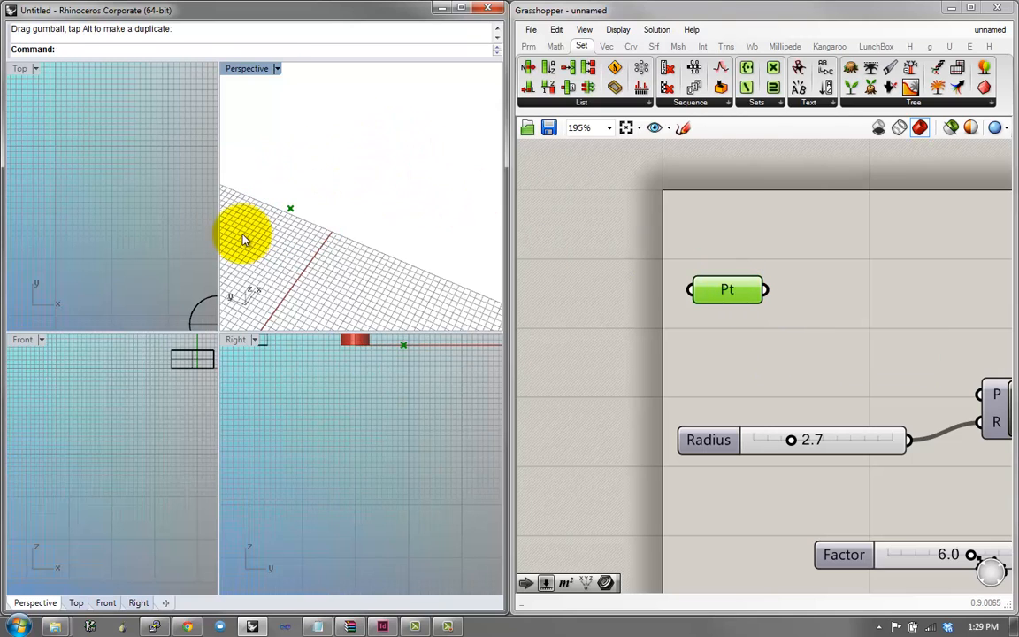
Connect the Pt output to the Circle component's P input and turn on the Circle's preview
right_drag(815, 349, 614, 232)
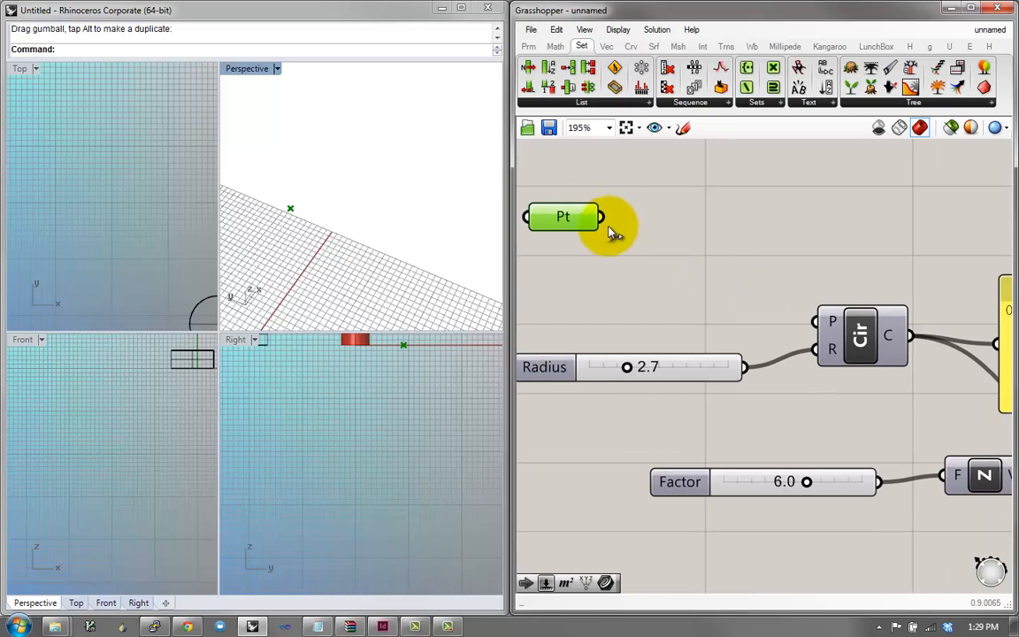
drag(600, 219, 805, 322)
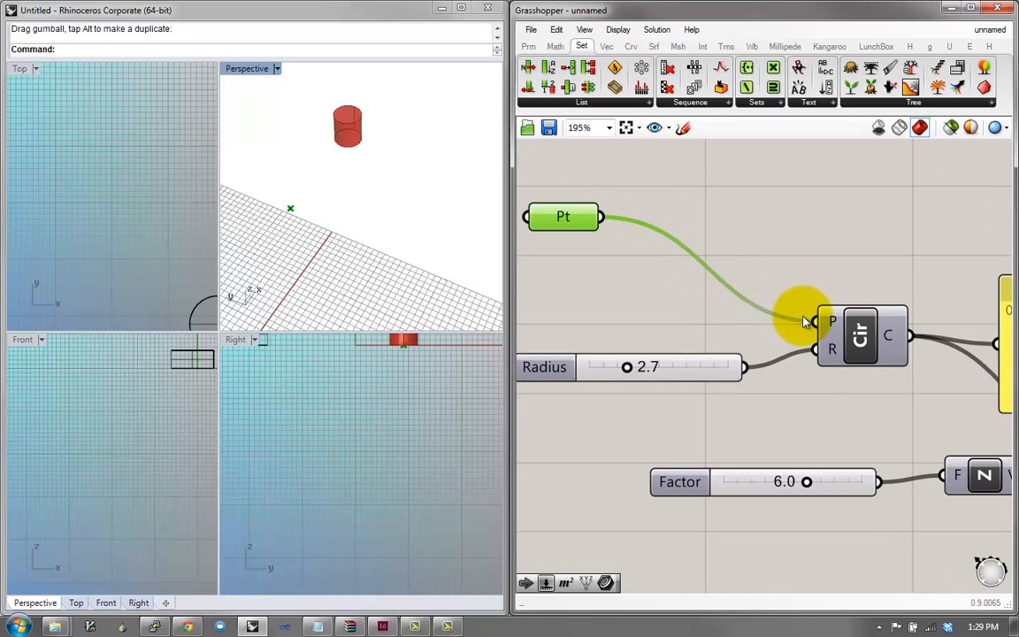
click(863, 333)
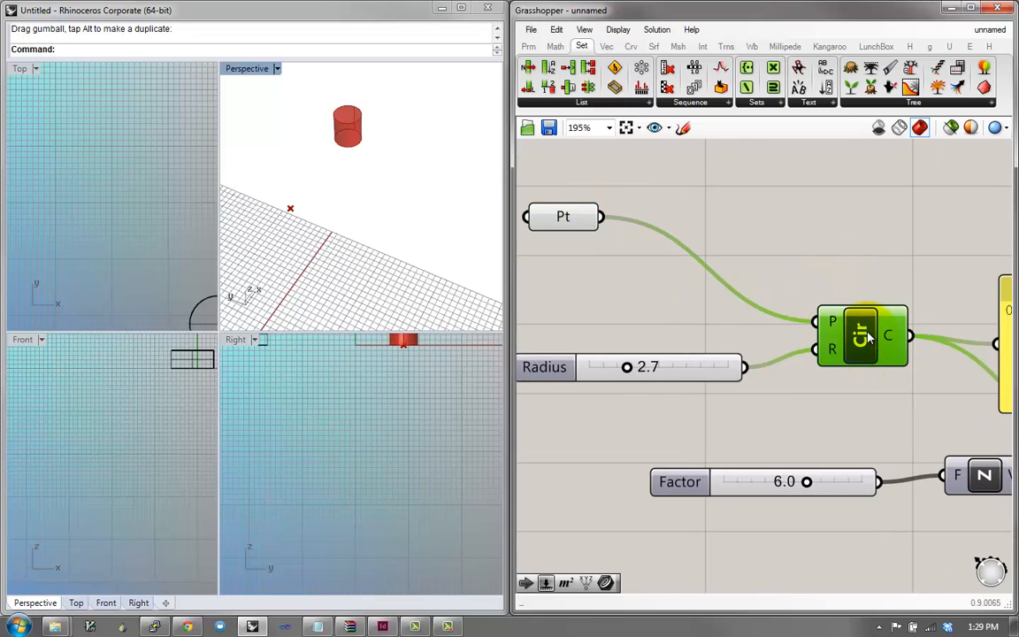
right_click(869, 334)
click(866, 356)
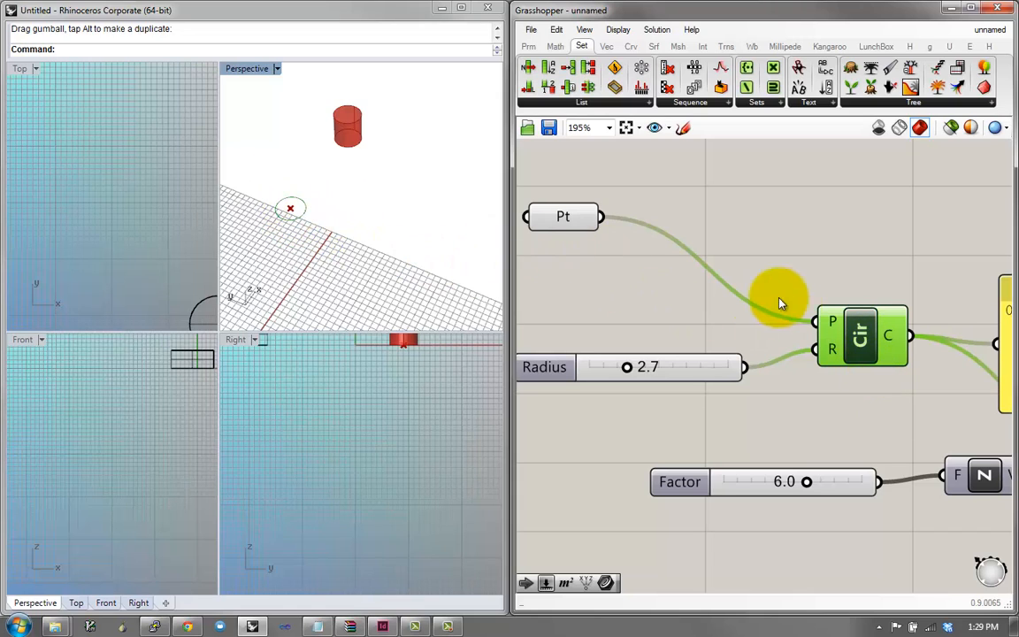
Move the referenced point around the Perspective viewport with the gumball and set the Radius slider to 5.2
drag(257, 184, 318, 239)
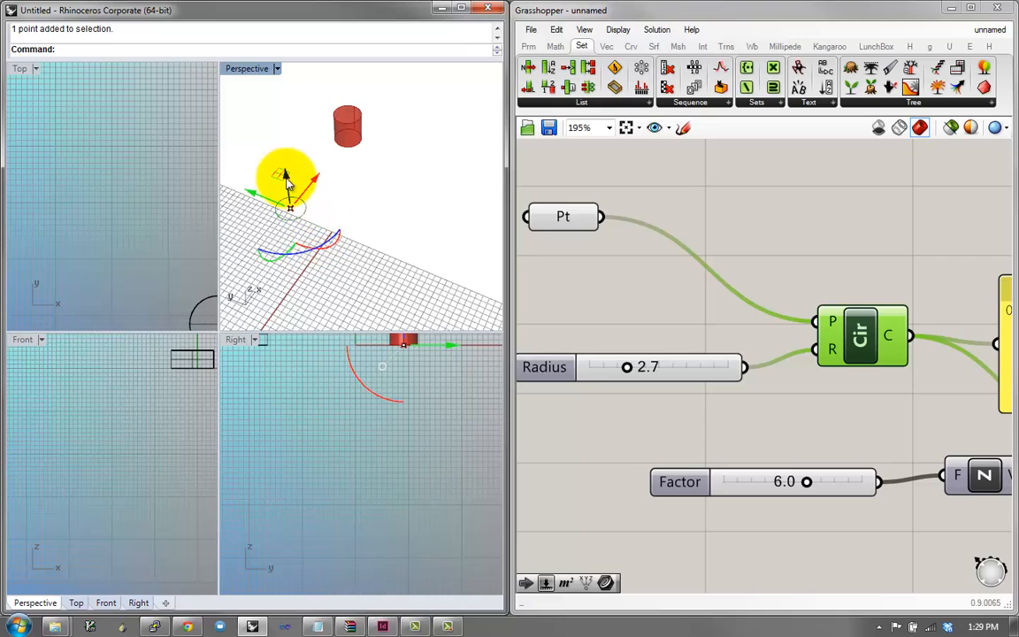
drag(284, 175, 292, 145)
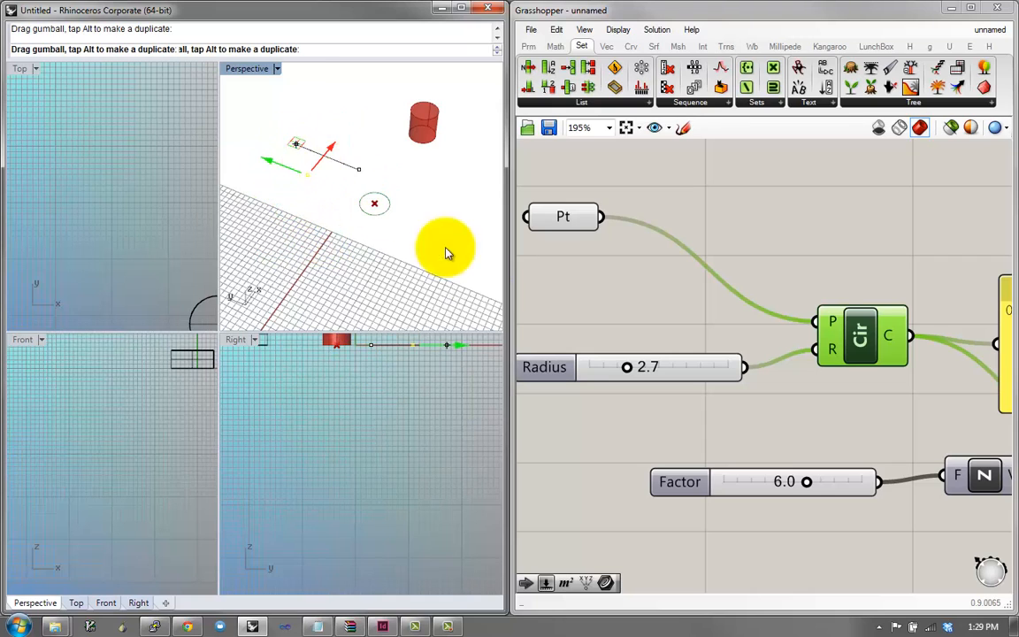
drag(626, 366, 661, 366)
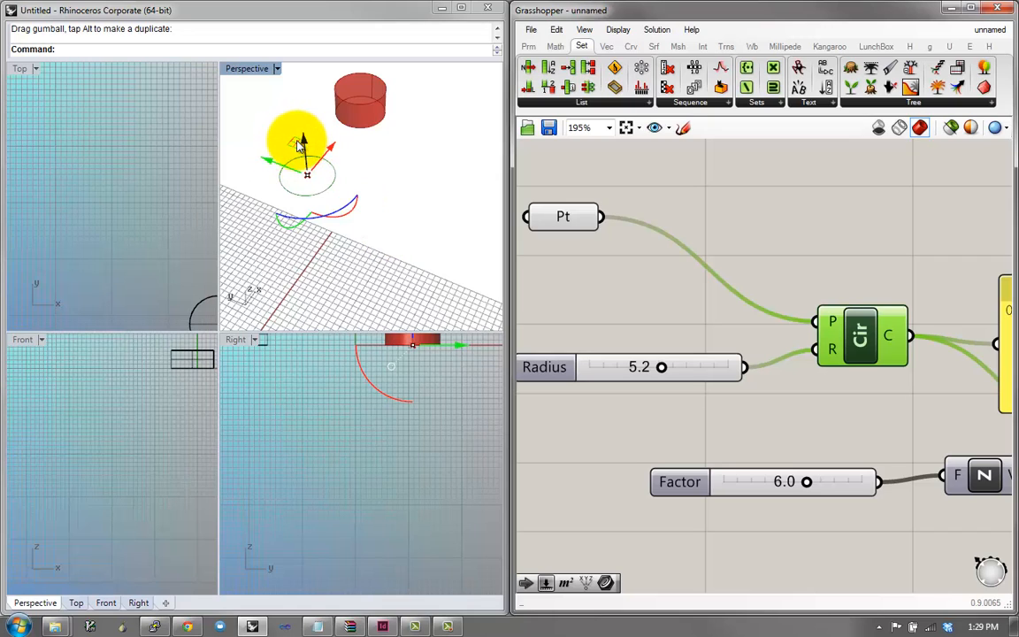
drag(300, 146, 351, 149)
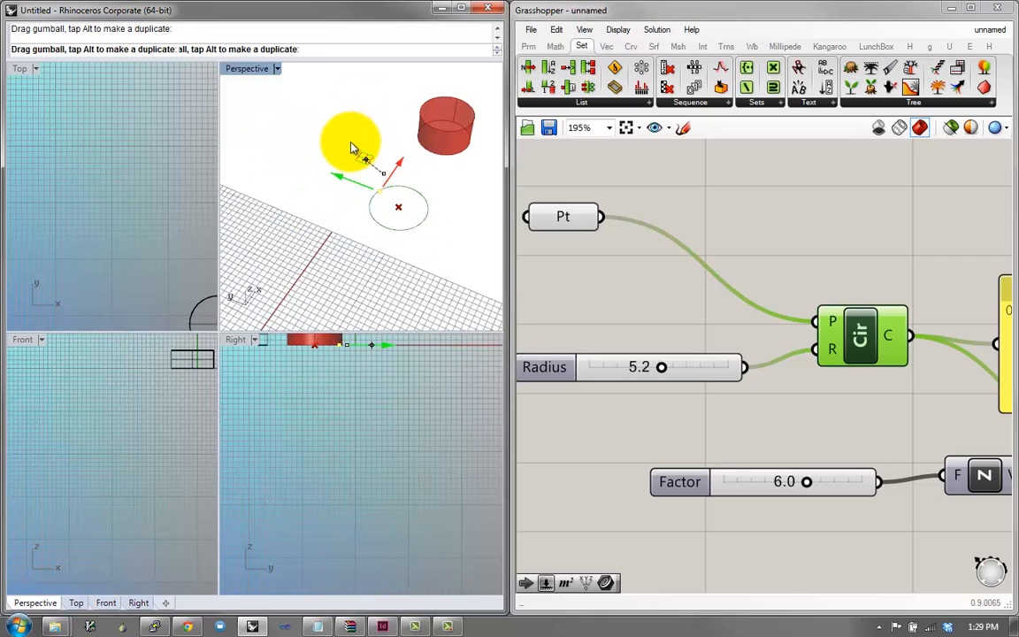
click(455, 198)
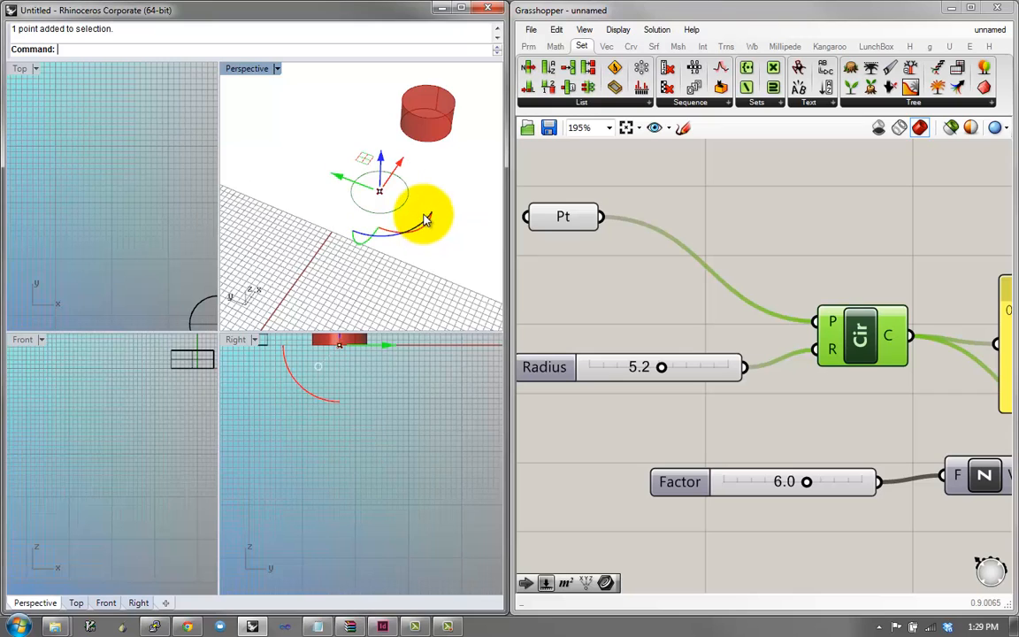
click(409, 187)
drag(431, 227, 428, 222)
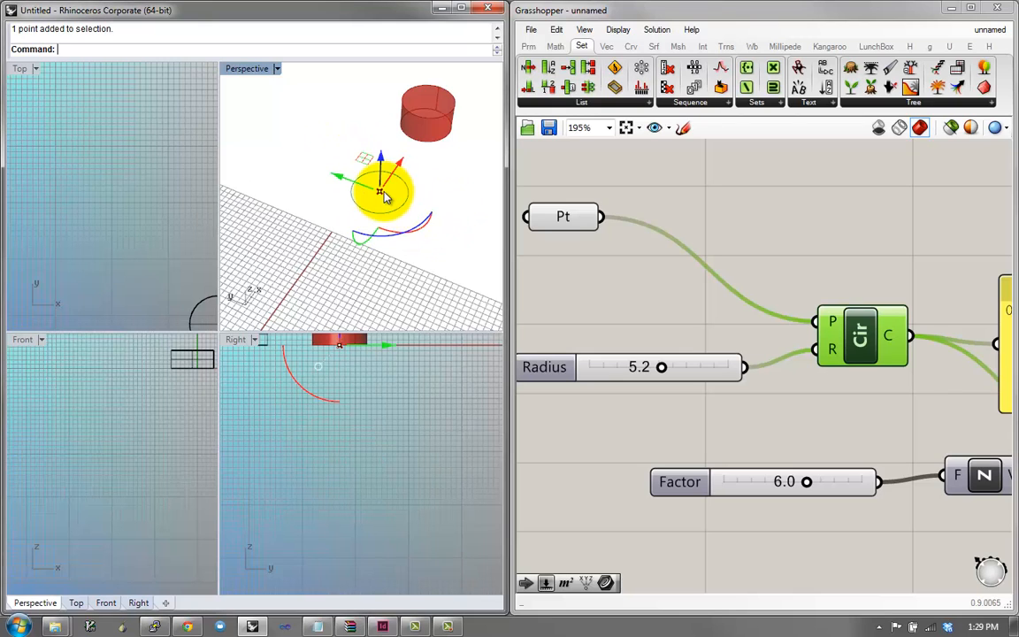
click(407, 174)
Examine the definition downstream of the Circle component and preview the geometry held by the Geo component
right_drag(920, 340, 793, 290)
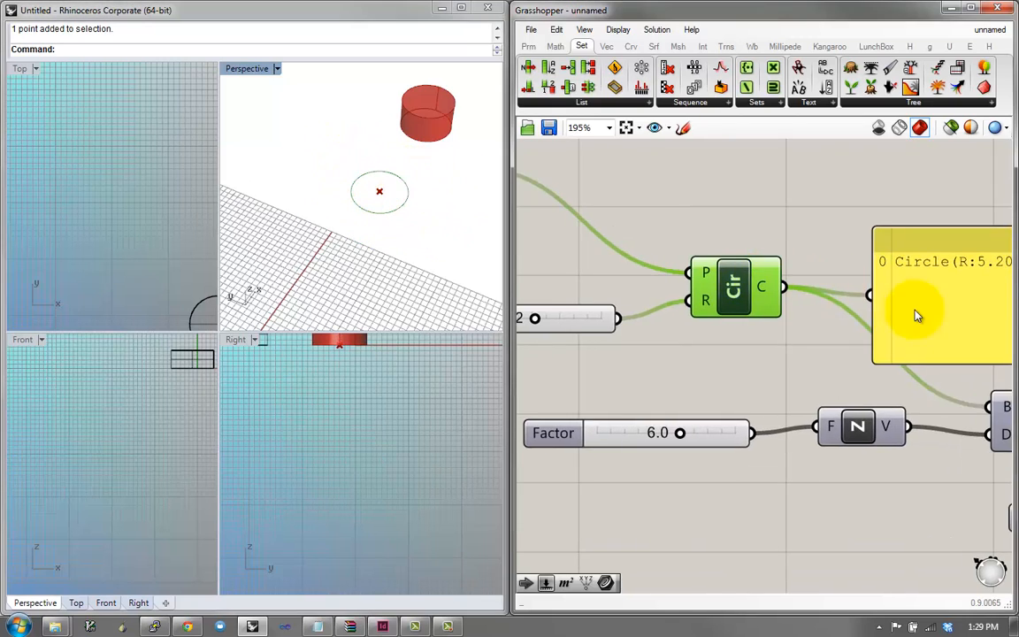
right_drag(956, 323, 796, 311)
right_drag(1008, 312, 709, 295)
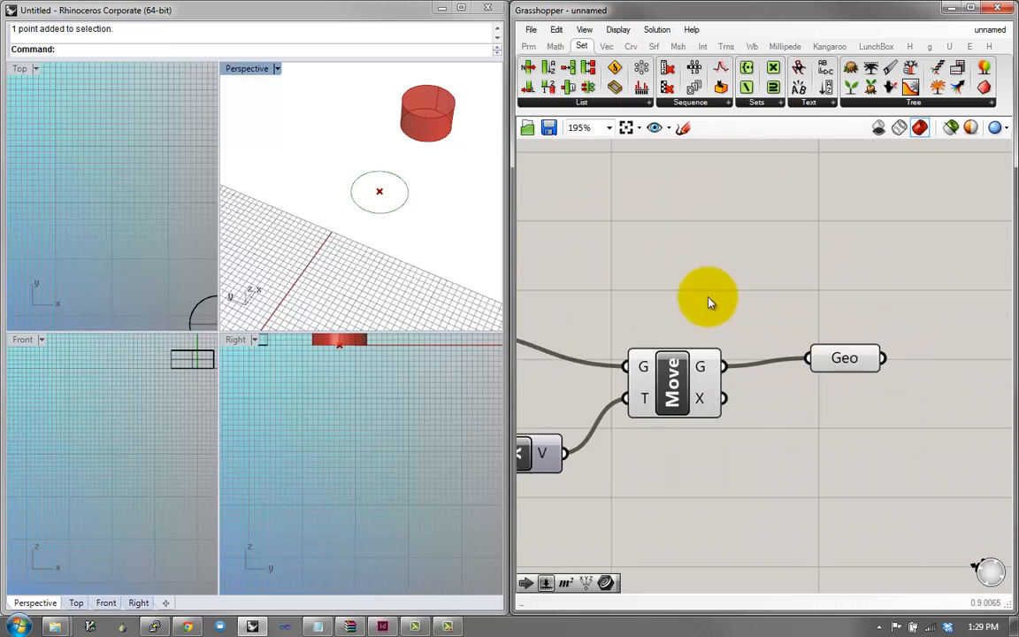
click(846, 364)
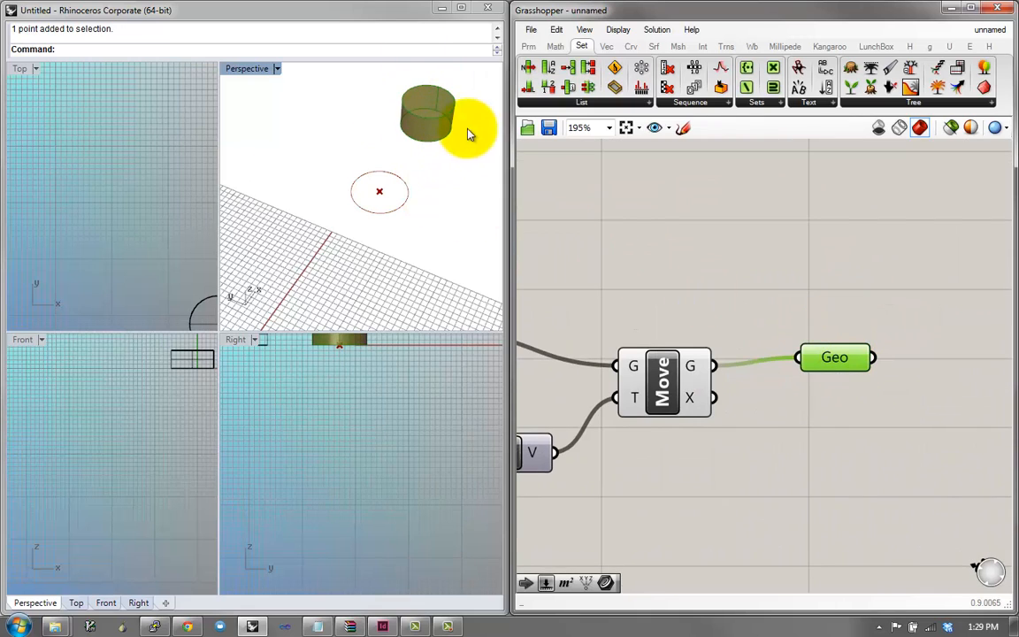
right_drag(602, 324, 754, 342)
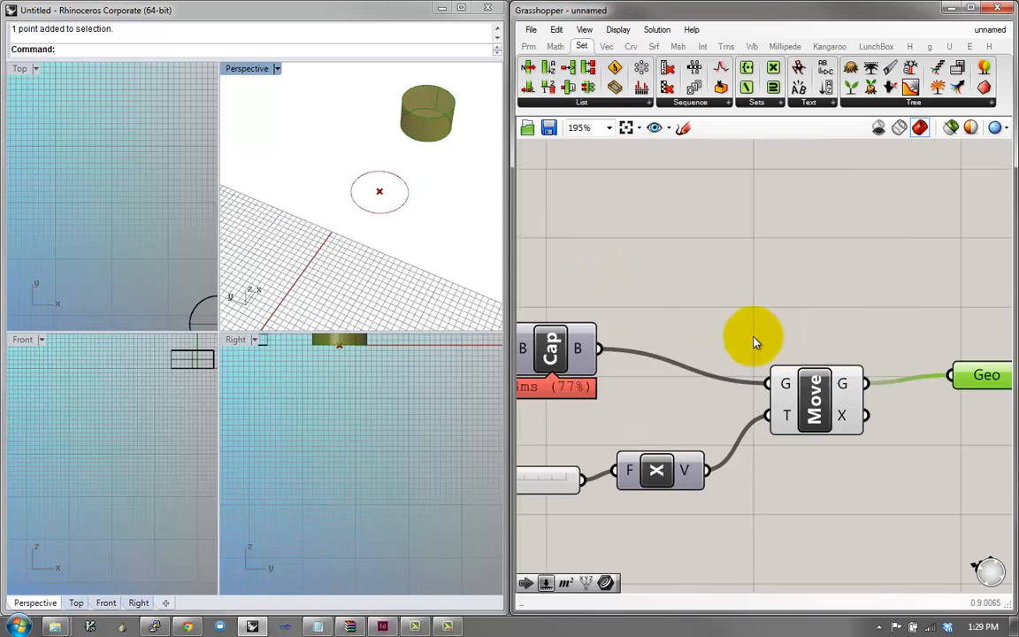
scroll(754, 343, down, 3)
right_drag(660, 318, 750, 319)
scroll(694, 339, down, 2)
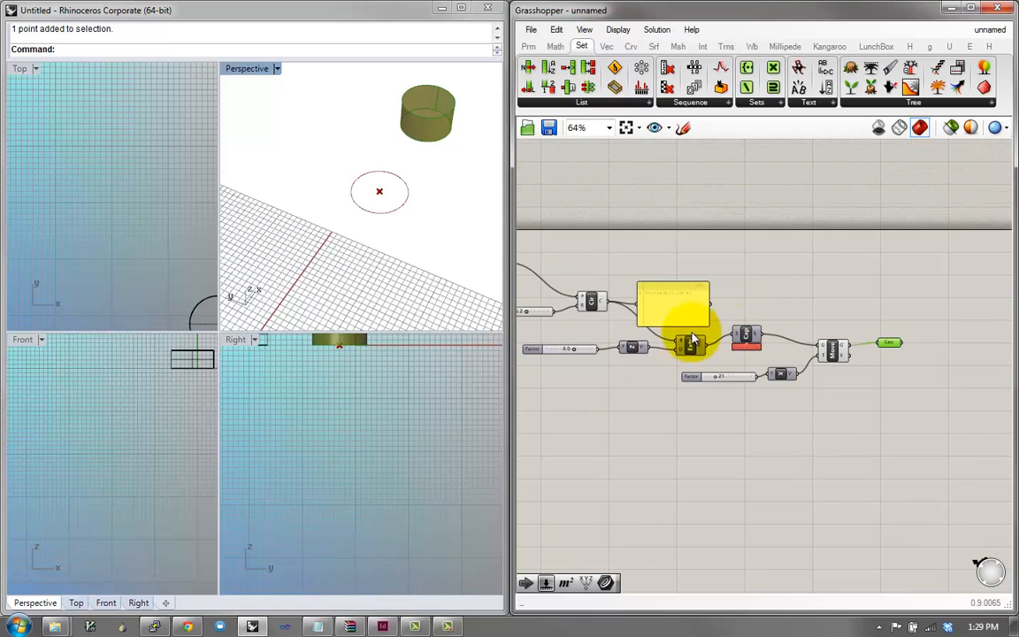
right_drag(610, 319, 657, 336)
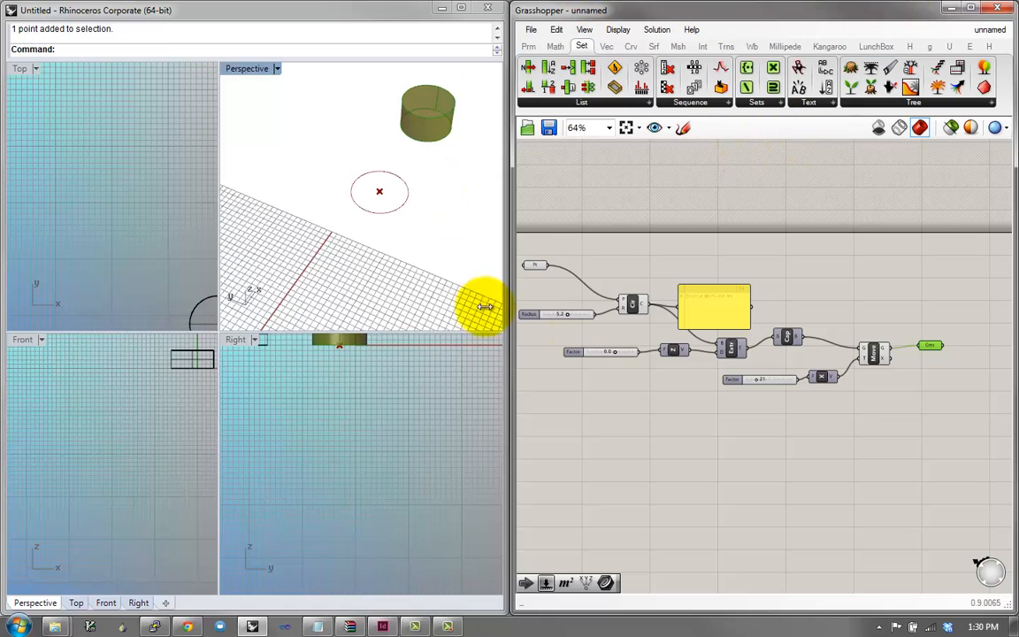
right_click(447, 626)
click(447, 626)
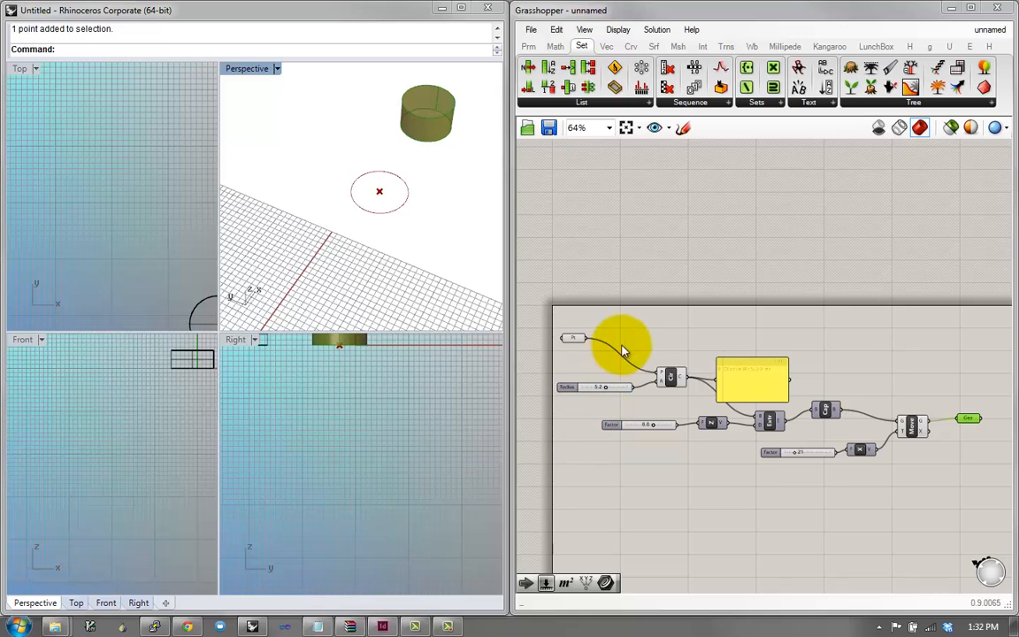
right_drag(718, 339, 714, 308)
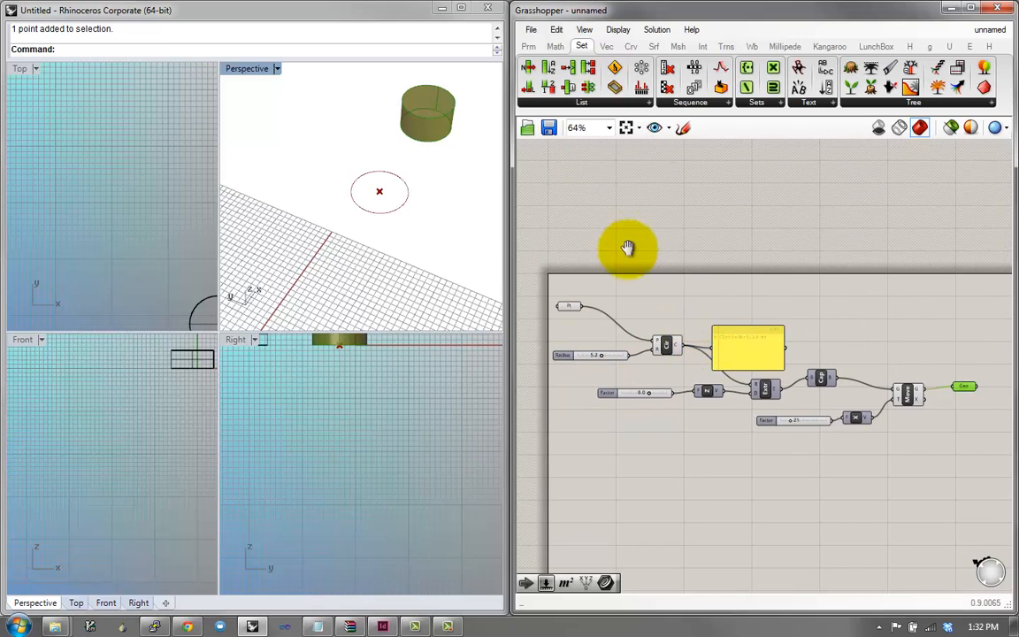
right_drag(627, 248, 637, 305)
right_drag(625, 247, 632, 221)
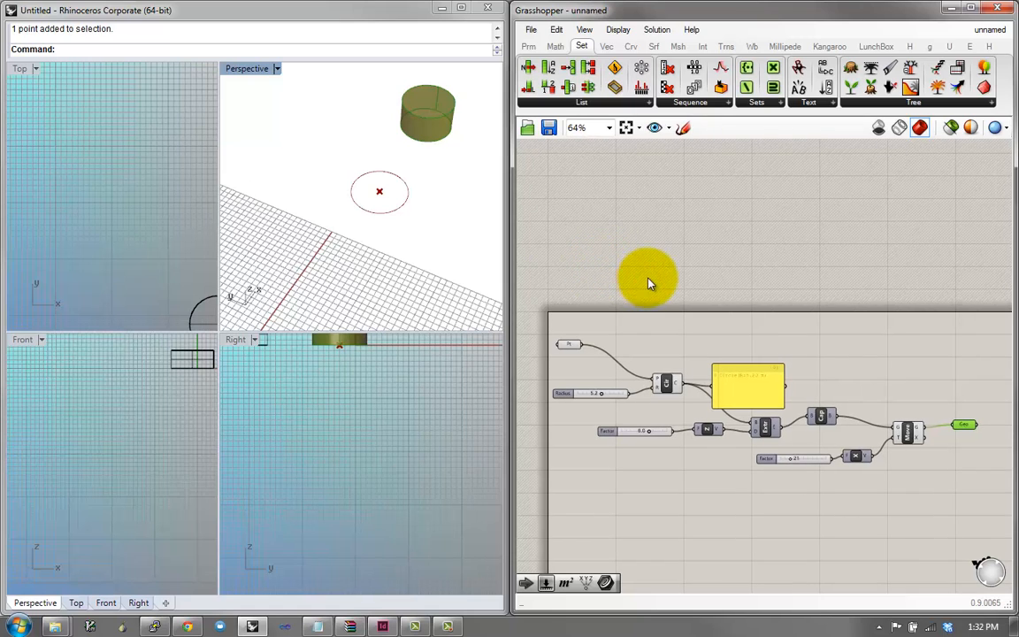
right_drag(657, 299, 655, 242)
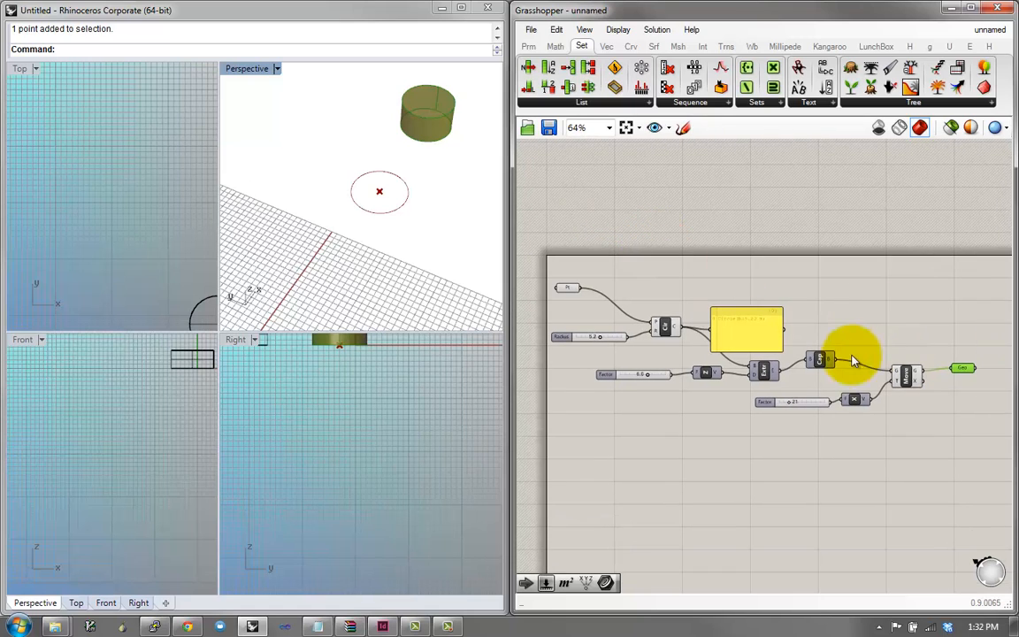
mouse_move(761, 281)
right_down()
mouse_move(753, 302)
mouse_move(749, 273)
right_up()
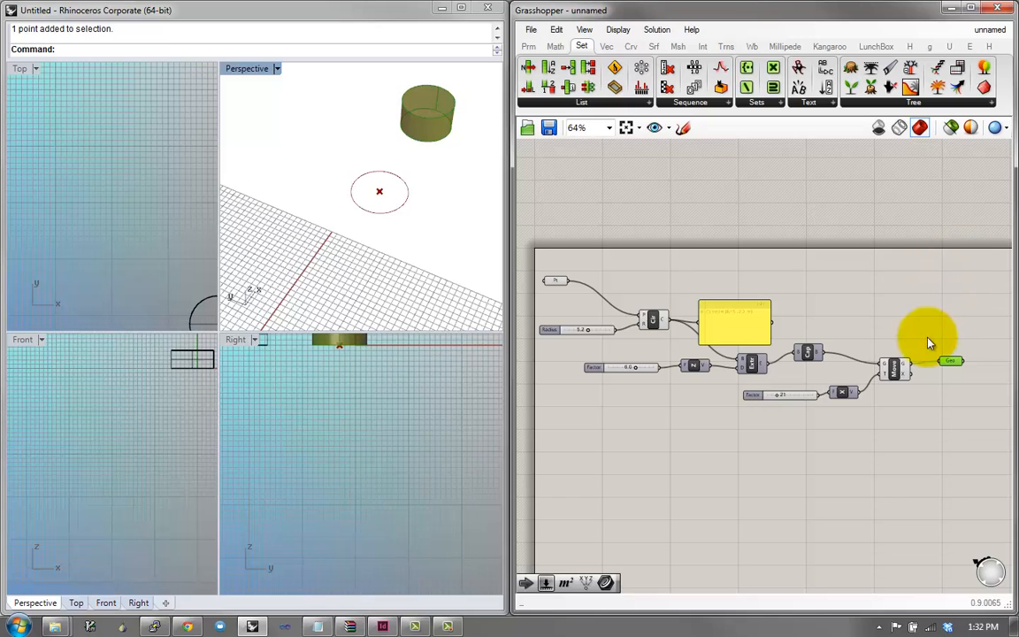
Group the Cap, Move and Unit X components together with the X vector's Factor slider
scroll(928, 341, up, 1)
drag(906, 325, 796, 336)
scroll(786, 371, up, 3)
right_click(786, 372)
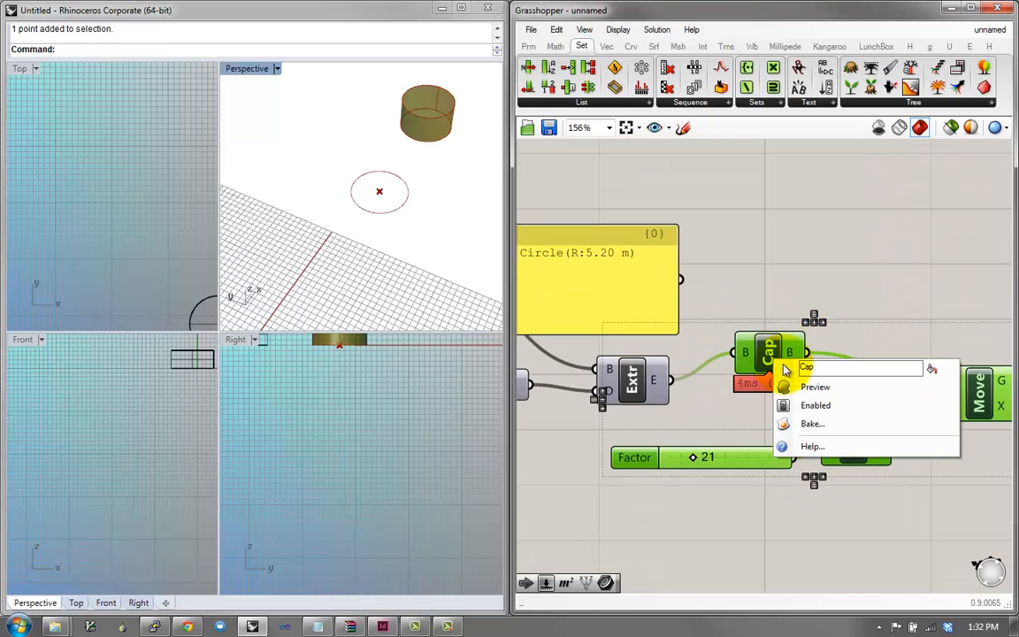
middle_click(767, 346)
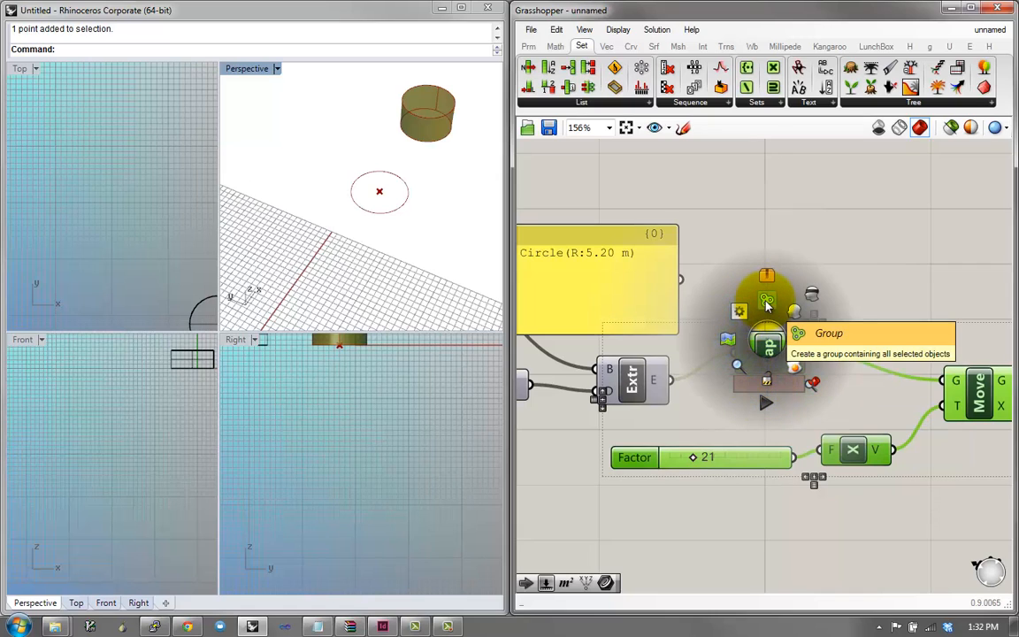
click(767, 305)
click(887, 346)
right_drag(887, 346, 839, 326)
scroll(838, 325, down, 3)
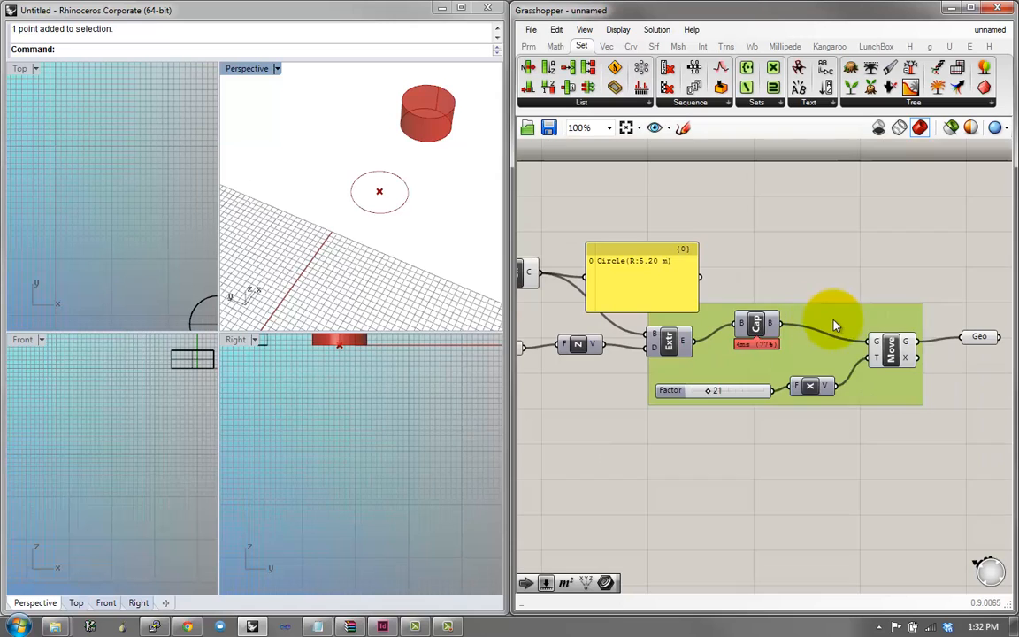
drag(844, 299, 850, 322)
Enclose the Pt component in three nested groups and move it outside the upper-left corner of the canvas sheet
right_drag(652, 297, 696, 329)
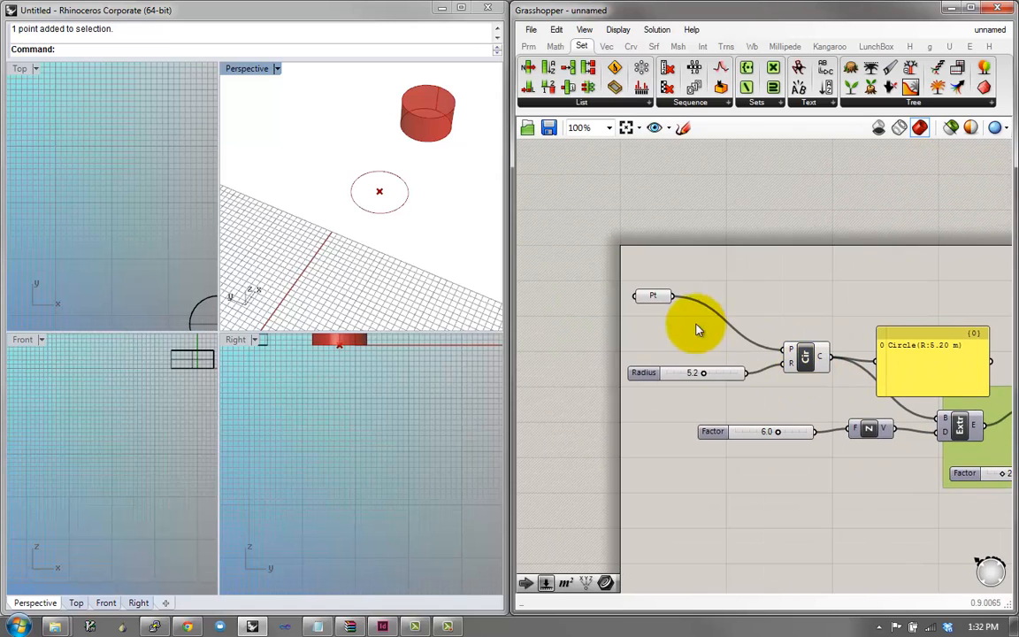
drag(662, 302, 639, 275)
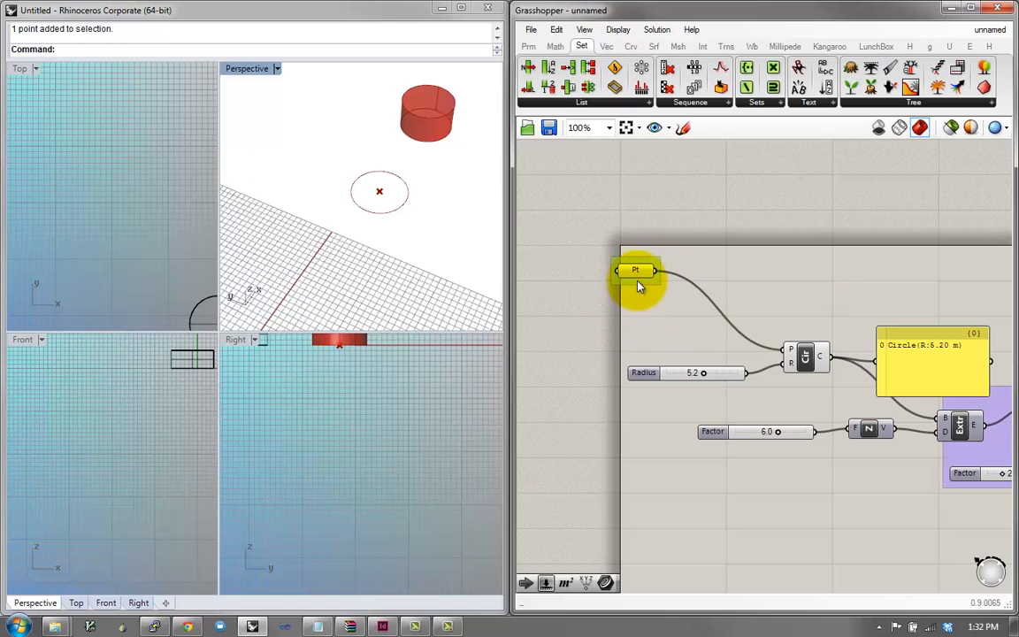
key(ctrl+g)
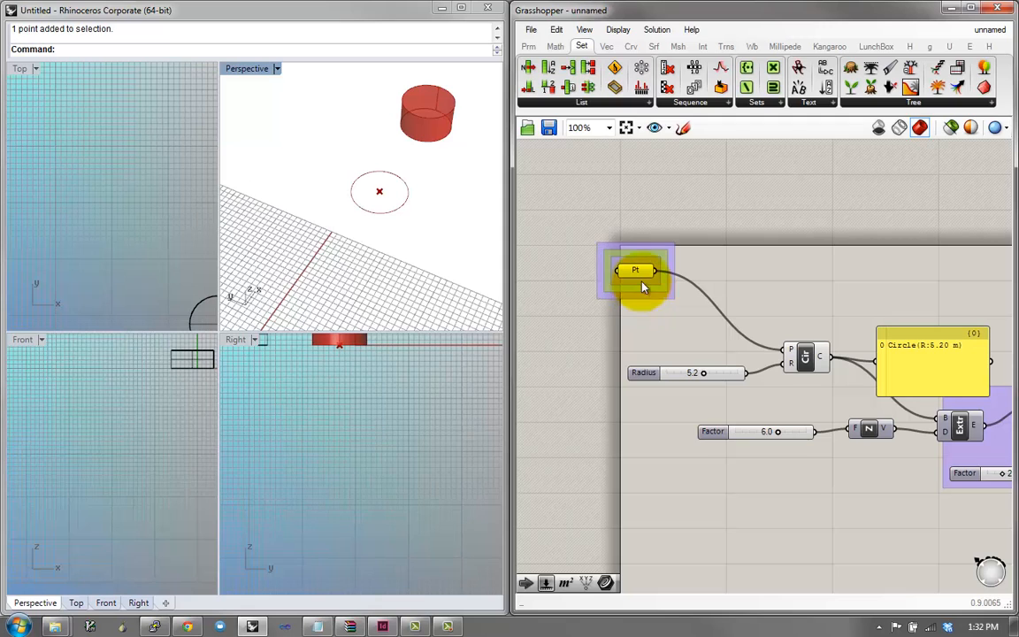
drag(644, 294, 598, 204)
scroll(610, 252, down, 3)
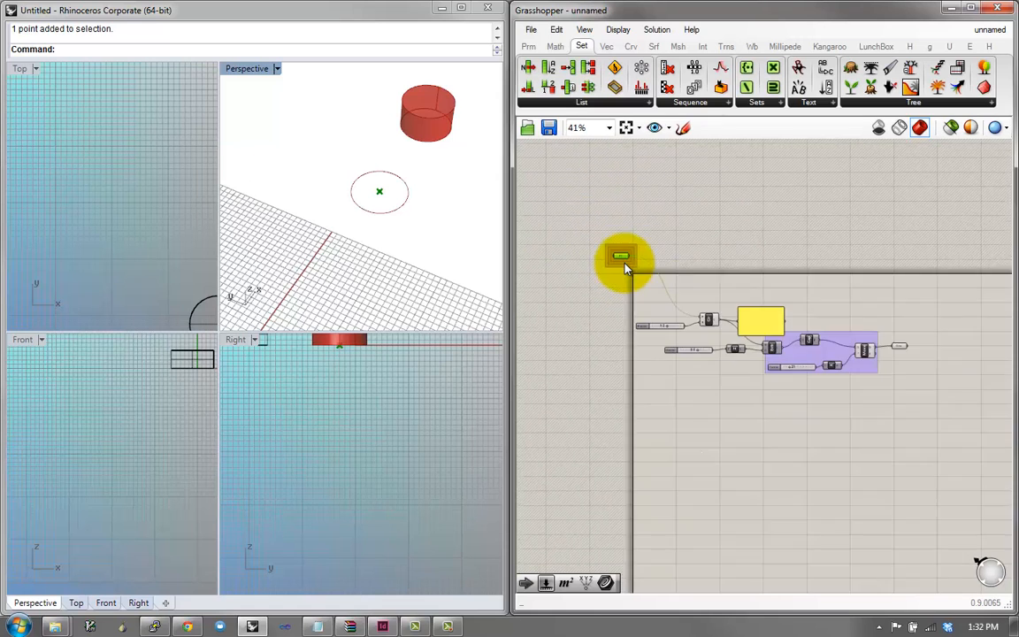
scroll(622, 262, up, 5)
scroll(622, 263, down, 4)
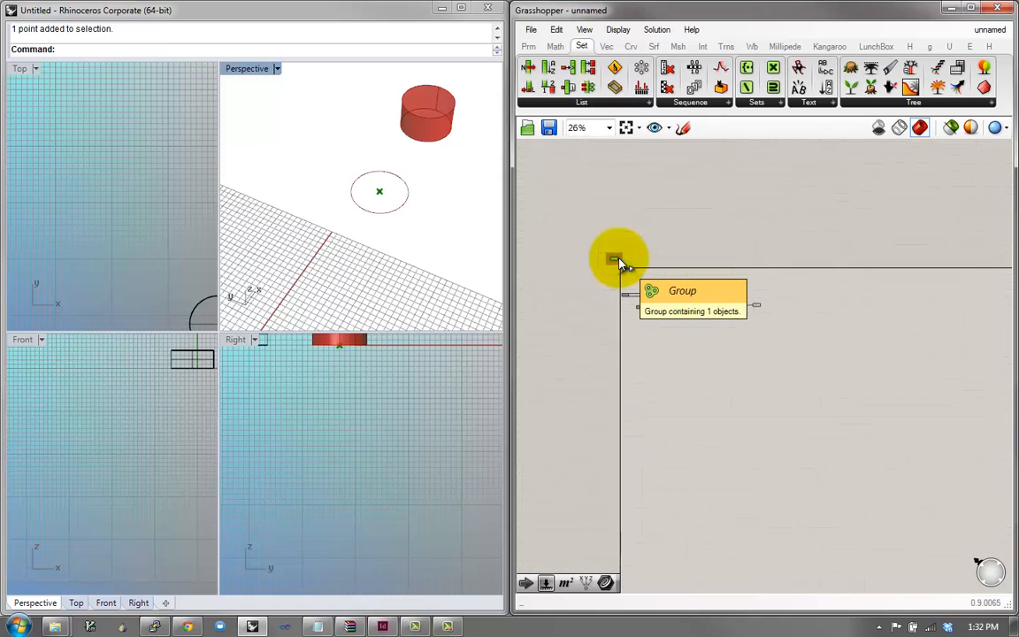
scroll(619, 261, up, 7)
scroll(585, 262, down, 2)
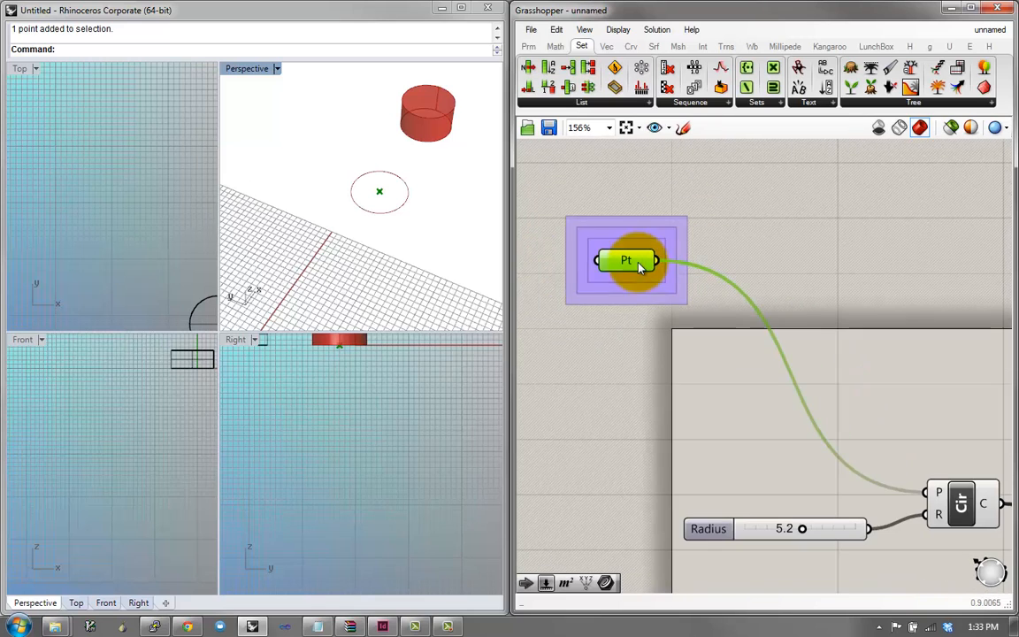
Give the middle group around the Pt component a circular outline and enclose Pt in one more nested group
click(627, 235)
drag(627, 237, 618, 311)
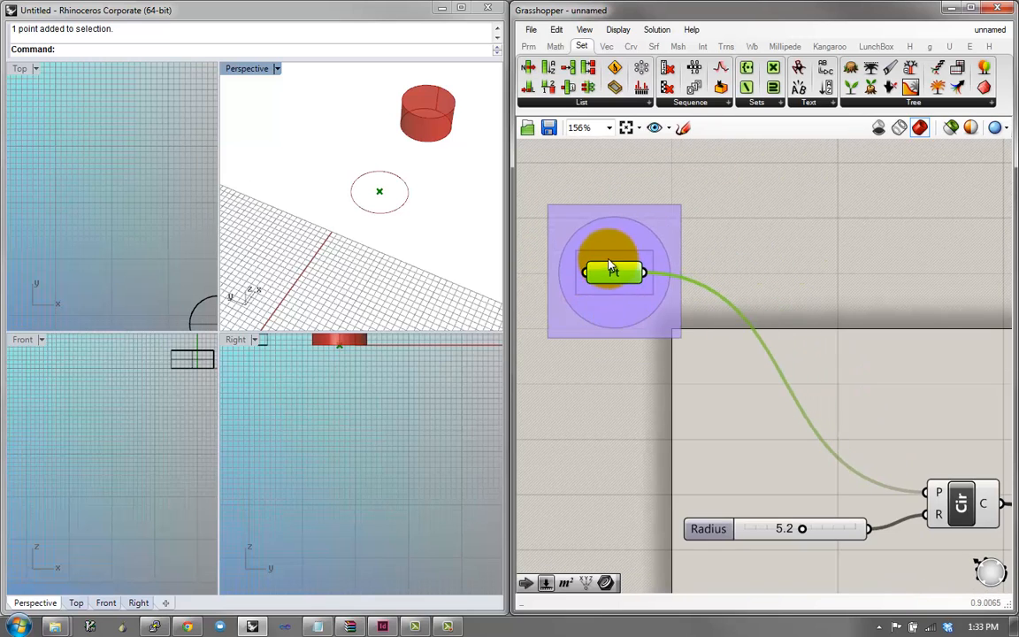
click(650, 343)
click(643, 313)
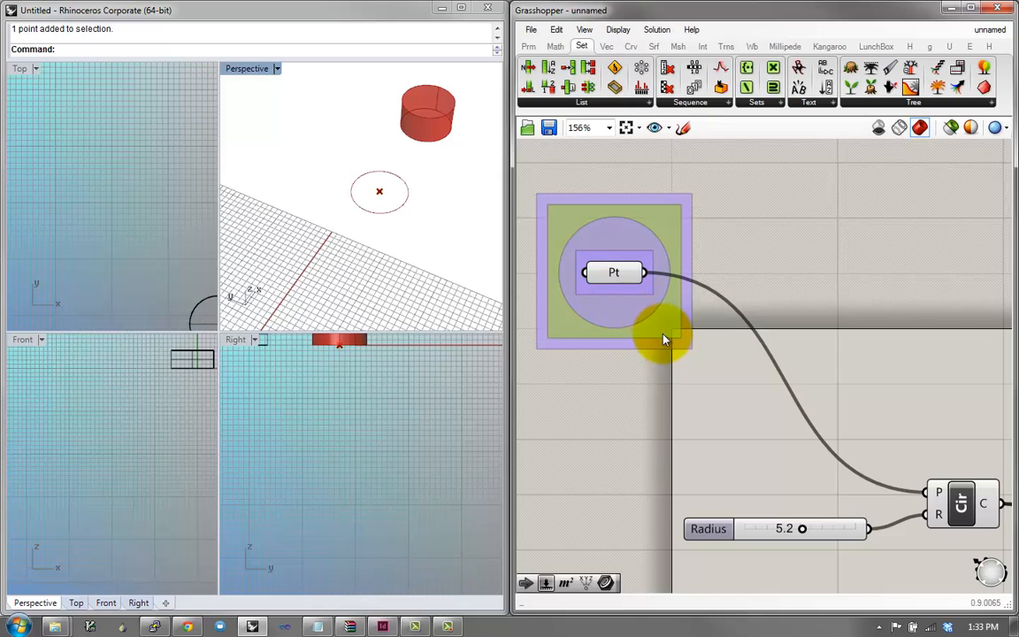
Enclose Pt in another nested group with a circular outline on the second-outermost group, and shift the whole stack slightly upward
click(664, 342)
key(ctrl+g)
double_click(655, 339)
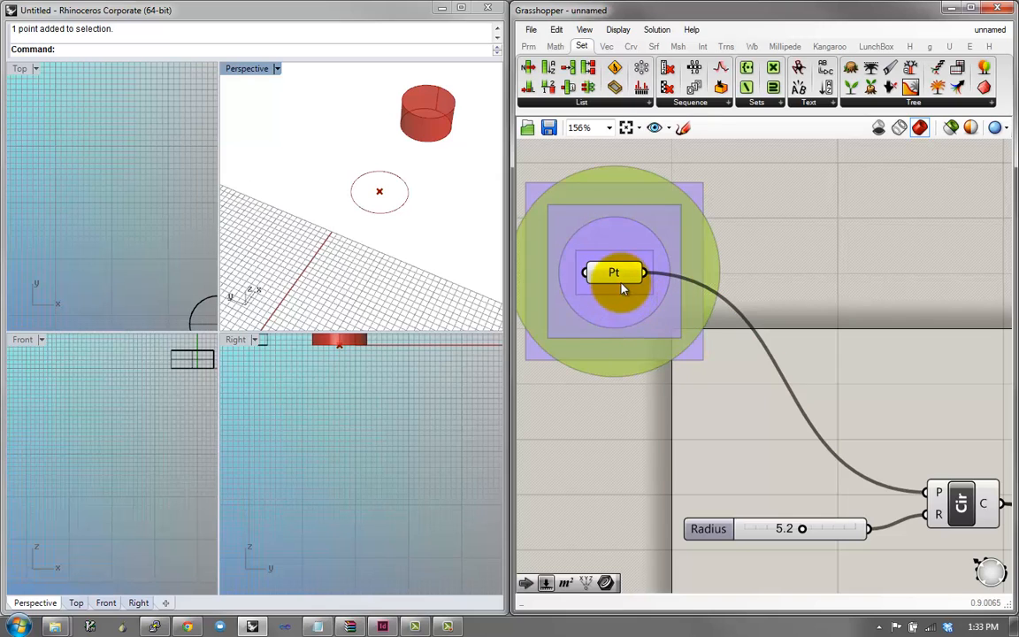
scroll(621, 288, down, 5)
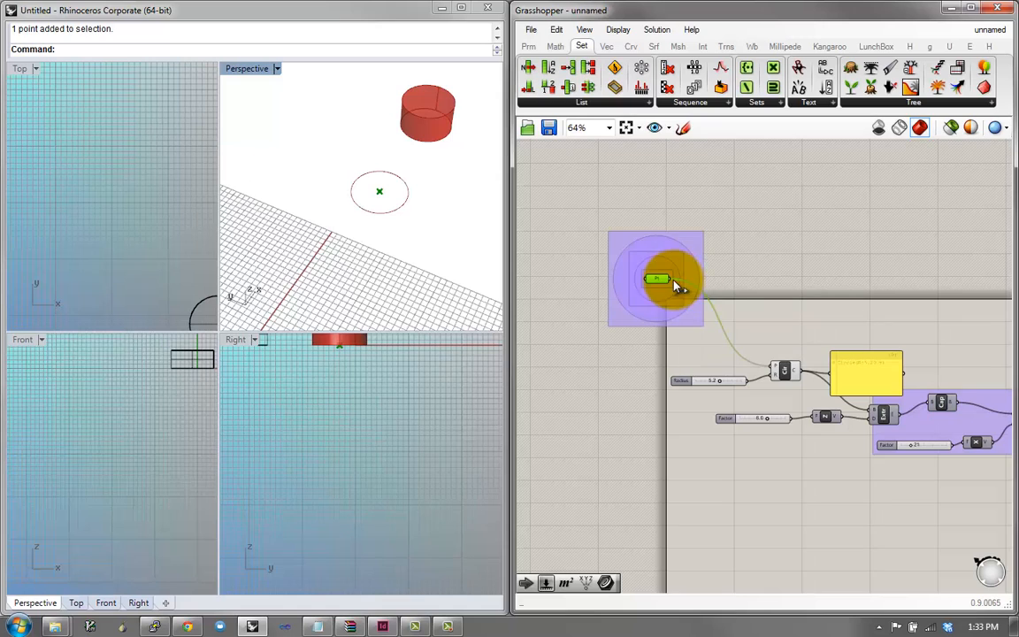
drag(676, 285, 671, 264)
Place a Curve parameter from the Geometry parameters on the canvas beside the nested Pt groups
click(584, 29)
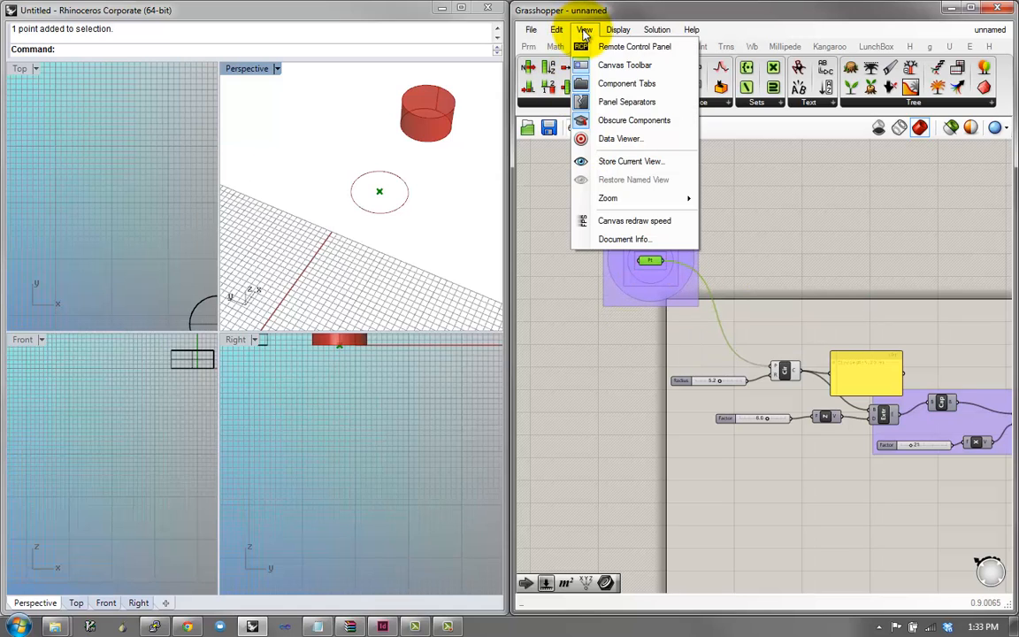
click(582, 31)
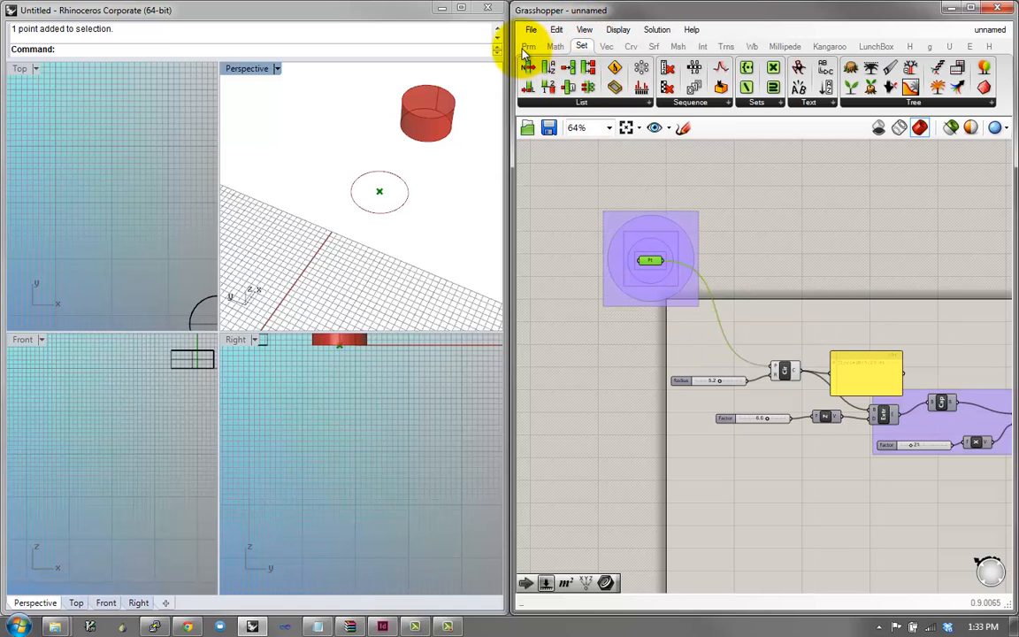
click(528, 46)
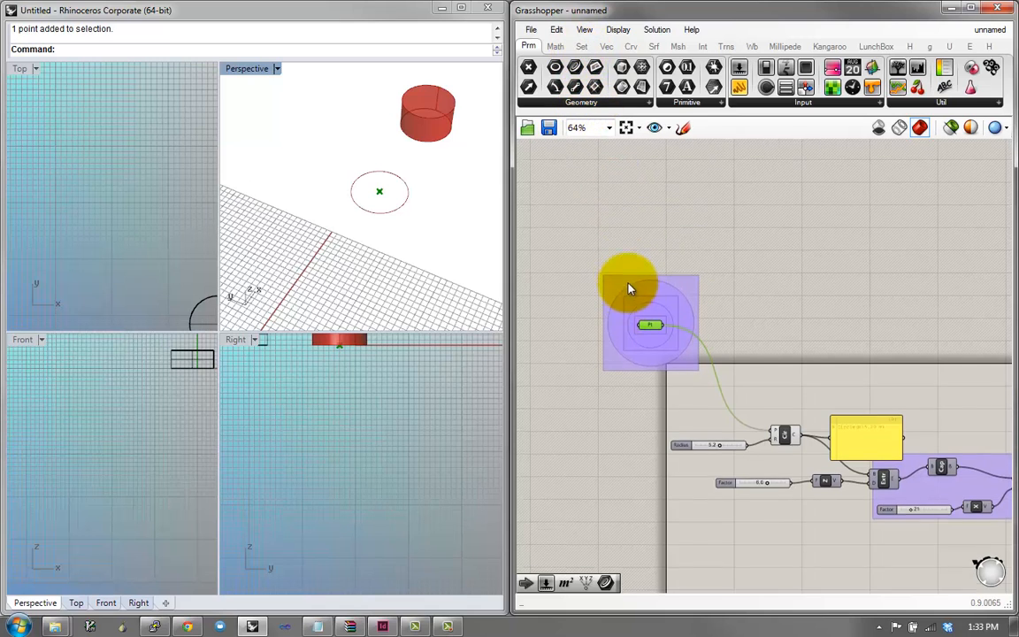
scroll(652, 320, up, 4)
drag(648, 326, 639, 316)
click(581, 108)
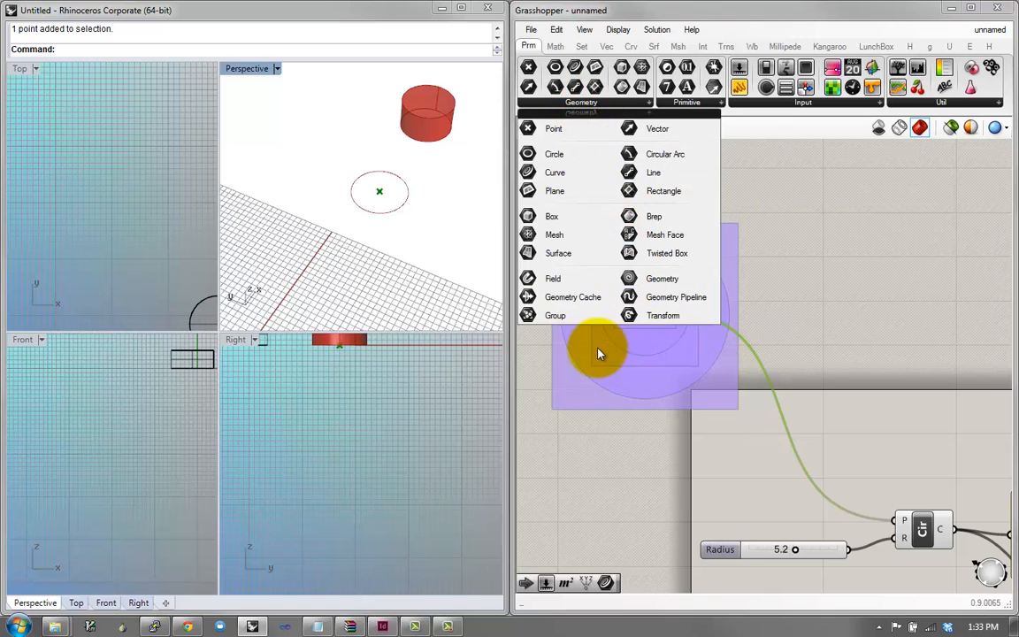
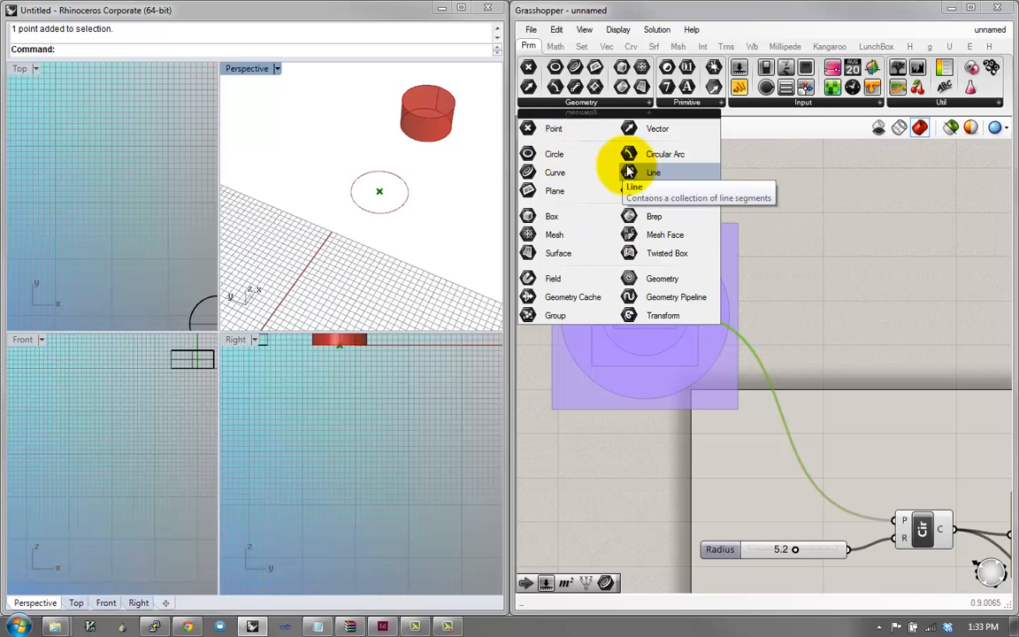
drag(580, 175, 759, 292)
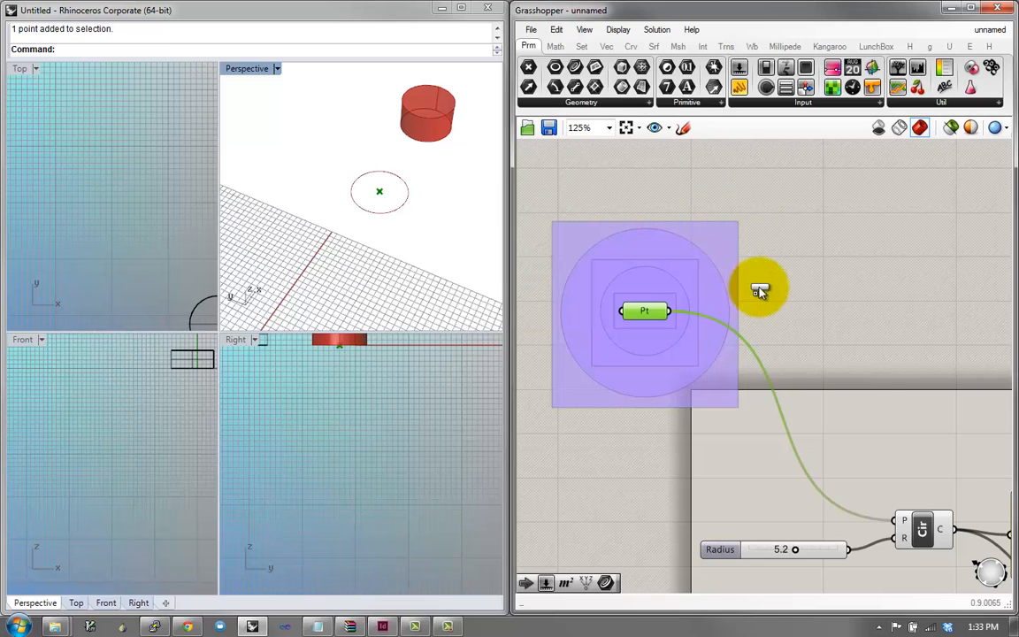
scroll(880, 329, up, 4)
right_drag(880, 329, 693, 313)
drag(693, 313, 754, 299)
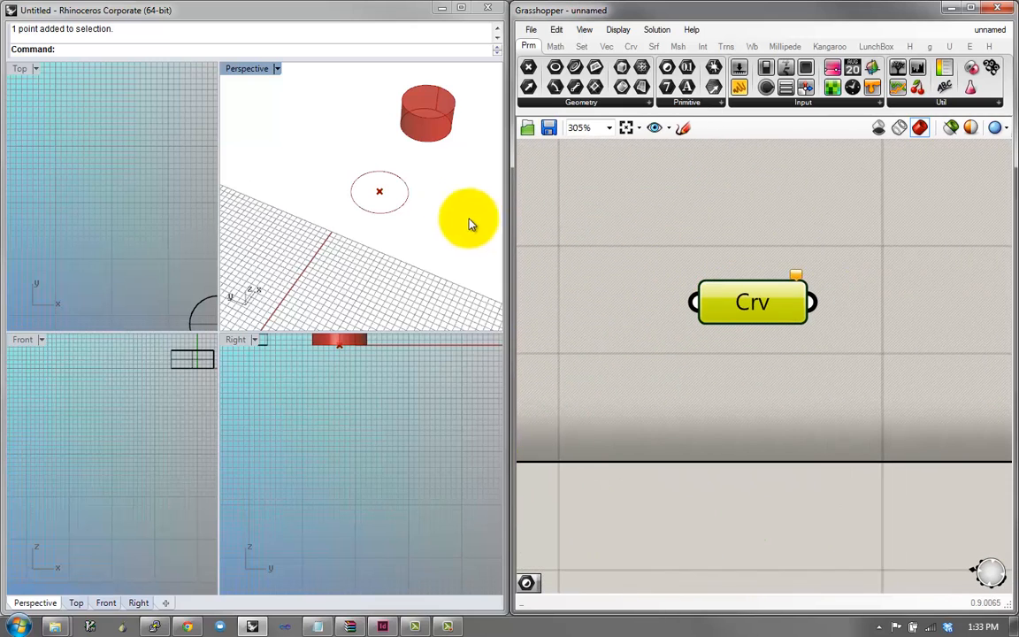
Switch to Rhino and draw an S-shaped interpolated curve in the Perspective view, running from beside the point's circle onto the grid
click(443, 215)
text(i)
key(Return)
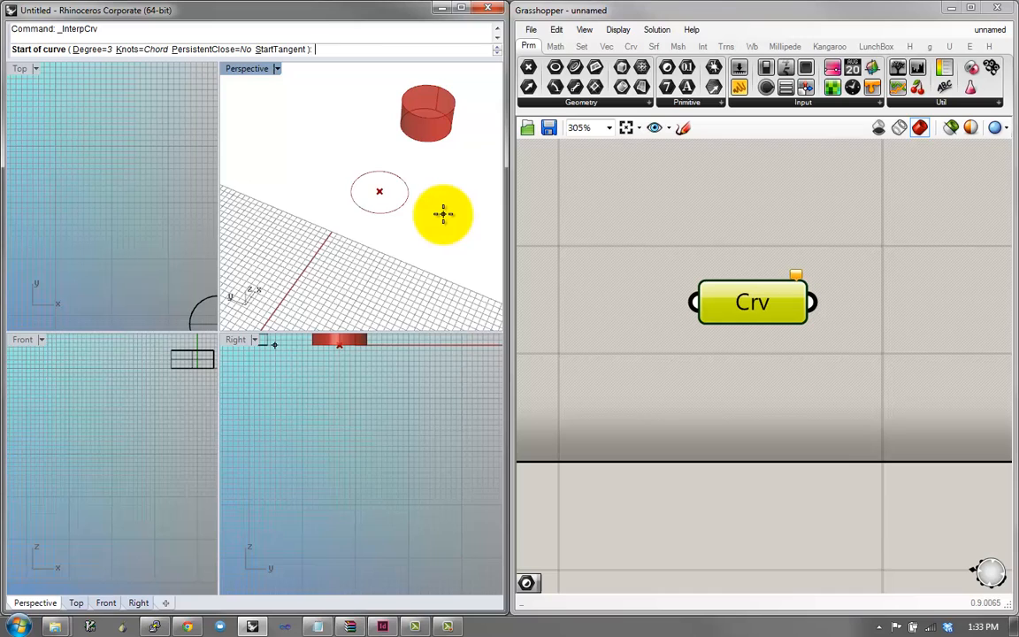
click(330, 173)
click(316, 214)
click(390, 310)
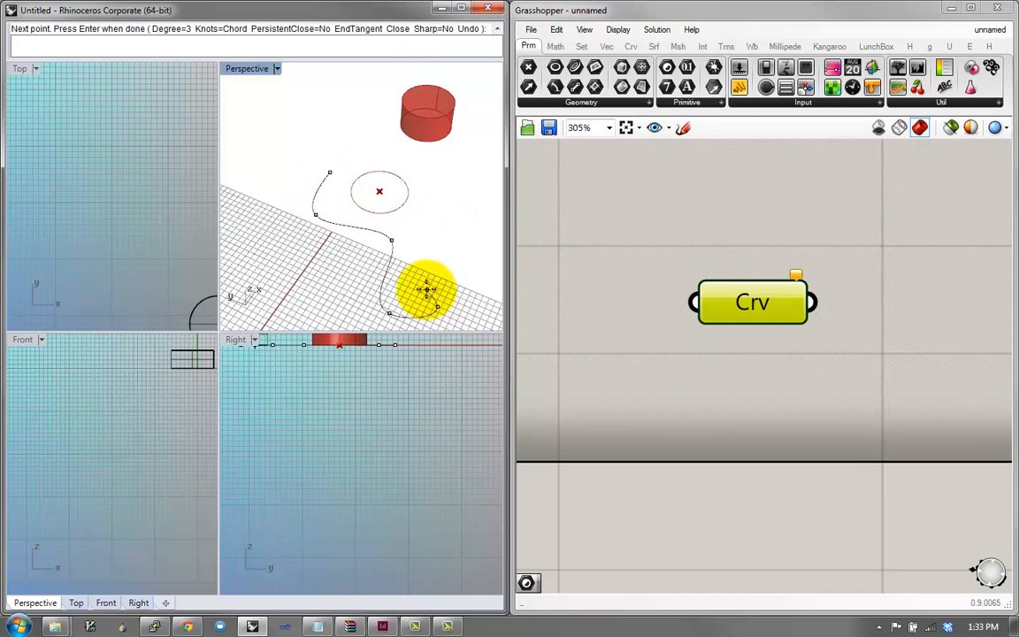
key(Return)
key(Return)
key(Escape)
Draw a circle on the grid in the Perspective view so that it overlaps the interpolated curve
text(circle)
key(Return)
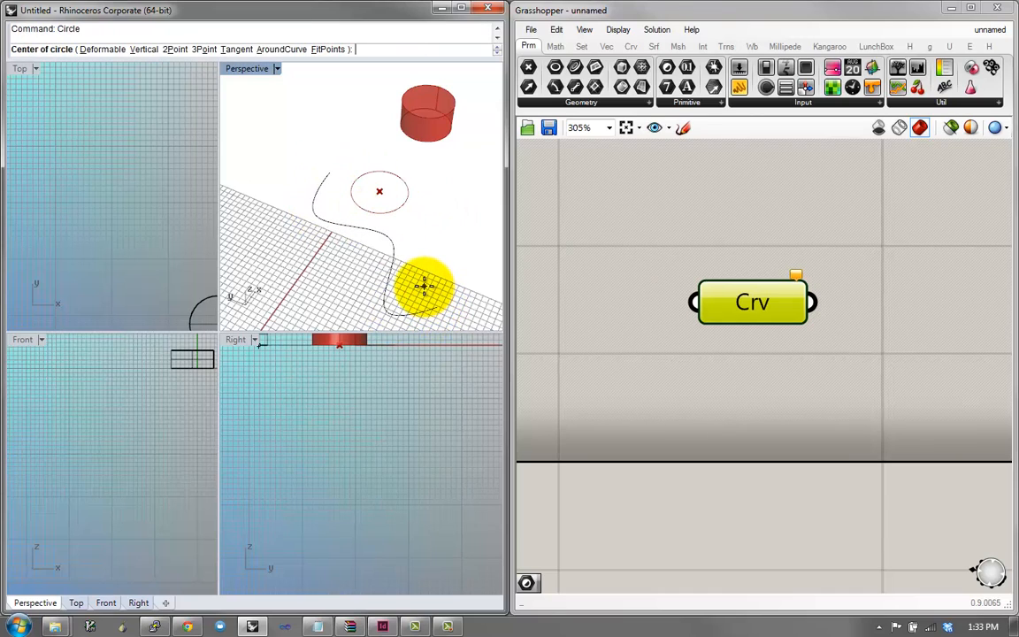
click(363, 268)
click(412, 281)
Create a narrow rectangular plane surface across the edge of the circle drawn on the grid
text(P)
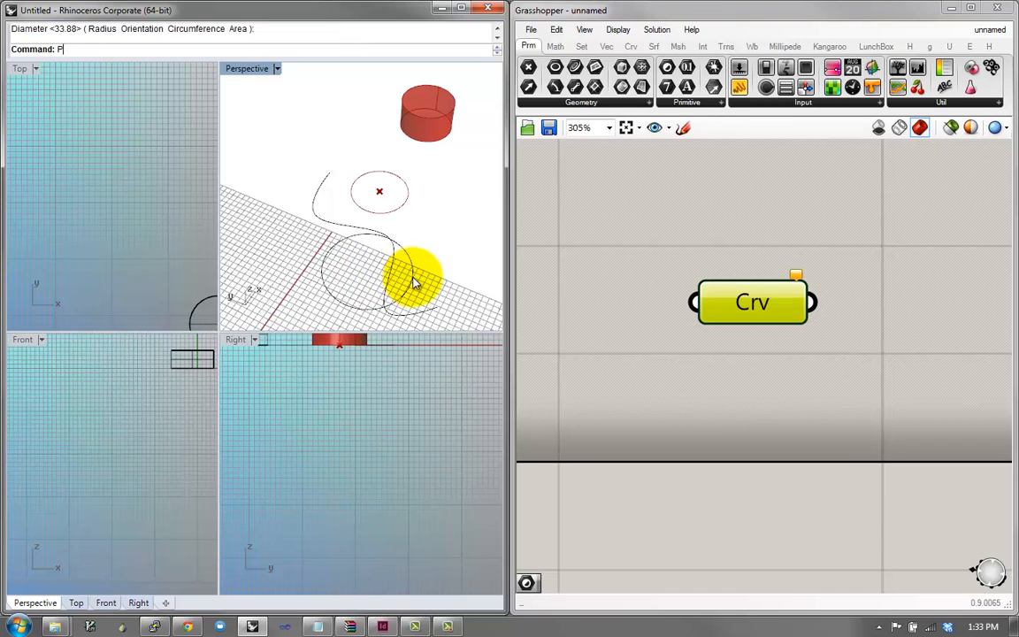
text(lane)
key(Return)
click(300, 234)
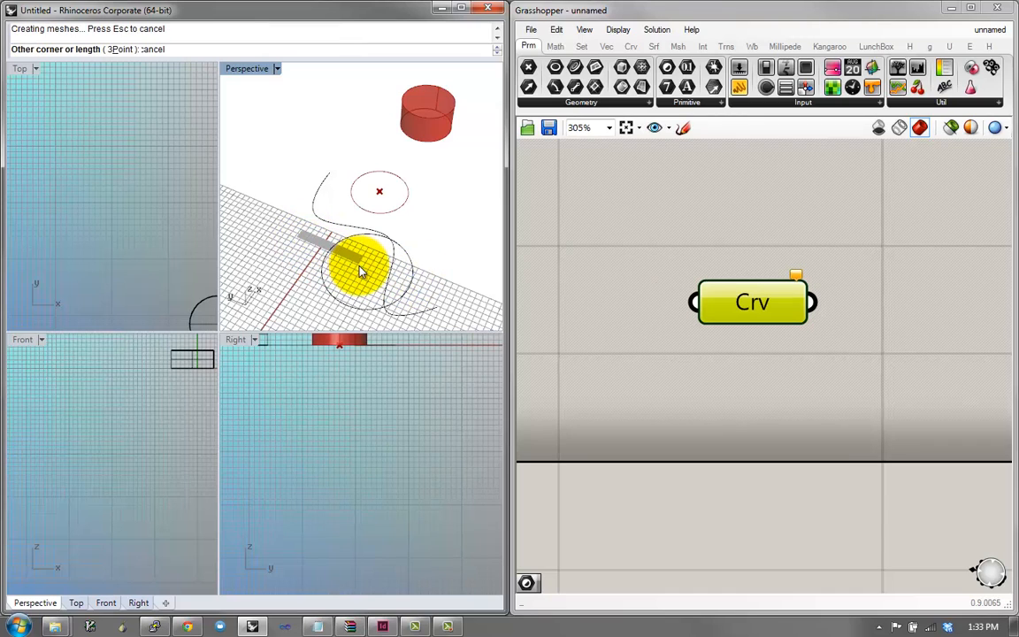
Draw an open polyline with several corners beside the point's circle, running down across the grid
text(P)
key(Return)
click(467, 204)
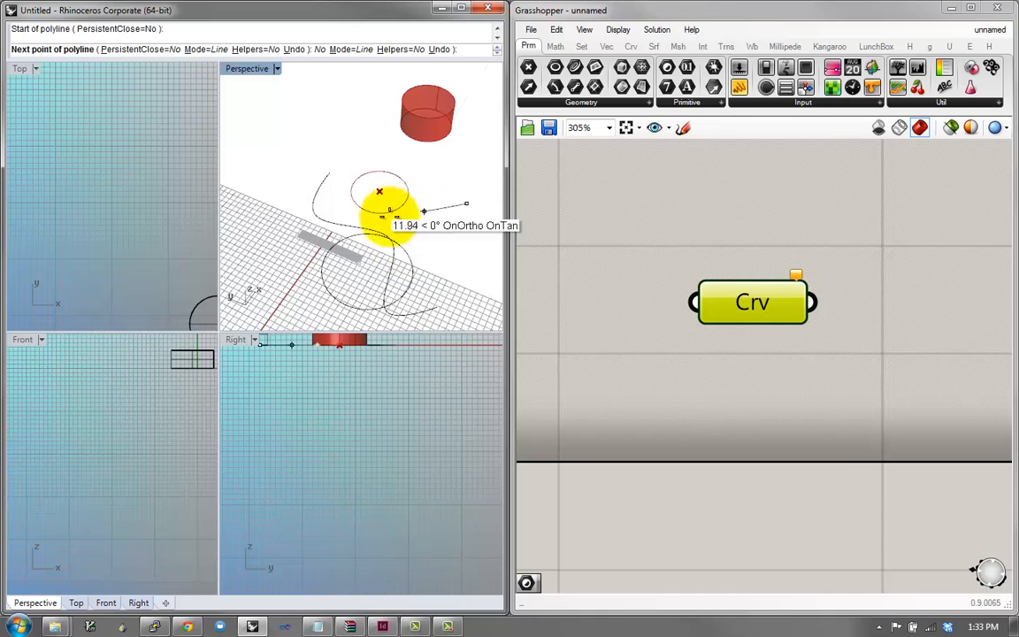
click(389, 216)
click(444, 274)
click(444, 274)
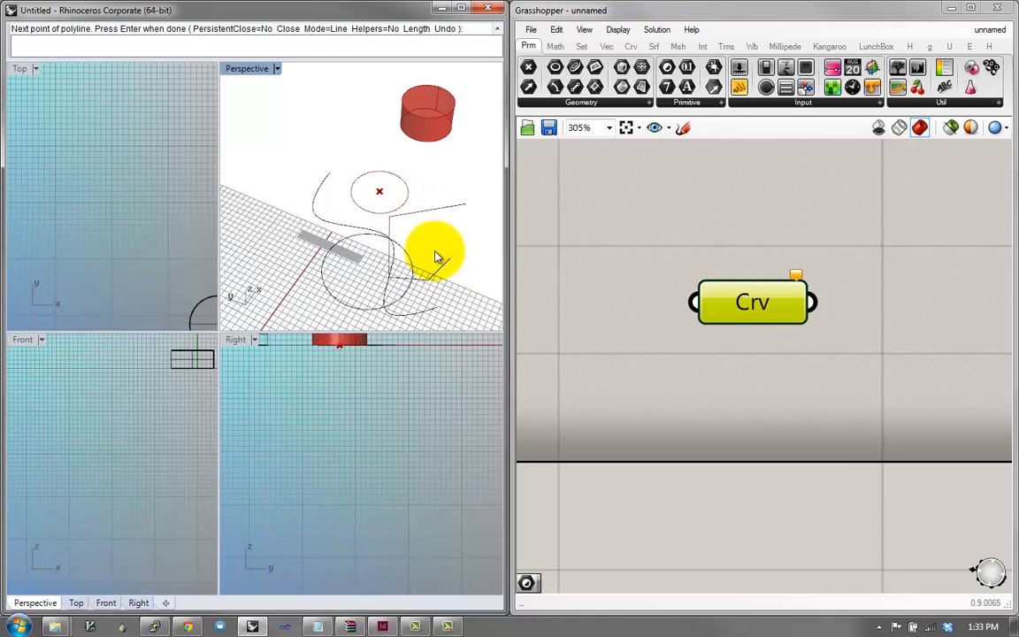
key(Return)
key(Escape)
Copy the open polyline to the opposite side of the point's circle
click(435, 212)
text(copy)
key(Return)
click(457, 231)
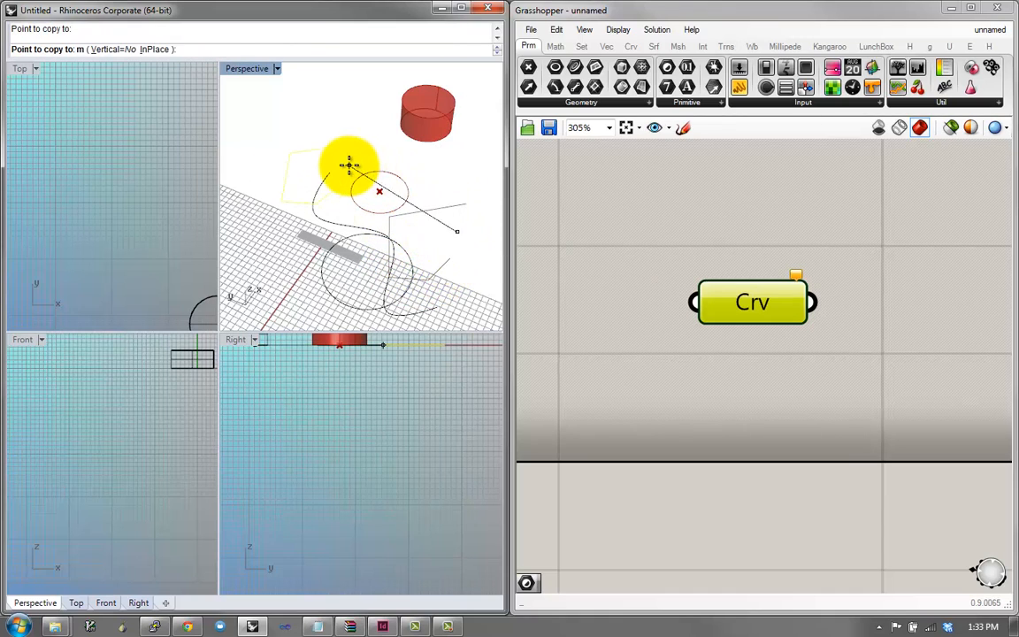
click(348, 164)
Extrude the copied polyline upward into a surface
text(ex)
key(Return)
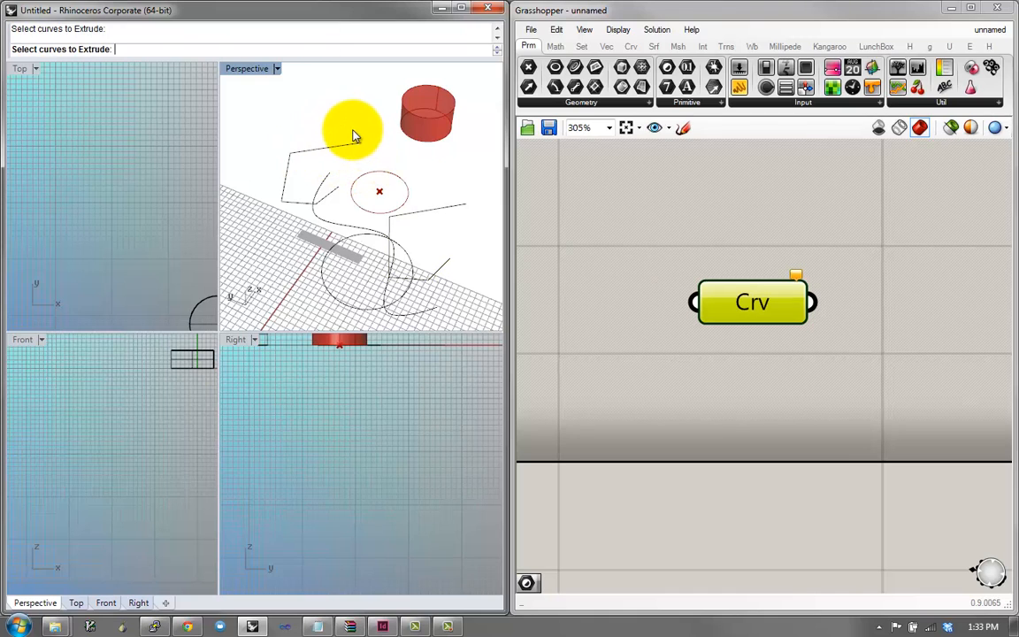
key(Escape)
drag(352, 131, 309, 164)
text(ex)
key(Return)
click(379, 125)
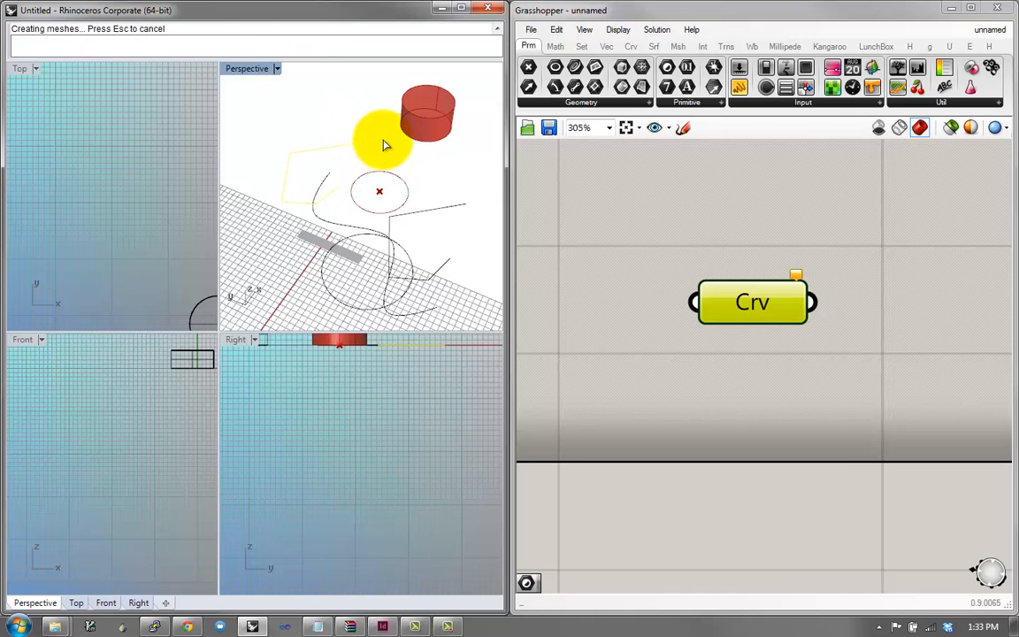
Move all the drawn Rhino geometry together with the referenced point off the grid area
drag(439, 154, 327, 286)
scroll(344, 268, down, 6)
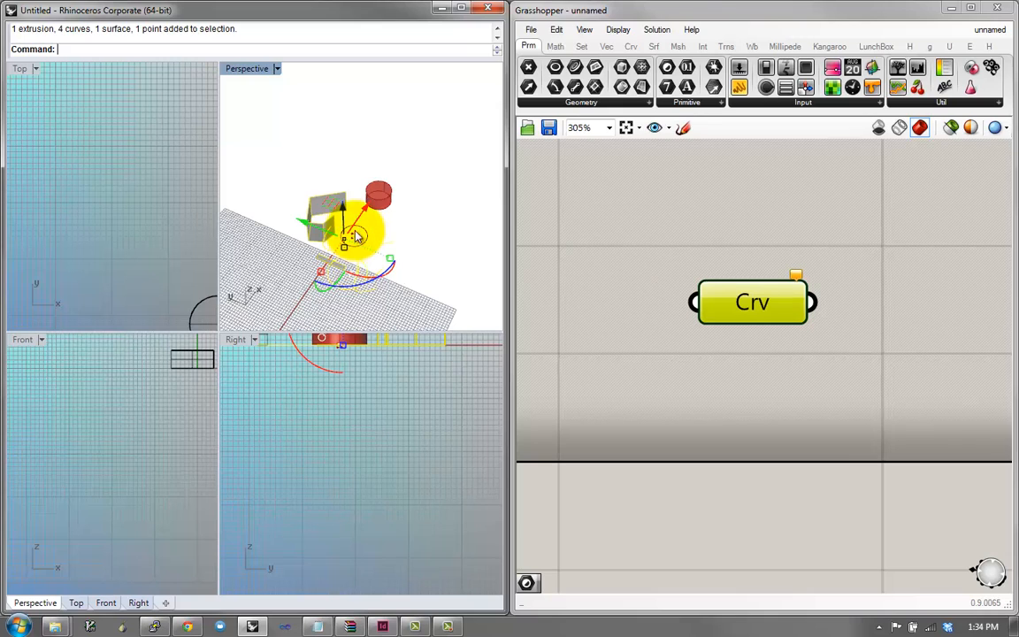
drag(356, 236, 305, 111)
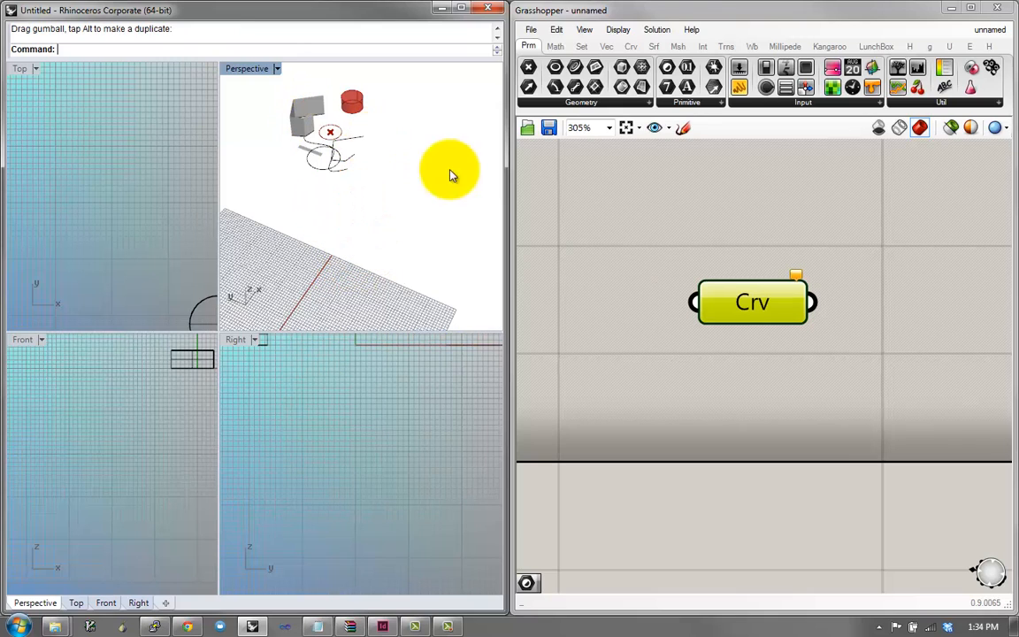
Select all the drawn Rhino geometry and reference it in Grasshopper's Crv parameter as multiple curves
drag(378, 185, 252, 82)
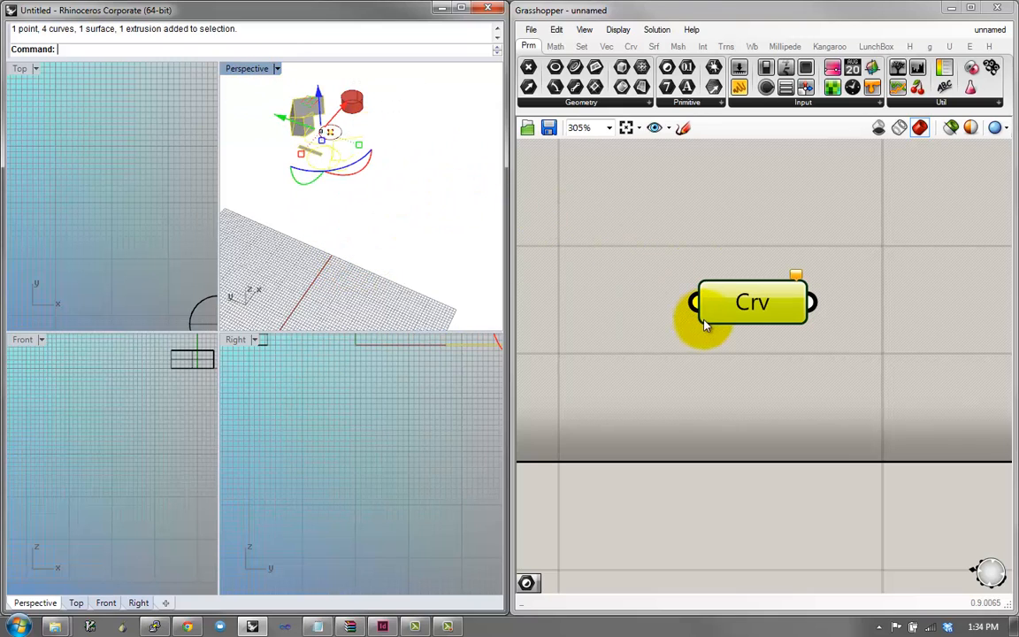
right_click(721, 299)
click(759, 504)
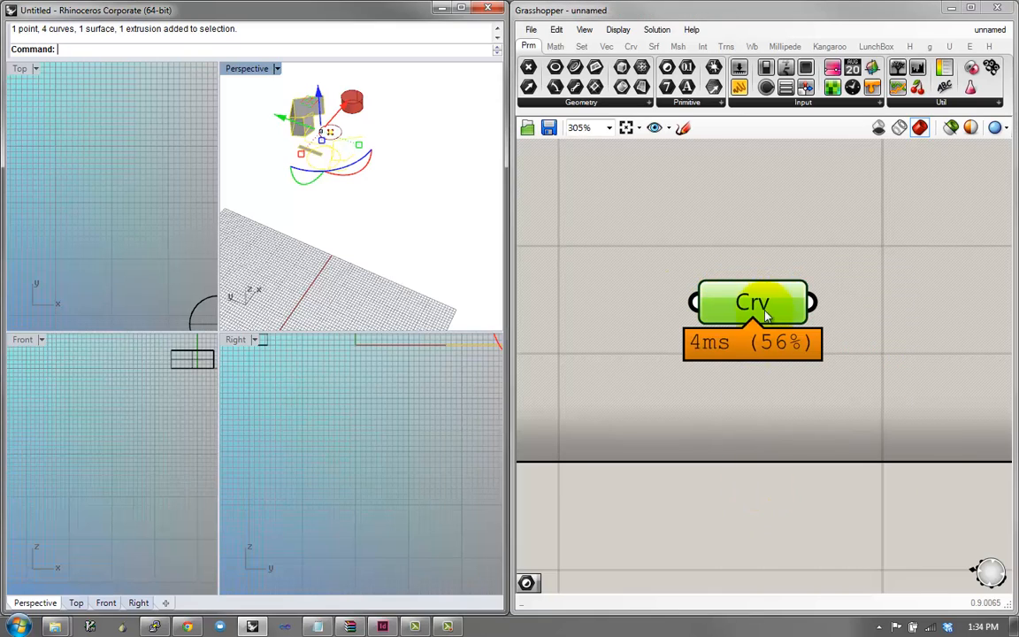
Add a Geometry parameter to the canvas and position it to the right of the Crv parameter
double_click(790, 321)
text(geo)
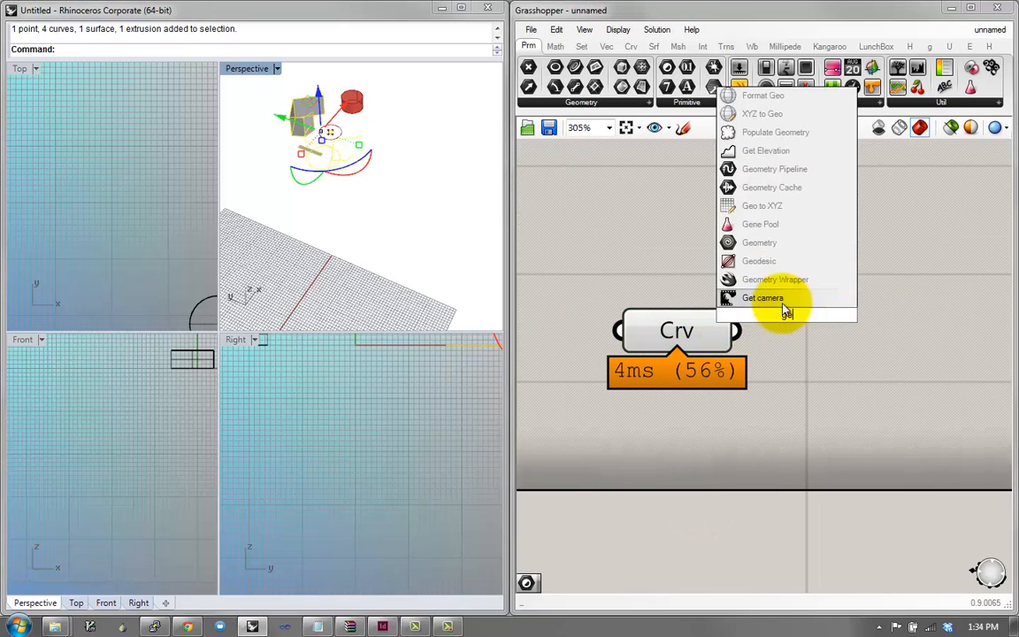
click(769, 262)
drag(735, 340, 727, 316)
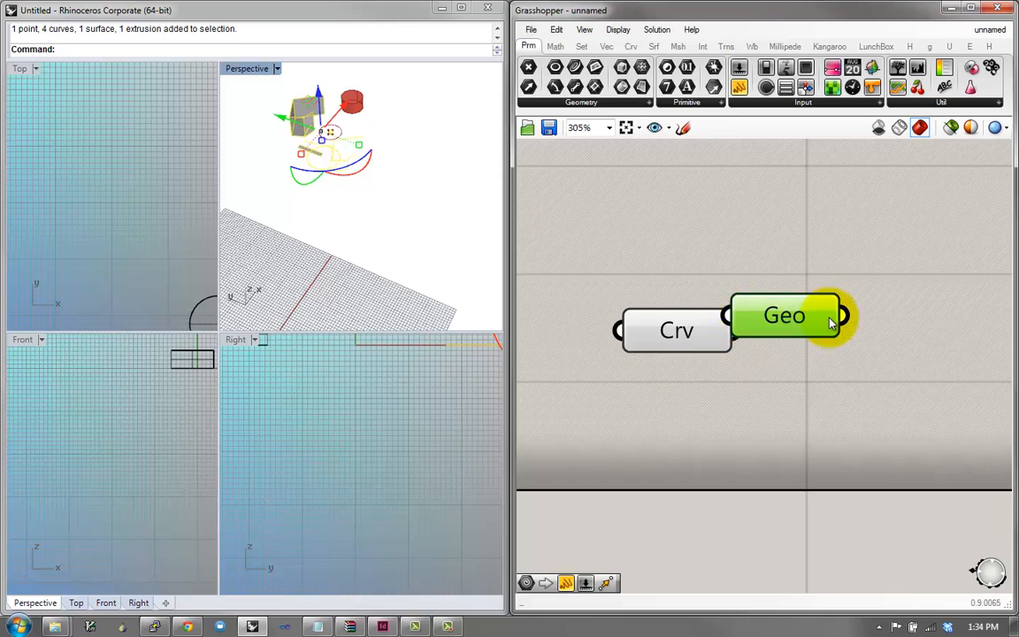
drag(830, 319, 944, 312)
Add a panel below the Geo parameter and connect Crv's output to both the panel and Geo
double_click(860, 371)
text(//)
key(Return)
drag(769, 358, 879, 364)
drag(737, 331, 789, 375)
right_drag(756, 350, 724, 342)
scroll(846, 346, down, 1)
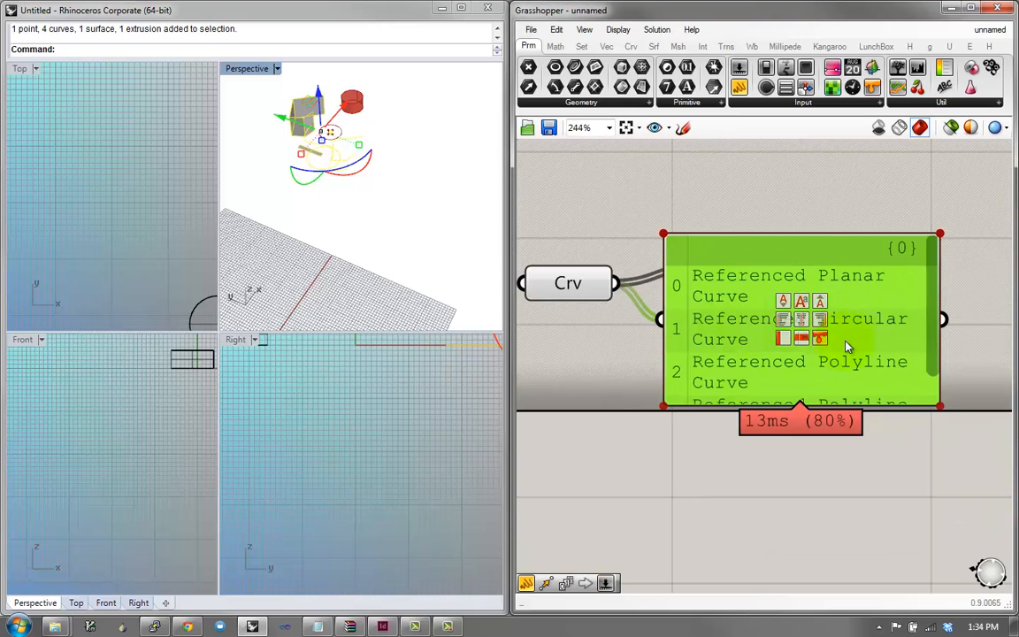
drag(930, 340, 933, 400)
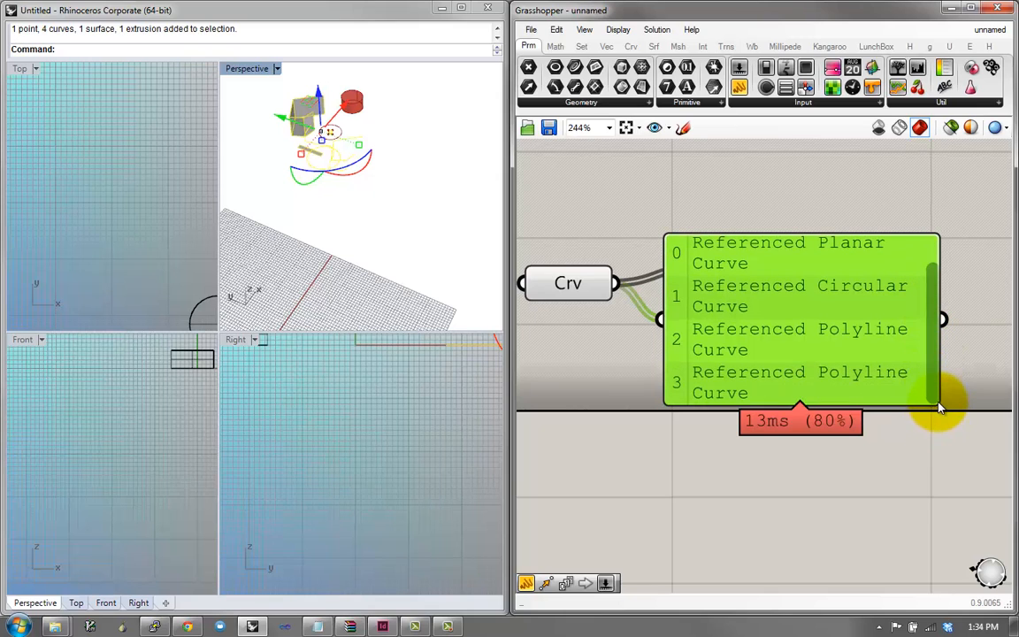
drag(920, 352, 933, 498)
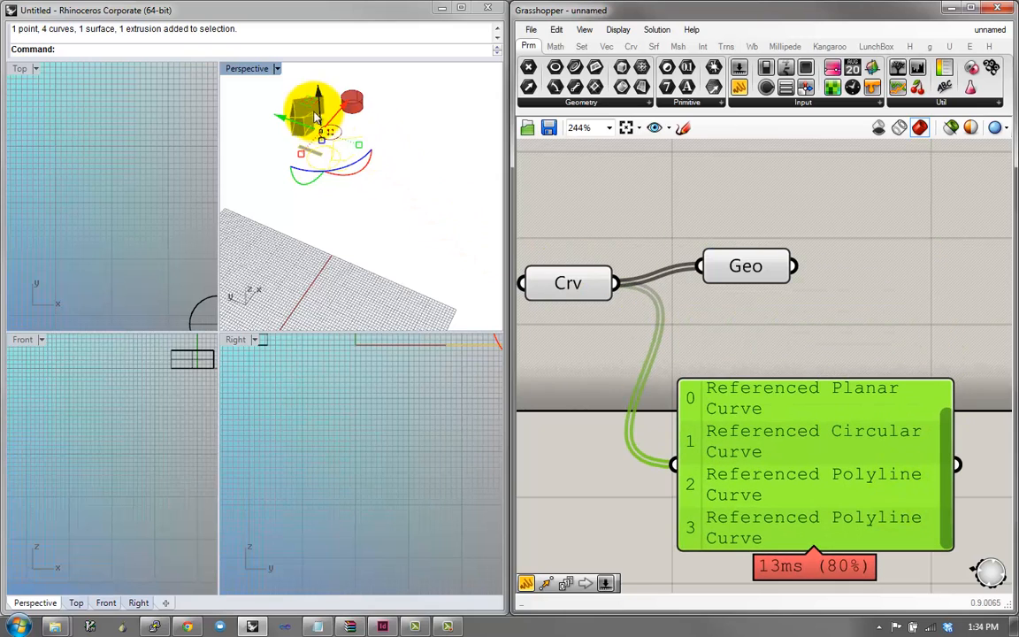
Move the Crv parameter slightly farther away from the Geo parameter
right_drag(539, 212, 663, 311)
click(657, 309)
right_drag(739, 354, 720, 261)
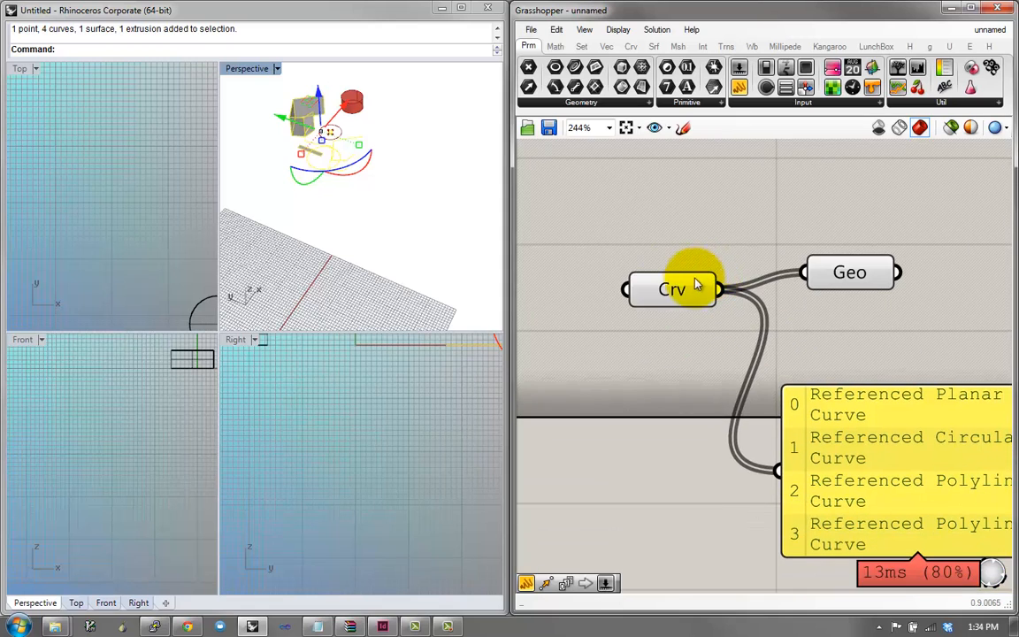
drag(692, 285, 677, 287)
click(348, 161)
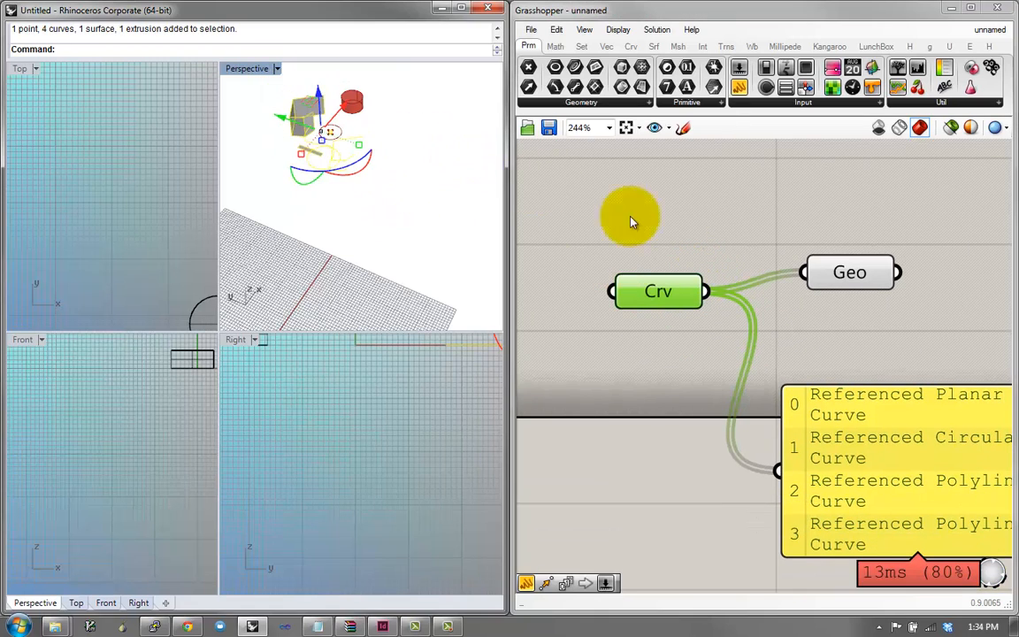
right_click(828, 280)
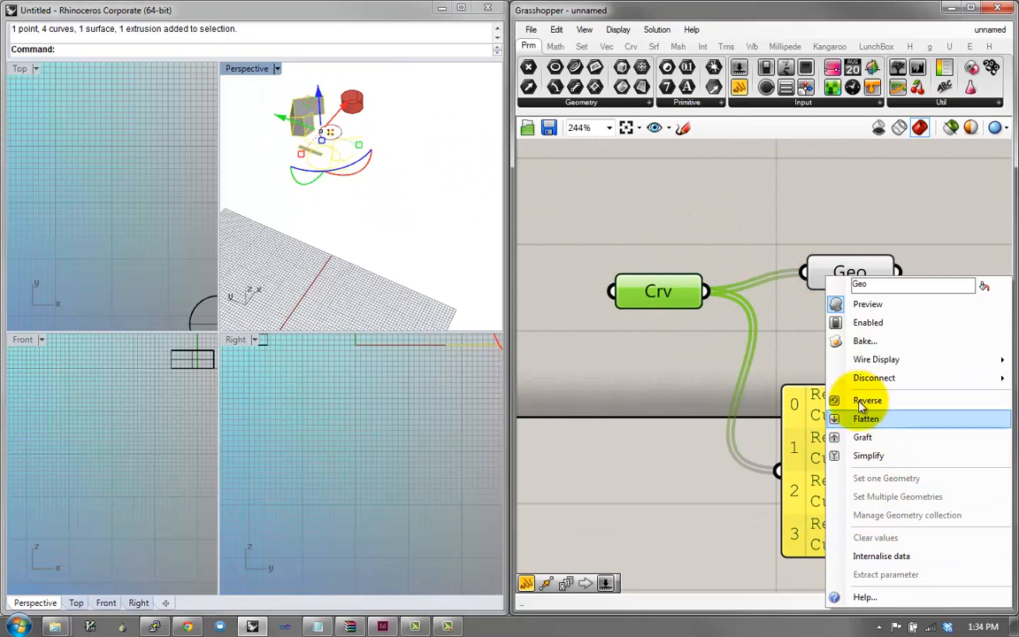
Add a second Geometry parameter above Crv and reference the selected Rhino objects in it as multiple geometries
double_click(631, 209)
text(geo)
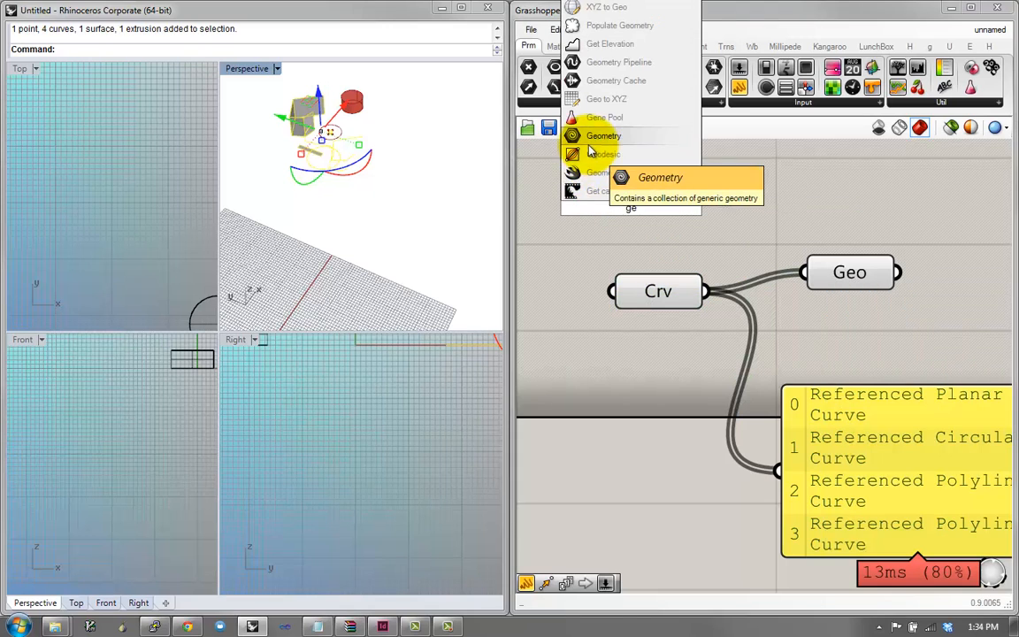
click(590, 139)
right_click(614, 199)
click(659, 425)
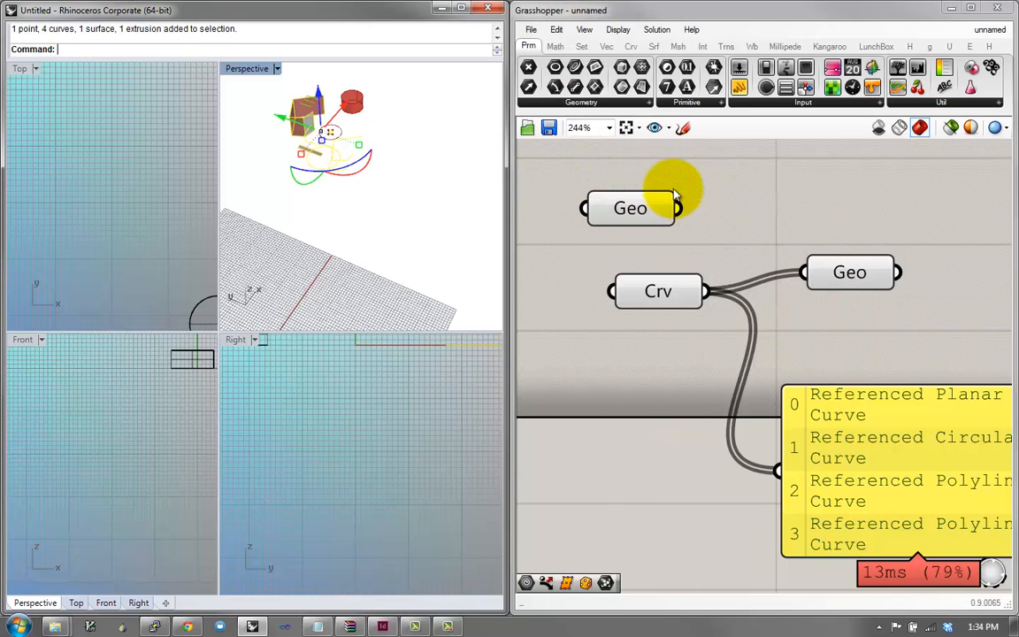
Connect the new Geo parameter's output to Crv's input and space the two components apart
drag(677, 209, 702, 295)
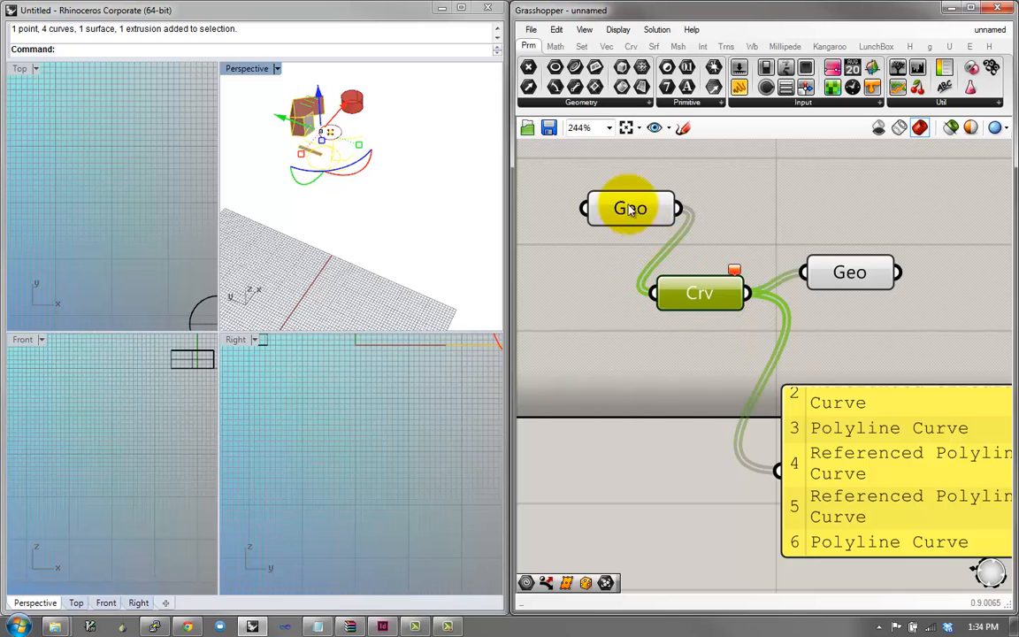
drag(632, 207, 554, 217)
drag(679, 283, 668, 269)
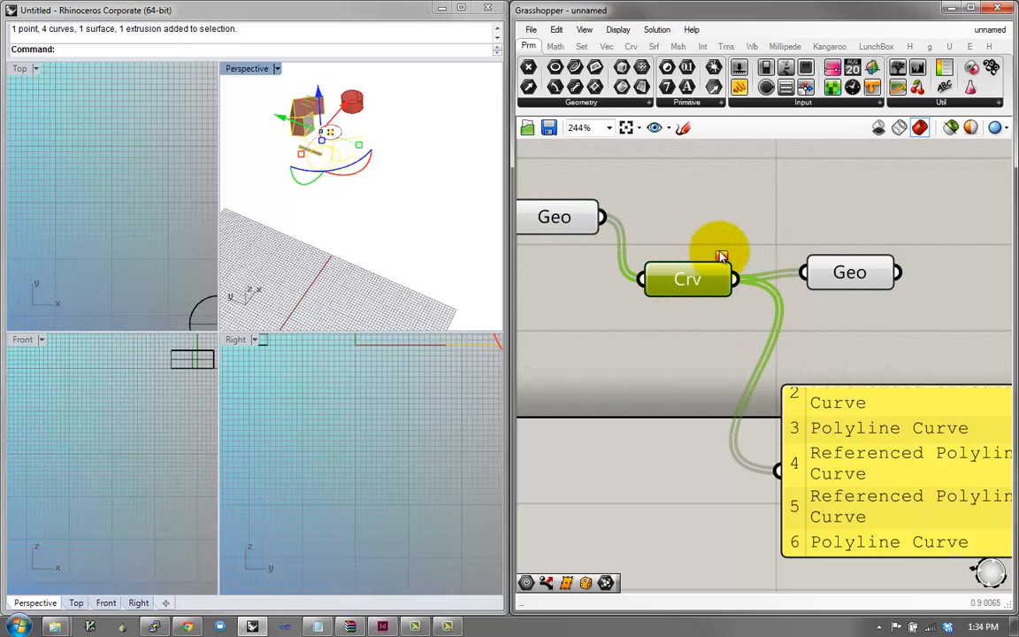
Check the Crv parameter's error message against the referenced Rhino objects in the Perspective view
mouse_move(721, 257)
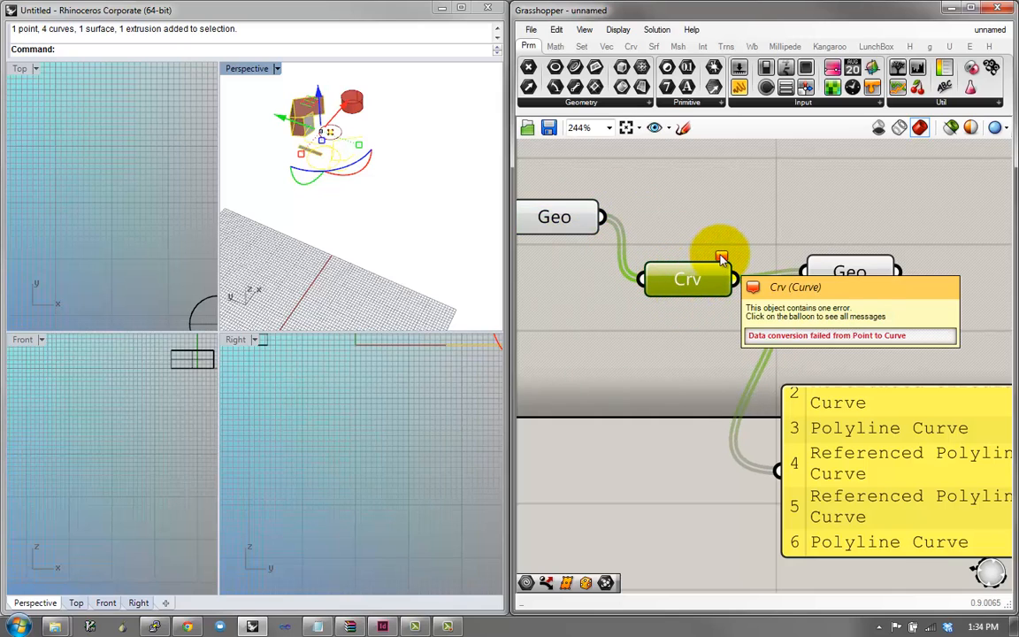
click(382, 114)
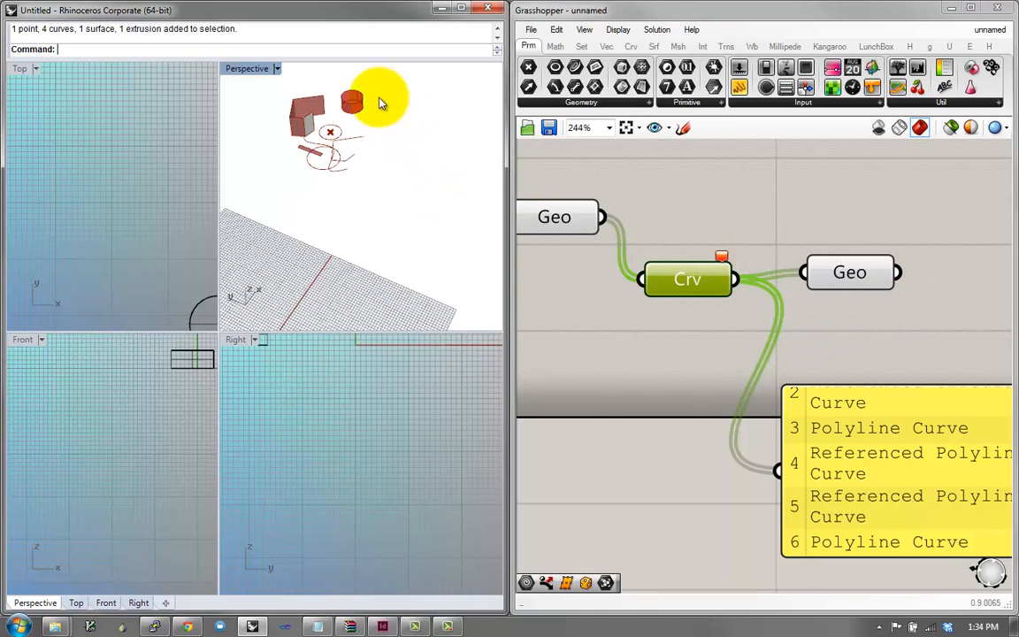
scroll(409, 130, up, 6)
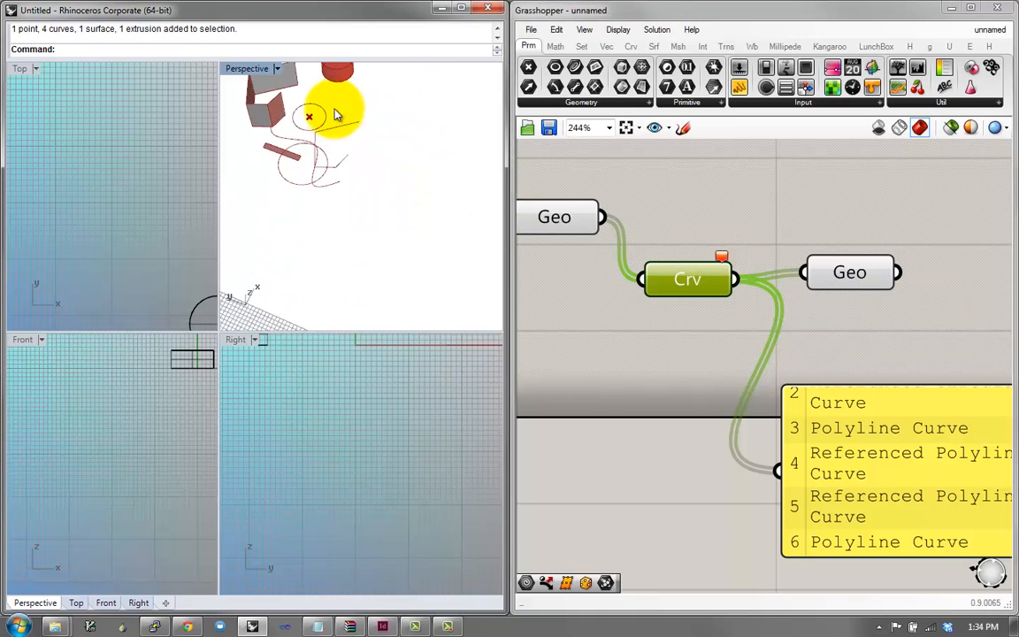
drag(686, 293, 708, 252)
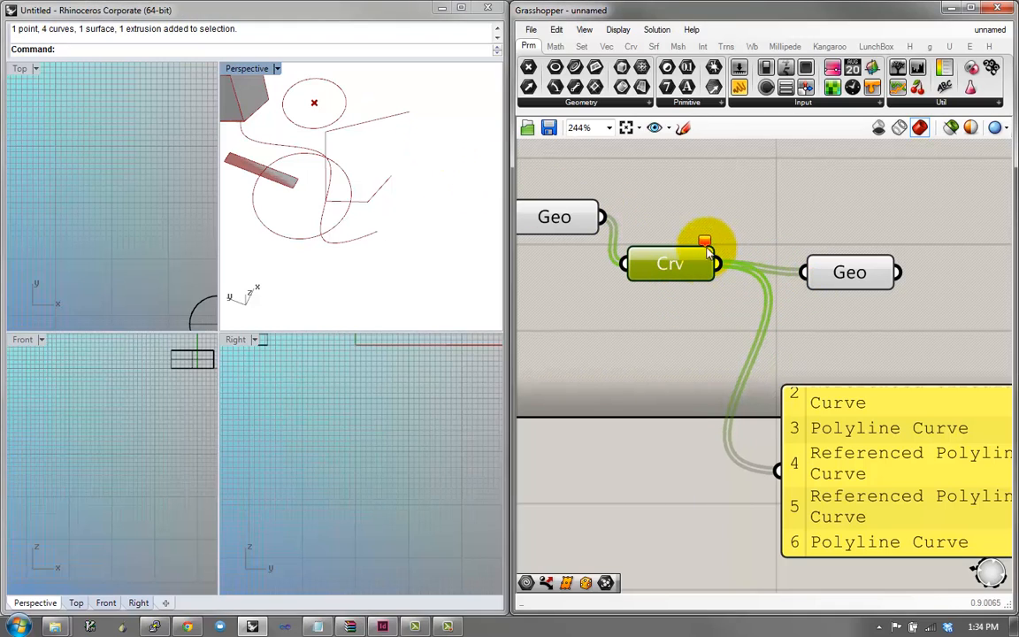
mouse_move(708, 250)
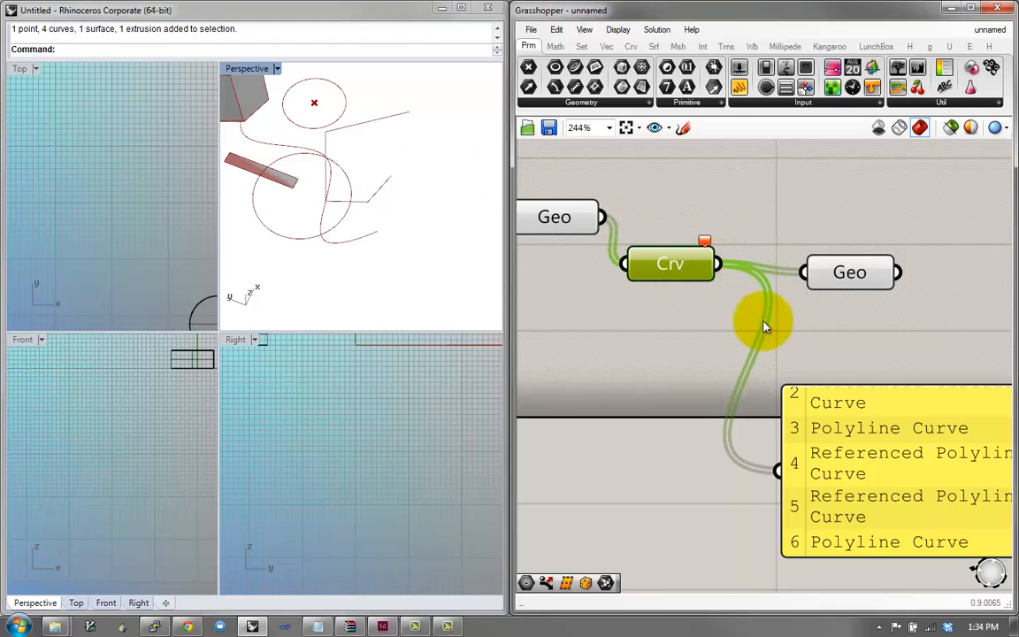
Review the whole list in the panel fed by Crv and reposition Crv between the two Geo parameters
right_drag(872, 422, 769, 364)
drag(946, 442, 946, 493)
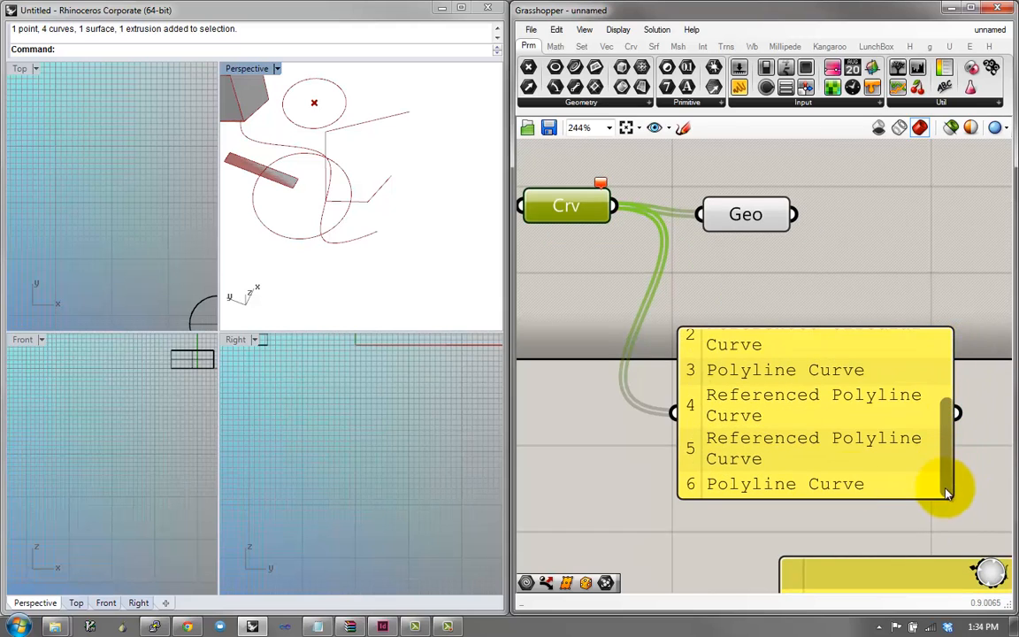
drag(945, 439, 937, 361)
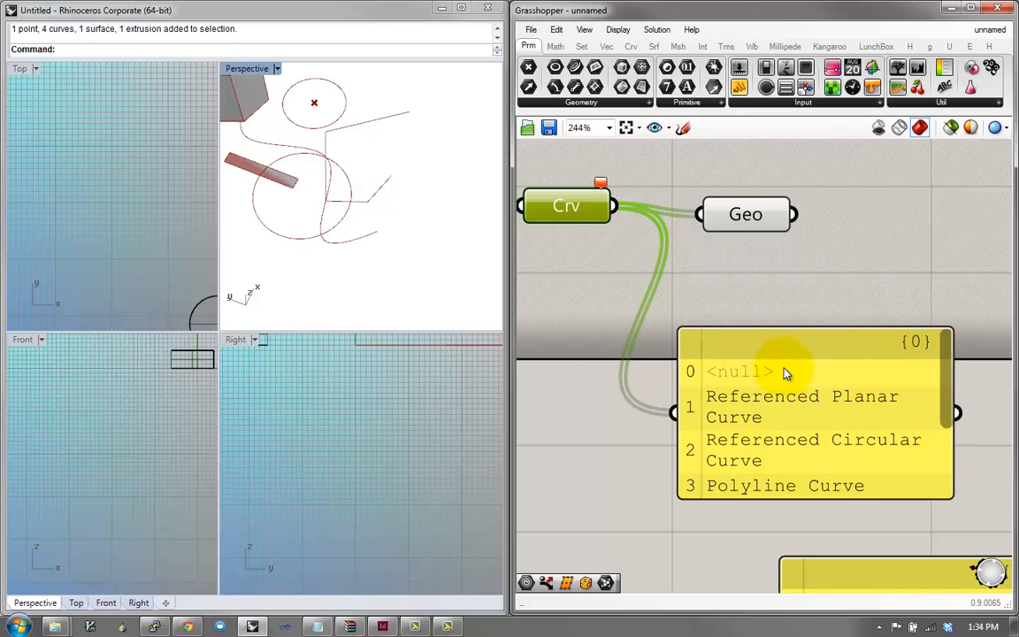
right_drag(831, 339, 1008, 409)
drag(757, 275, 778, 257)
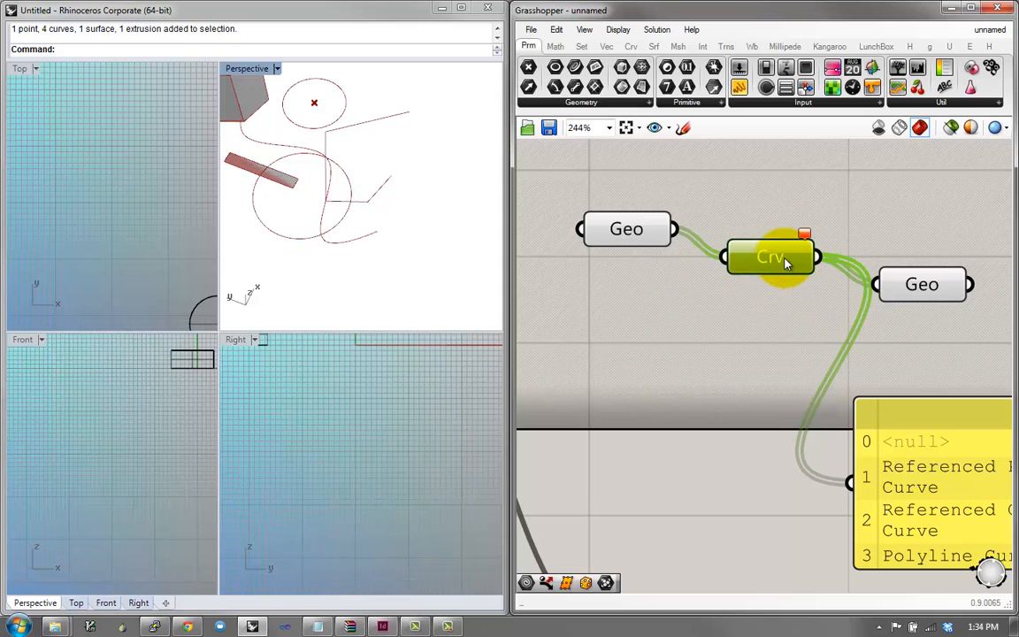
Add a Boolean Toggle above Crv and a Button component below the first Geo parameter
click(643, 104)
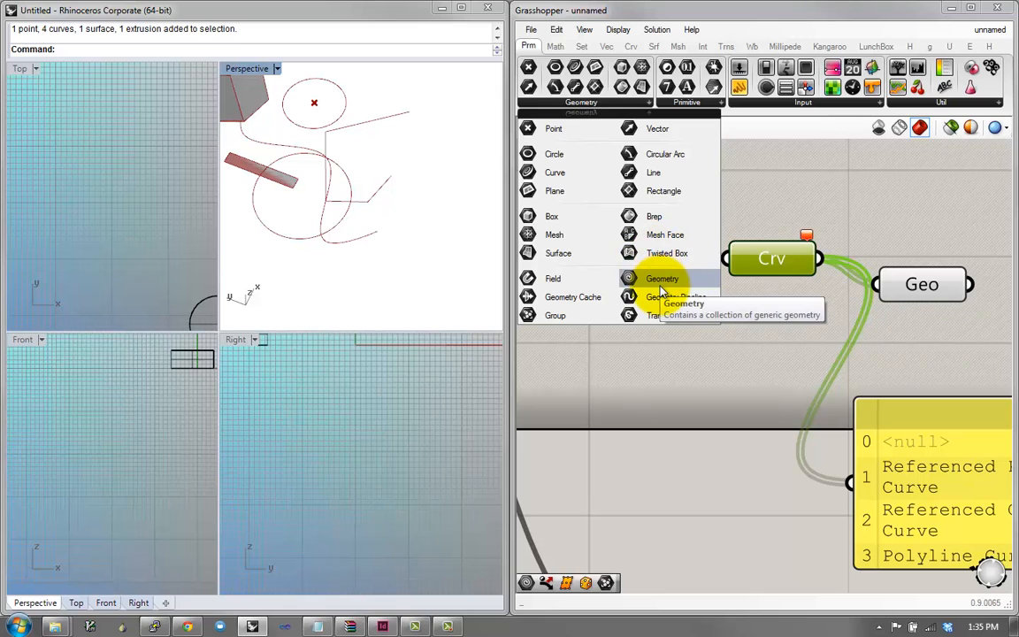
click(802, 103)
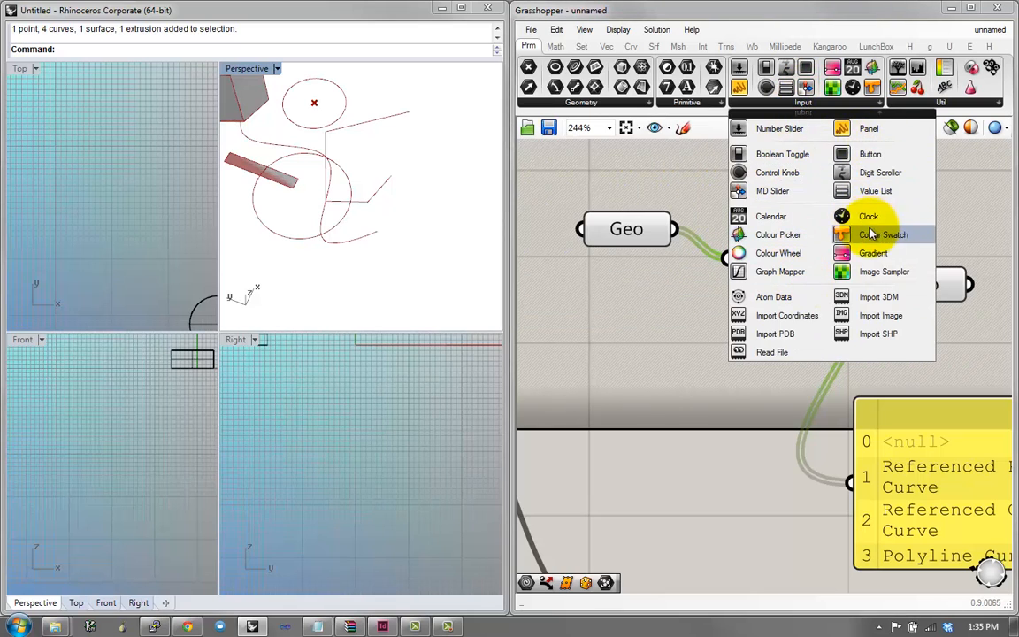
drag(782, 154, 783, 213)
click(782, 212)
click(783, 212)
click(802, 103)
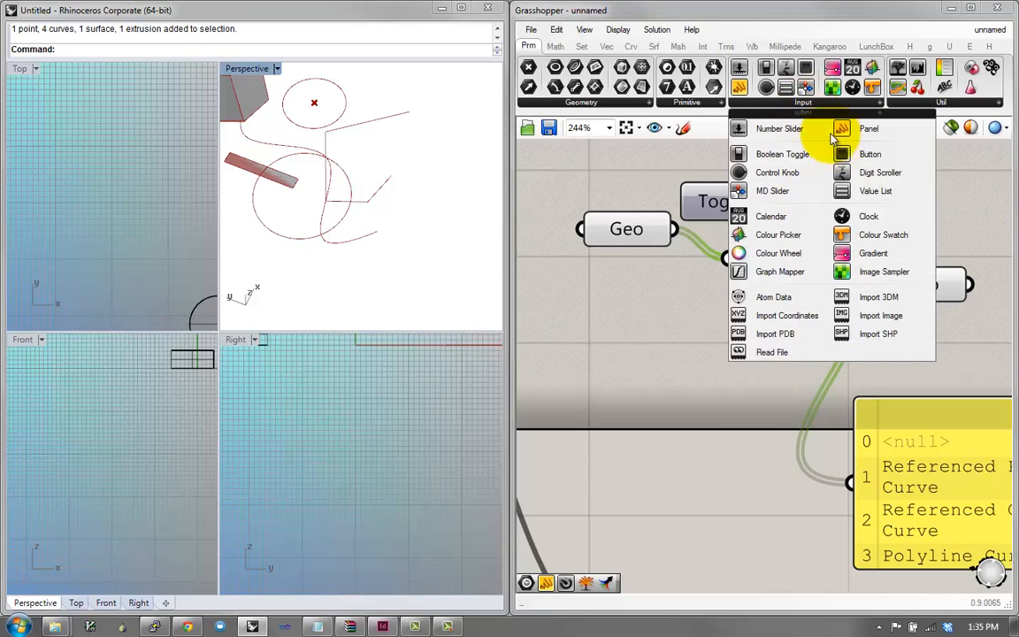
drag(856, 154, 681, 302)
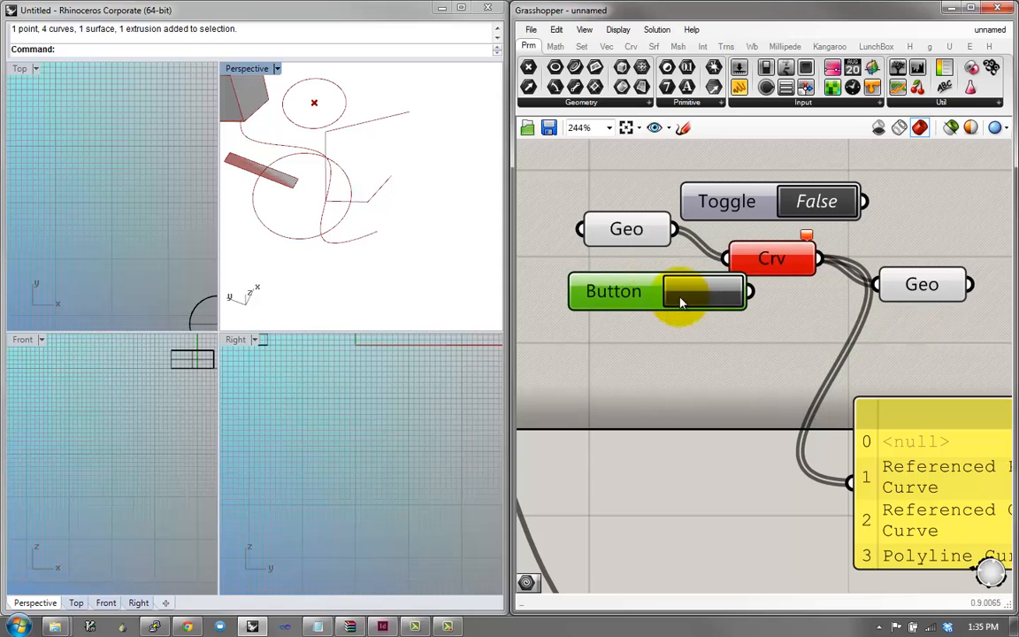
Add a Quick Graph component and place it in the free space above and beyond the second Geo parameter
click(898, 103)
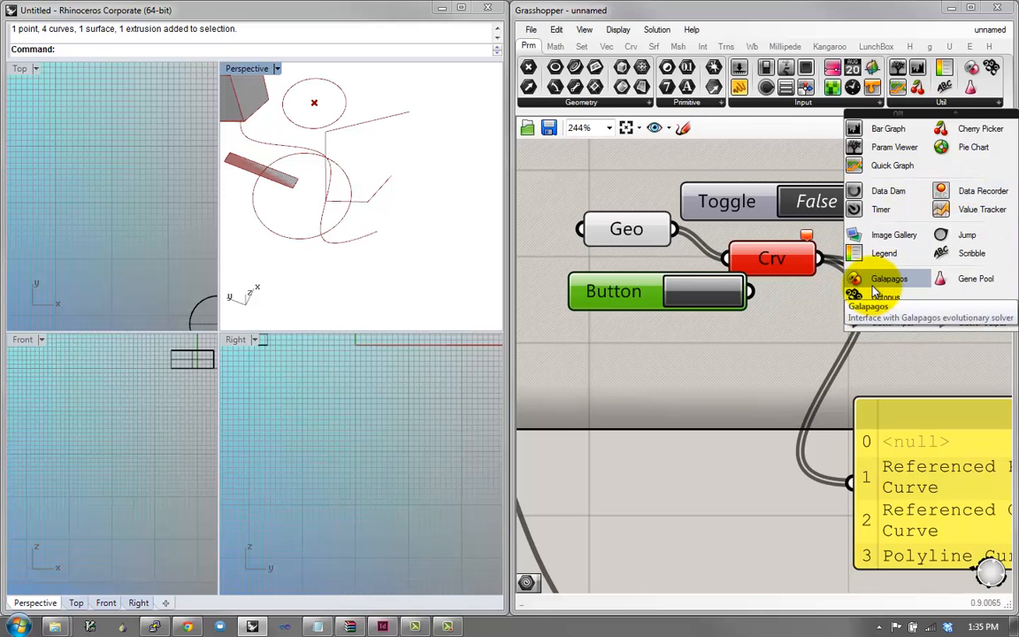
click(853, 171)
click(766, 363)
scroll(763, 363, down, 3)
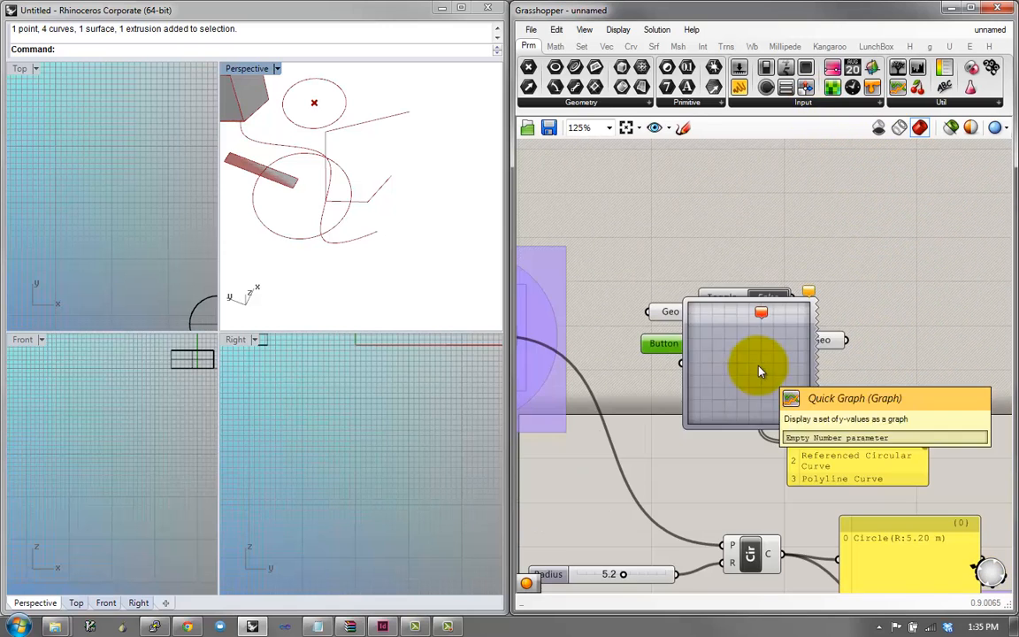
drag(762, 362, 918, 253)
right_drag(880, 275, 794, 427)
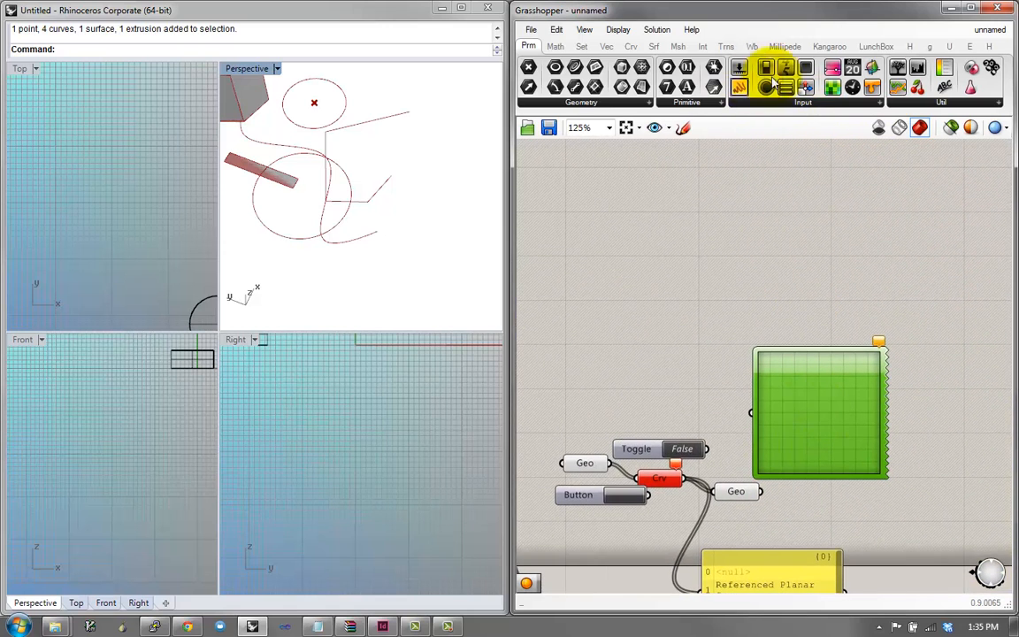
Show the Math component category and move the Geo parameter feeding Crv slightly upward, level with the Toggle
click(987, 46)
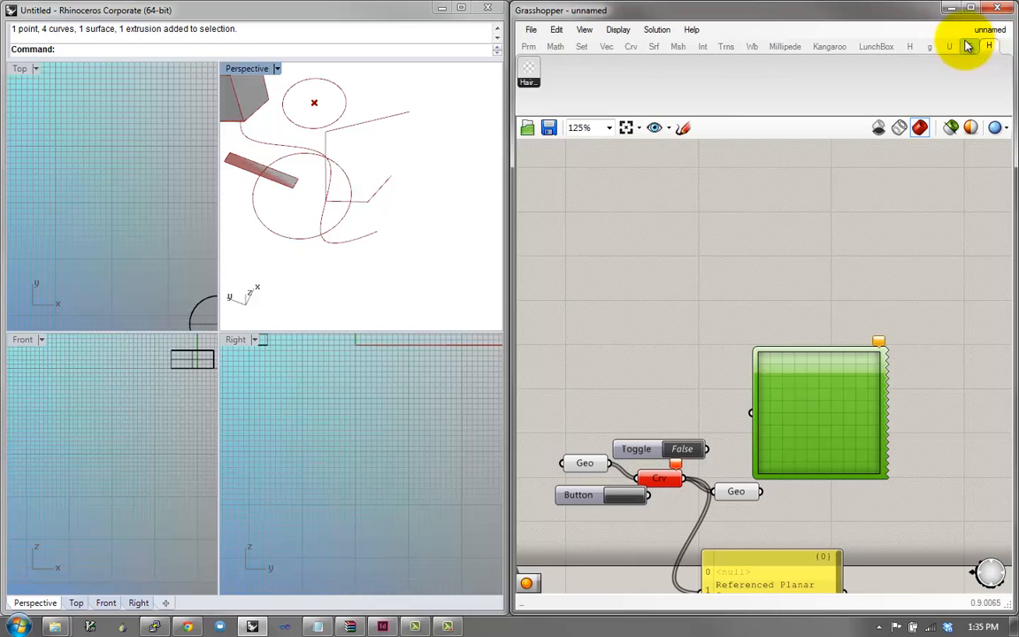
click(558, 48)
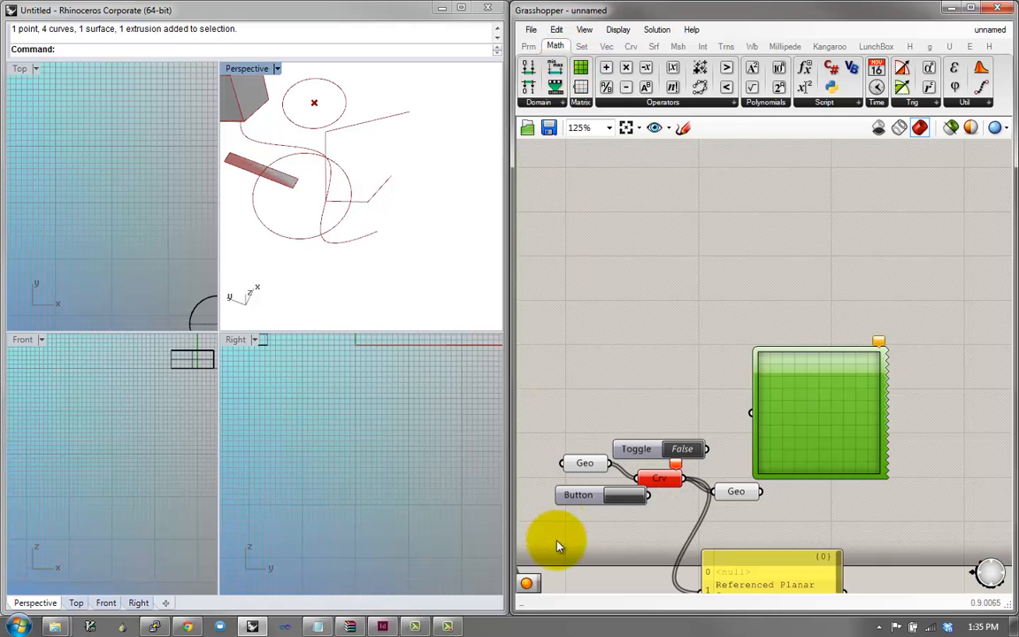
click(575, 474)
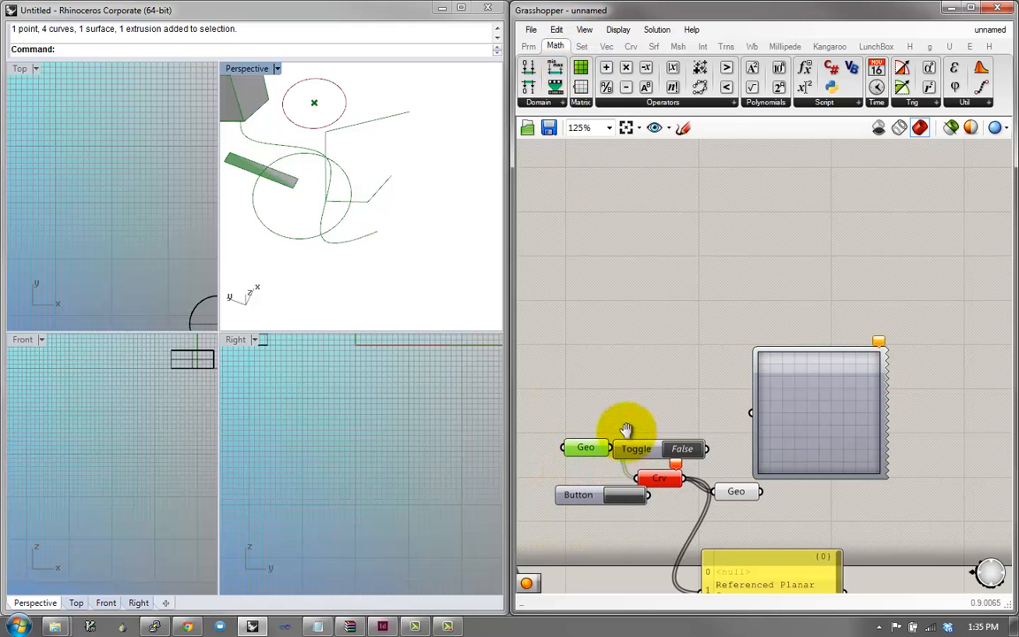
right_drag(625, 427, 689, 290)
Add three Data parameters in a row above the other components and connect them in series
click(660, 227)
right_click(648, 212)
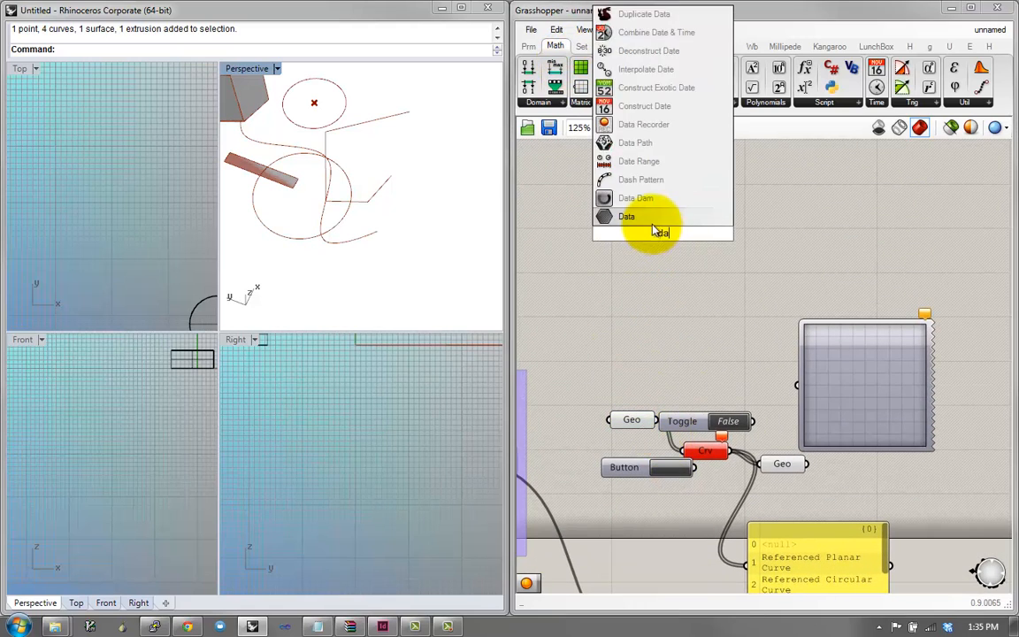
click(655, 223)
mouse_move(657, 236)
mouse_down()
mouse_move(641, 226)
mouse_move(663, 222)
mouse_up()
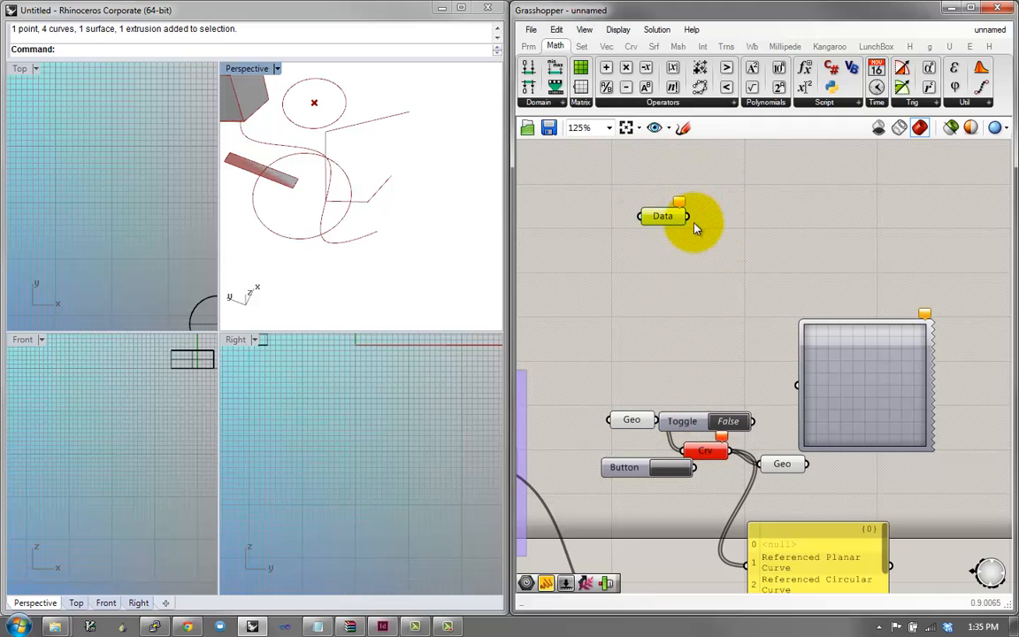
drag(752, 231, 759, 221)
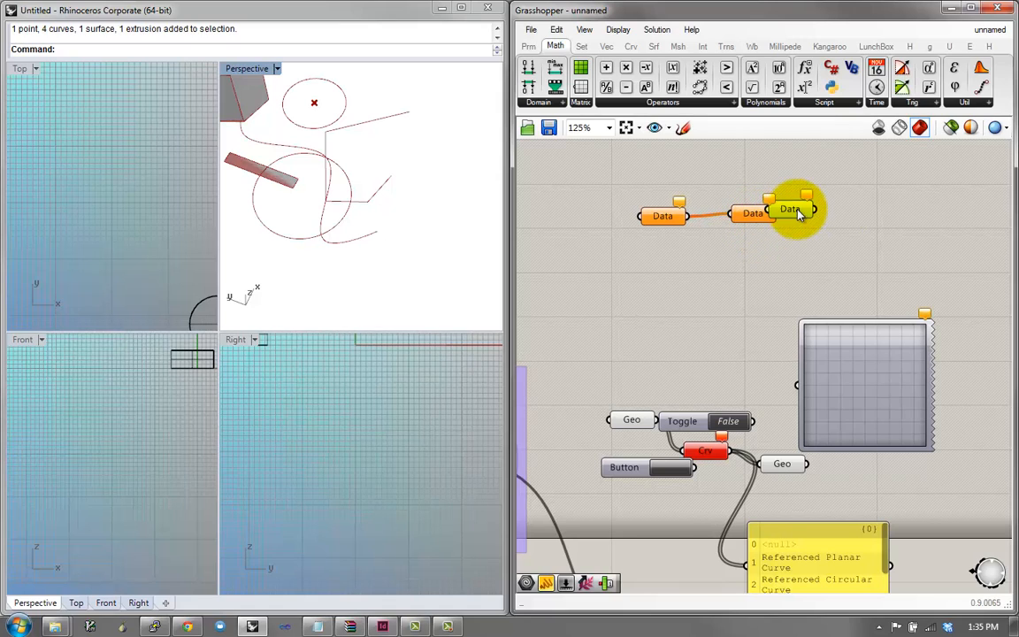
mouse_move(821, 223)
mouse_down()
mouse_move(775, 214)
mouse_move(824, 217)
mouse_up()
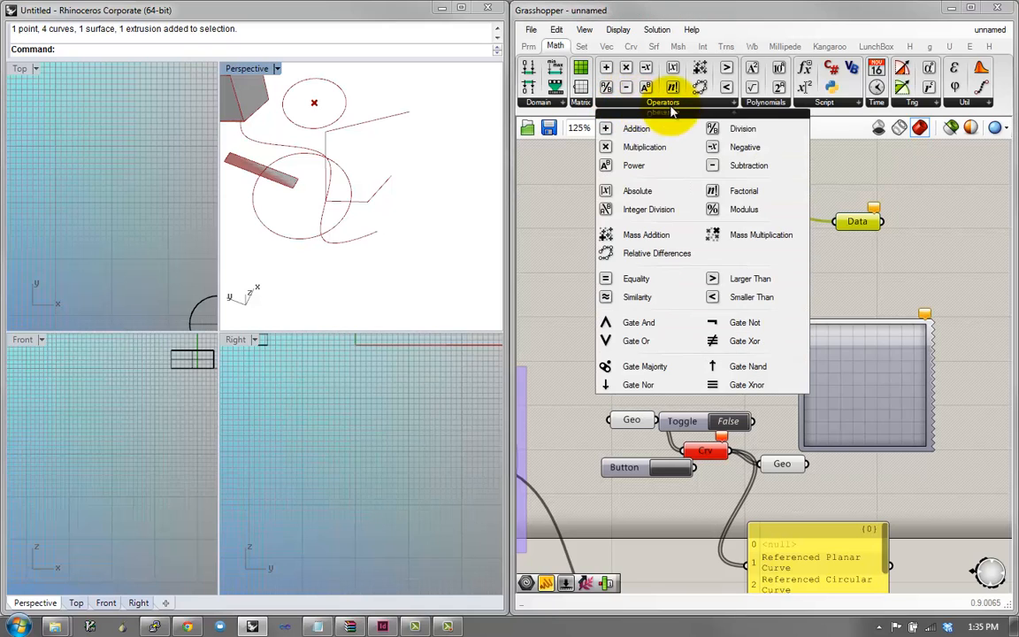
Browse the Math operators and script components, and add an Expression component below the row of Data parameters
mouse_move(812, 104)
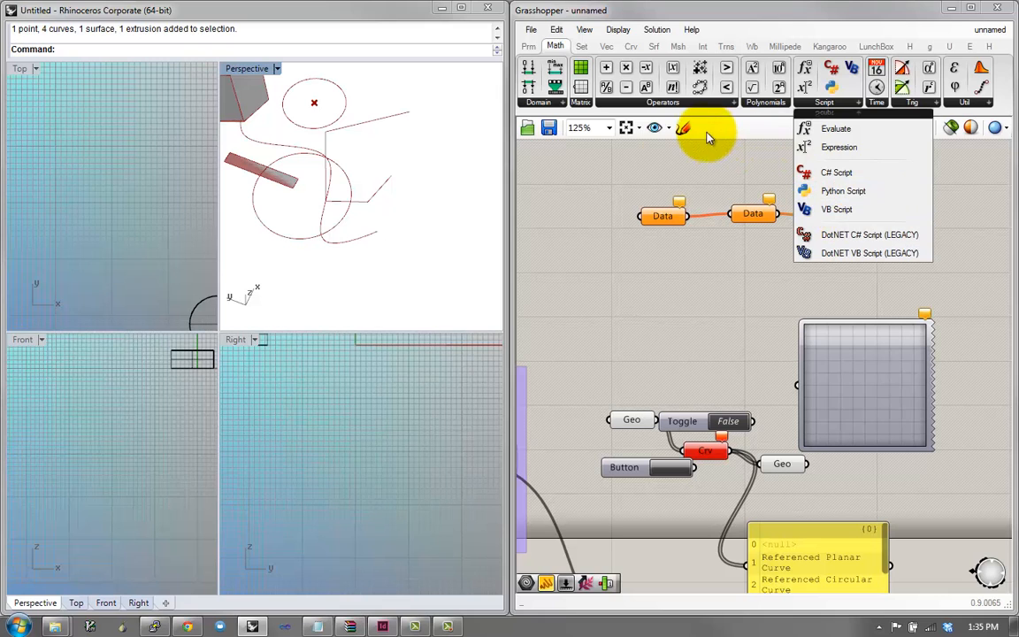
click(709, 103)
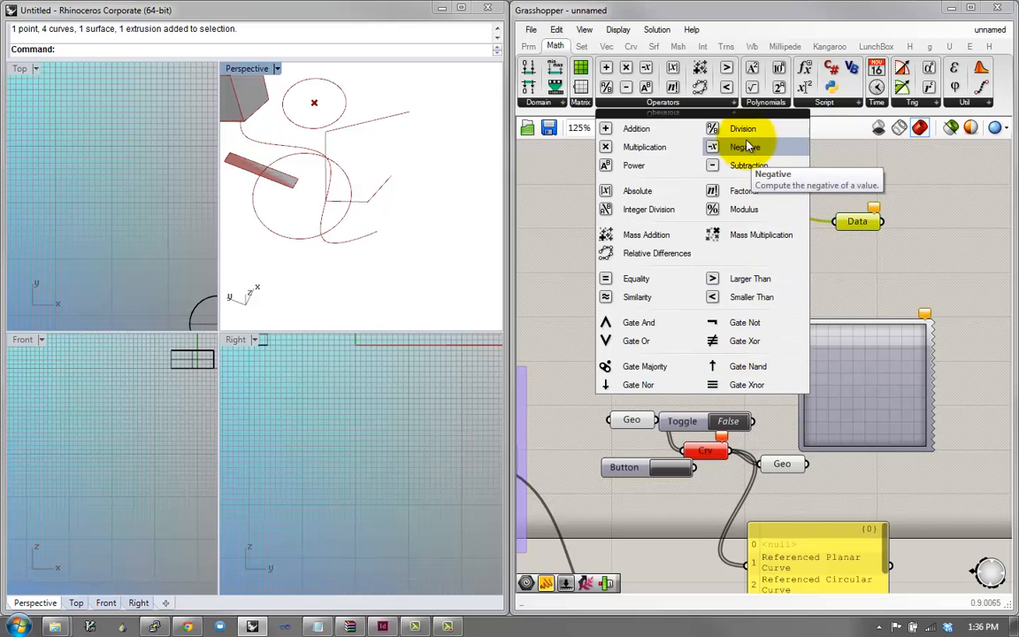
click(803, 103)
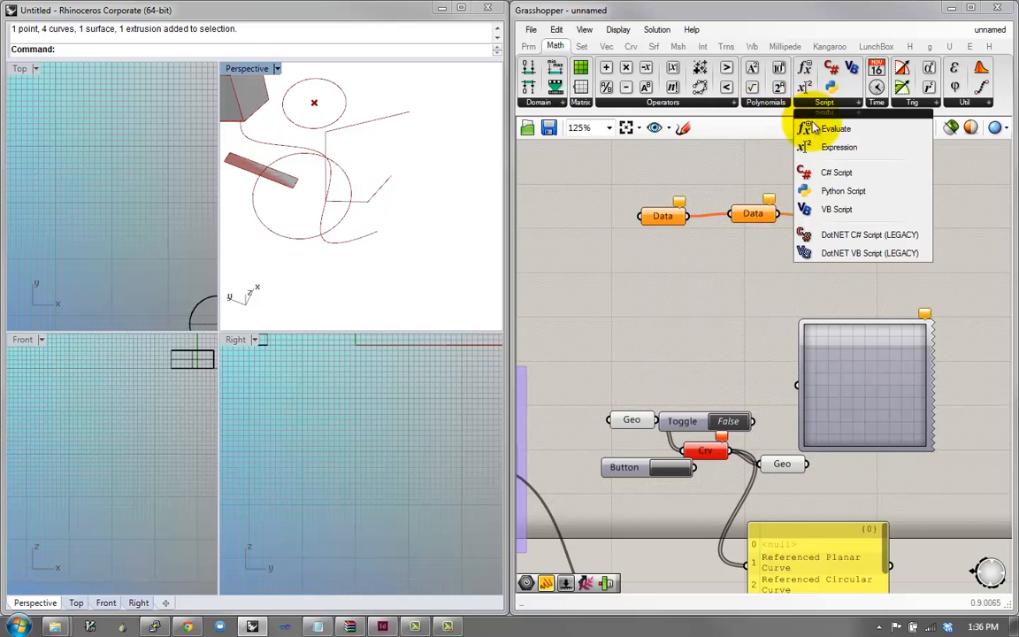
click(814, 148)
click(743, 277)
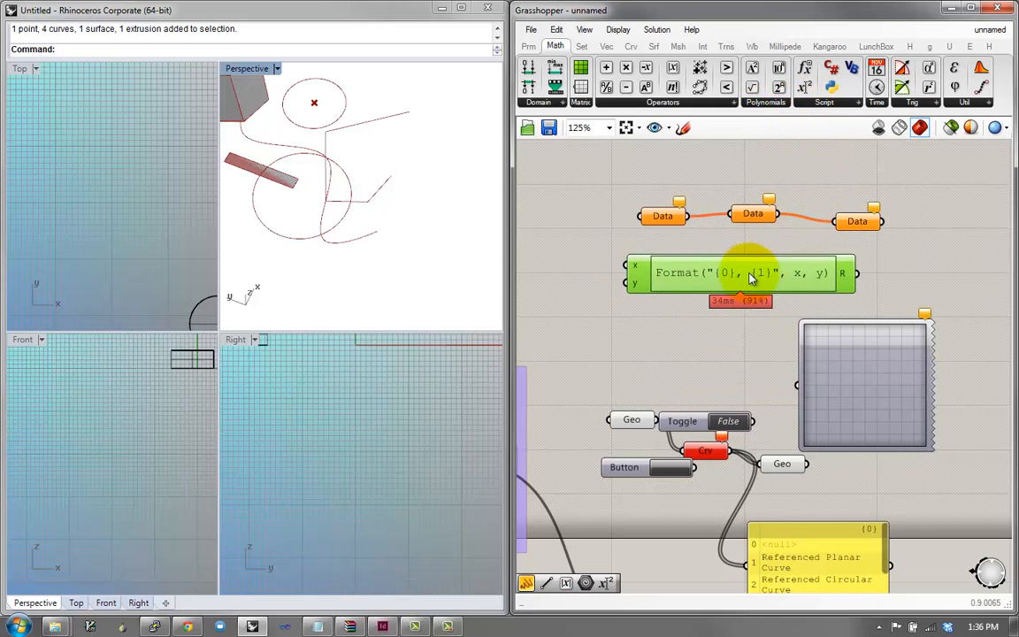
Add an Evaluate component and position it below the Expression component
click(808, 102)
click(822, 128)
click(706, 357)
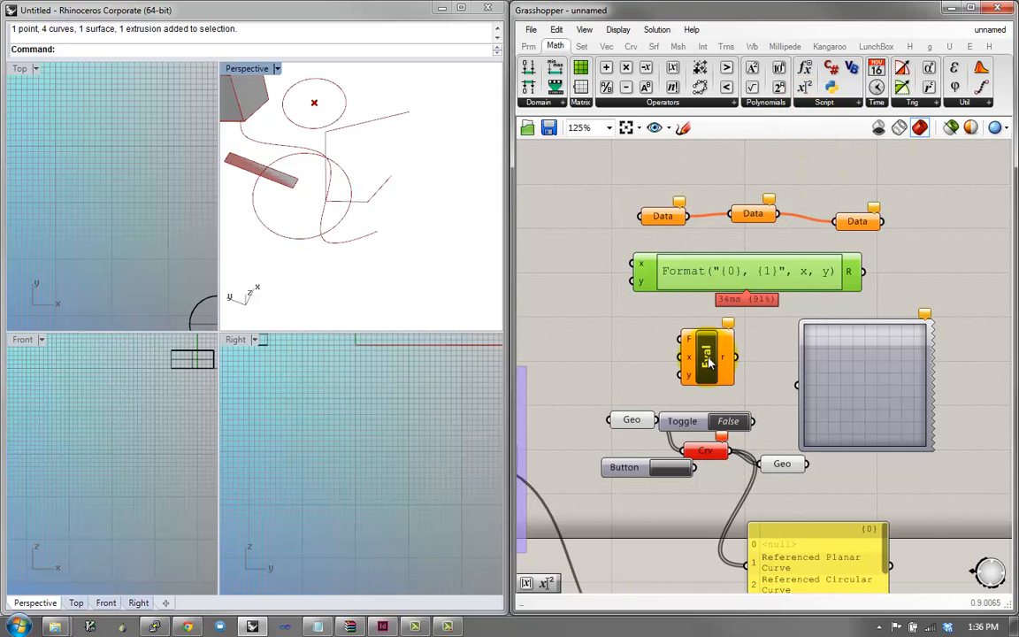
drag(712, 363, 722, 363)
right_drag(724, 279, 719, 295)
Replace the Expression component's formula with x+y^2 in the Expression Designer
click(729, 293)
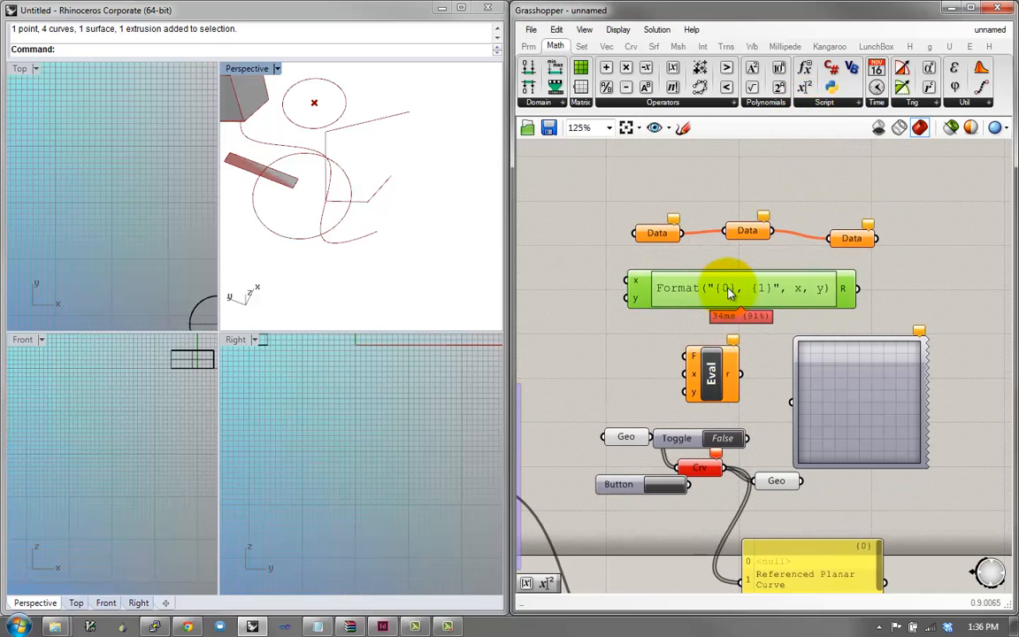
double_click(728, 293)
drag(750, 296, 435, 292)
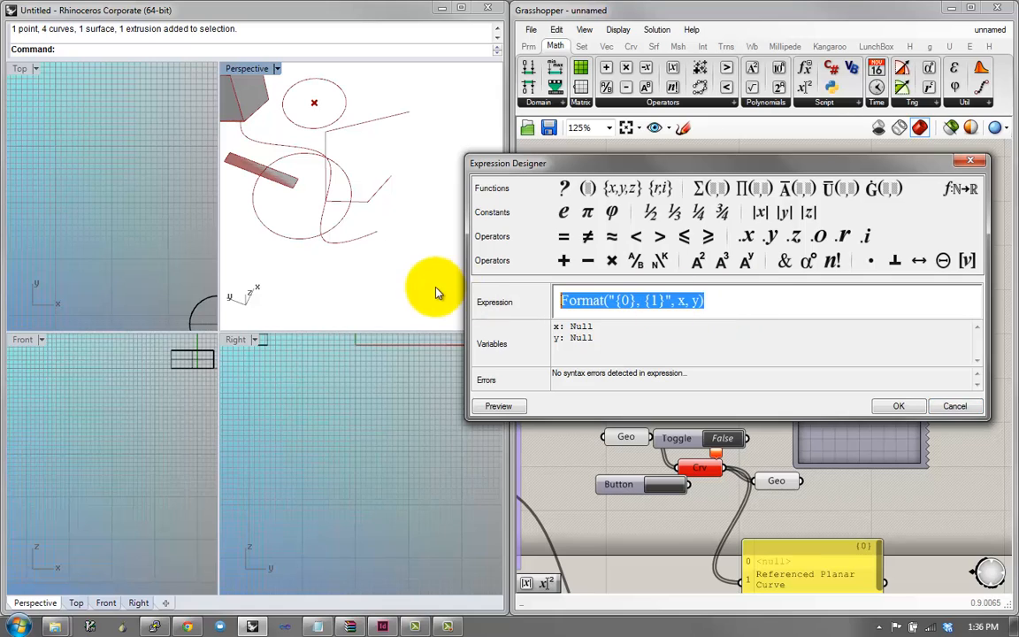
text(x+)
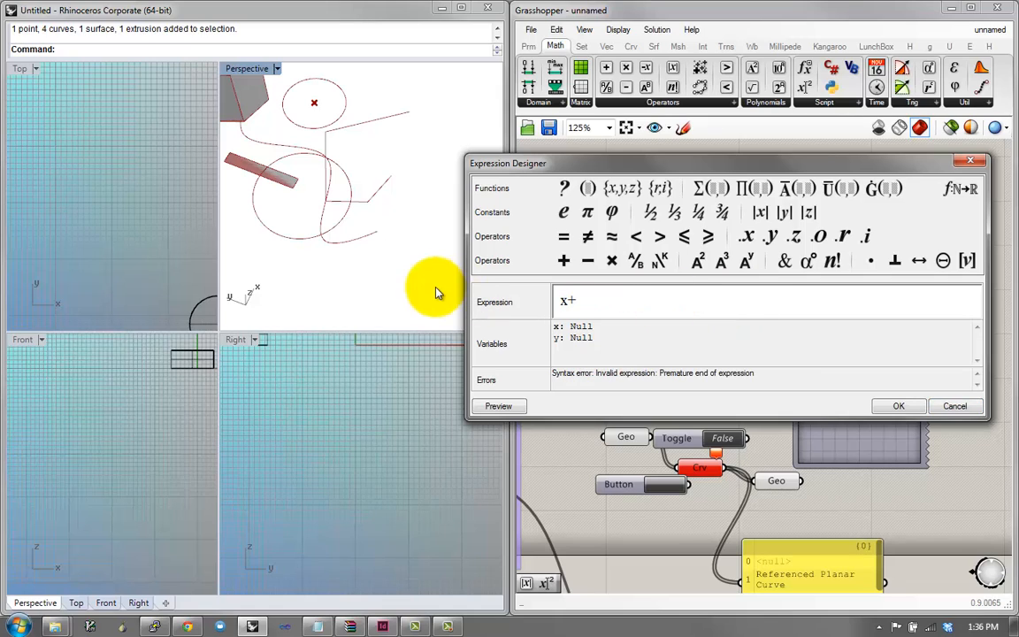
text(y^2)
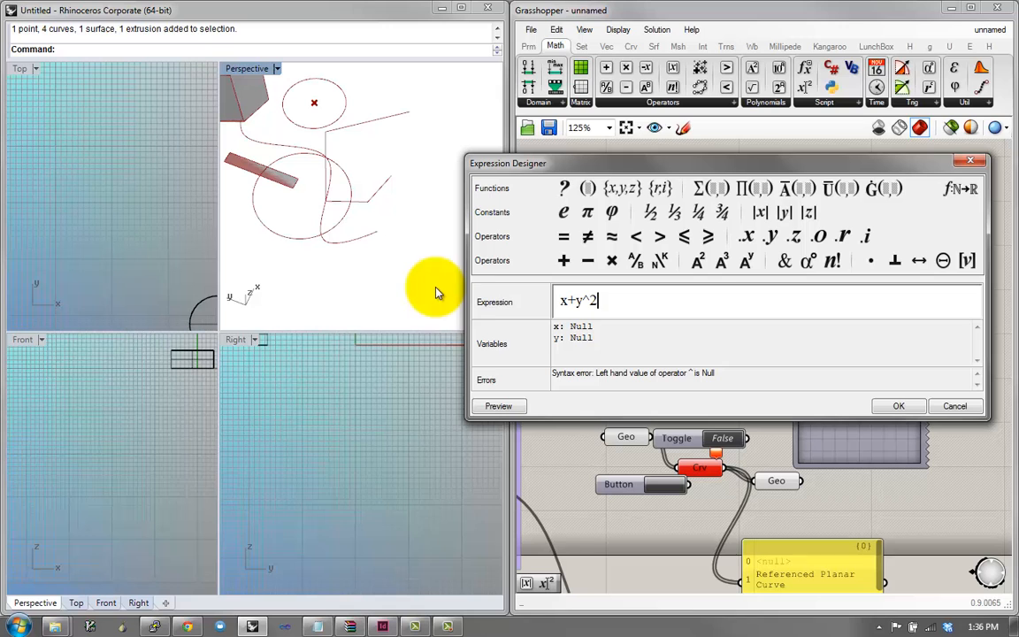
click(899, 406)
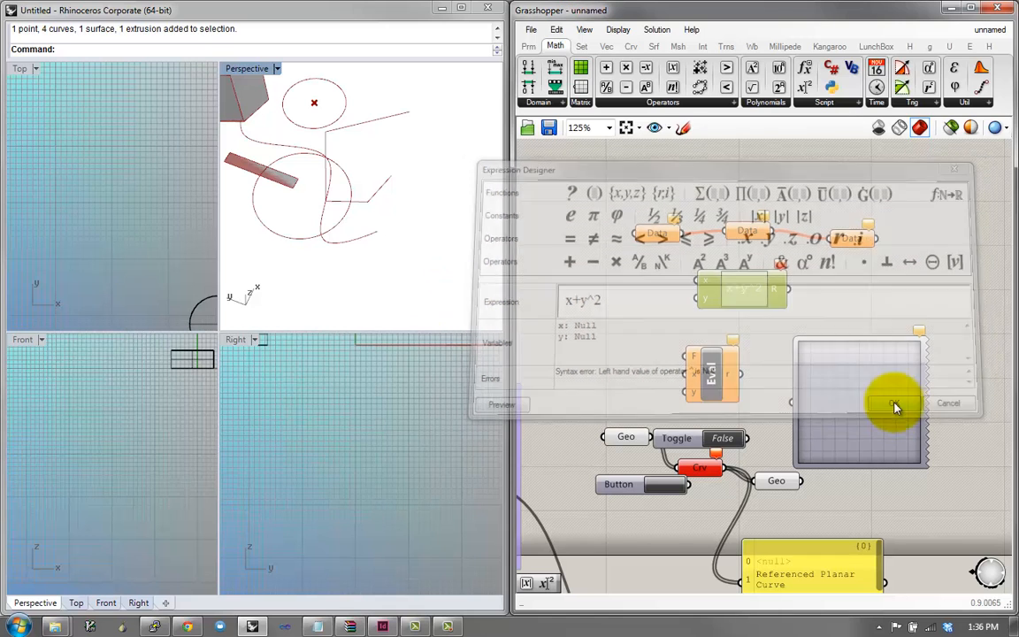
Adjust the positions of the second and third Data parameters to tidy their row
right_drag(788, 320, 775, 335)
scroll(740, 315, up, 2)
scroll(731, 315, down, 2)
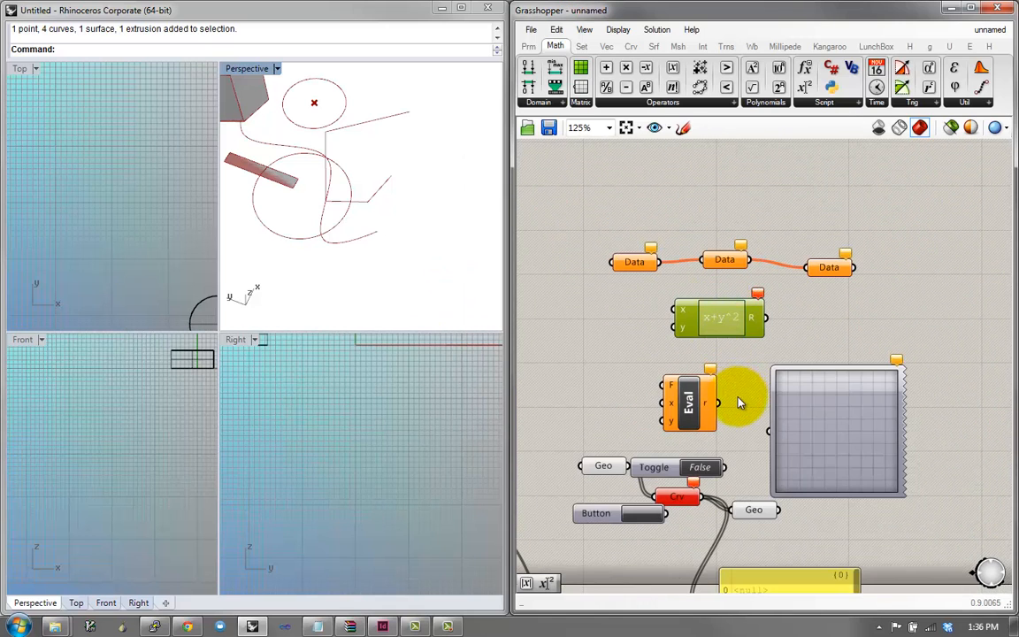
right_drag(739, 306, 734, 353)
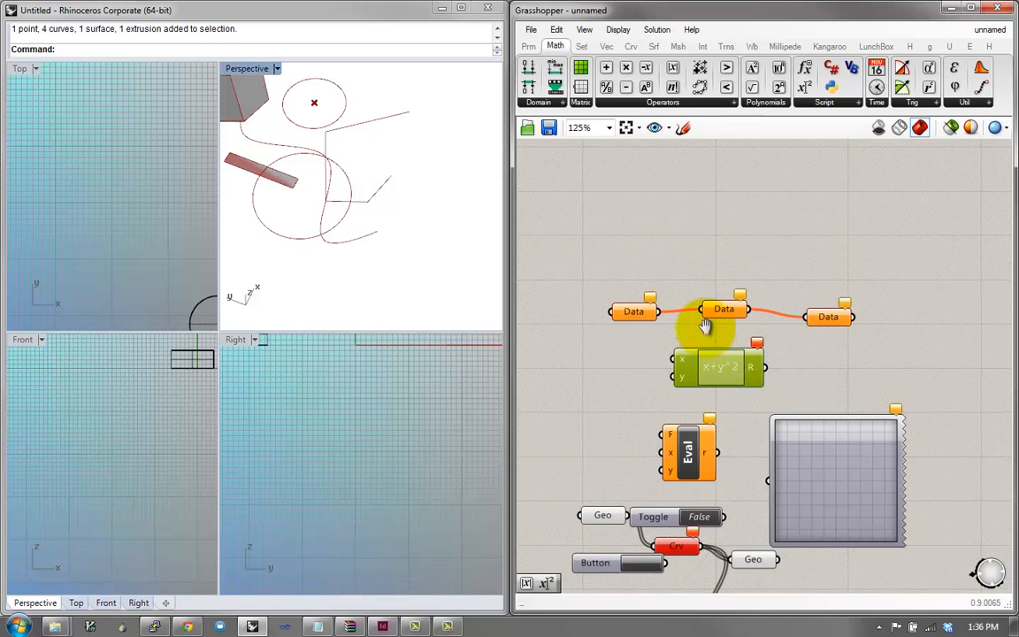
click(734, 310)
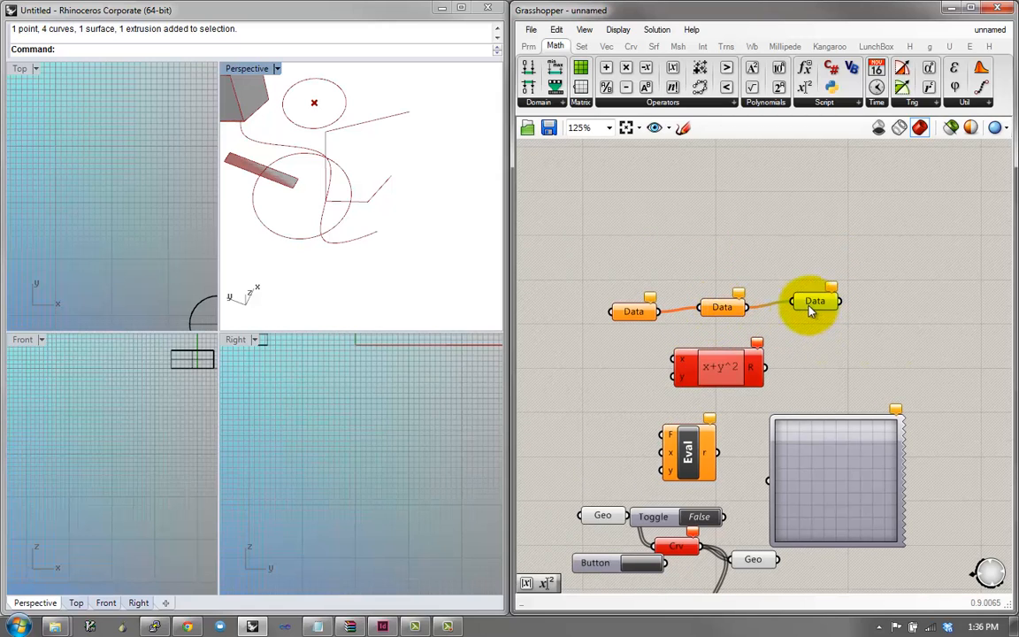
Look into the Set category's list components, and delete the demonstration components placed above the circle-extrusion definition
scroll(779, 325, up, 2)
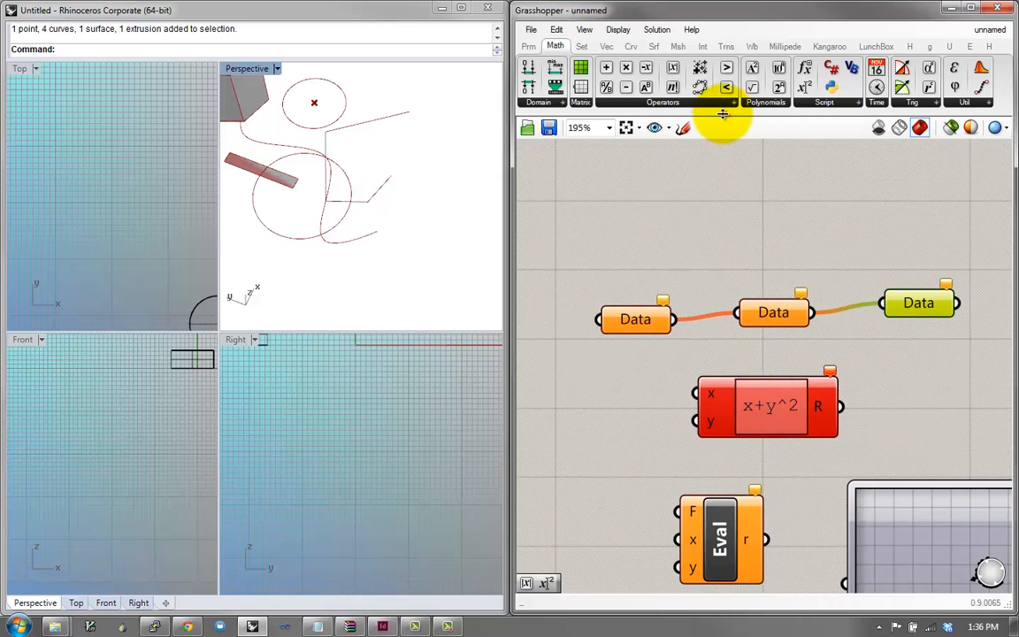
click(583, 46)
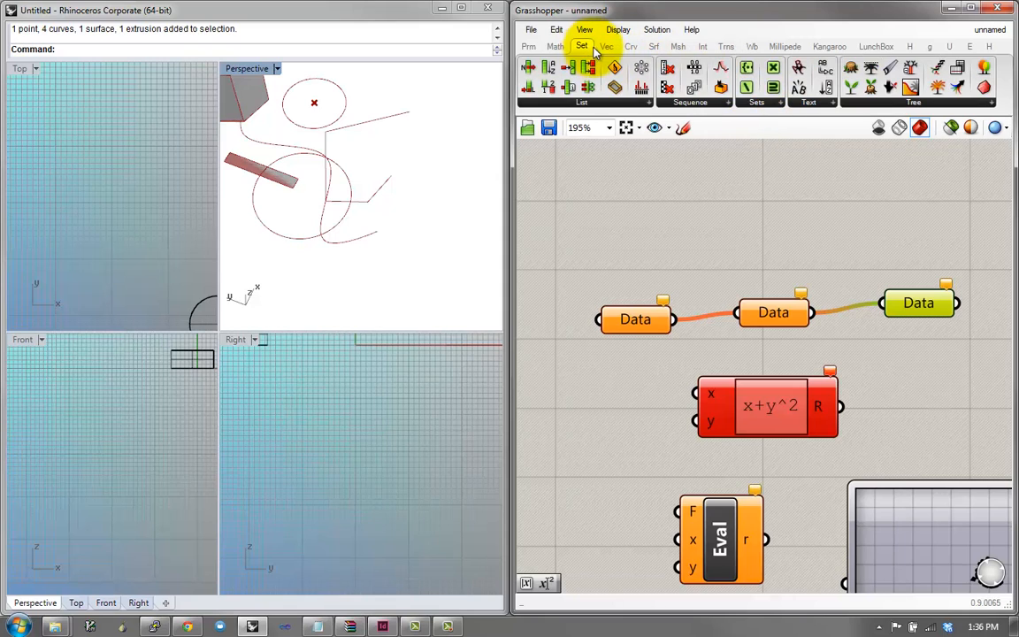
click(582, 102)
scroll(754, 238, down, 5)
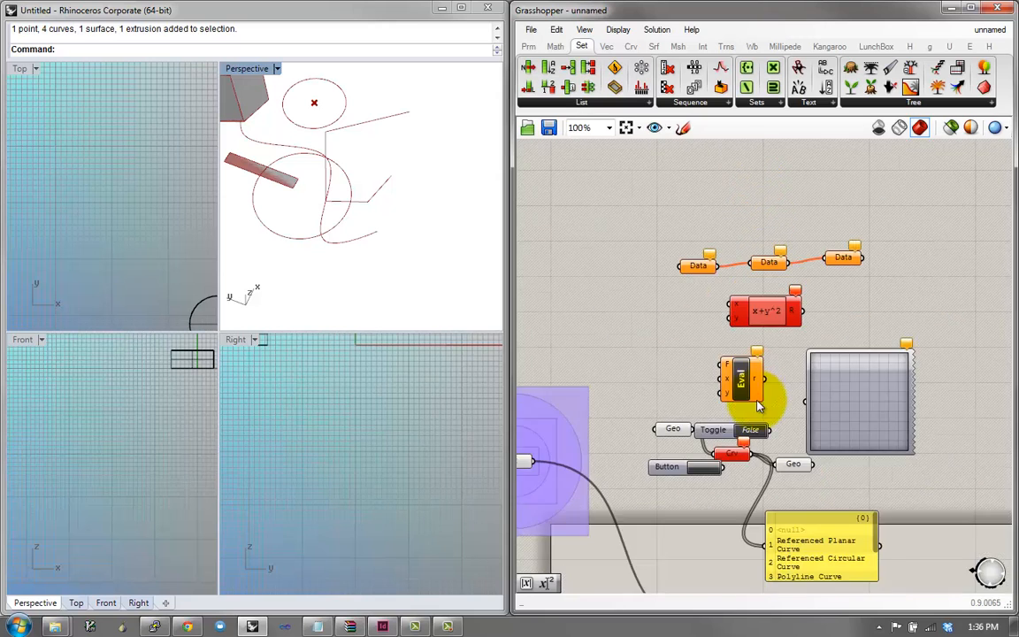
scroll(787, 278, down, 3)
mouse_move(851, 183)
mouse_down()
mouse_move(770, 307)
mouse_move(723, 346)
mouse_up()
key(Delete)
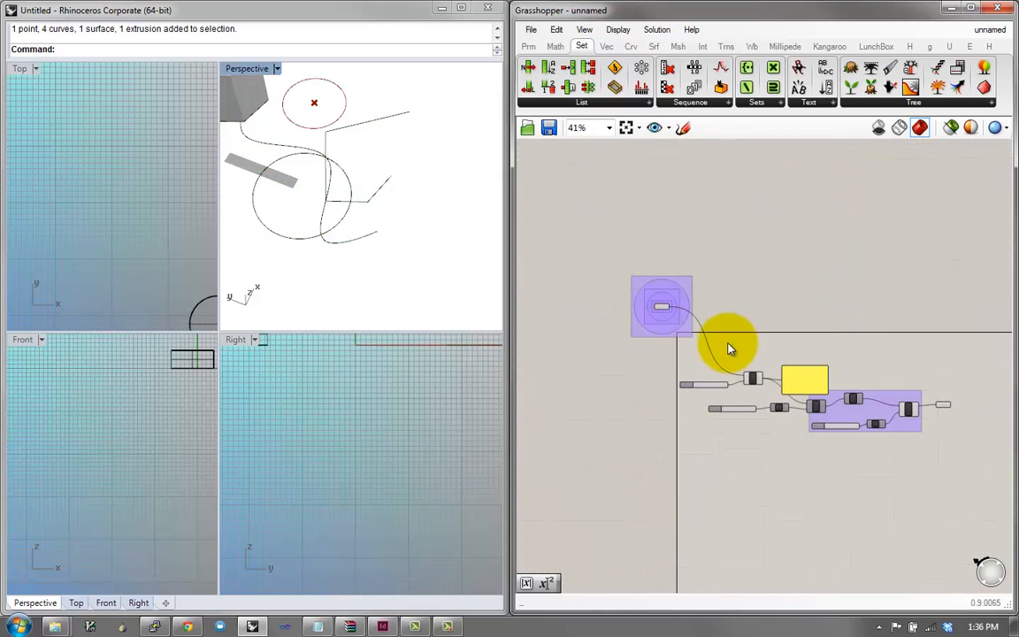
Delete the leftover curves, narrow surface and grey extruded solids from the Perspective viewport
scroll(402, 138, down, 3)
shift+right_drag(404, 135, 415, 176)
scroll(414, 177, down, 6)
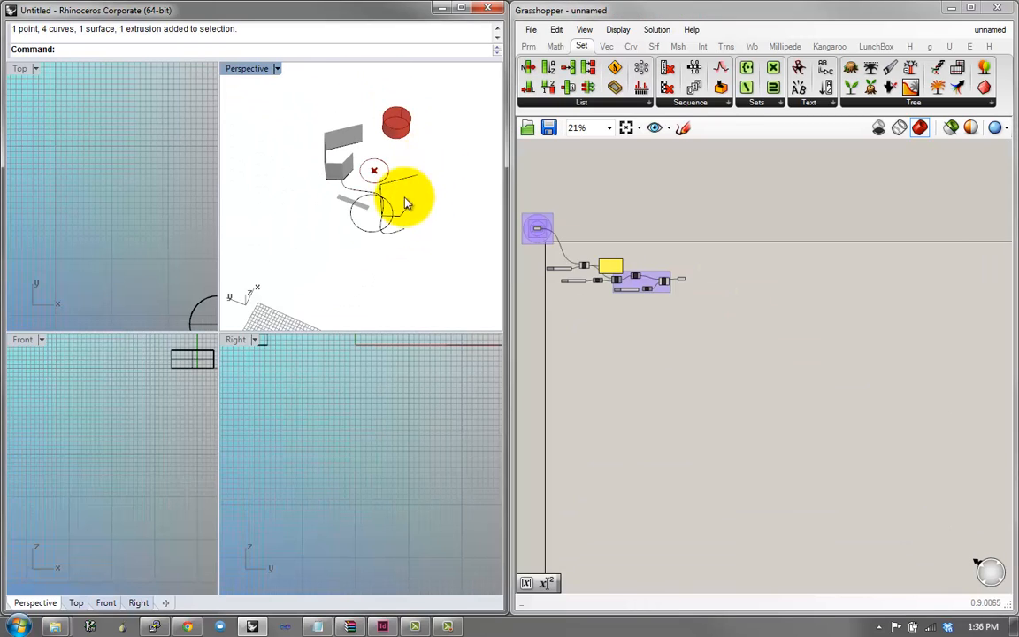
click(383, 214)
click(404, 208)
drag(431, 205, 346, 229)
key(Delete)
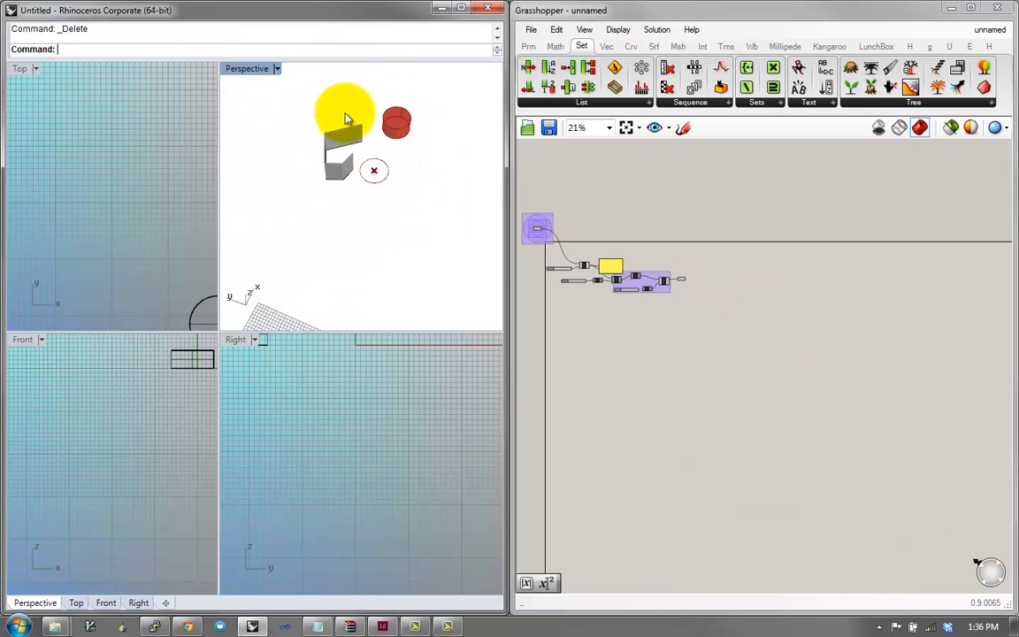
click(347, 134)
key(Delete)
Add a Series component below the purple group containing the Move component
right_drag(593, 283, 594, 284)
scroll(594, 283, up, 8)
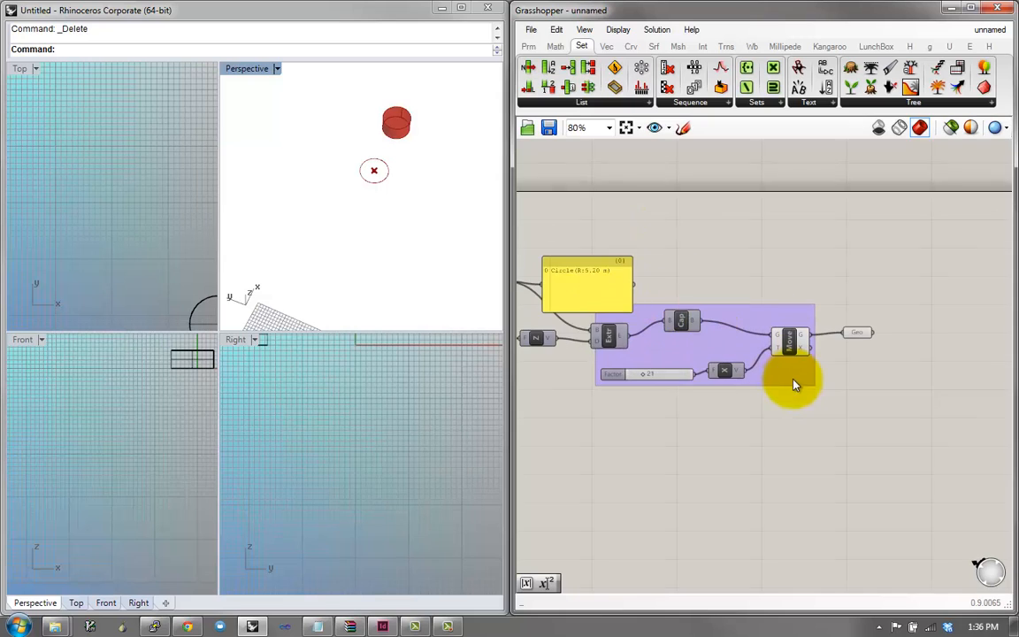
double_click(731, 459)
text(ser)
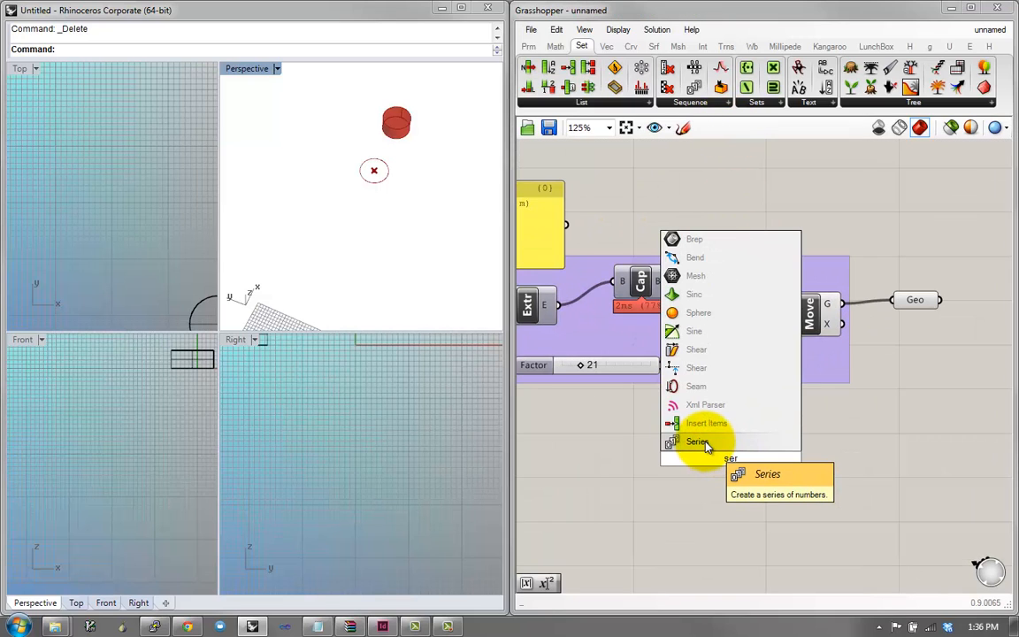
click(699, 443)
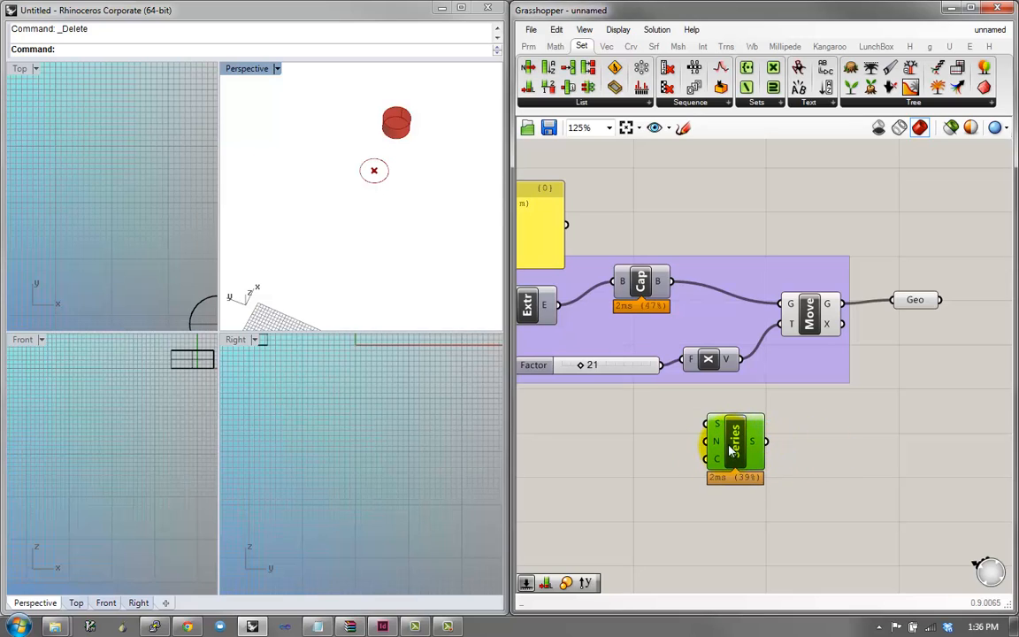
drag(730, 449, 705, 449)
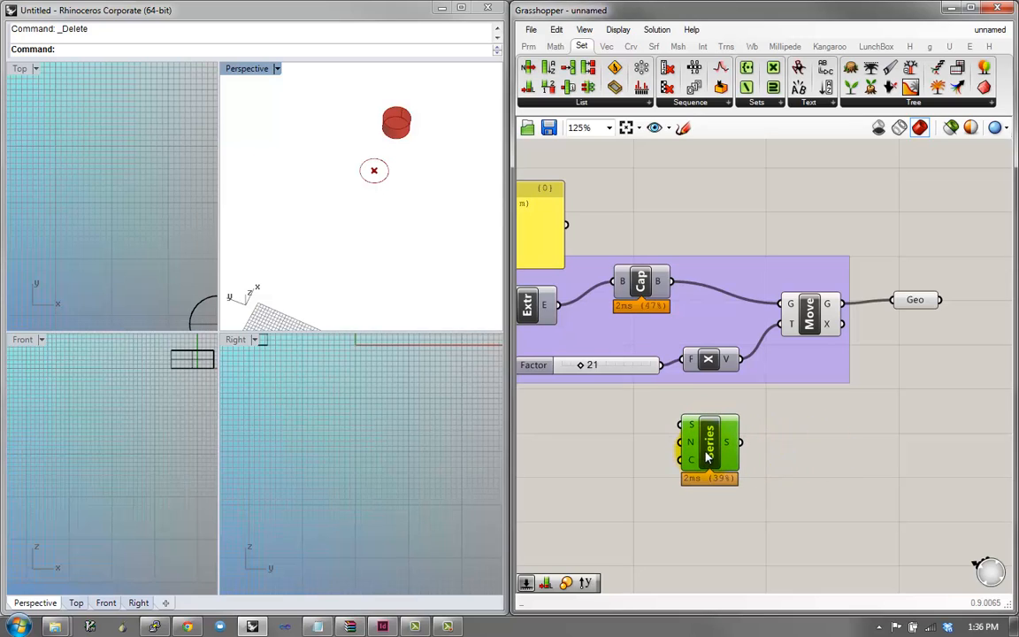
Add a Panel beside the Series component, connect it to the Series output, and enlarge it to list the values
double_click(794, 441)
text(panel)
click(840, 445)
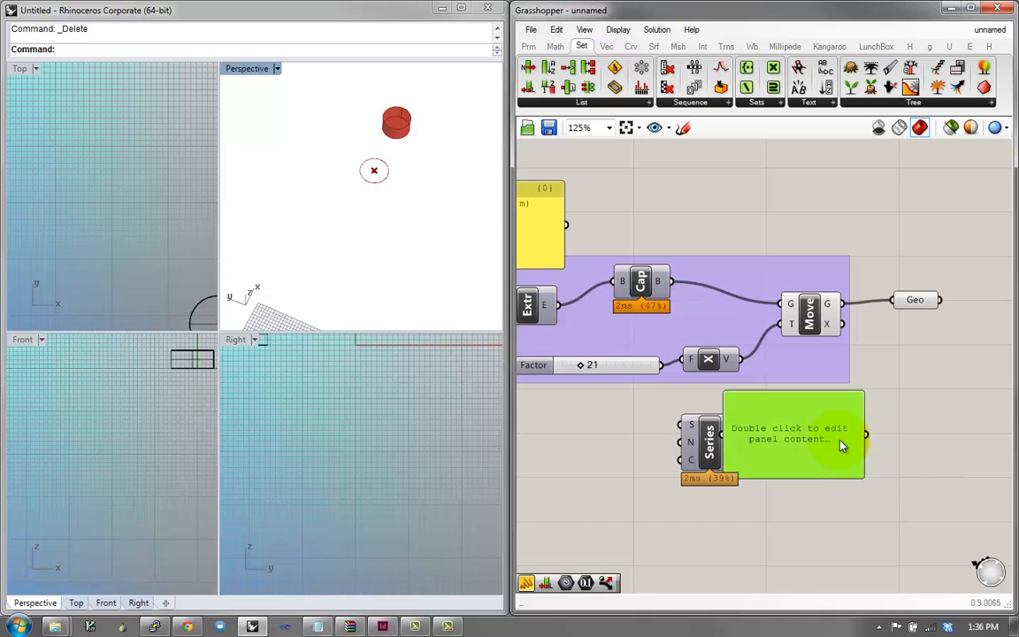
drag(840, 442, 883, 449)
drag(760, 439, 767, 440)
drag(798, 443, 791, 447)
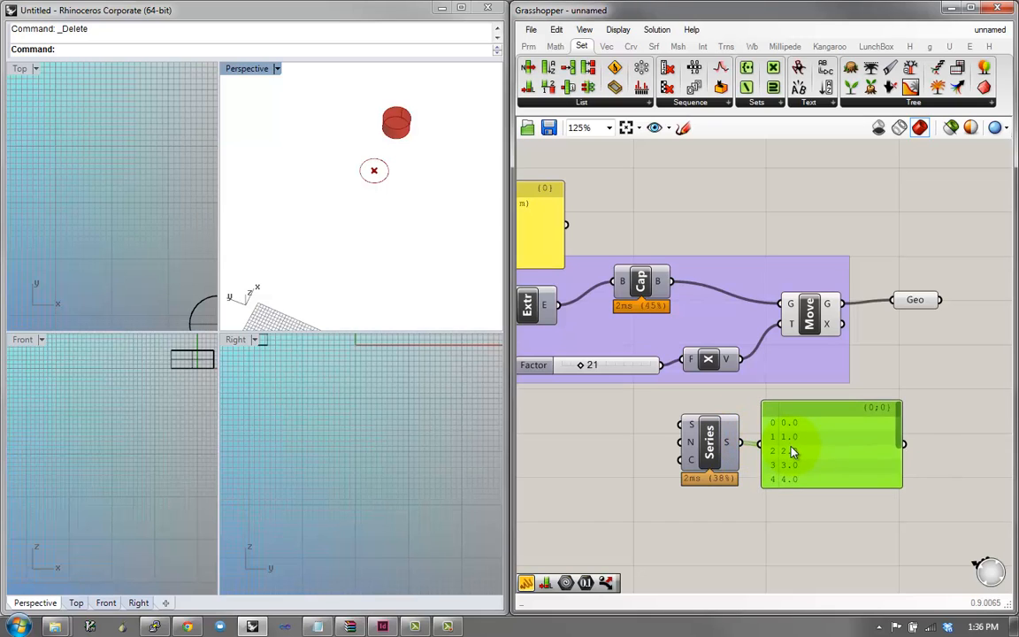
right_drag(791, 446, 790, 394)
drag(899, 436, 987, 560)
drag(892, 502, 912, 465)
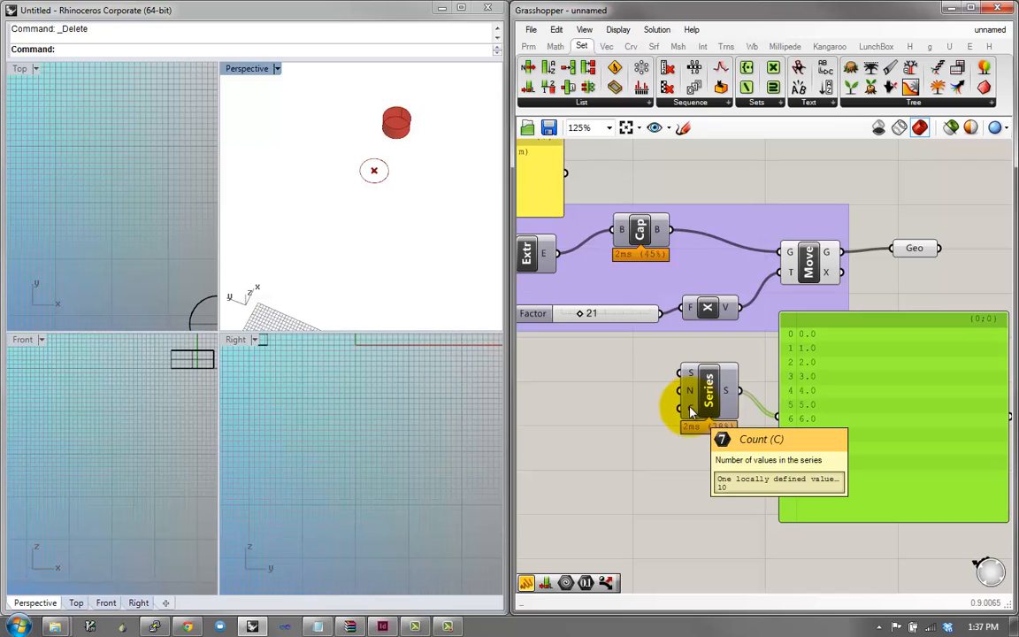
Add a number slider set to 2 and connect it to the Step input of the Series component
double_click(584, 400)
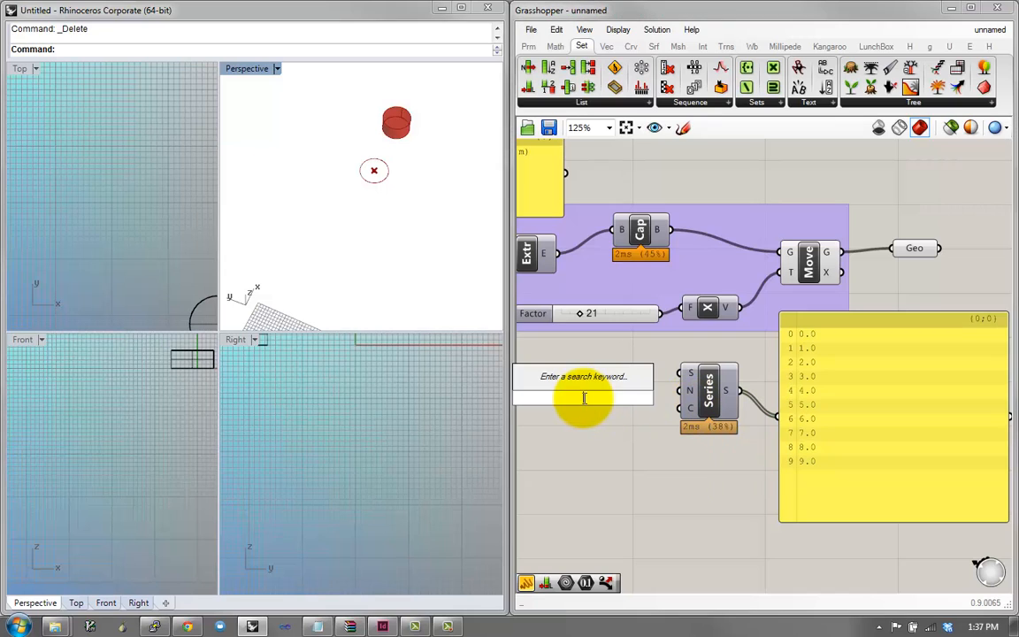
text(2)
click(677, 402)
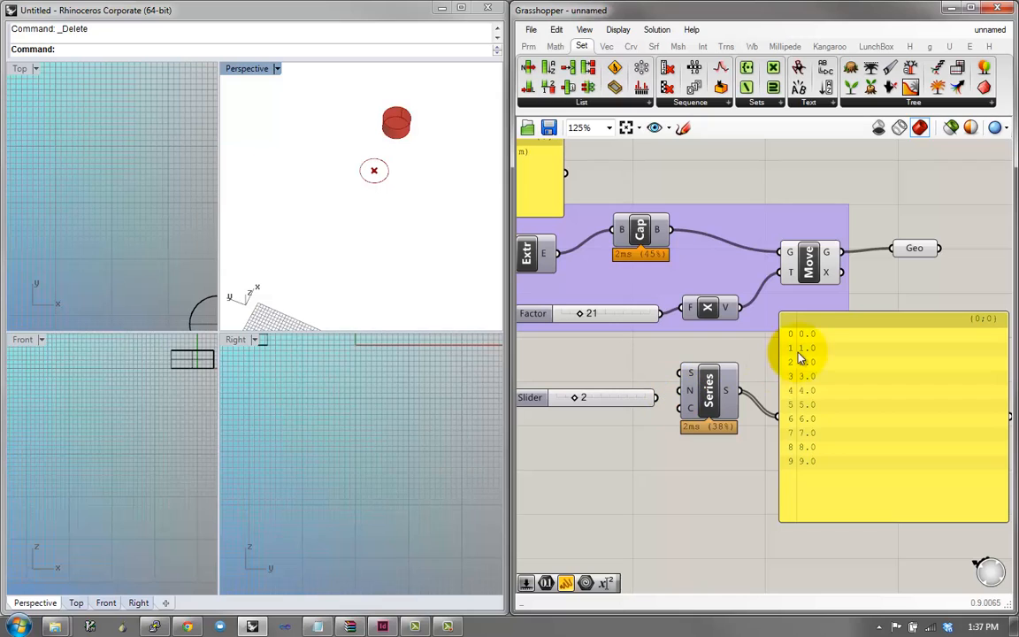
drag(799, 354, 798, 373)
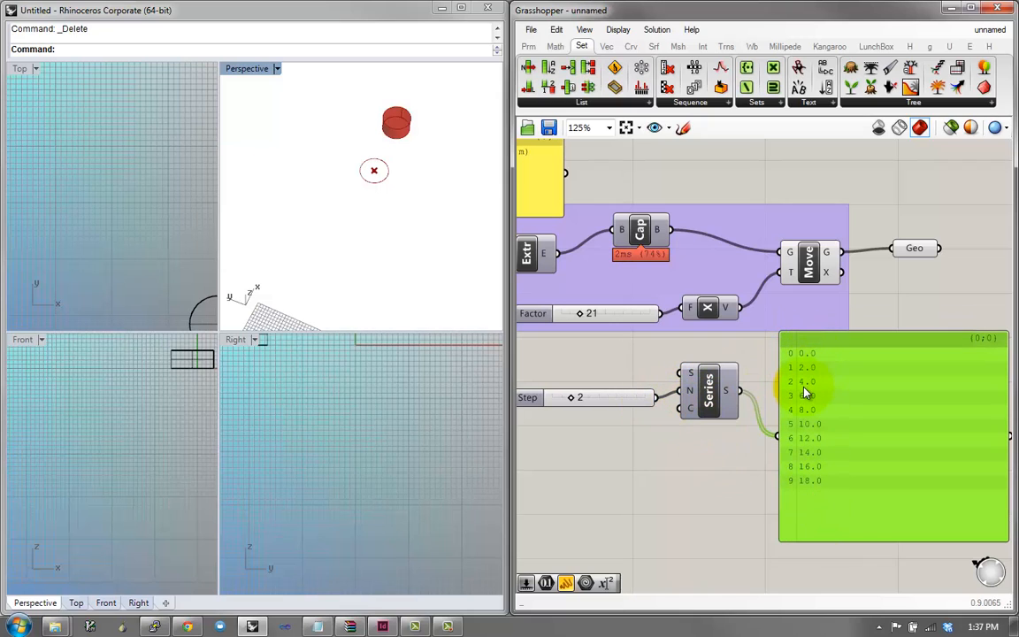
Add a number slider set to 5 and connect it to the Count input of the Series component
double_click(571, 442)
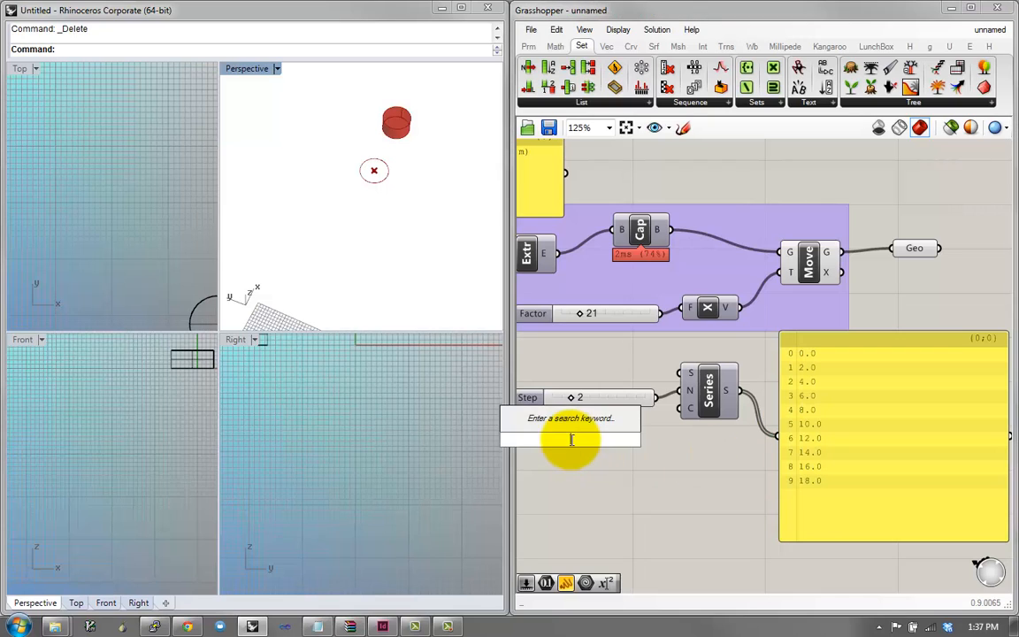
text(5)
click(573, 429)
drag(644, 438, 690, 408)
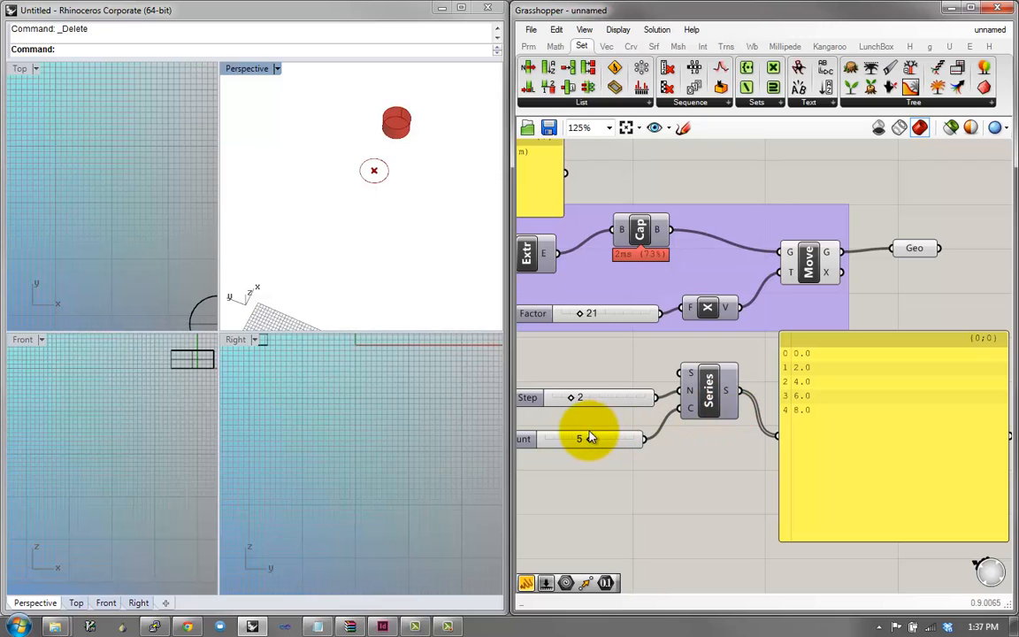
mouse_move(588, 441)
mouse_down()
mouse_move(601, 439)
mouse_move(587, 439)
mouse_up()
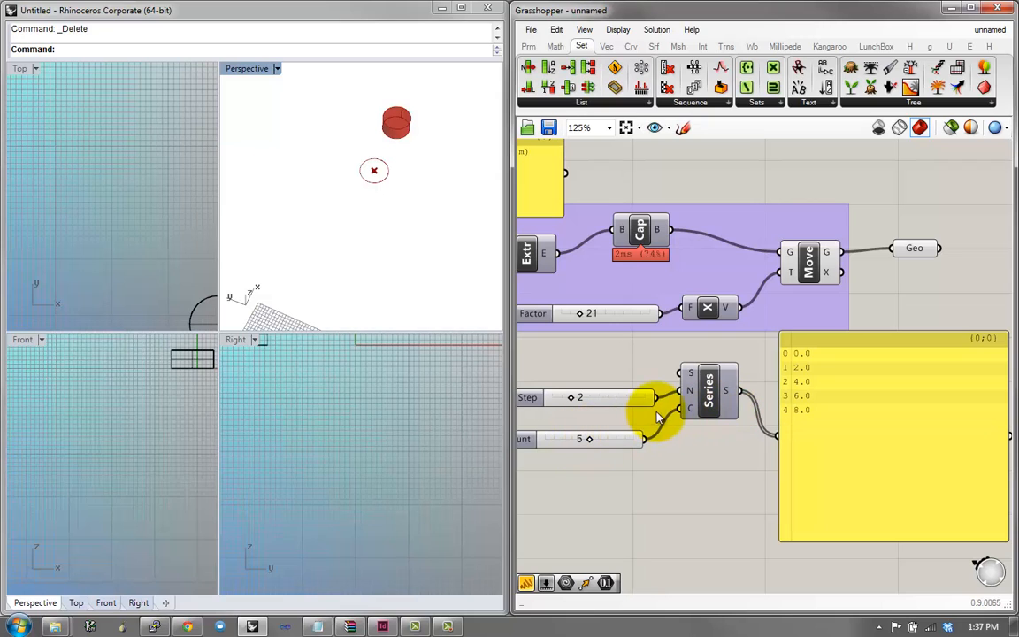
Move the panel aside and connect the Series output to the Unit X factor input, replacing its slider
drag(823, 412, 861, 376)
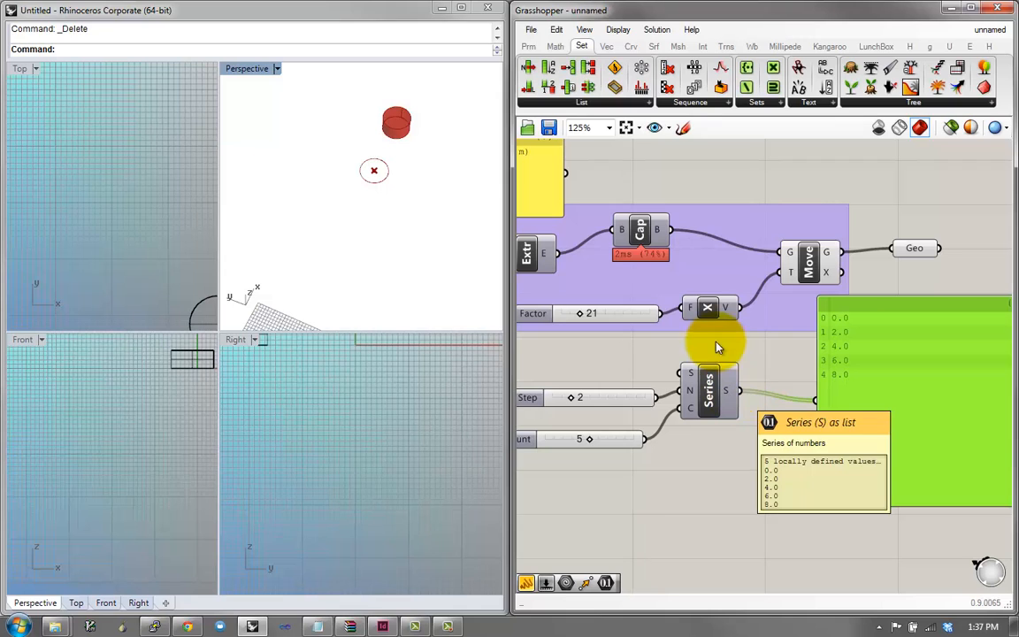
drag(696, 312, 708, 321)
drag(741, 389, 697, 326)
shift+right_drag(432, 216, 412, 246)
scroll(329, 212, up, 10)
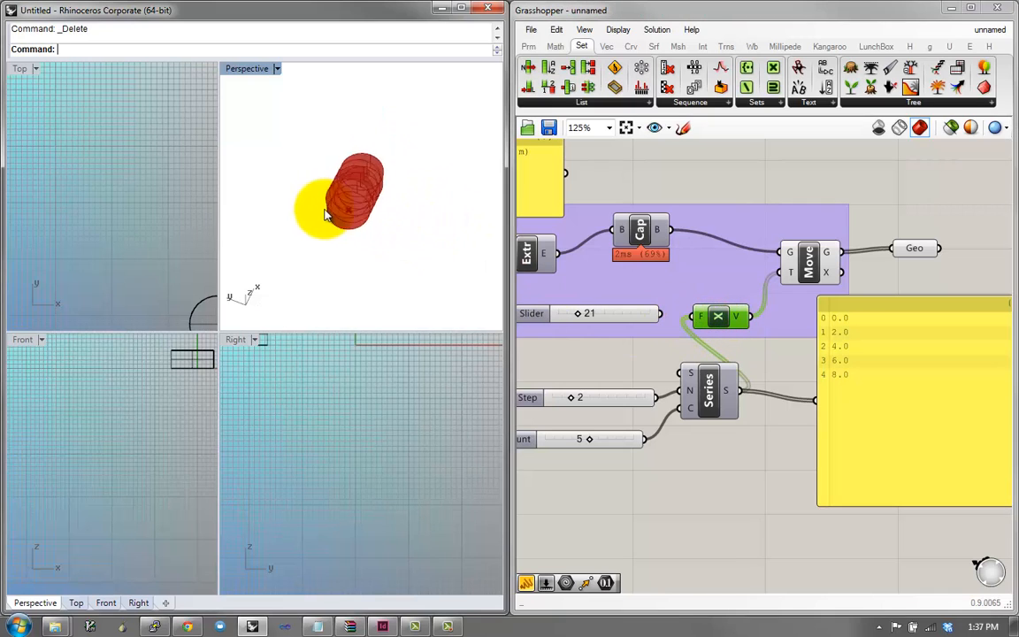
scroll(409, 225, down, 2)
scroll(409, 224, down, 1)
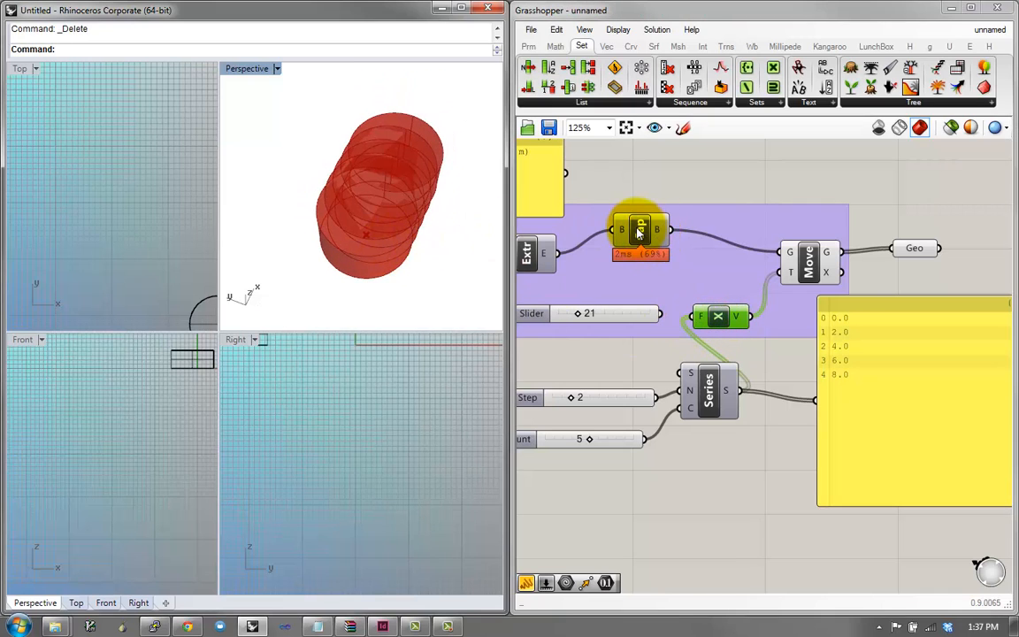
Compare the preview of the single capped cylinder with that of the copies from the Move component
click(640, 232)
click(948, 129)
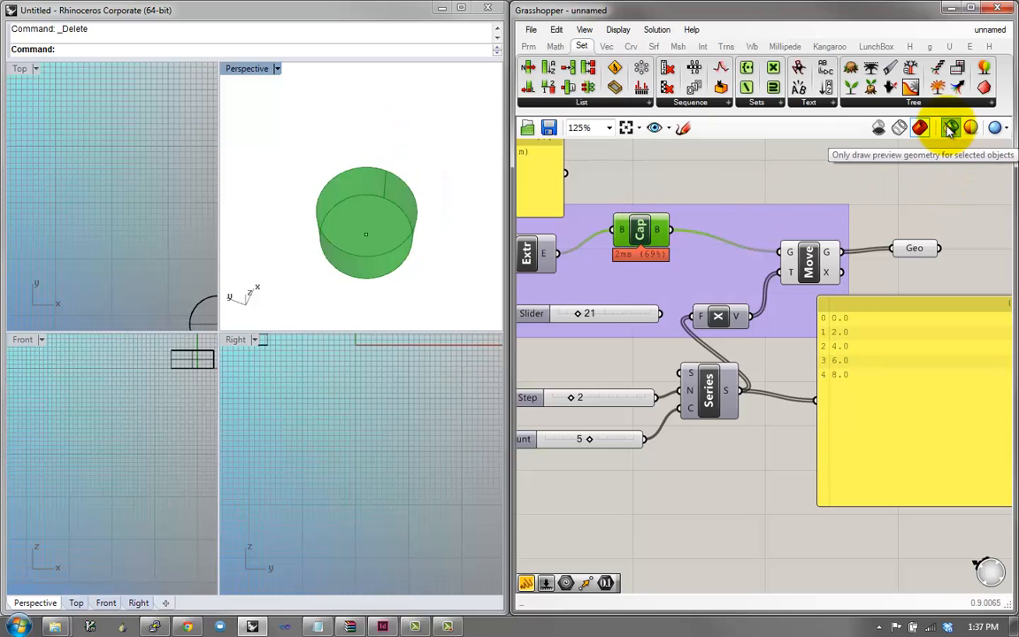
click(810, 262)
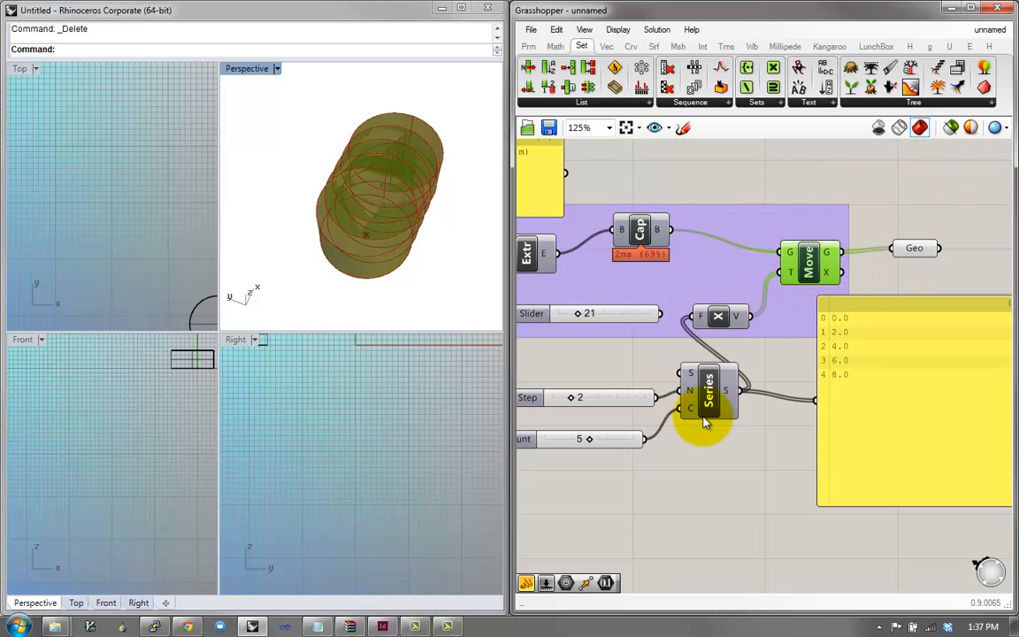
Reposition the Unit X component, and raise the Series step slider to 6 and finally 8
drag(717, 314, 747, 318)
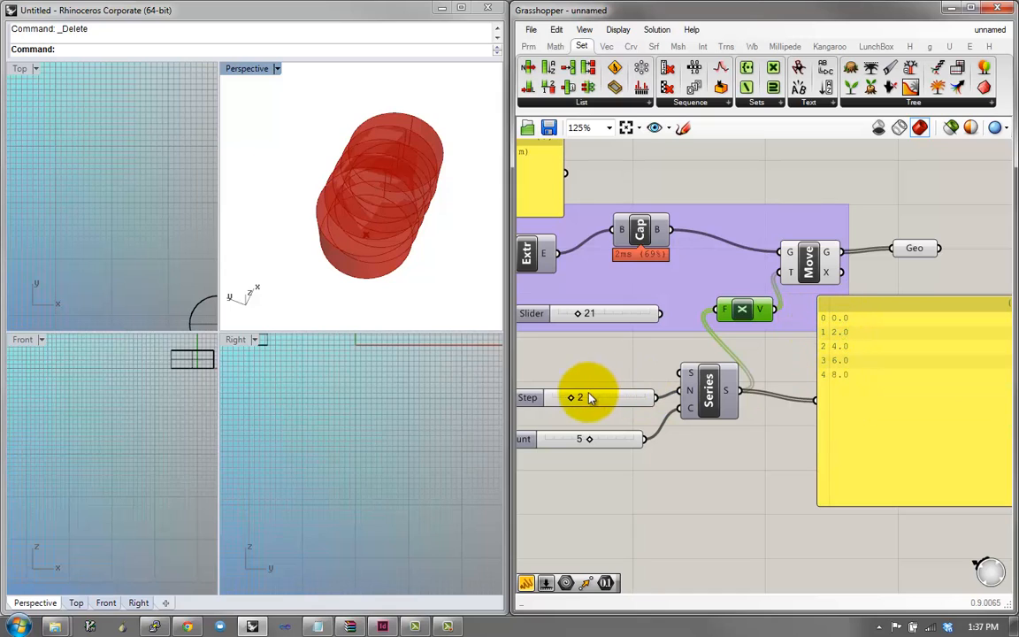
drag(573, 401, 610, 394)
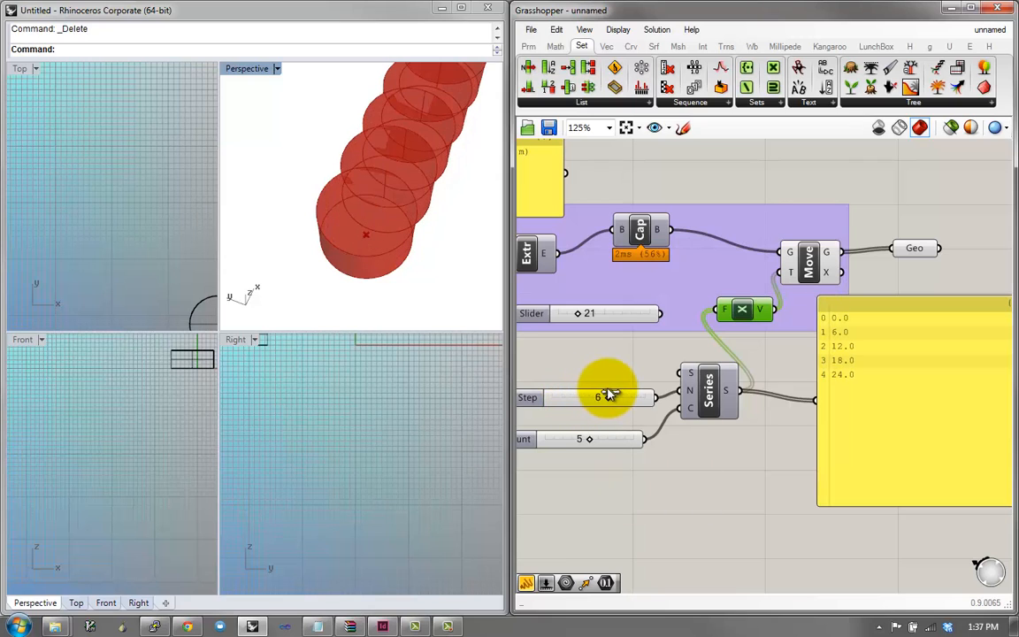
right_drag(591, 410, 572, 447)
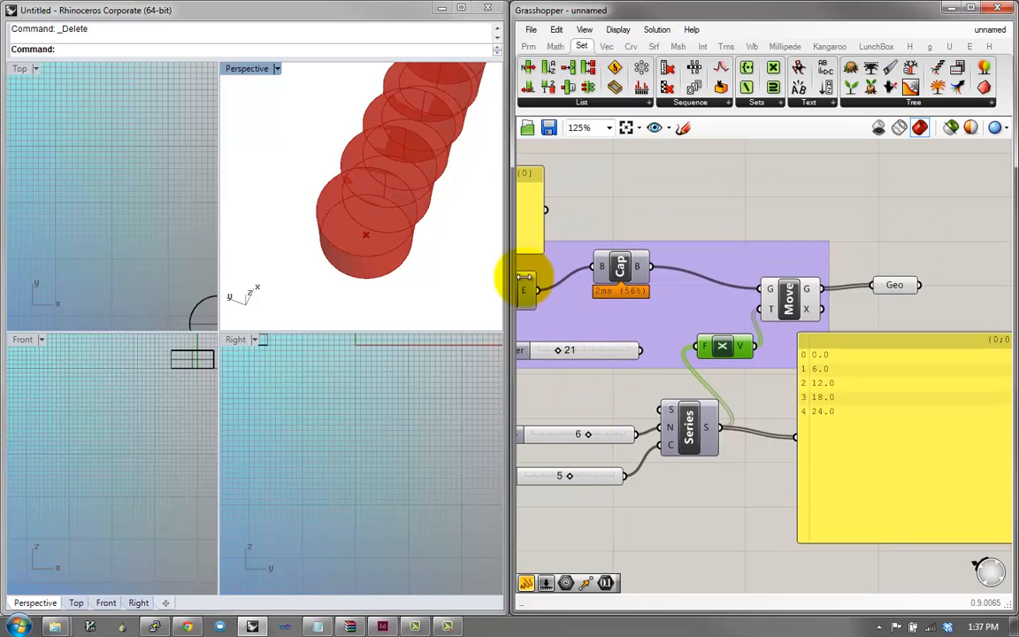
shift+right_drag(426, 264, 418, 291)
scroll(394, 281, down, 5)
scroll(327, 230, up, 3)
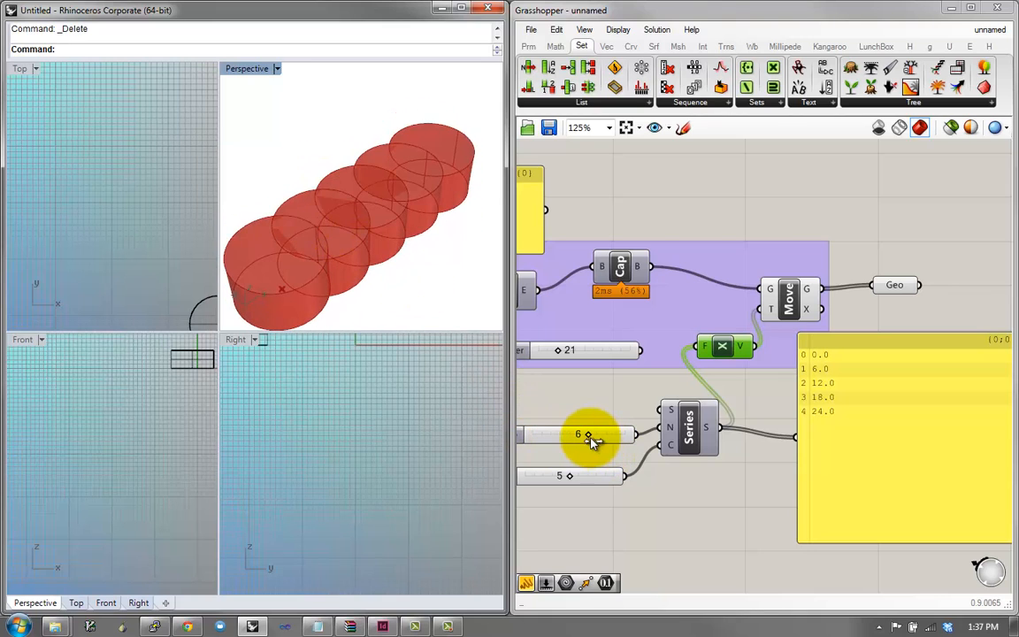
mouse_move(592, 440)
mouse_down()
mouse_move(613, 437)
mouse_move(605, 434)
mouse_up()
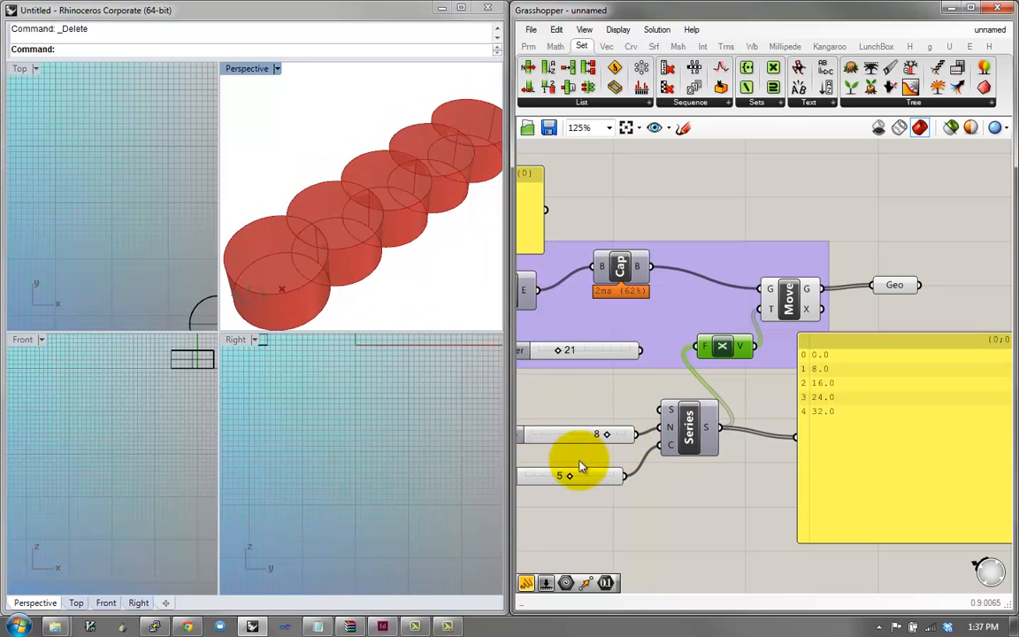
Set the Series count slider to 8 to extend the row of cylinders
scroll(357, 255, down, 3)
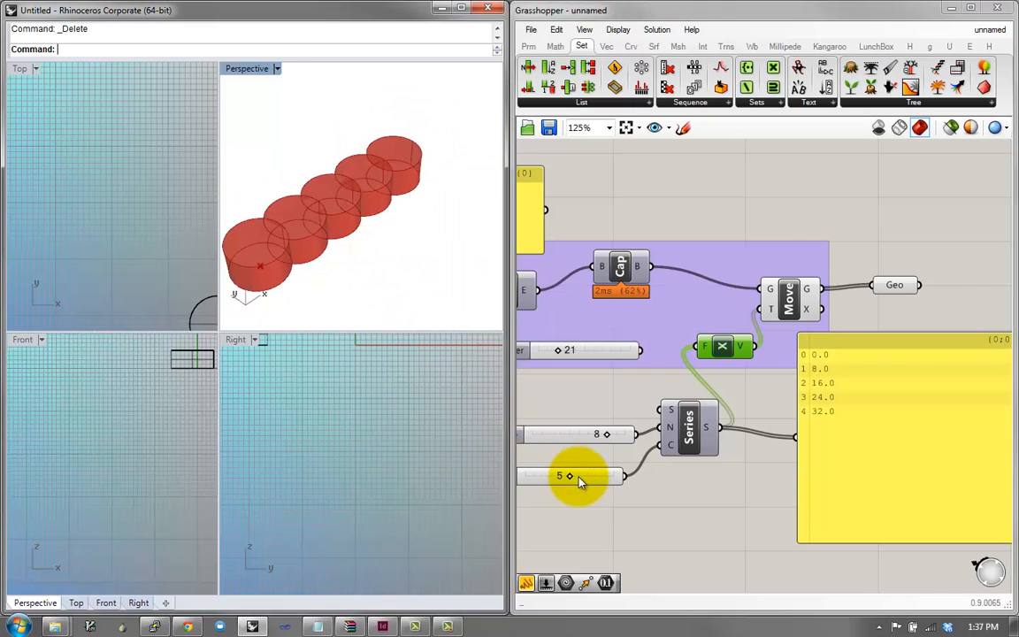
drag(575, 478, 598, 476)
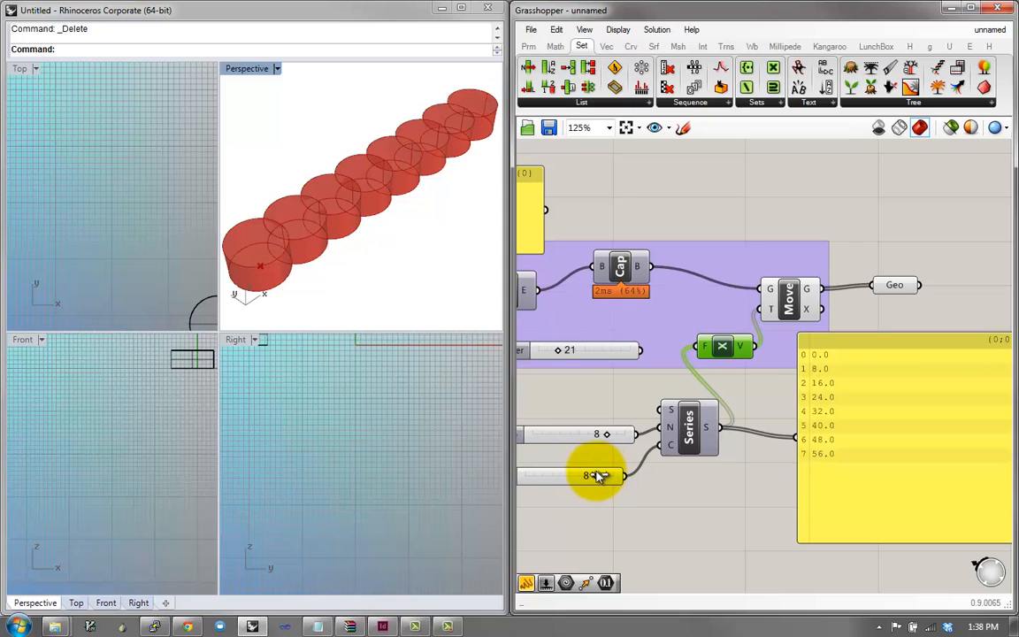
right_drag(410, 278, 470, 239)
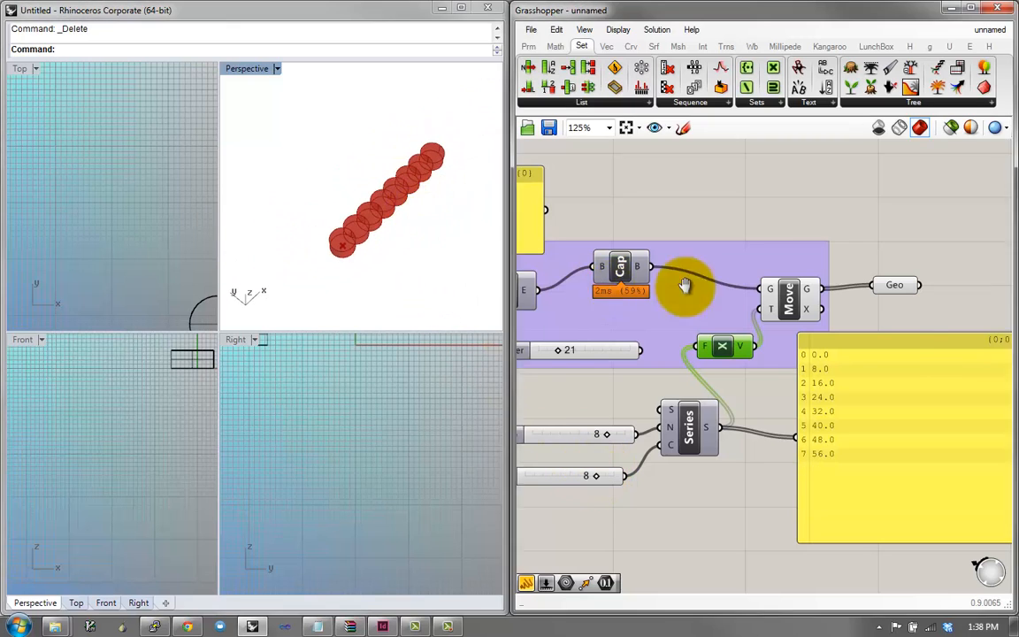
Set the Radius slider of the Circle component to 4.9
right_drag(684, 285, 631, 232)
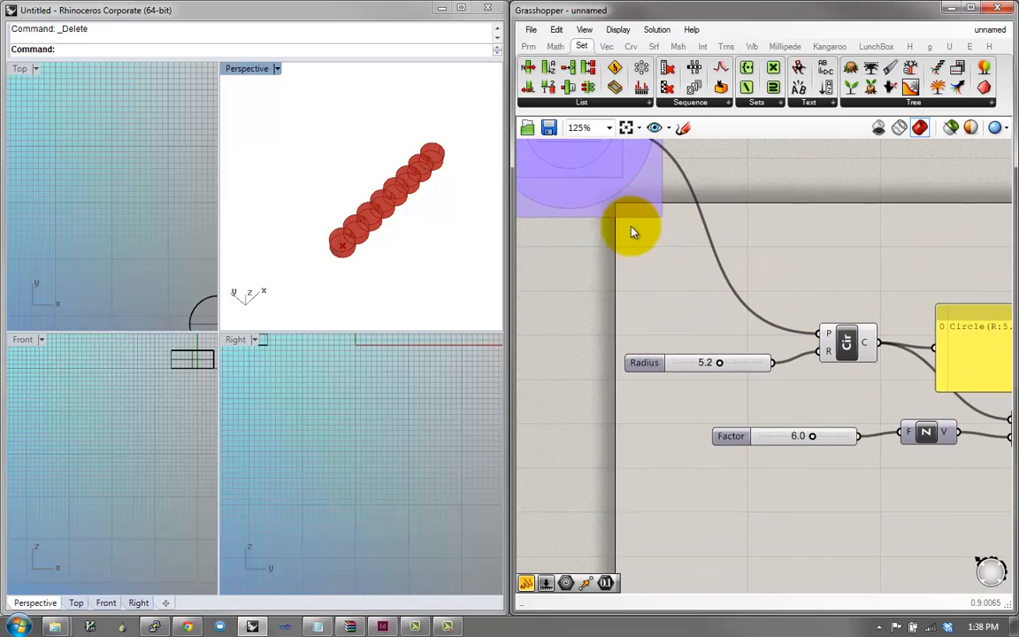
scroll(708, 389, up, 5)
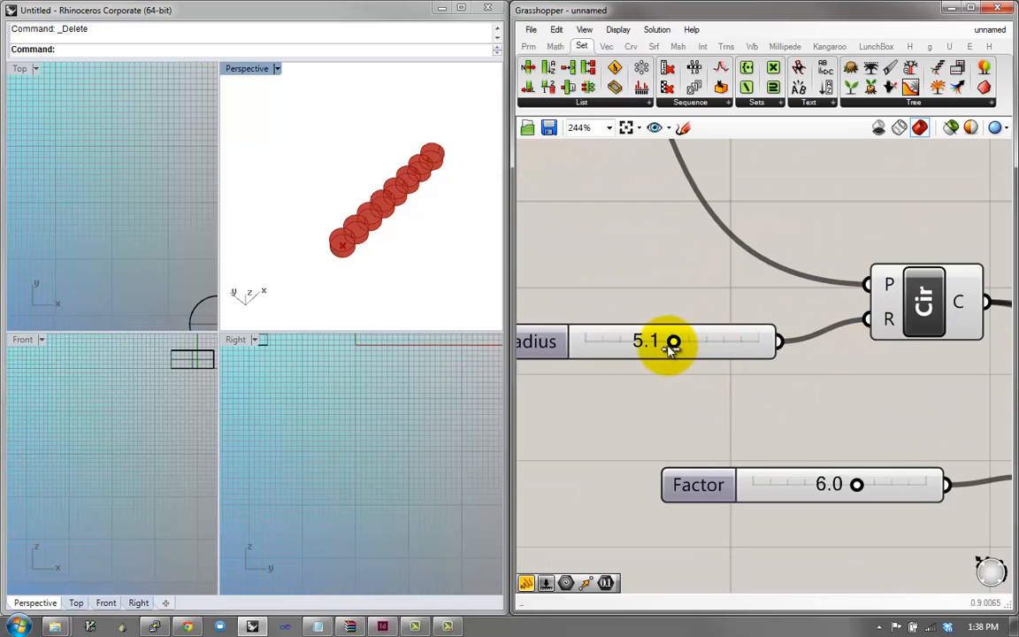
mouse_move(673, 347)
mouse_down()
mouse_move(643, 351)
mouse_move(670, 350)
mouse_up()
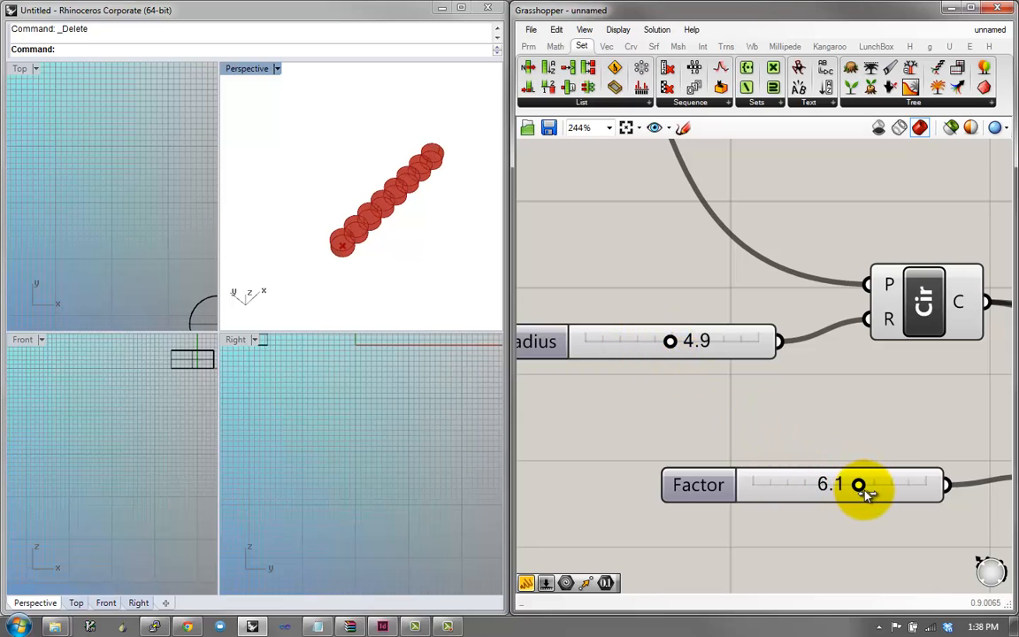
Set the Factor slider to 9.7 and rename the circle's Radius slider as R
drag(865, 493, 923, 490)
scroll(826, 376, down, 5)
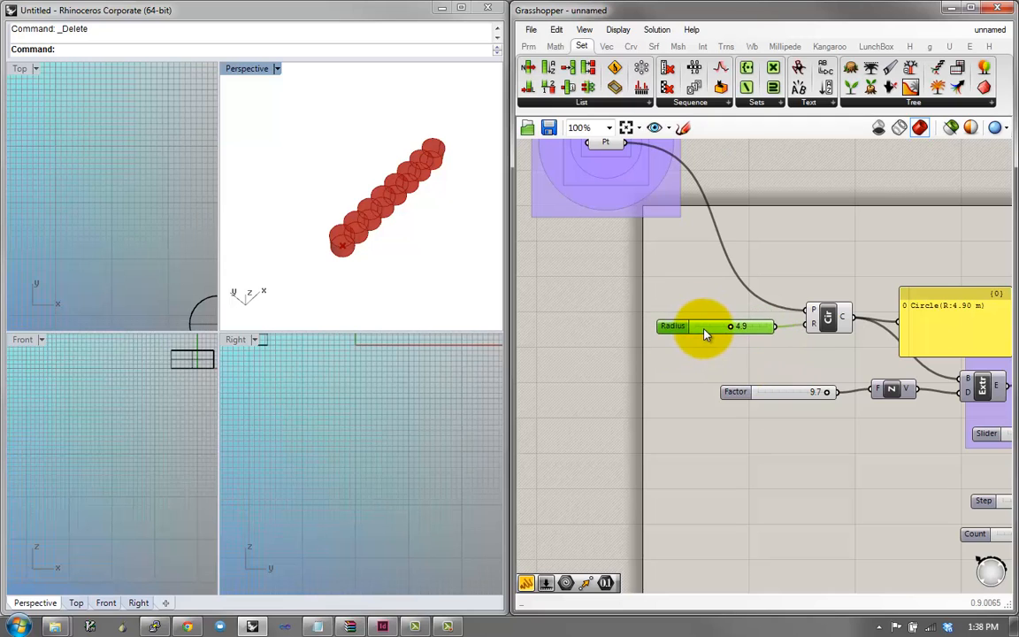
scroll(702, 326, up, 4)
right_click(618, 365)
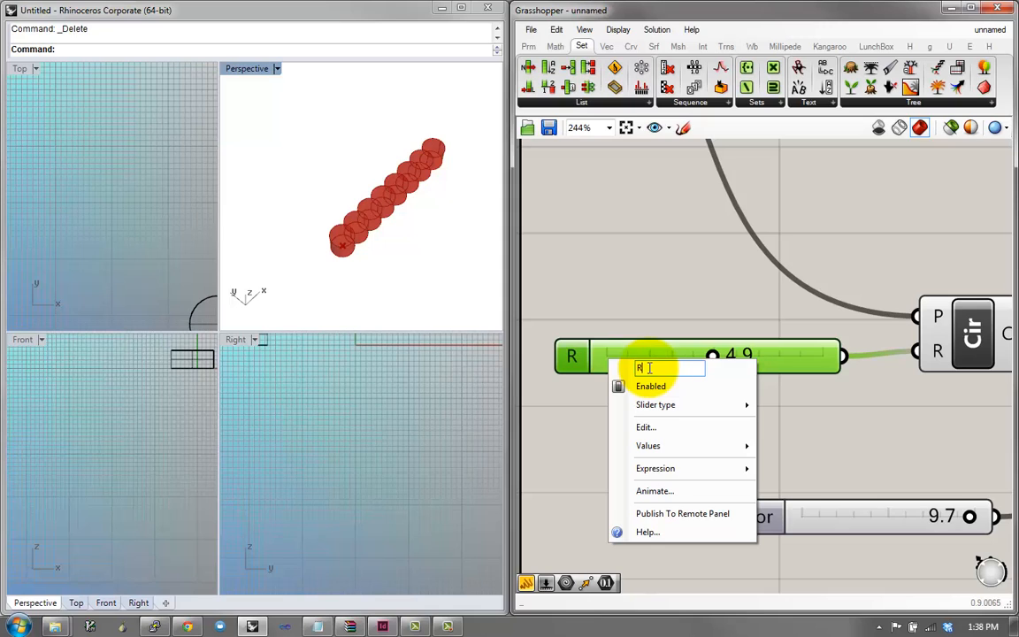
click(700, 333)
Rename the Factor slider that feeds the Unit Z component as ExtrudedHeight
right_drag(822, 489, 715, 413)
right_click(694, 448)
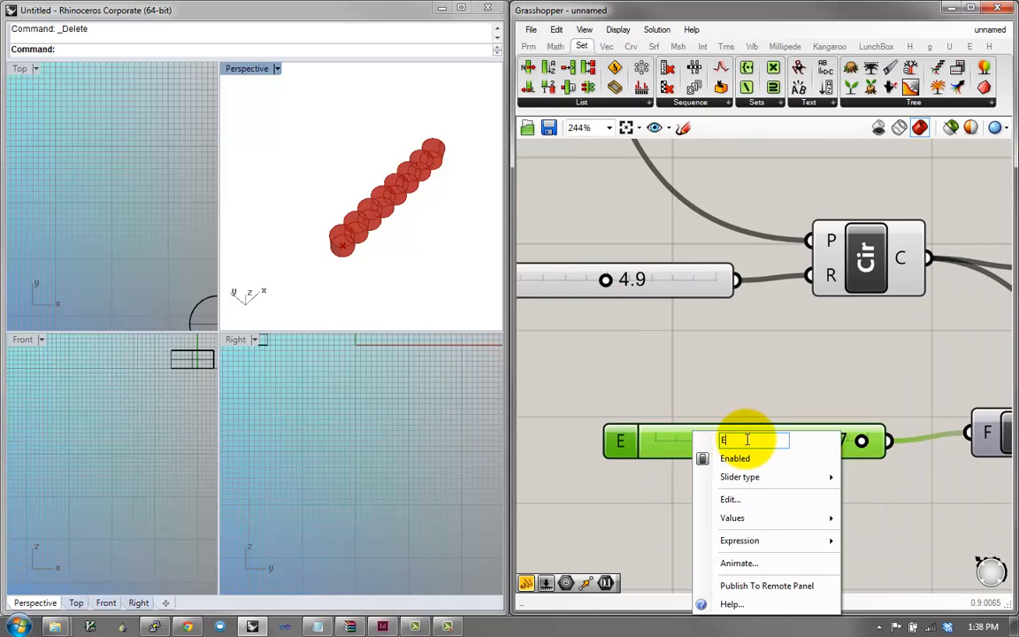
text(ExtrudedHeight)
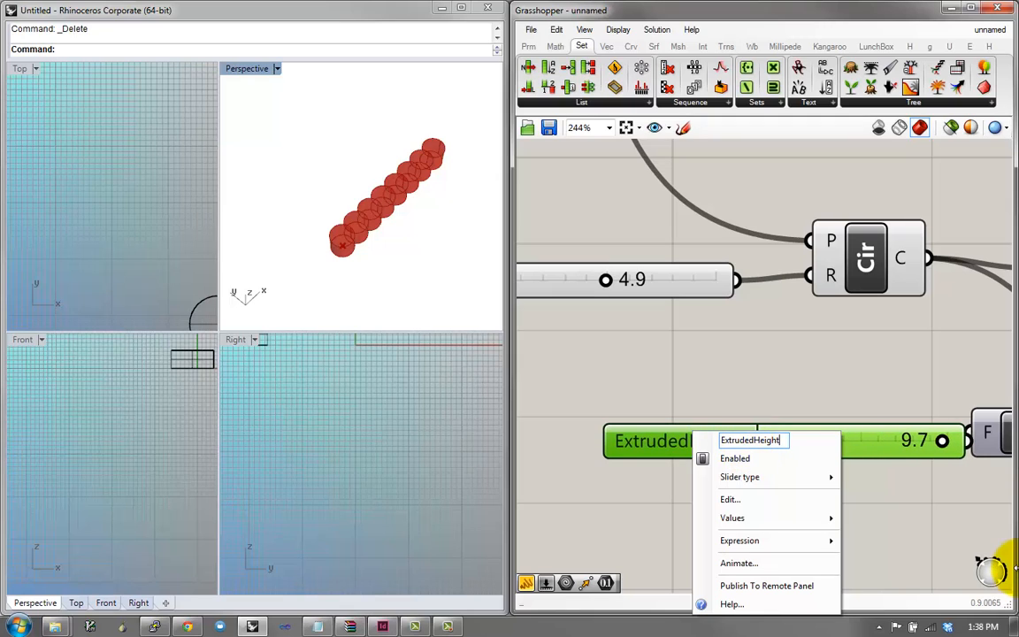
click(824, 318)
Rename the Circle component as MakeACircle
mouse_move(871, 237)
mouse_down()
mouse_move(851, 248)
mouse_move(860, 242)
mouse_up()
right_click(856, 270)
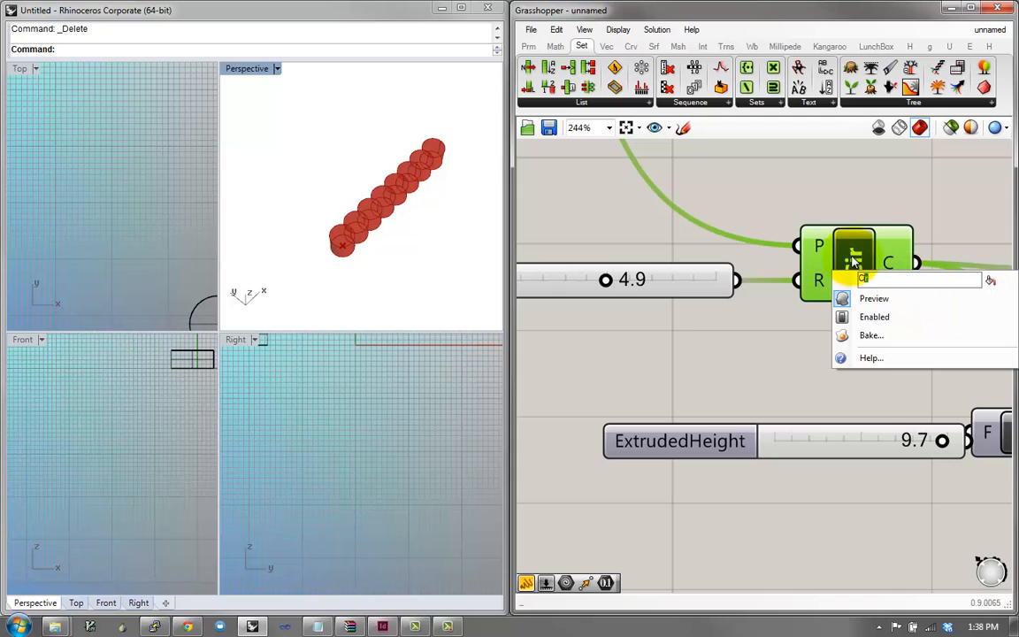
text(MakeACircle)
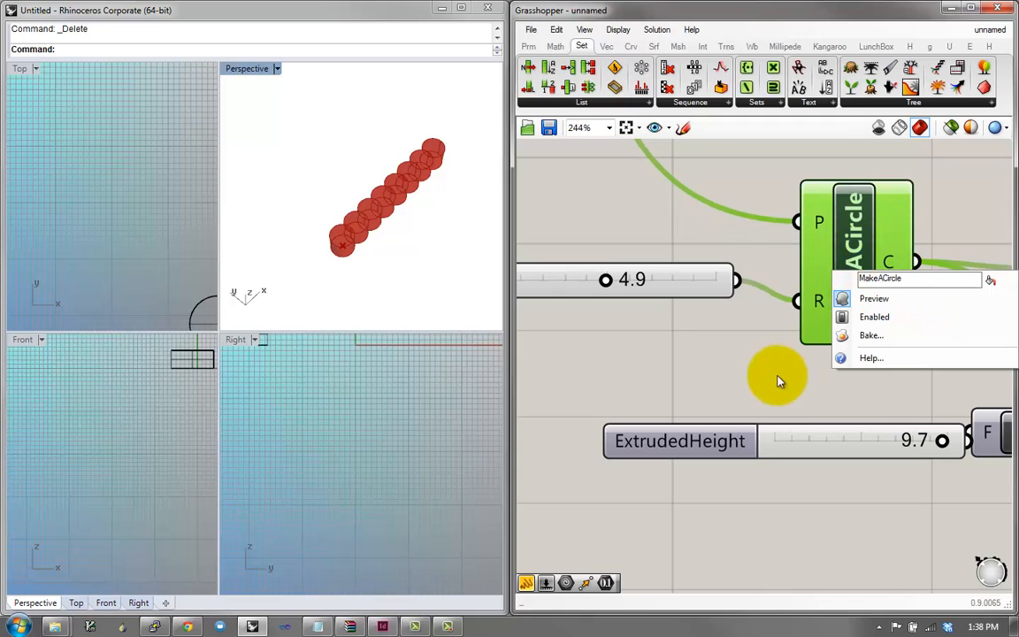
click(751, 346)
Spread out the MakeACircle component, the Unit Z component and the circle's data panel for a clearer layout
drag(845, 255, 857, 229)
right_drag(845, 239, 795, 286)
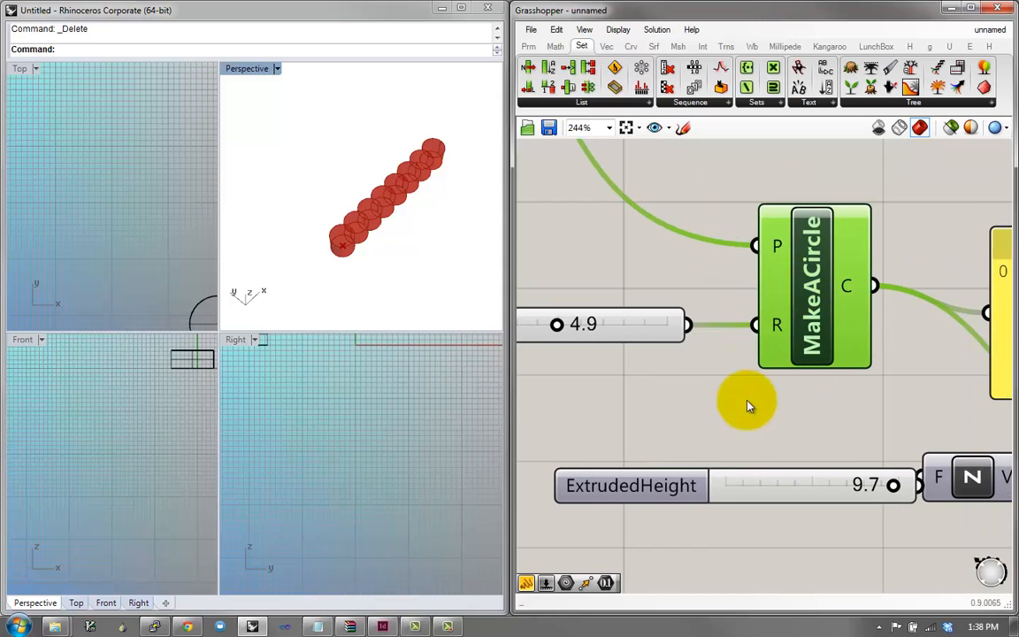
right_drag(748, 405, 712, 421)
scroll(723, 363, down, 2)
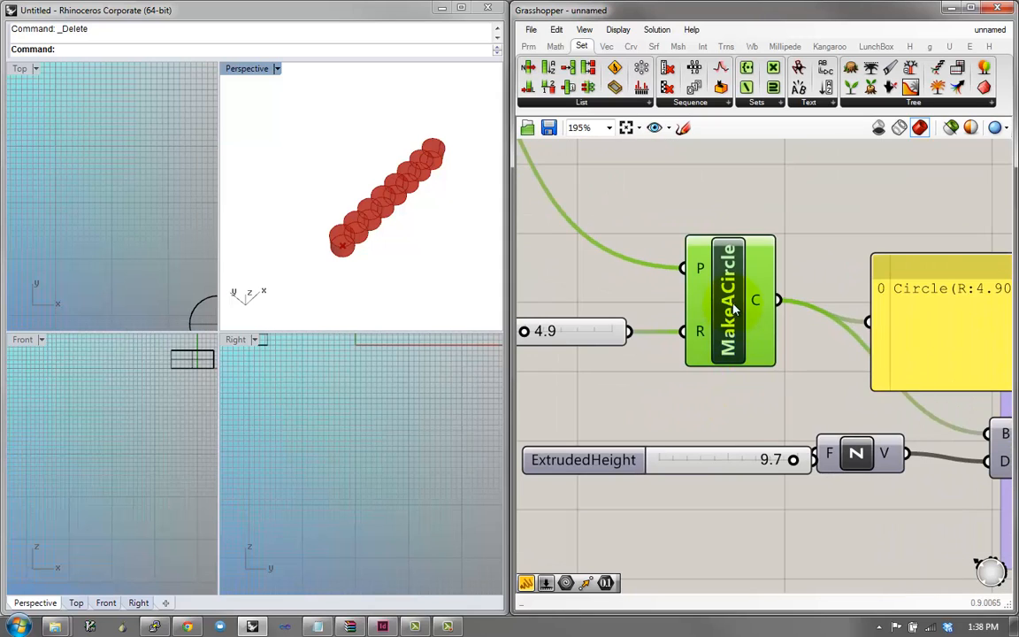
mouse_move(734, 307)
mouse_down()
mouse_move(733, 289)
mouse_move(742, 300)
mouse_move(708, 282)
mouse_move(721, 295)
mouse_up()
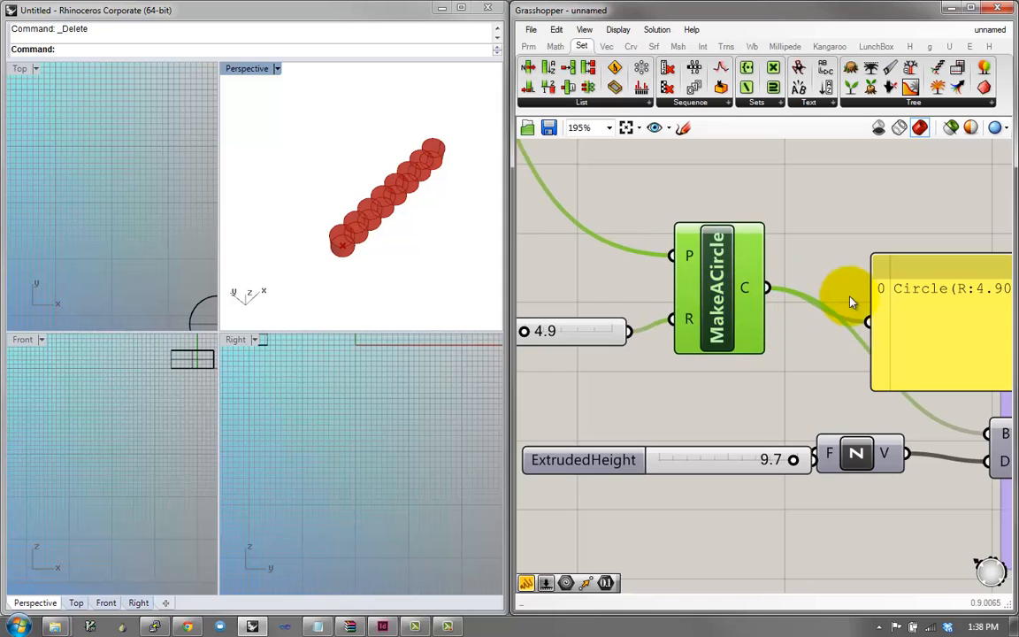
right_drag(849, 303, 732, 268)
right_drag(841, 332, 739, 280)
scroll(743, 285, down, 2)
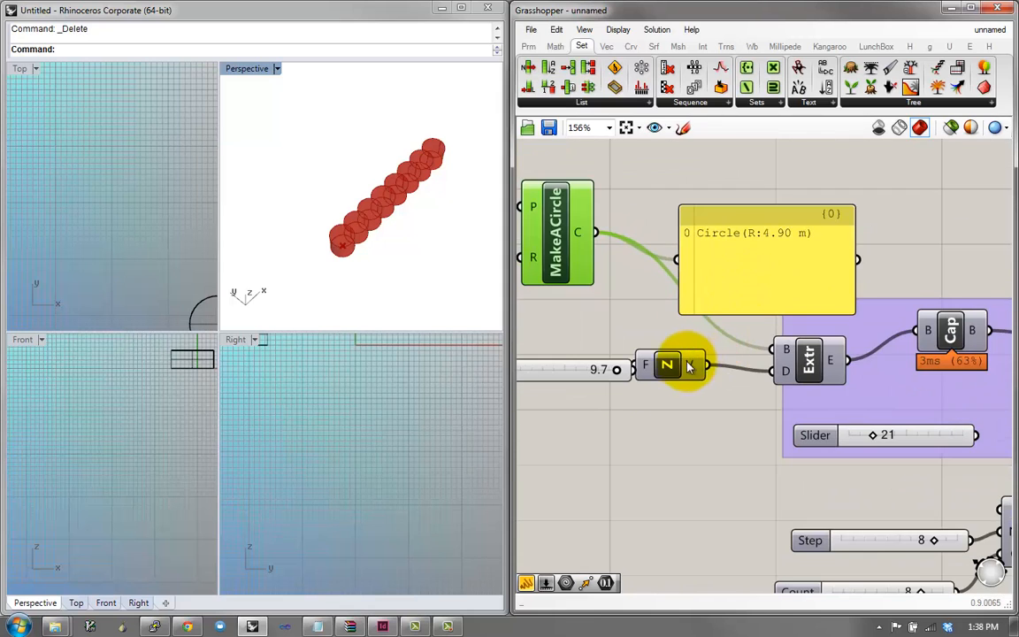
drag(690, 365, 713, 374)
drag(759, 297, 823, 241)
right_drag(823, 241, 866, 286)
right_drag(803, 317, 856, 310)
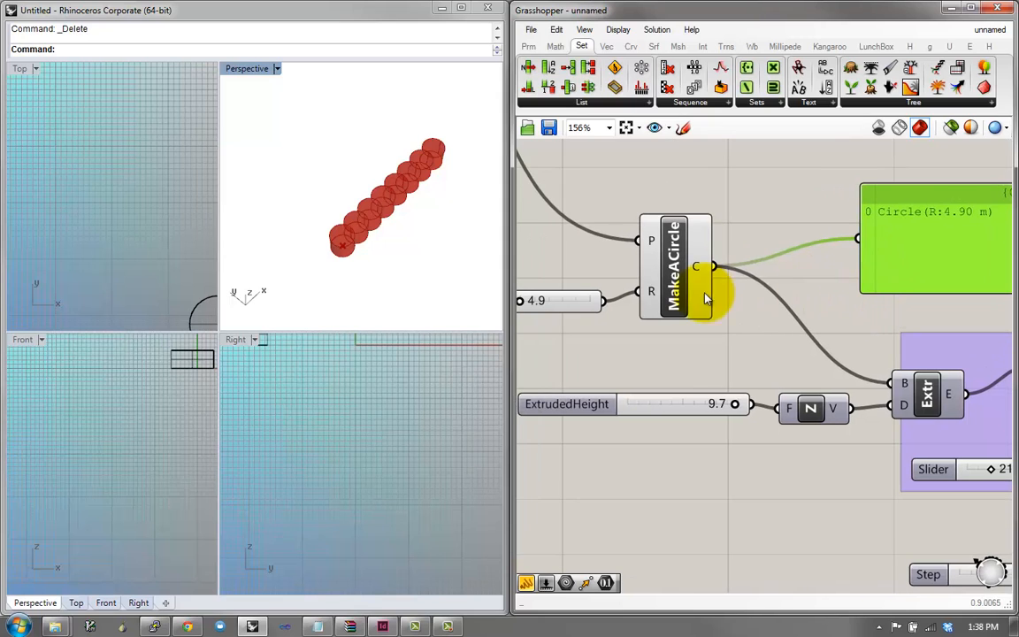
drag(675, 294, 696, 284)
scroll(698, 285, down, 4)
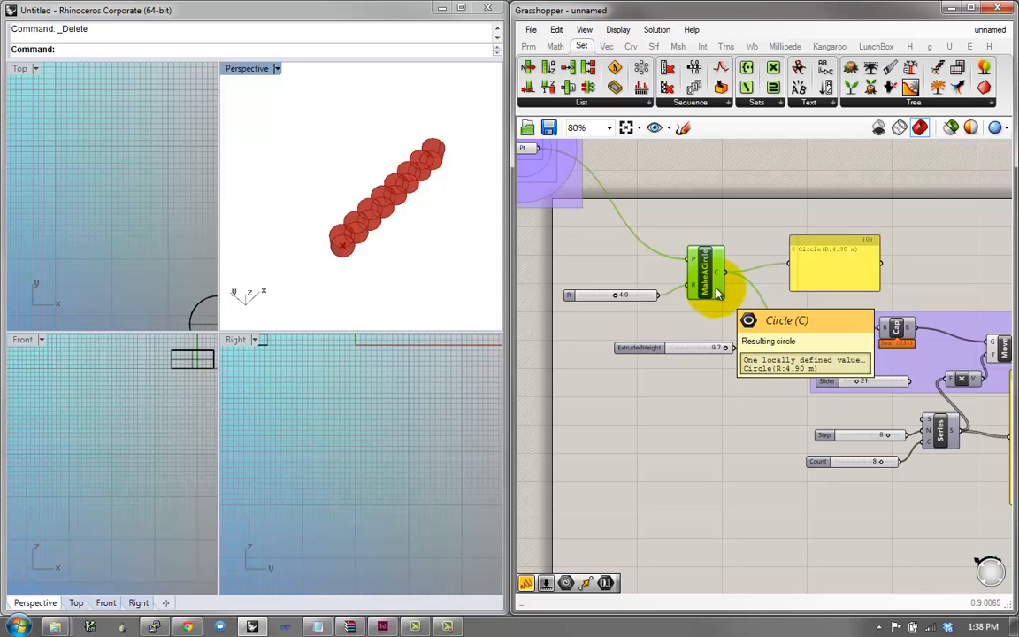
Rename the Series component as ValuestoMove
right_drag(833, 385, 684, 373)
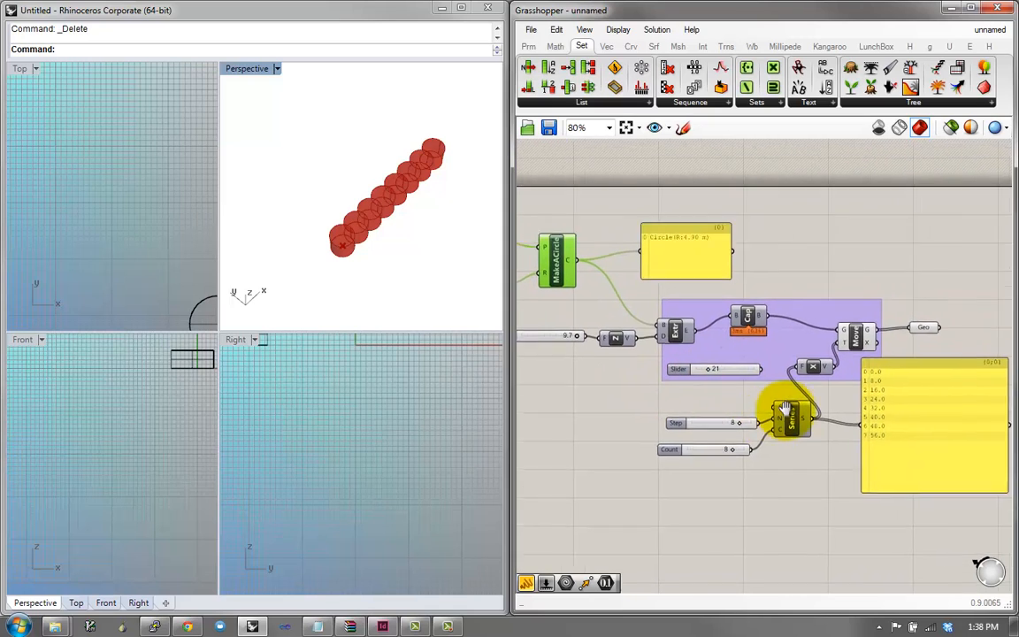
scroll(785, 412, up, 1)
scroll(722, 454, up, 1)
click(694, 454)
click(821, 433)
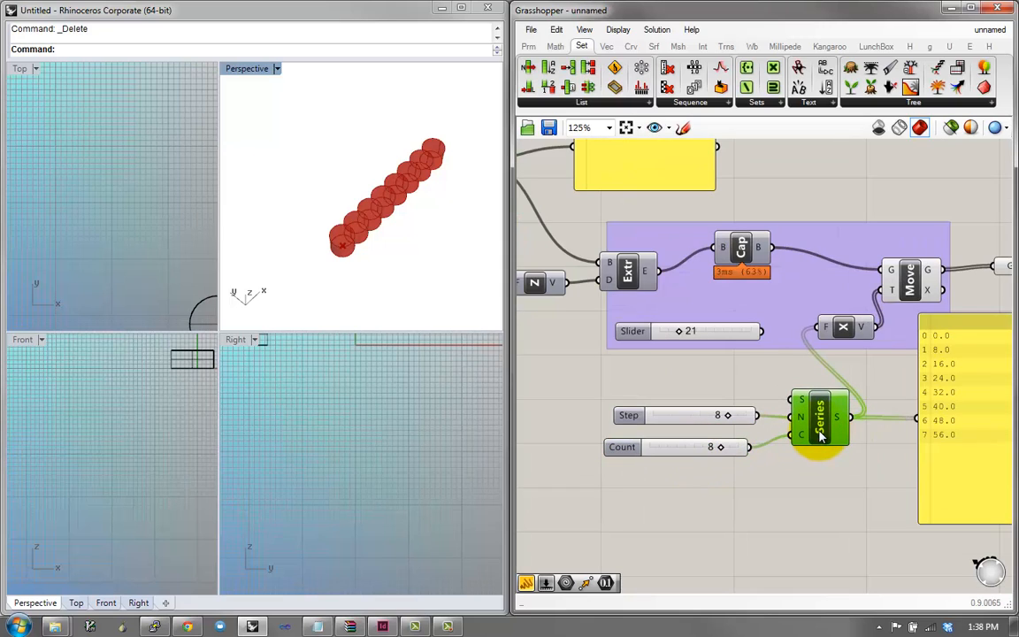
right_click(818, 416)
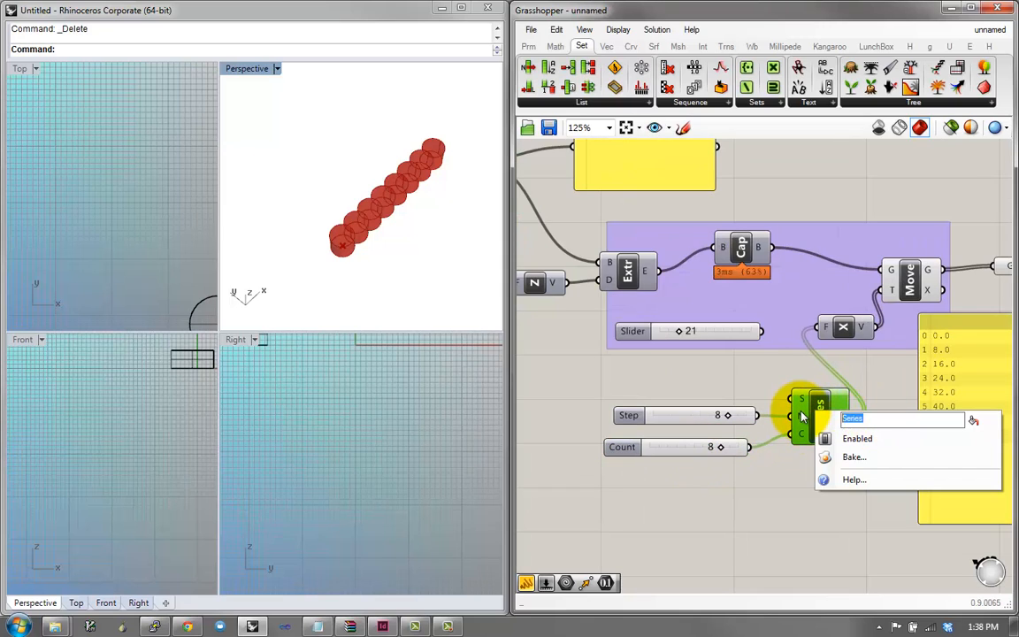
text(toMove)
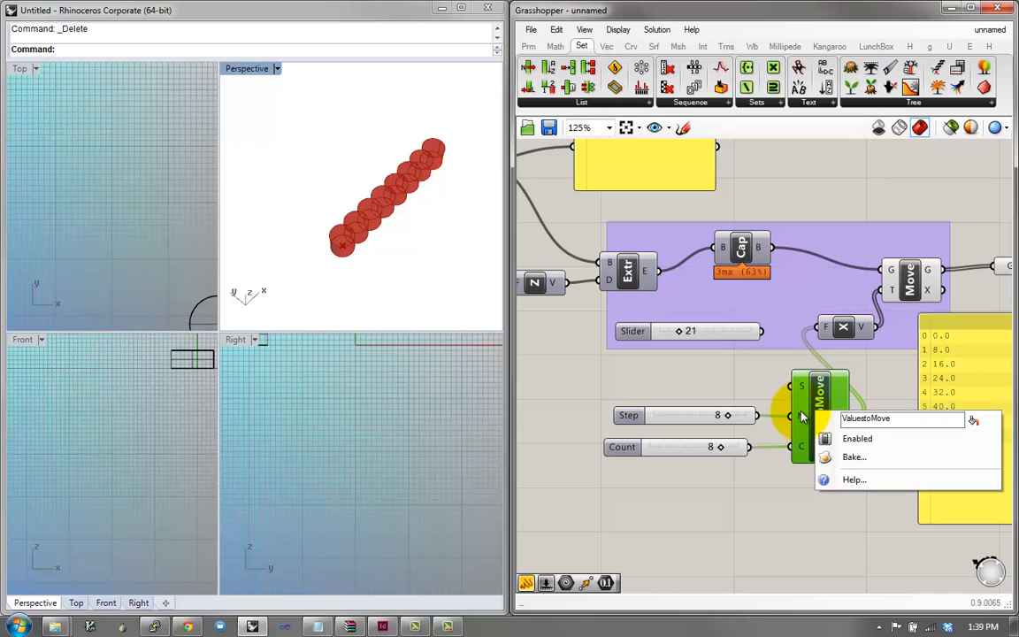
key(Return)
right_drag(777, 391, 712, 382)
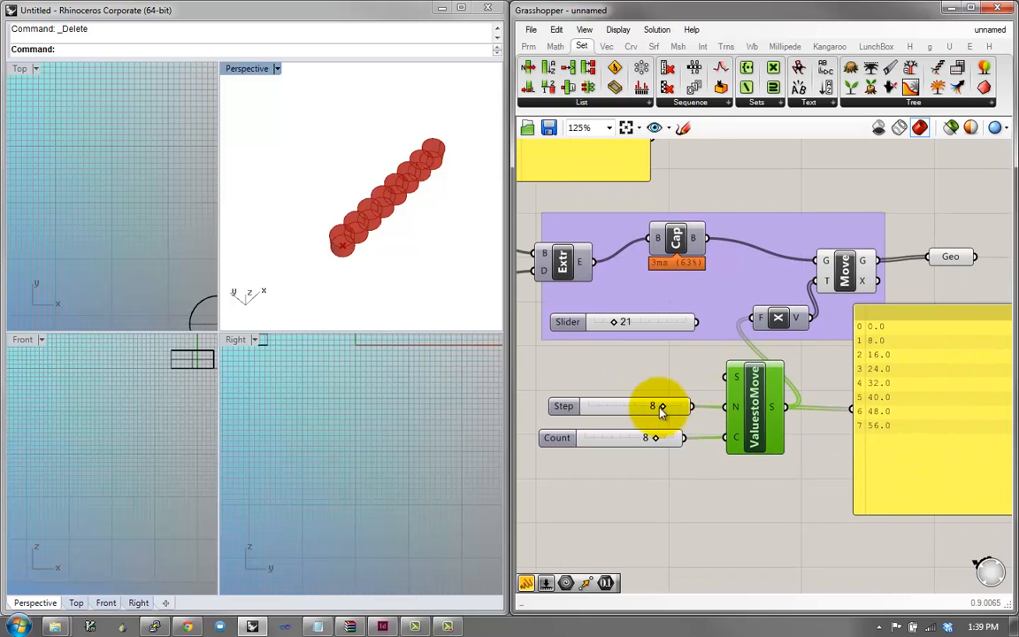
drag(660, 408, 656, 405)
Move the Geo parameter and the series values panel farther away from the Move component
right_drag(777, 390, 657, 384)
click(836, 238)
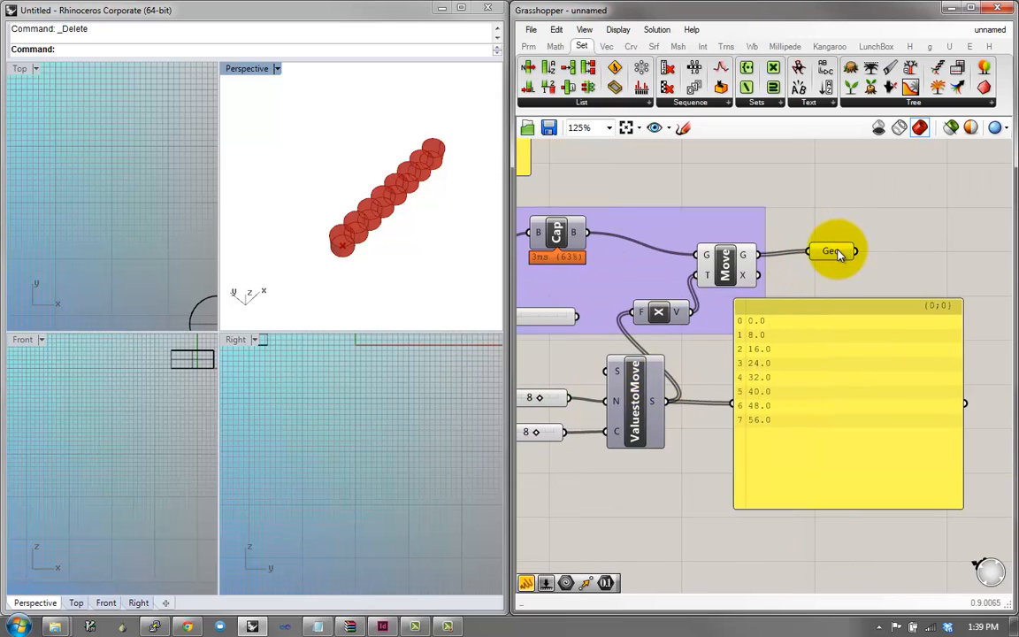
drag(839, 255, 878, 244)
drag(829, 352, 889, 348)
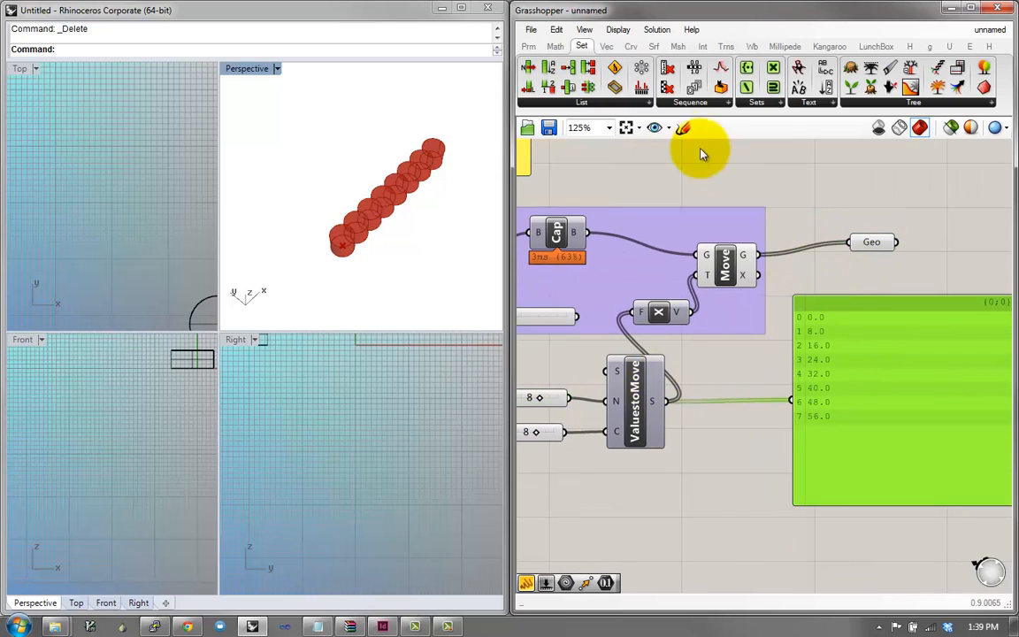
Place a List Item component on the empty canvas below the series values panel
click(630, 101)
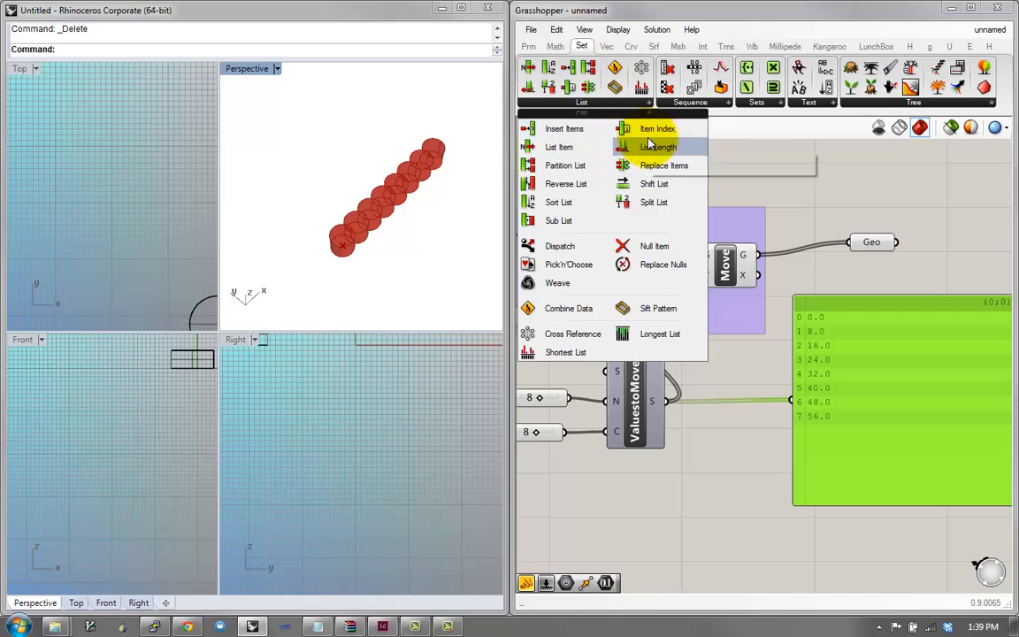
click(552, 152)
click(785, 527)
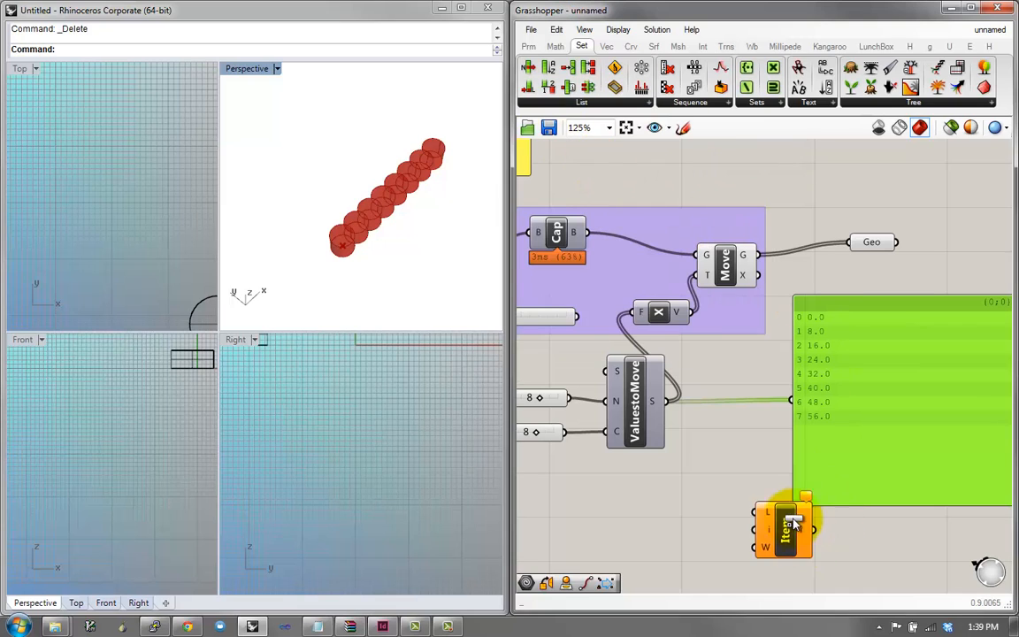
Feed the panel from the Geo parameter instead of the series values, and place the panel beside it
right_drag(835, 442, 711, 427)
drag(712, 427, 848, 409)
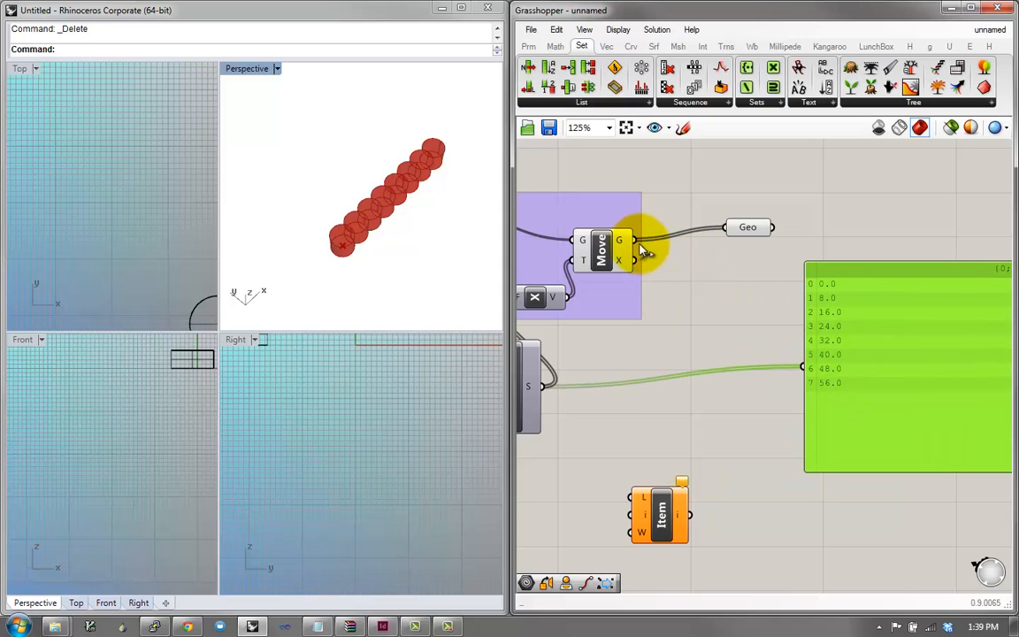
drag(635, 240, 693, 263)
drag(772, 229, 803, 369)
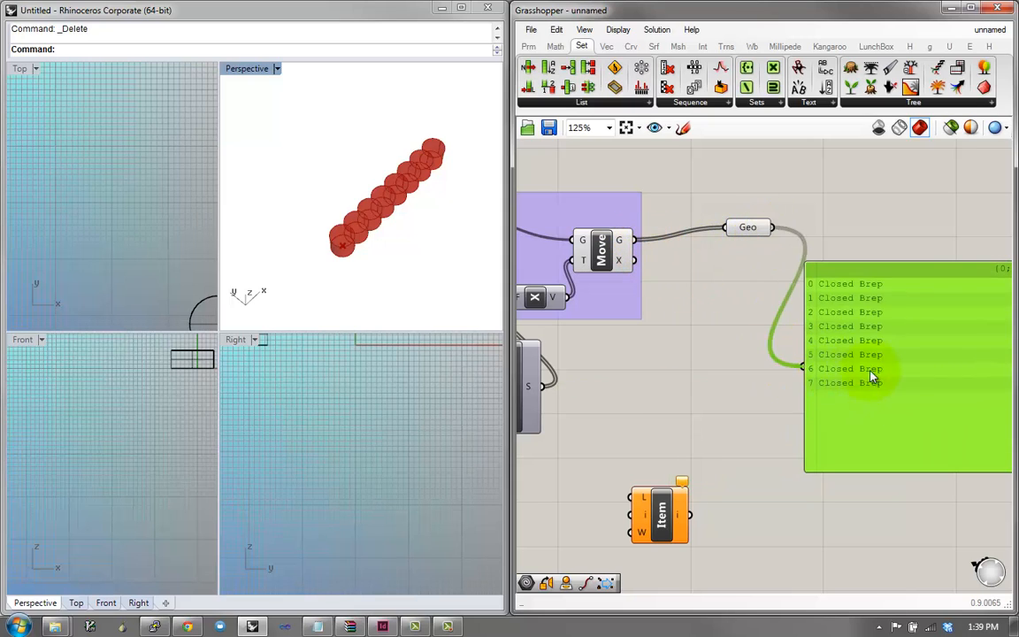
right_drag(865, 362, 732, 356)
drag(733, 355, 811, 322)
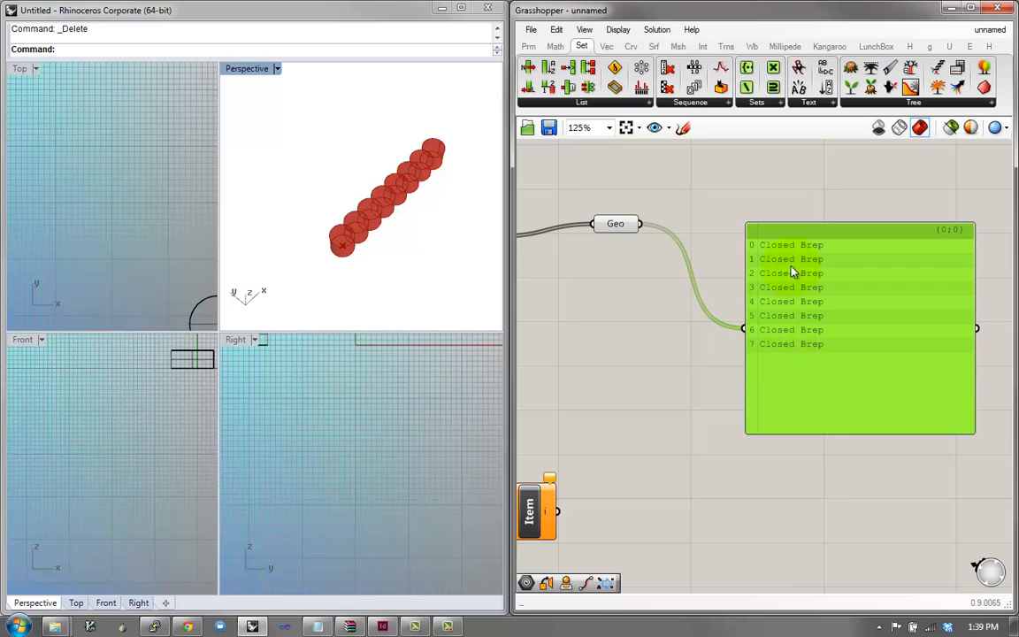
Move the List Item component next to the Geo parameter and connect Geo to its list input
drag(531, 511, 710, 321)
drag(645, 227, 690, 303)
drag(719, 323, 754, 375)
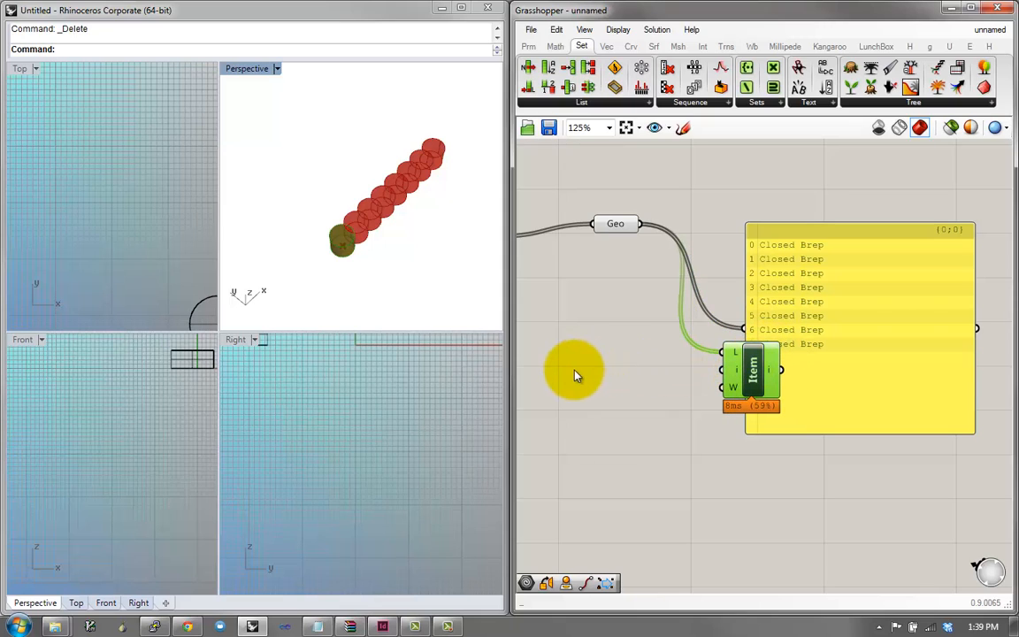
Add an integer slider with value 4, connect it to the List Item's index input, and place it beside the component
double_click(579, 385)
text(slider)
key(Return)
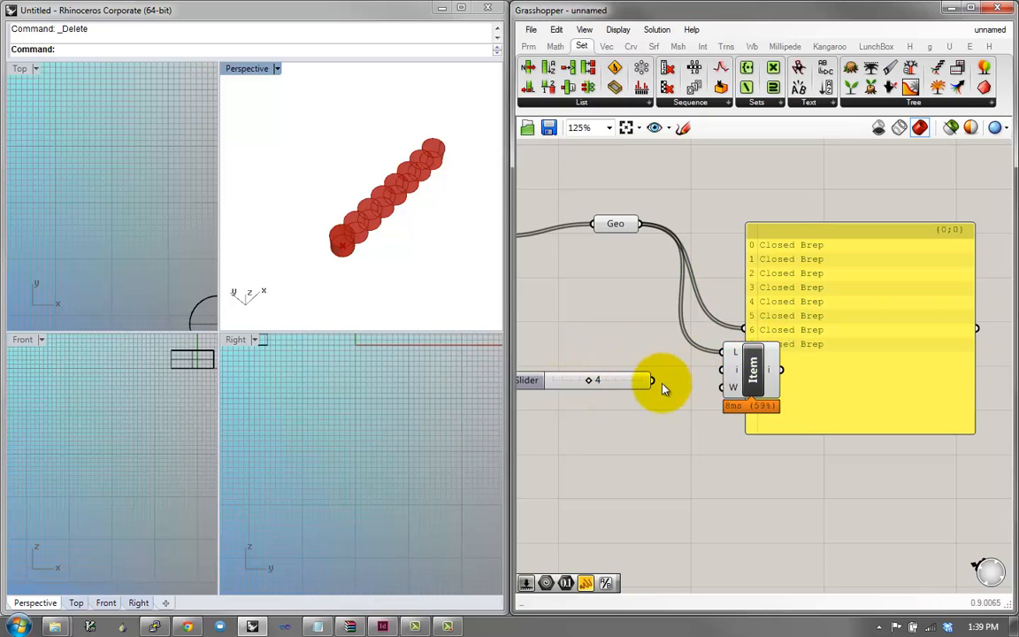
drag(657, 380, 722, 369)
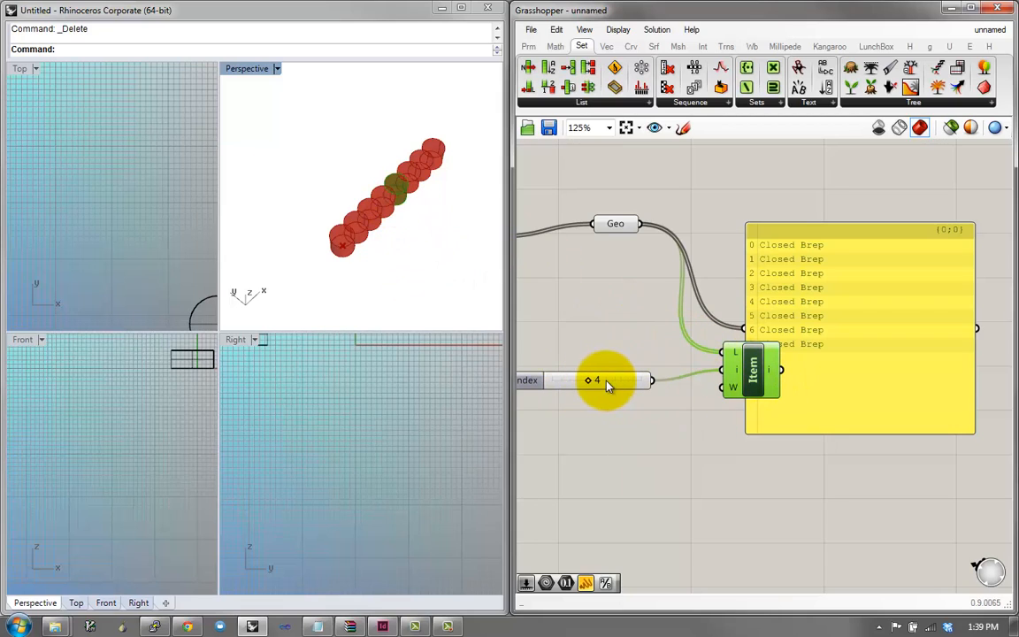
drag(602, 379, 655, 368)
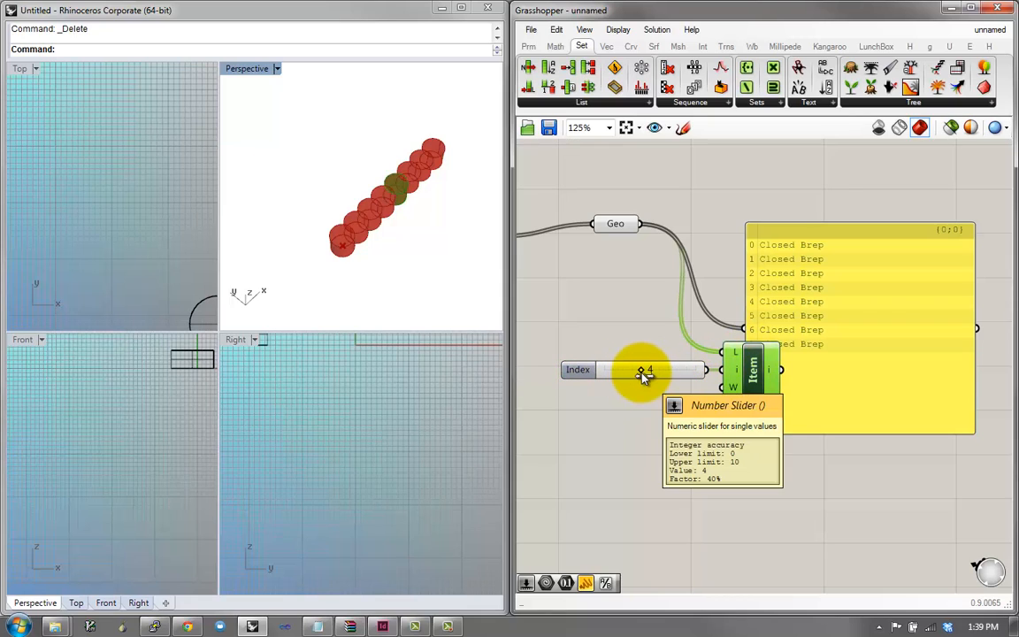
Separate the List Item component from the geometry panel and set the Index slider to 5
mouse_move(643, 372)
mouse_down()
mouse_move(598, 373)
mouse_move(652, 372)
mouse_up()
drag(754, 374, 795, 353)
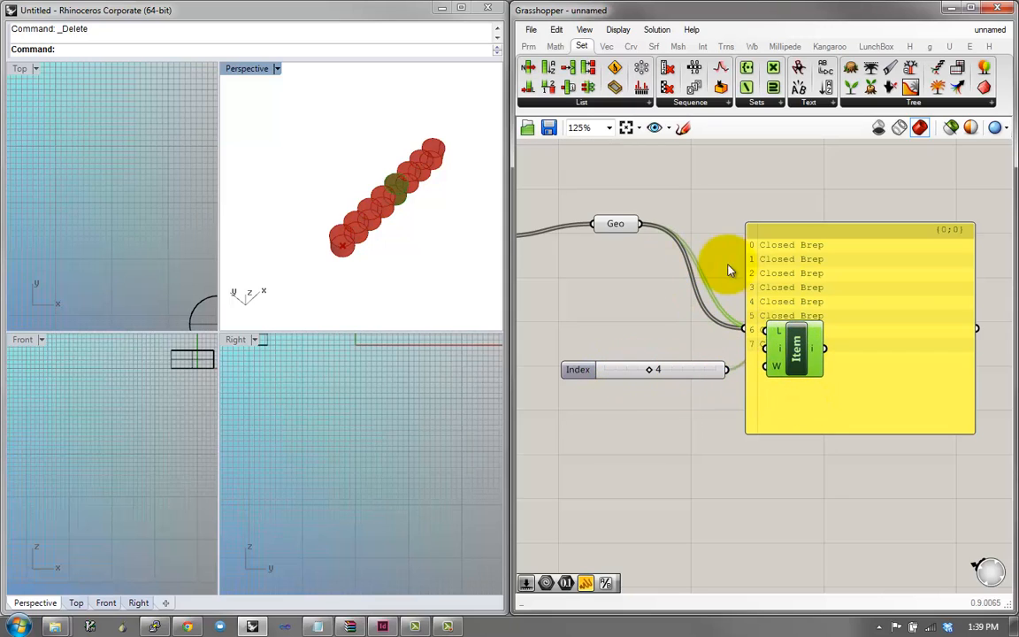
drag(791, 249, 805, 176)
click(791, 348)
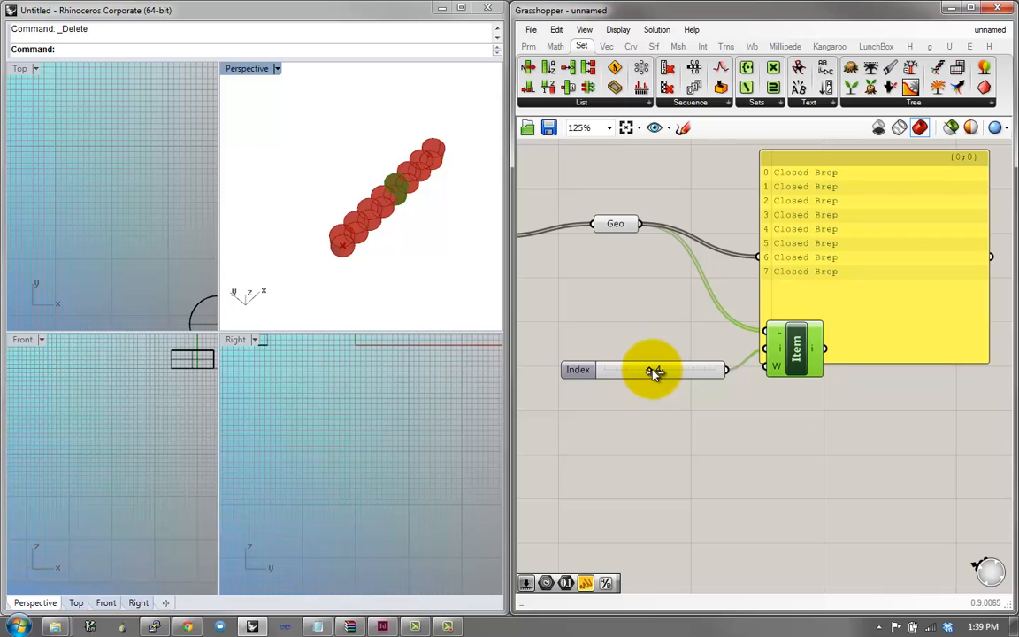
drag(654, 372, 661, 369)
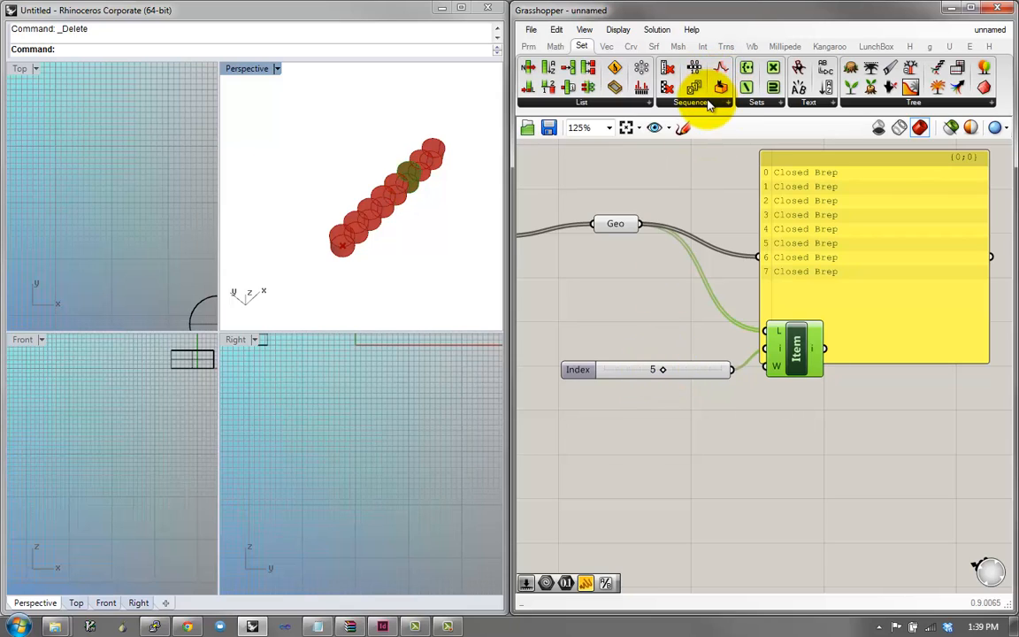
click(854, 106)
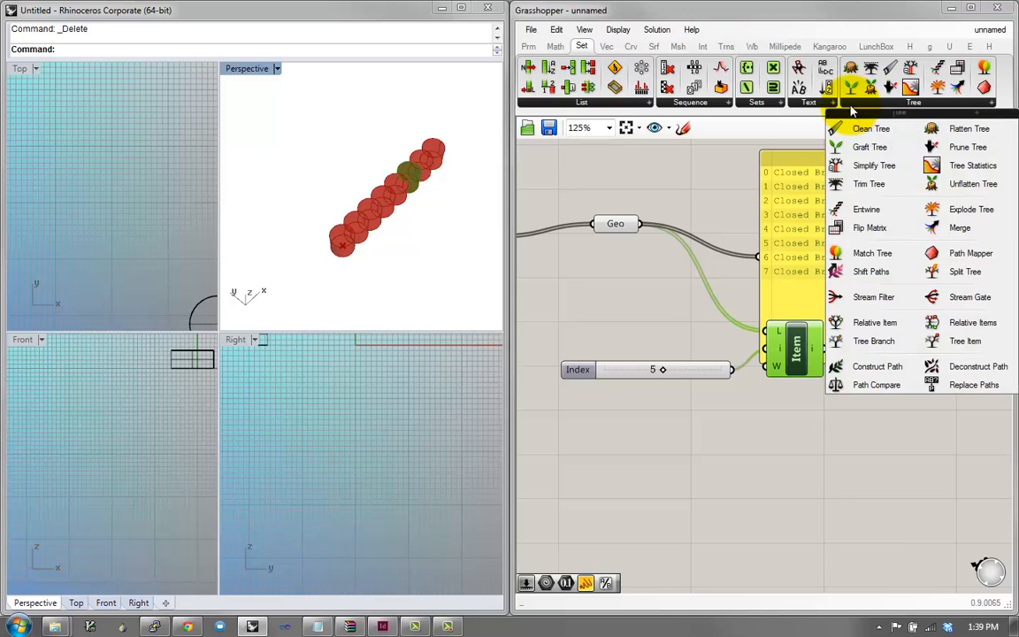
click(802, 106)
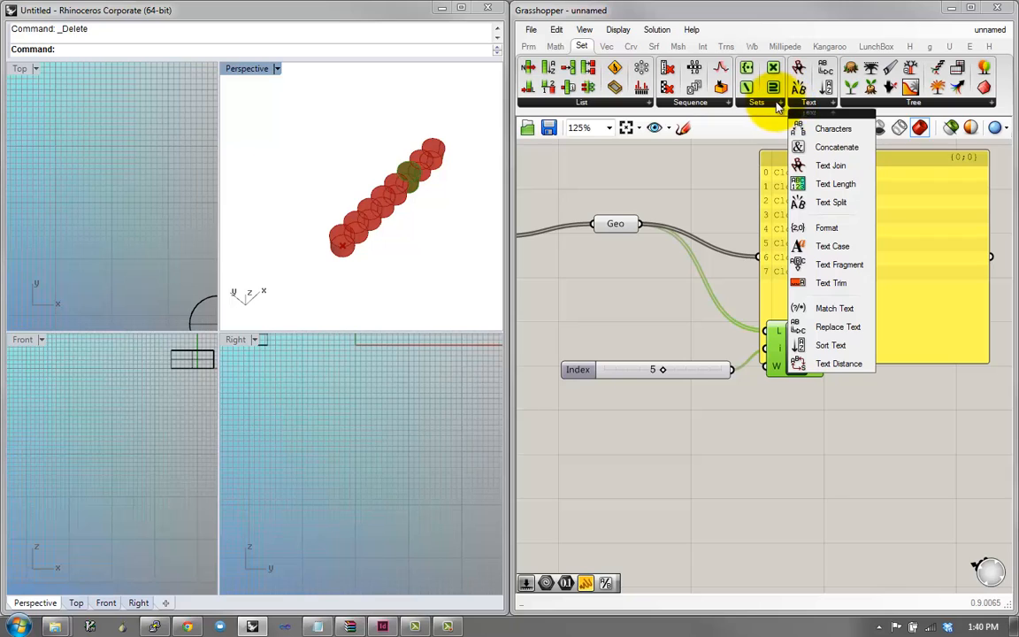
click(781, 105)
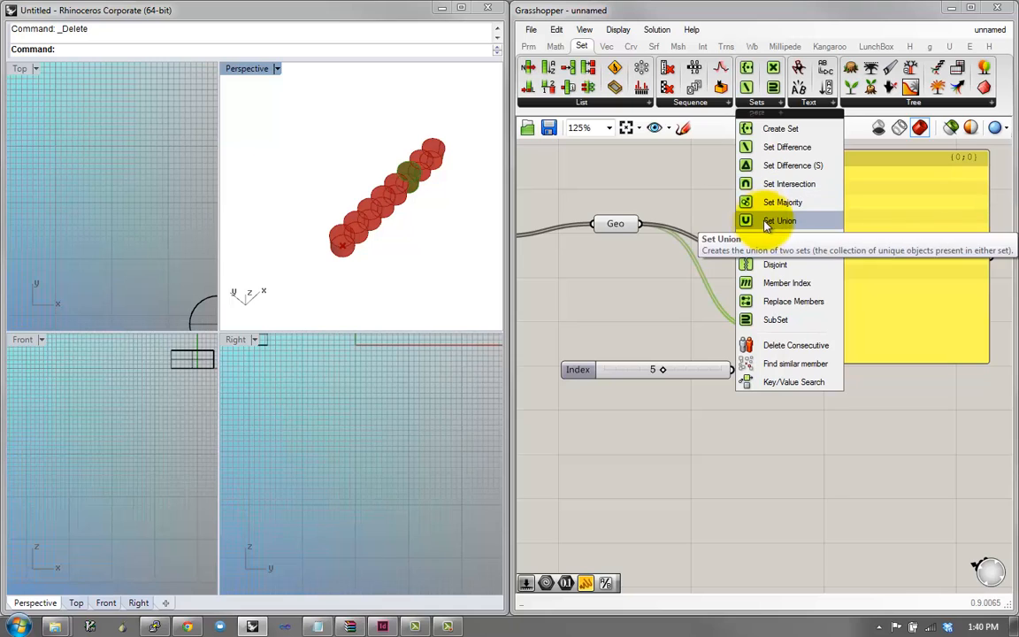
click(716, 106)
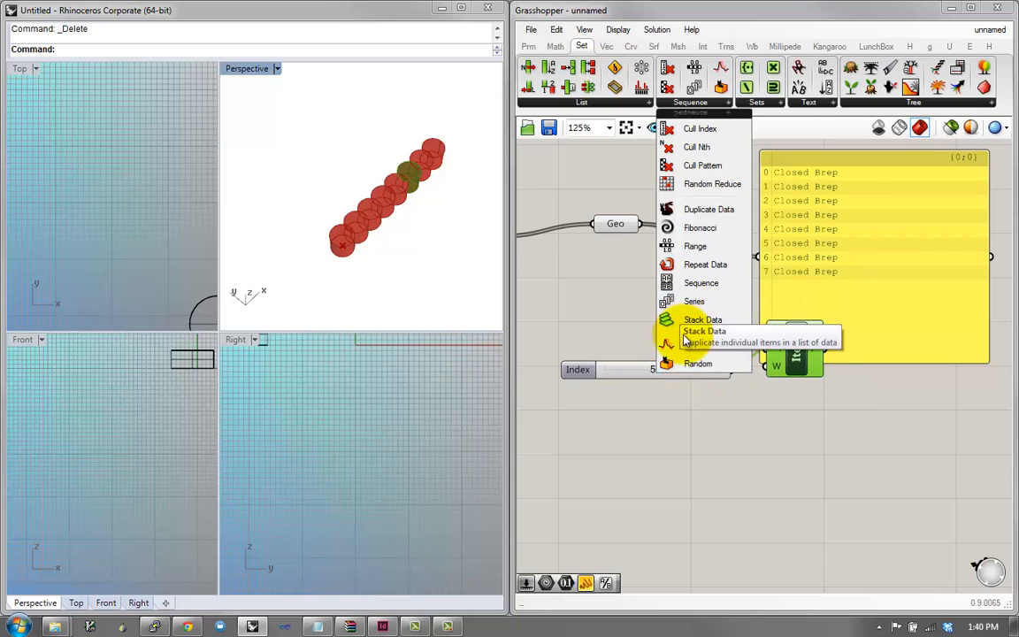
Examine the Vector components for colour, field, plane and point, and the Curve components for analysis, division and primitives
click(606, 46)
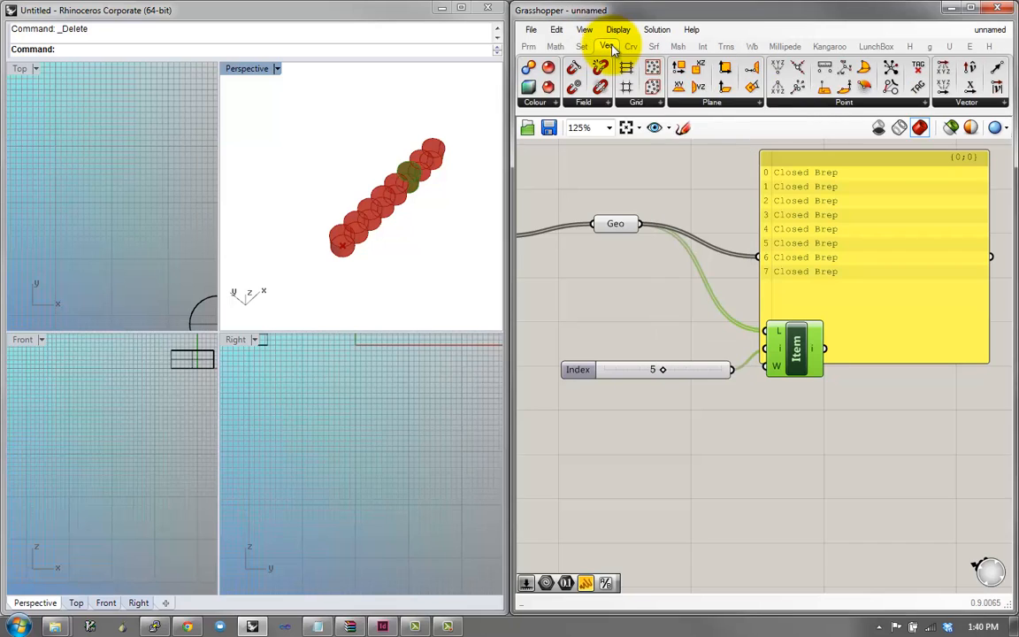
click(556, 106)
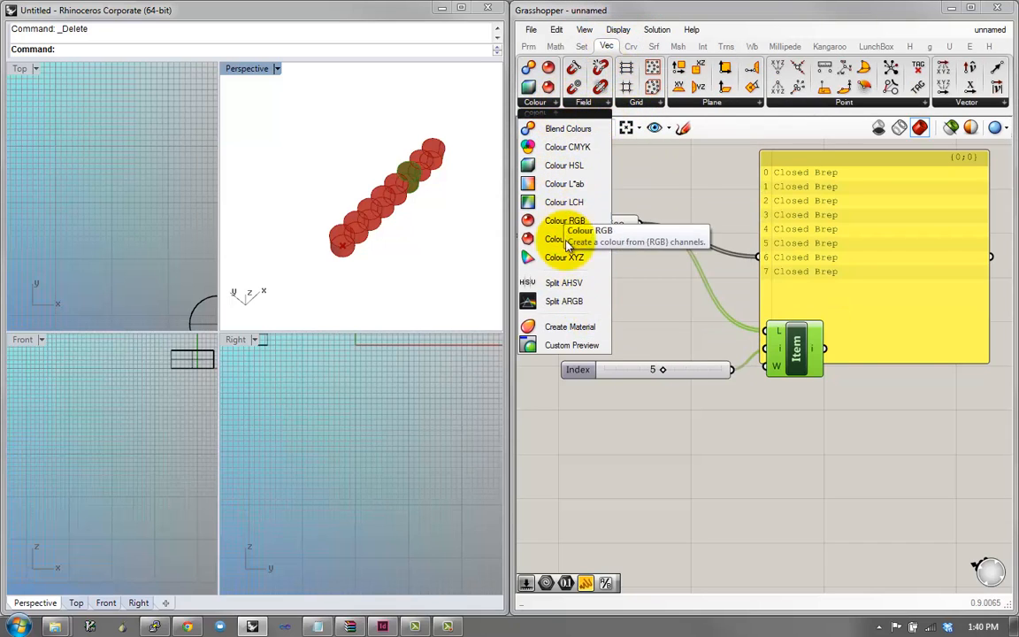
click(585, 104)
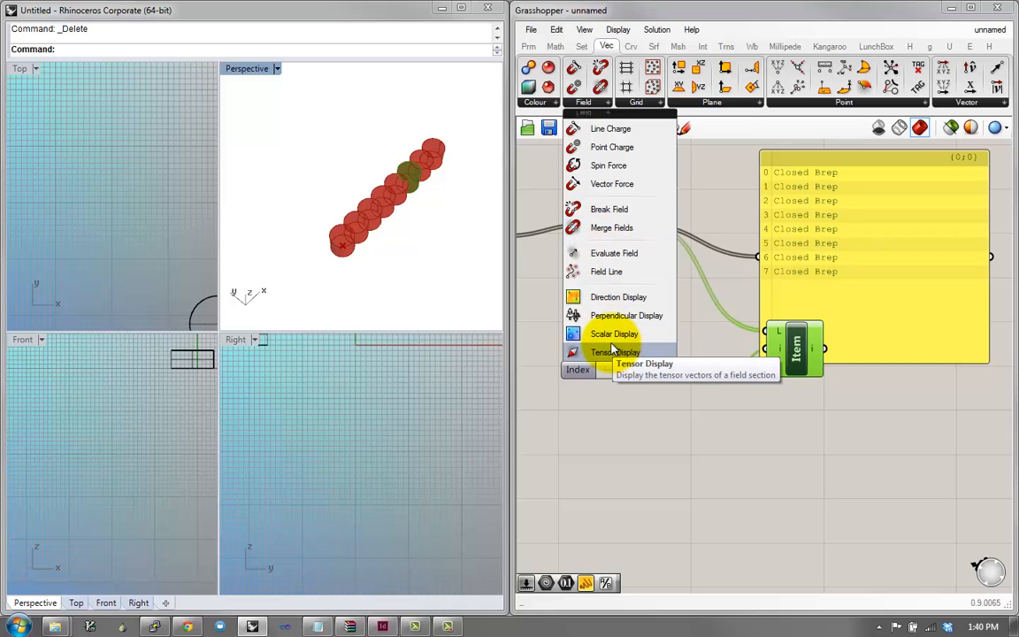
click(737, 105)
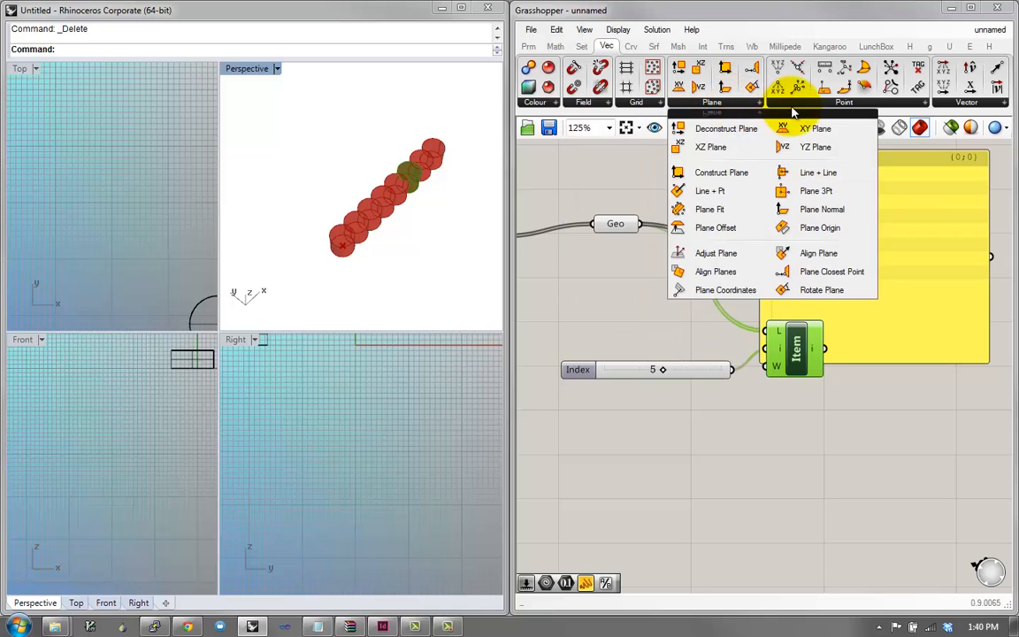
click(836, 100)
click(629, 46)
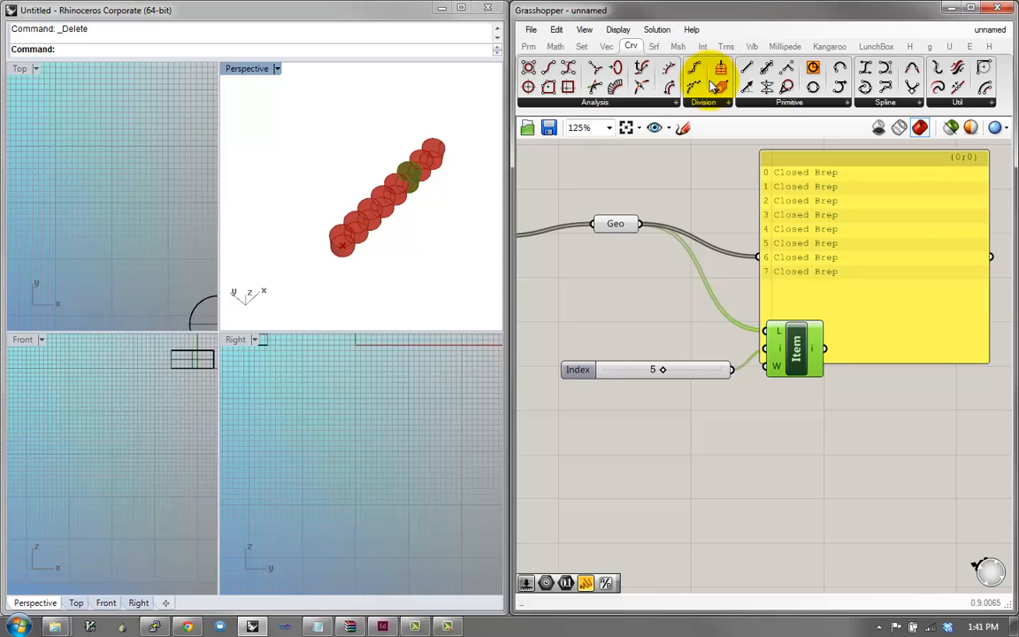
click(791, 103)
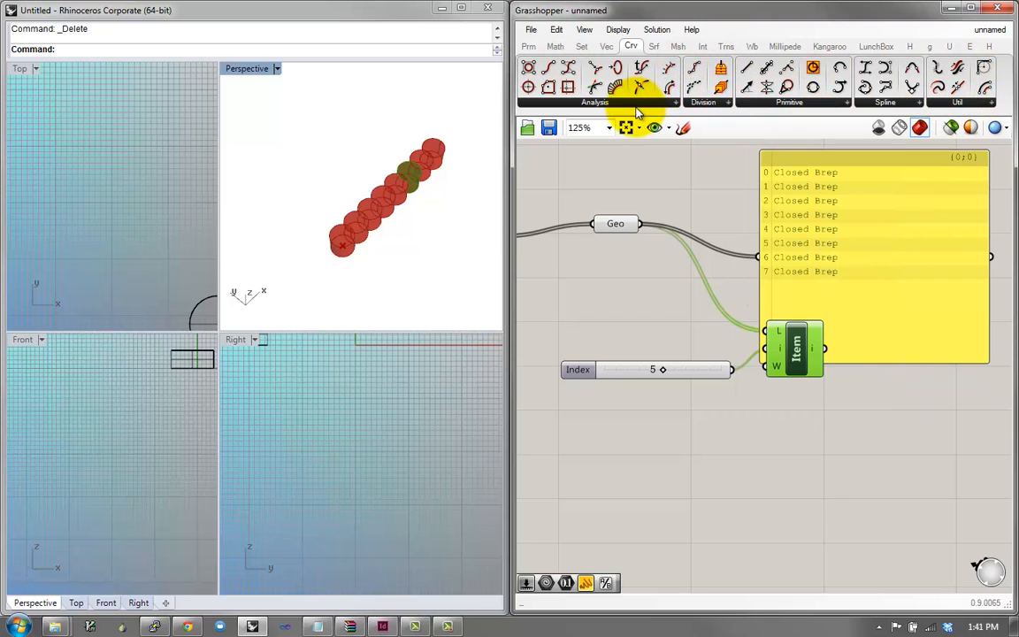
click(591, 104)
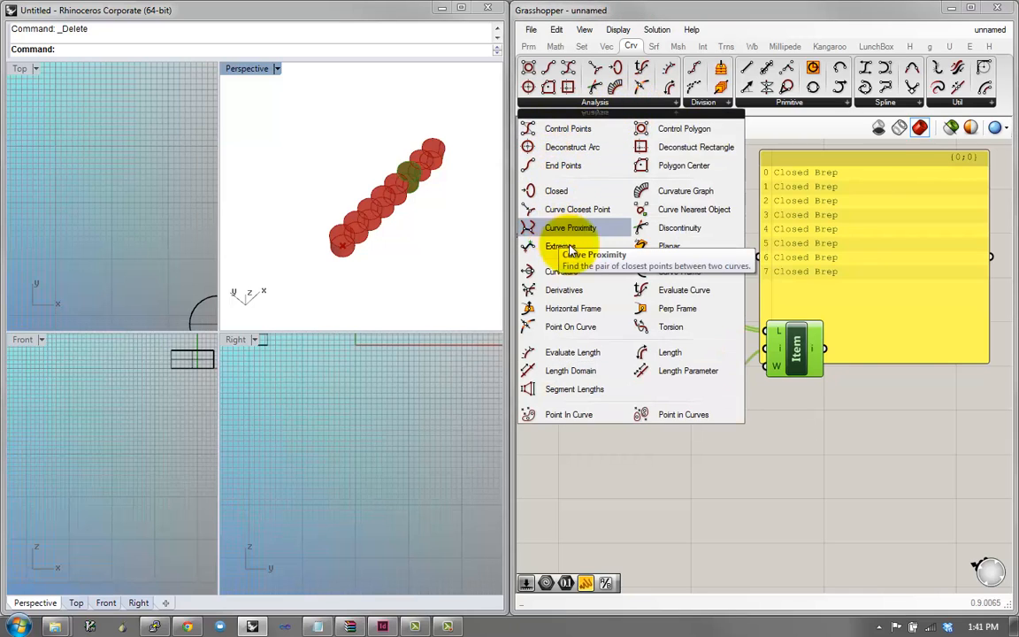
click(702, 104)
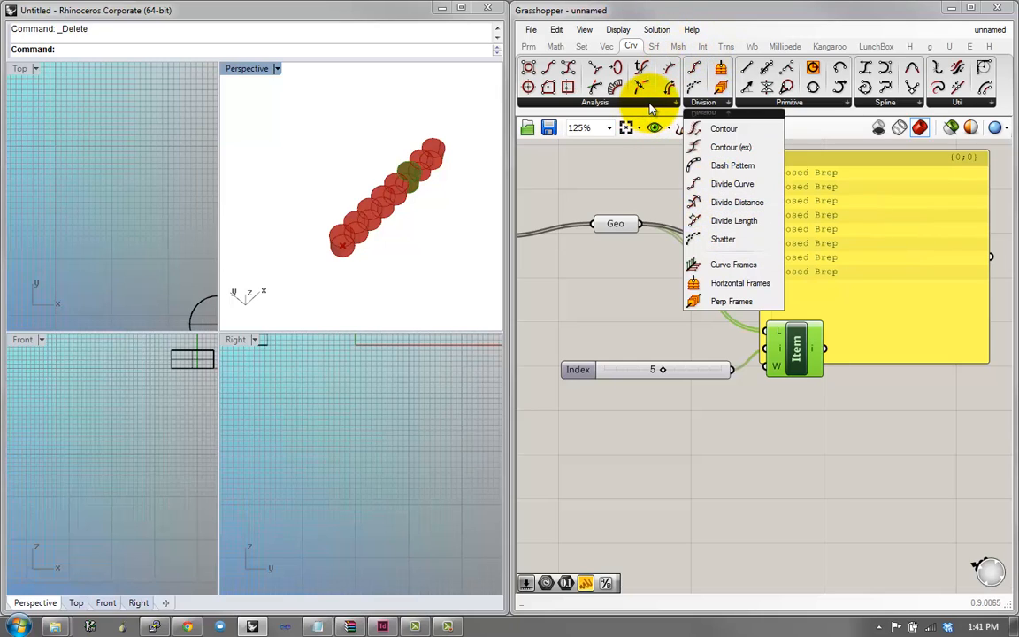
click(810, 106)
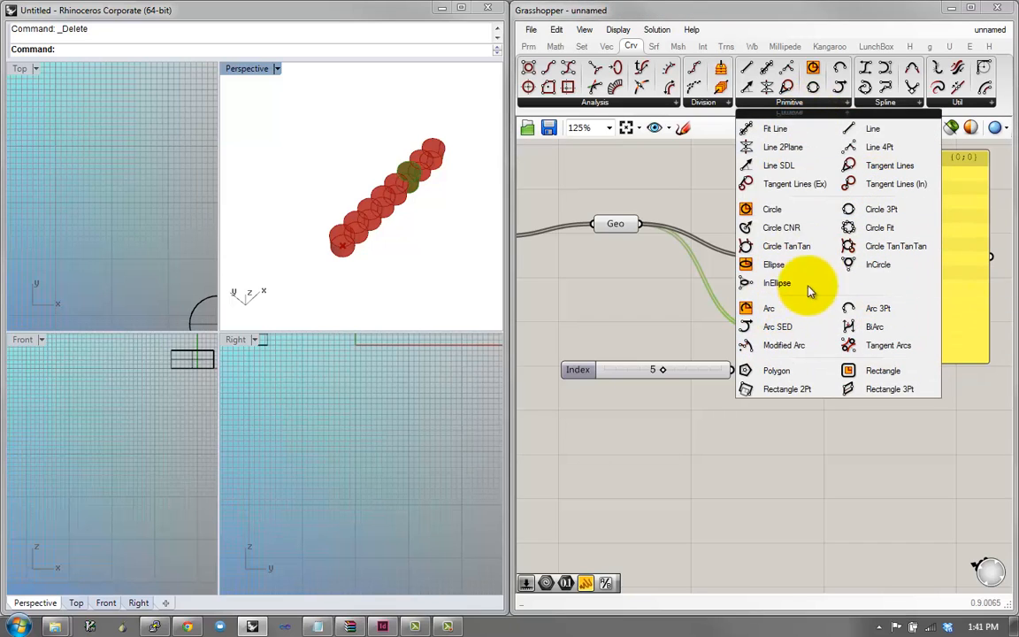
Look through the Surface analysis components and the Mesh, Intersect and Transform component sets
click(659, 48)
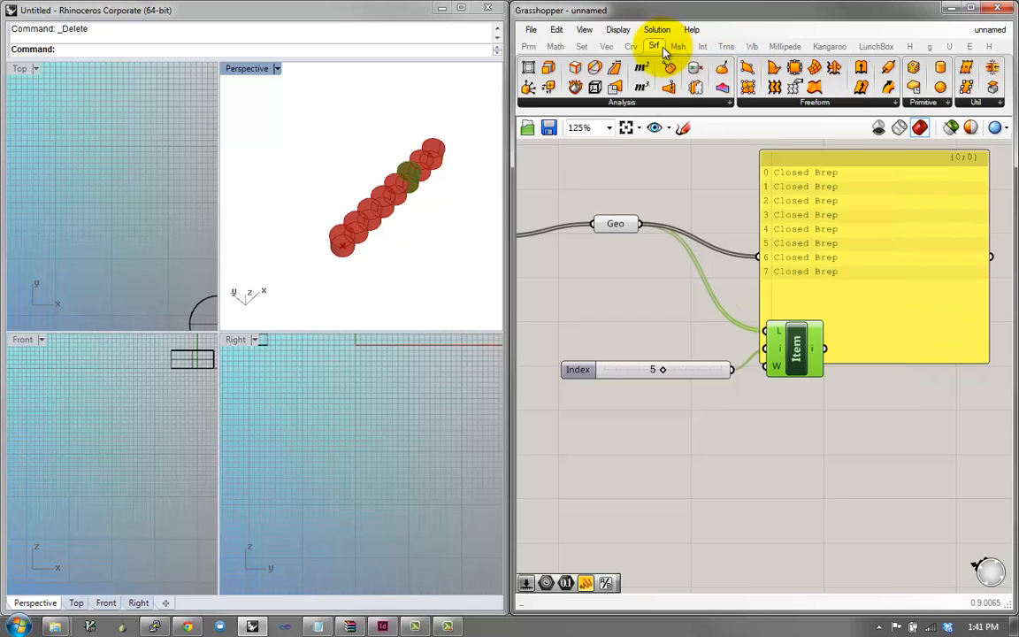
click(721, 104)
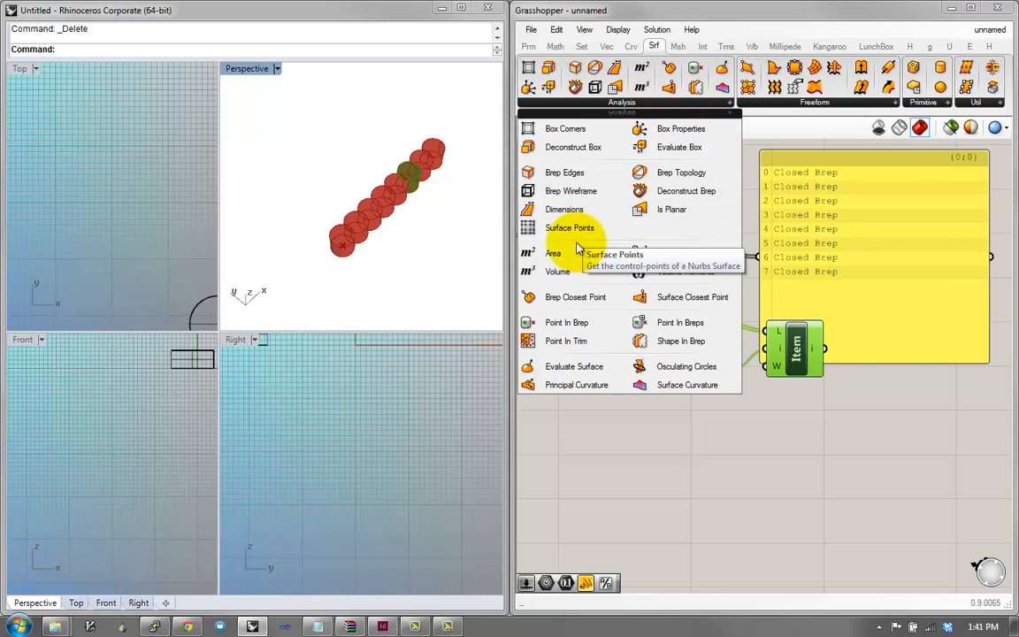
click(679, 47)
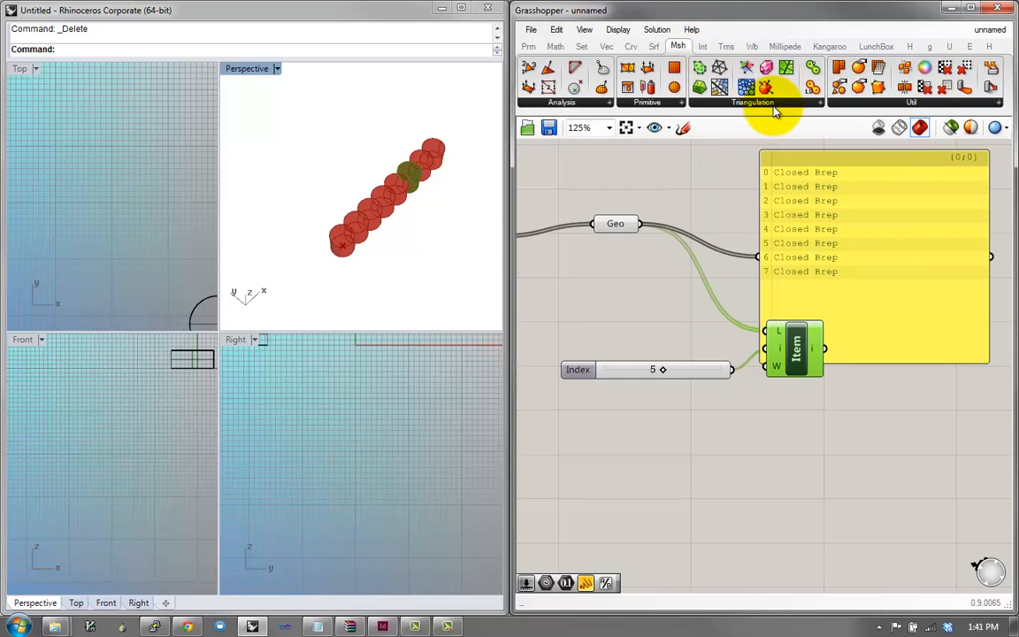
click(702, 46)
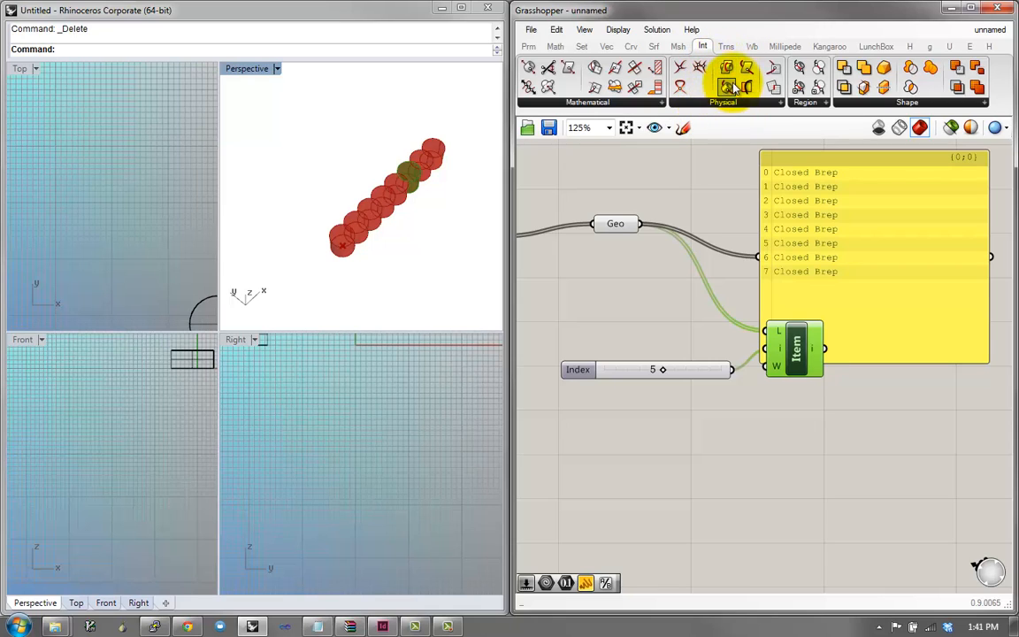
click(726, 48)
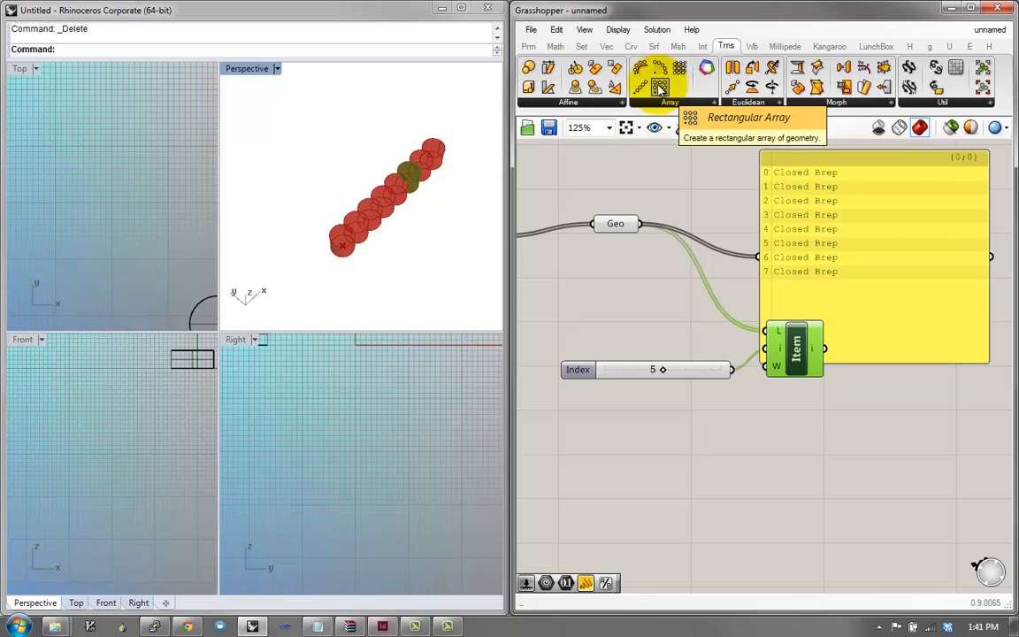
Examine the plug-in component sets, including Wb, Millipede, Kangaroo and LunchBox
click(752, 46)
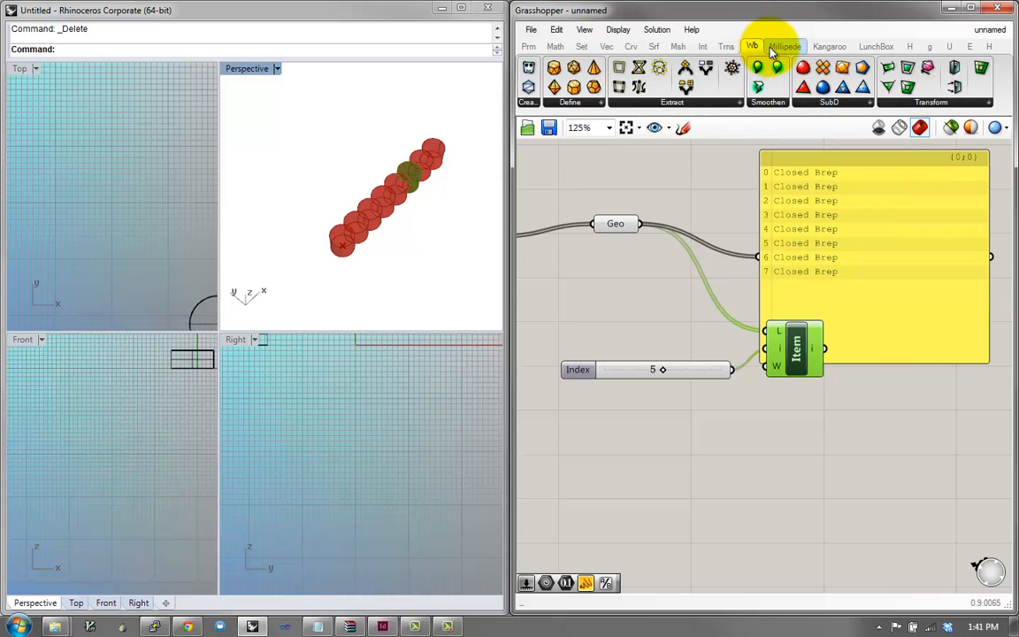
click(786, 46)
click(831, 46)
click(877, 46)
click(929, 46)
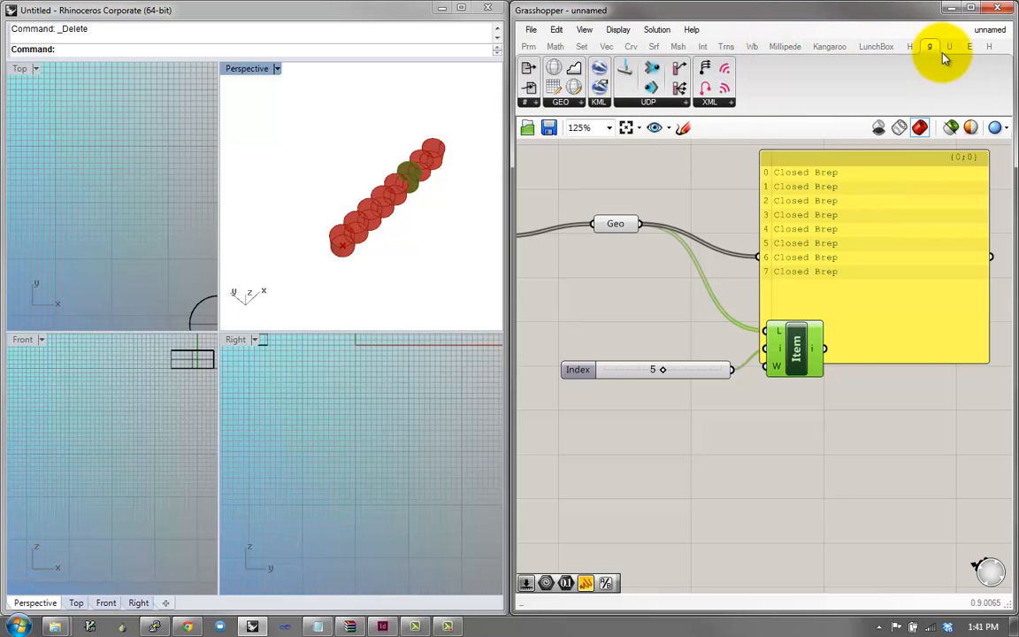
click(774, 46)
click(752, 46)
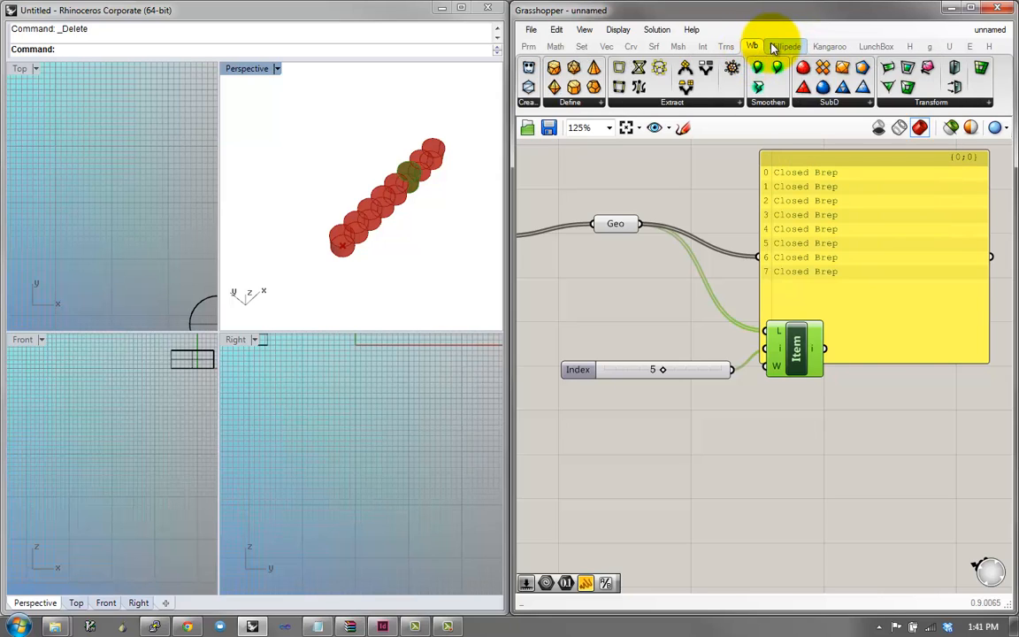
click(773, 48)
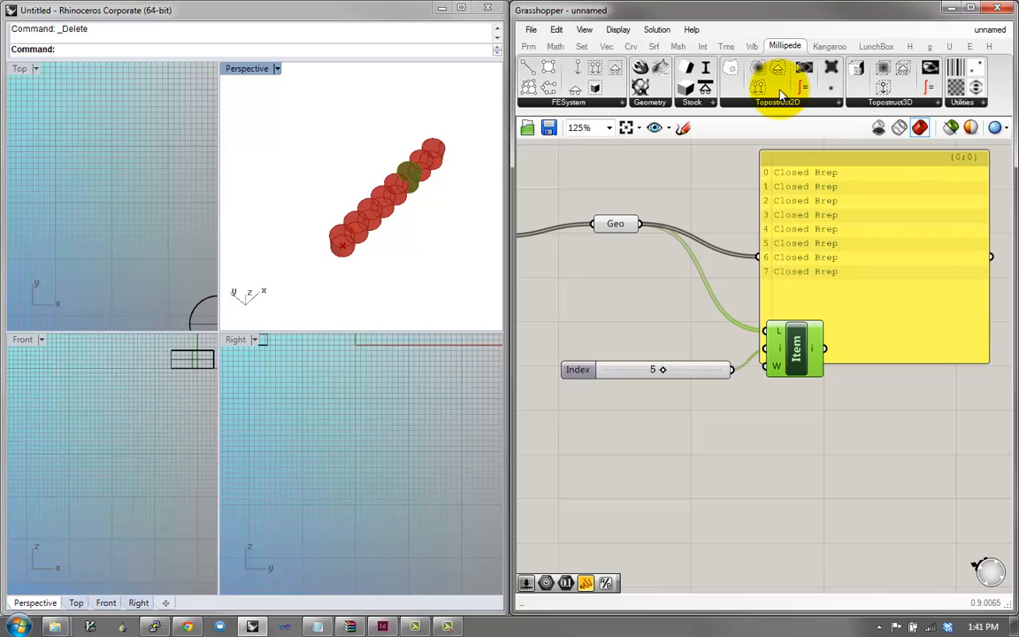
click(830, 47)
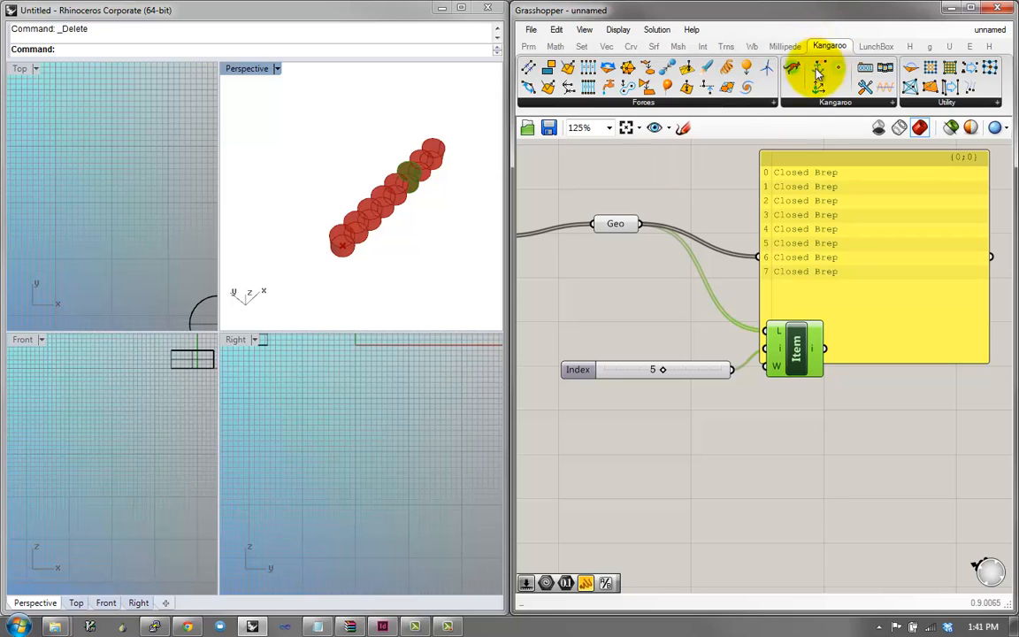
click(874, 48)
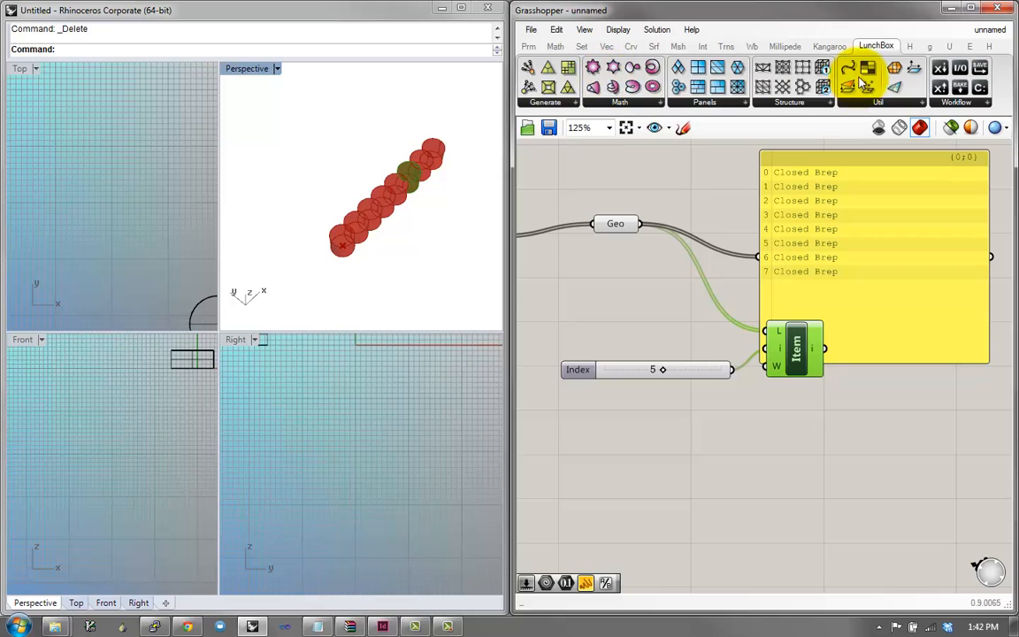
Look through the remaining plug-in component sets H, g, U and E, and revisit LunchBox and Kangaroo
click(912, 49)
click(911, 49)
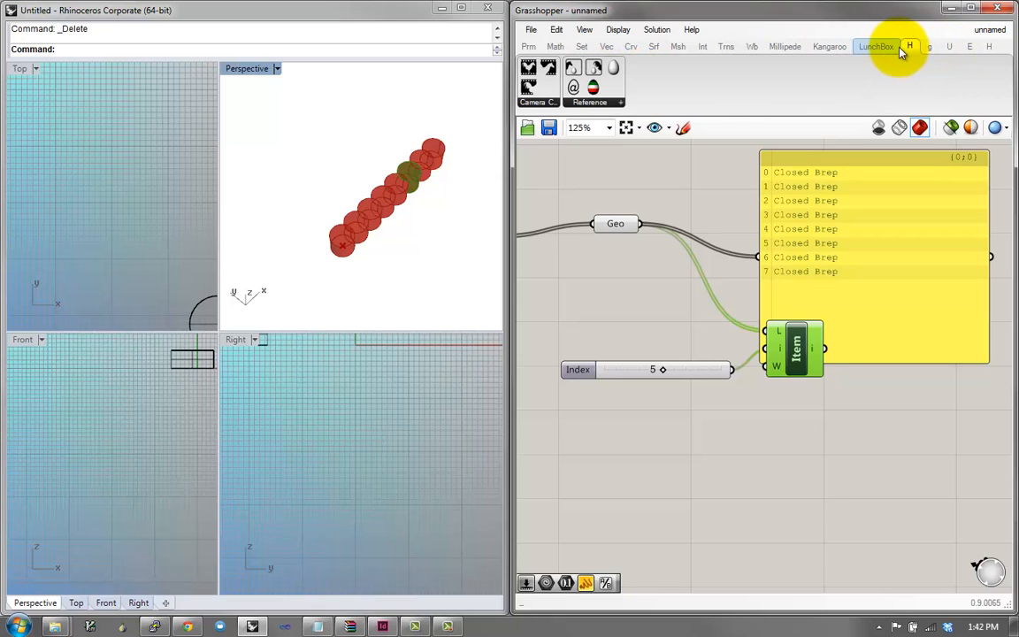
click(929, 46)
click(972, 49)
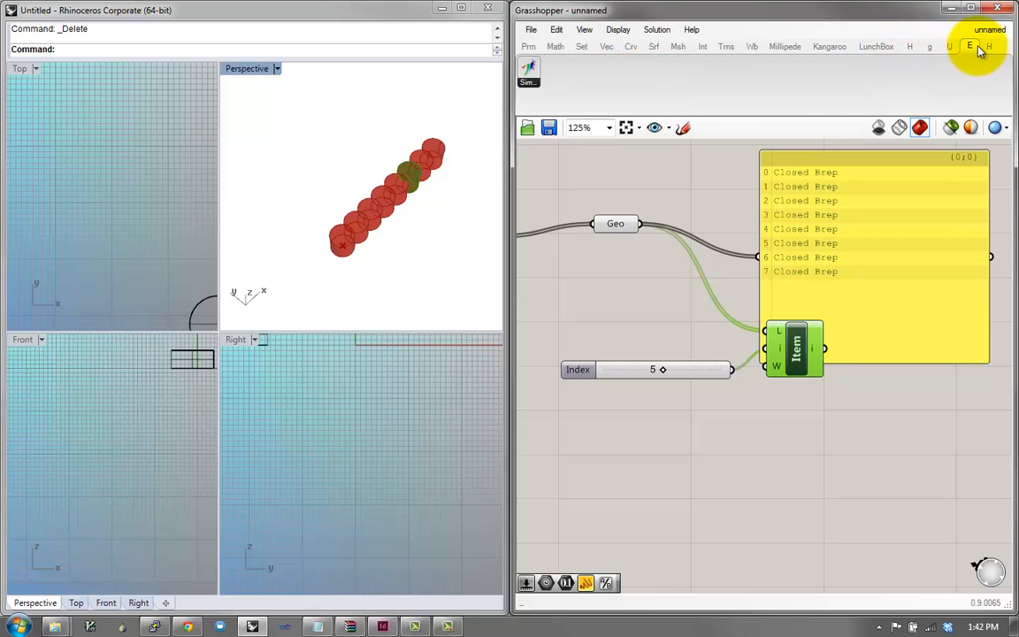
click(930, 48)
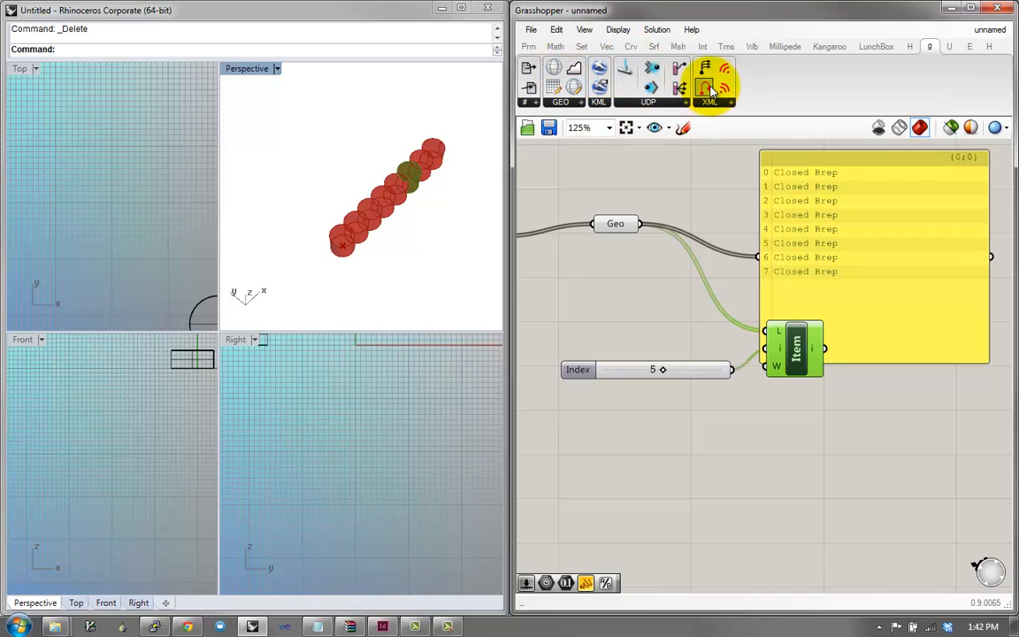
click(934, 46)
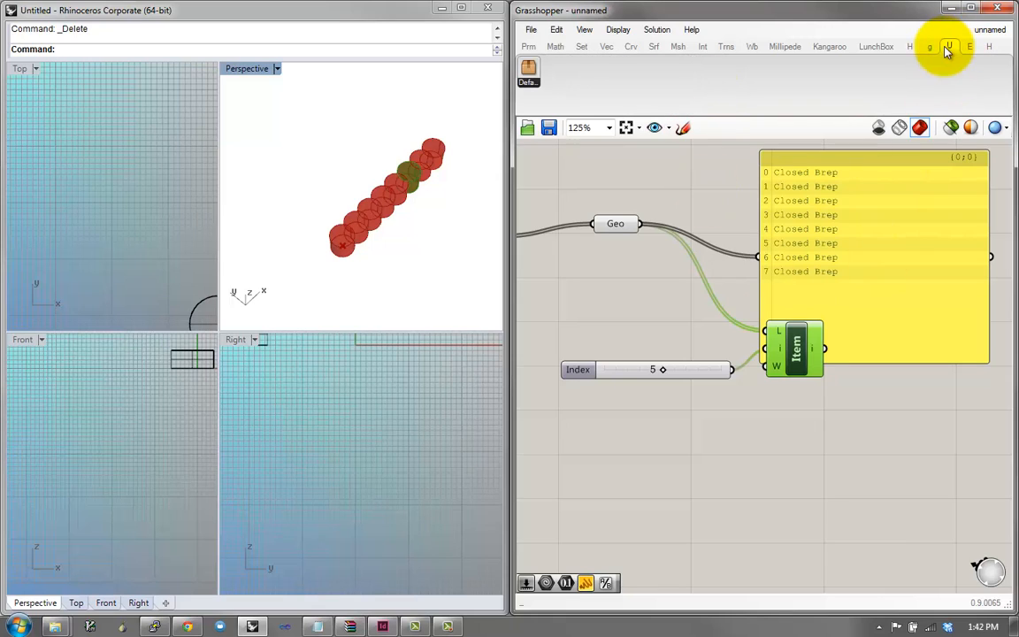
click(909, 46)
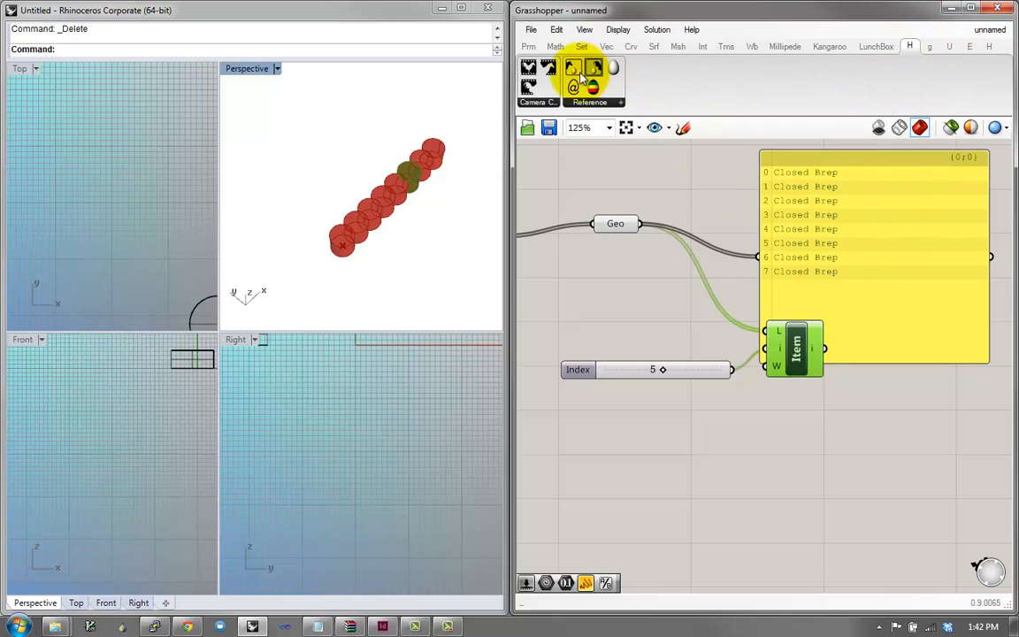
click(969, 46)
click(875, 46)
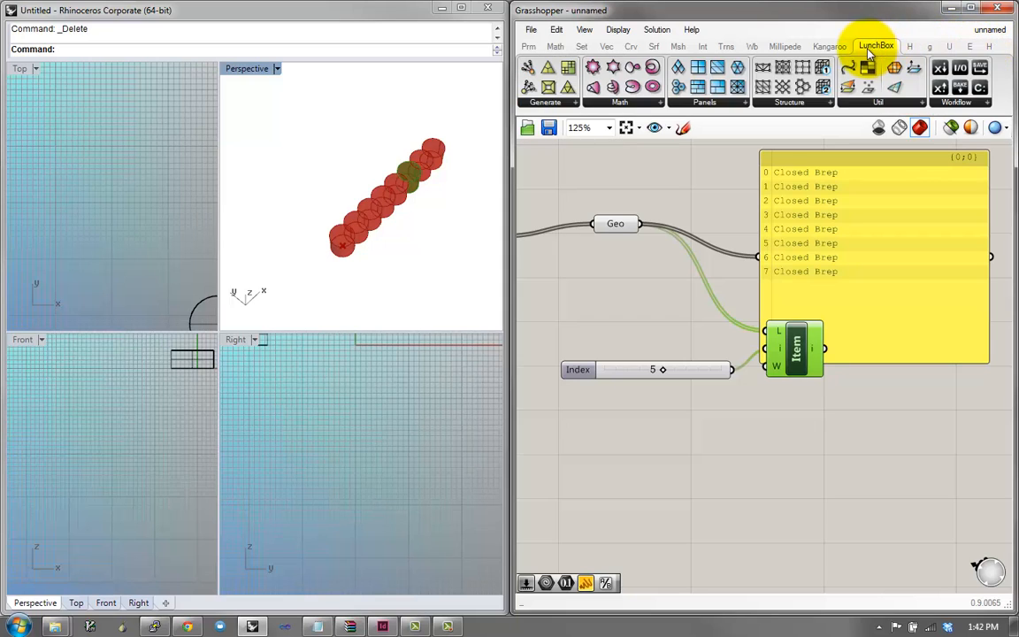
click(829, 46)
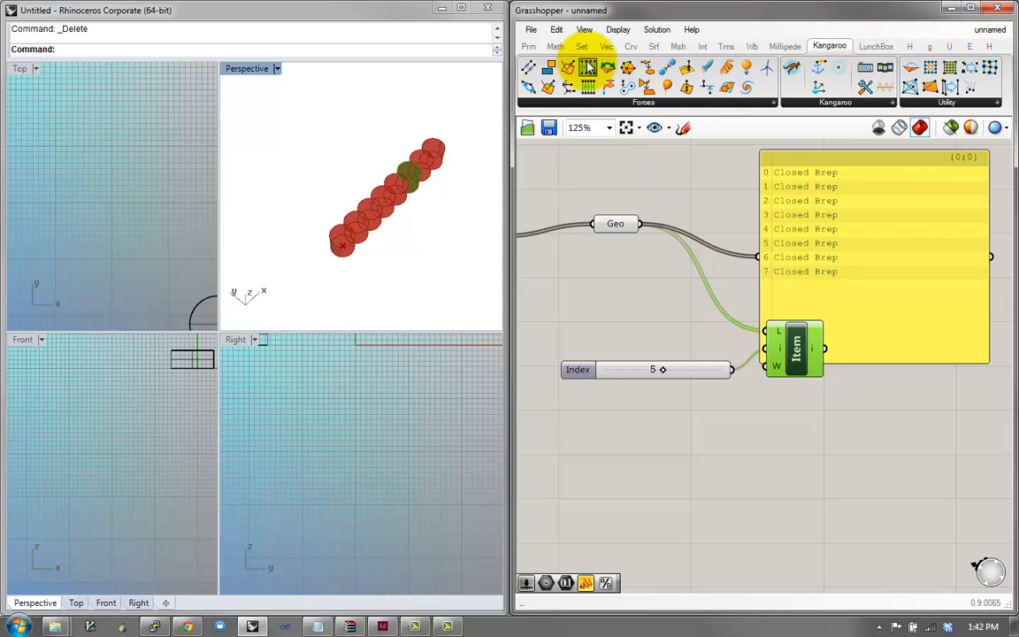
Add a Python script component below the List Item, and move the geometry panel up clear of the List Item
right_drag(764, 421, 874, 474)
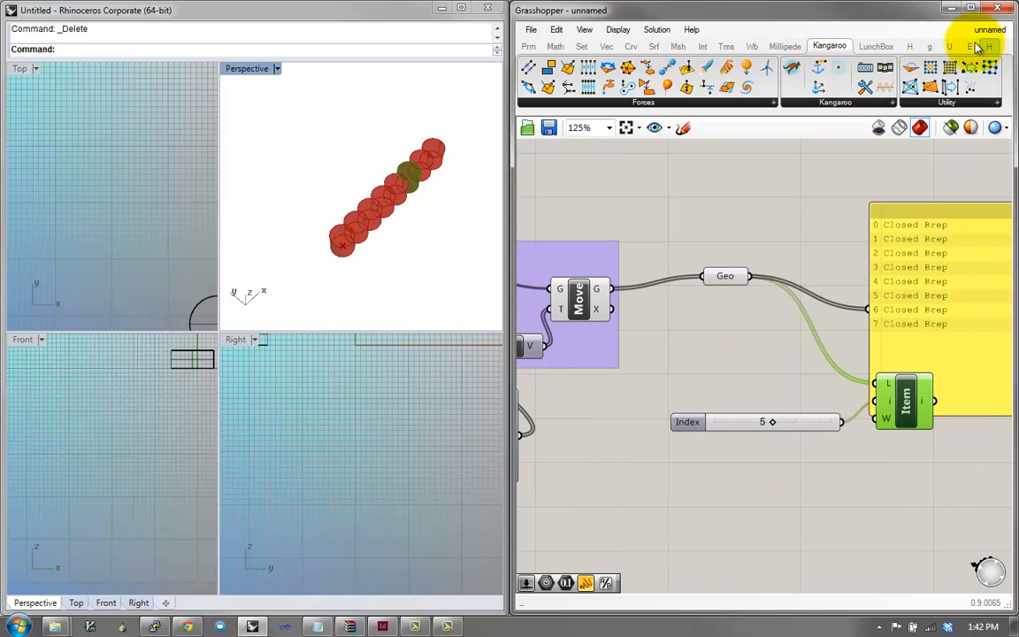
mouse_move(966, 48)
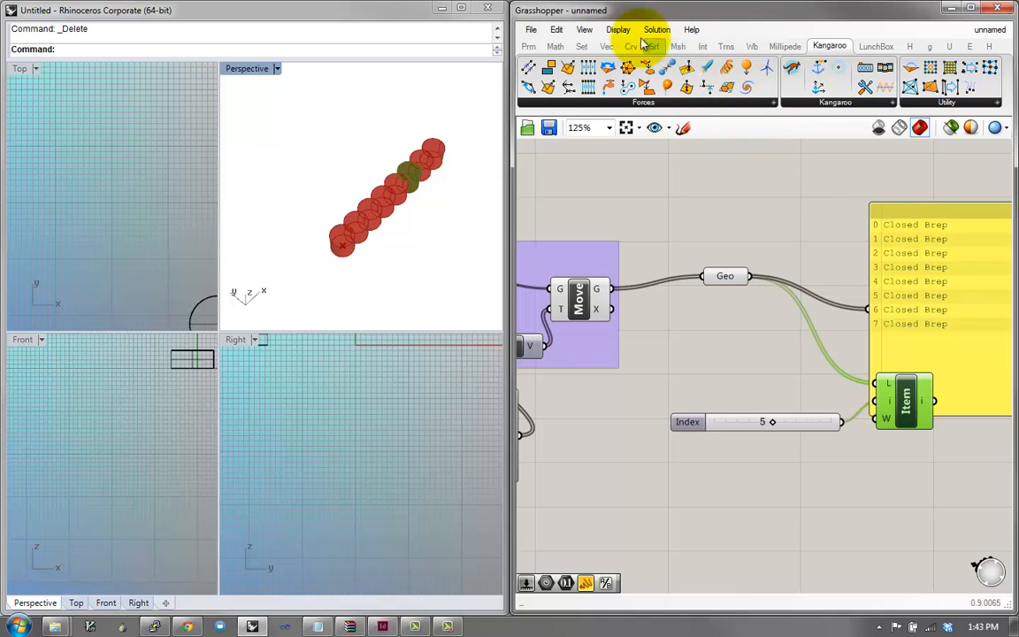
click(581, 46)
click(556, 46)
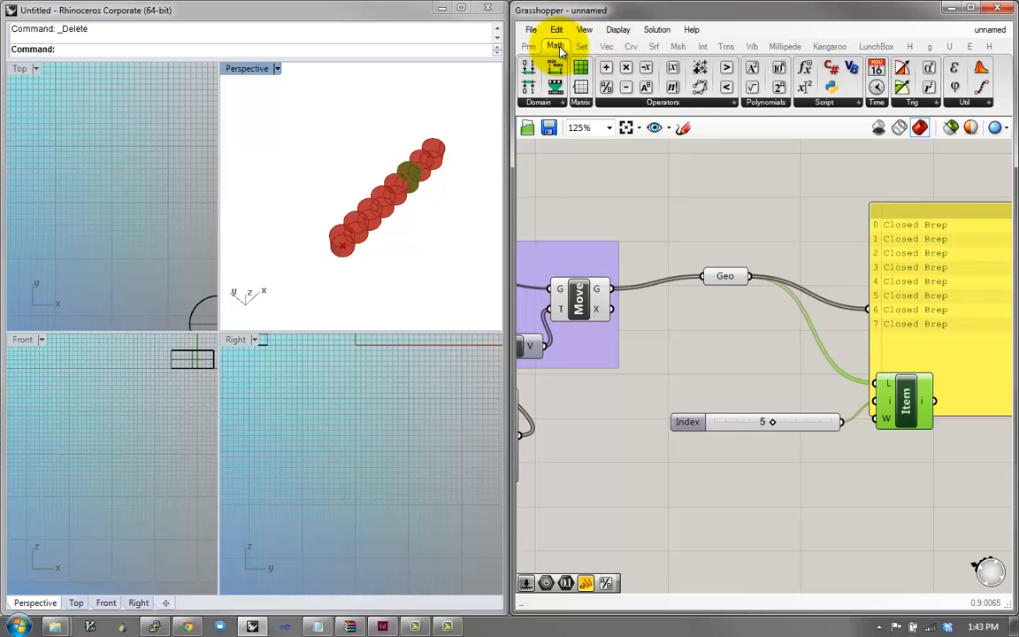
drag(831, 87, 881, 451)
right_drag(869, 382, 717, 460)
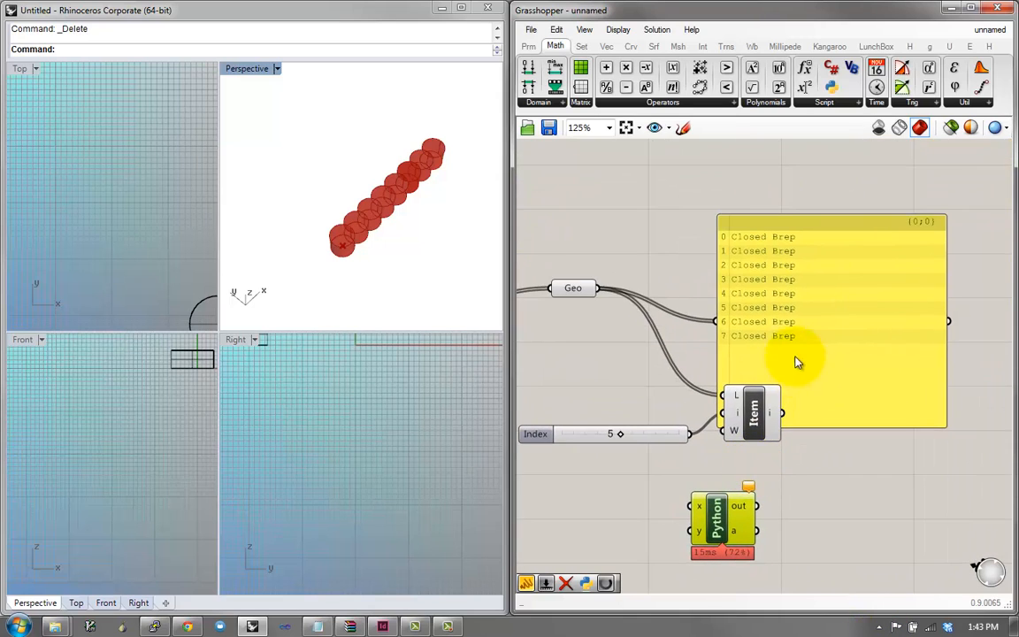
drag(796, 357, 807, 301)
drag(705, 539, 737, 530)
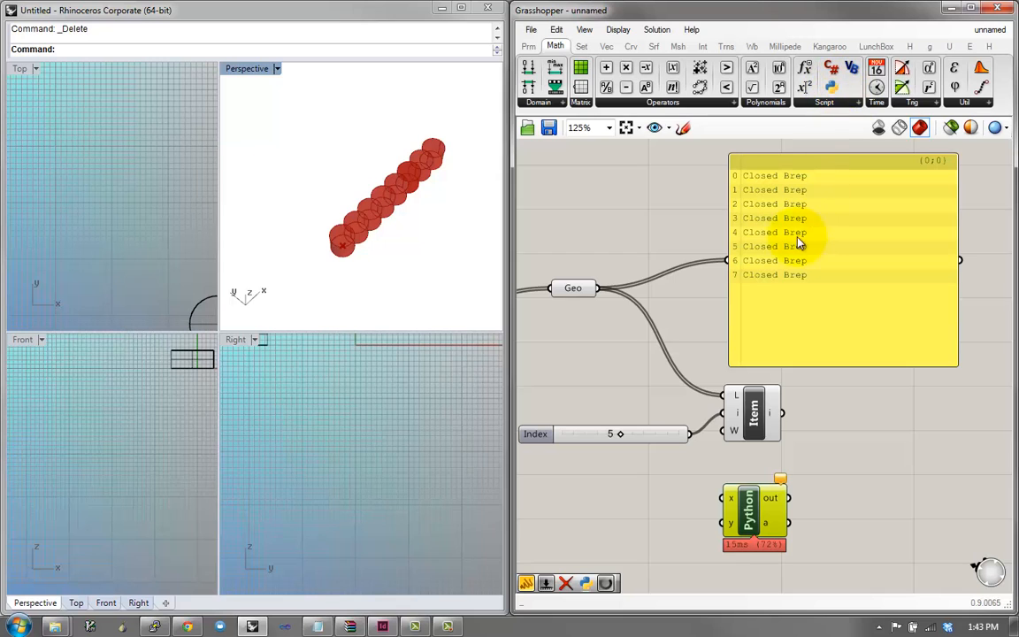
Review the whole definition from the List Item and Python components back to the Point parameter, and glance through the canvas view options
right_drag(768, 236, 812, 259)
scroll(811, 259, down, 3)
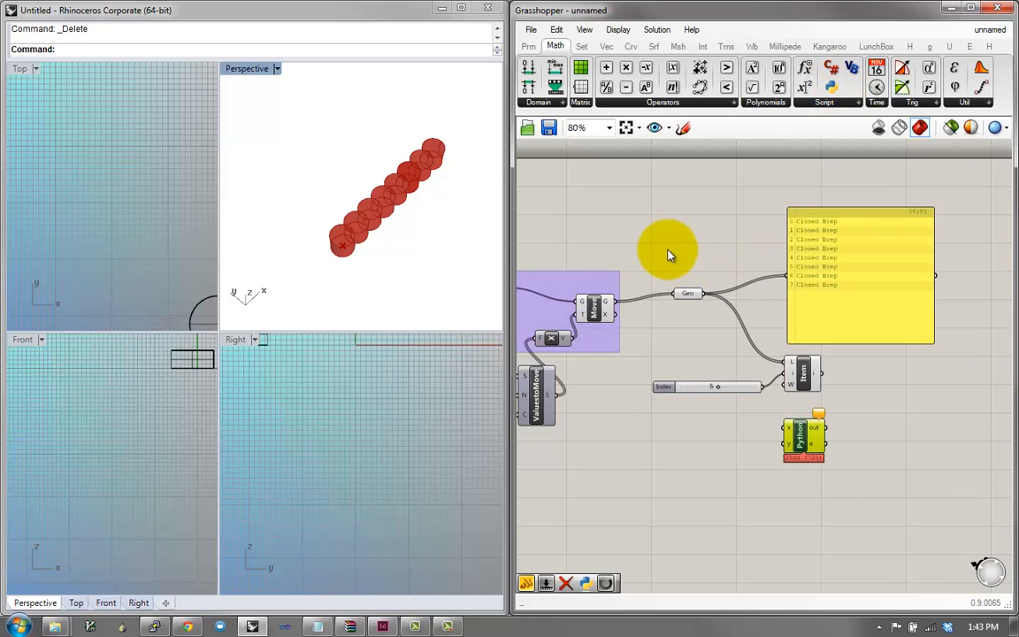
right_drag(668, 255, 740, 251)
scroll(660, 246, down, 1)
right_drag(660, 246, 813, 287)
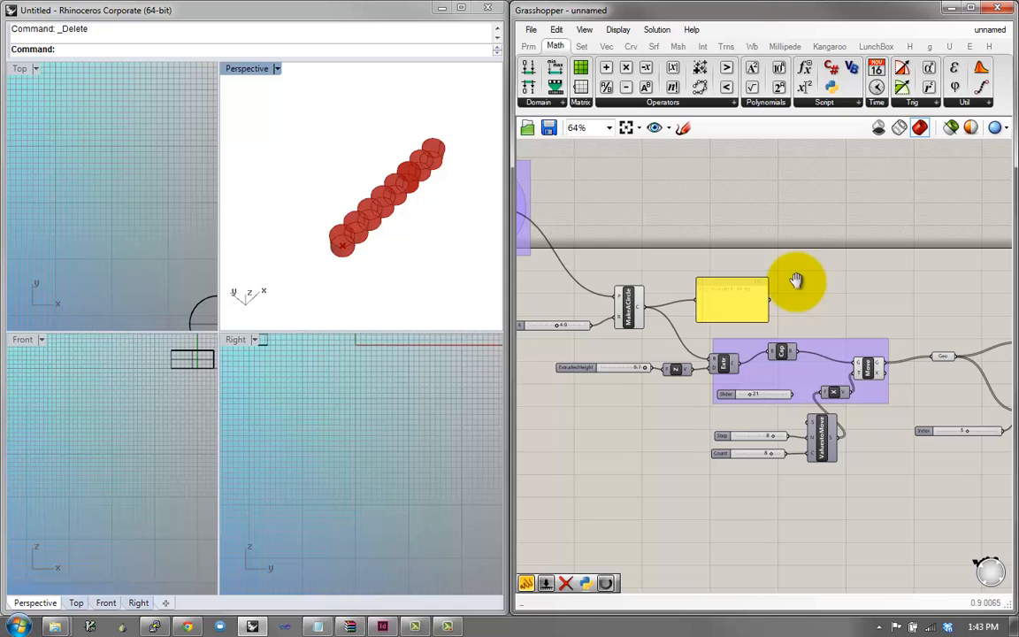
click(614, 31)
click(596, 34)
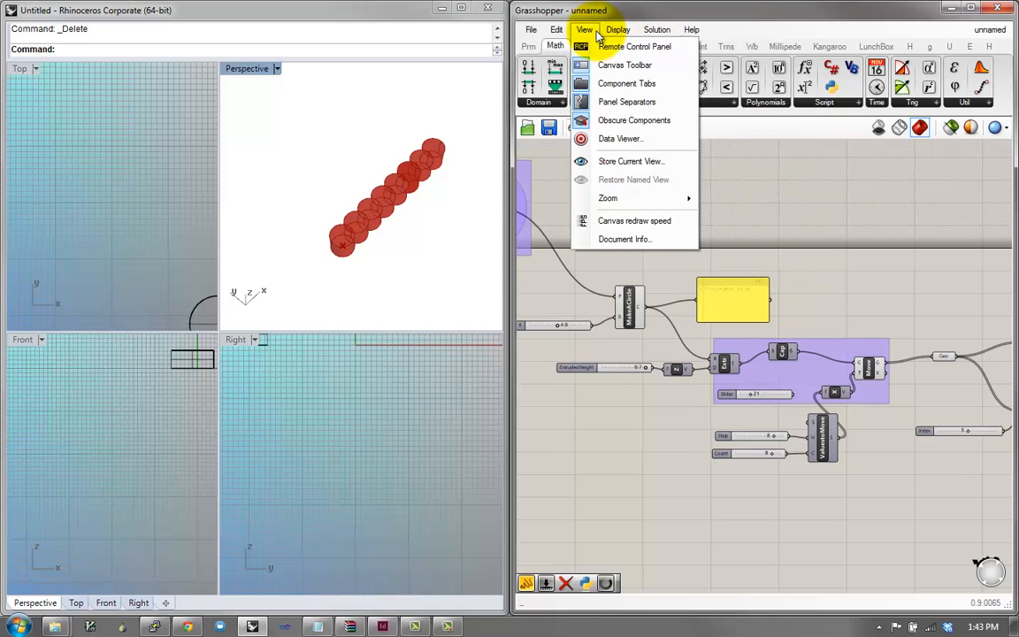
click(836, 250)
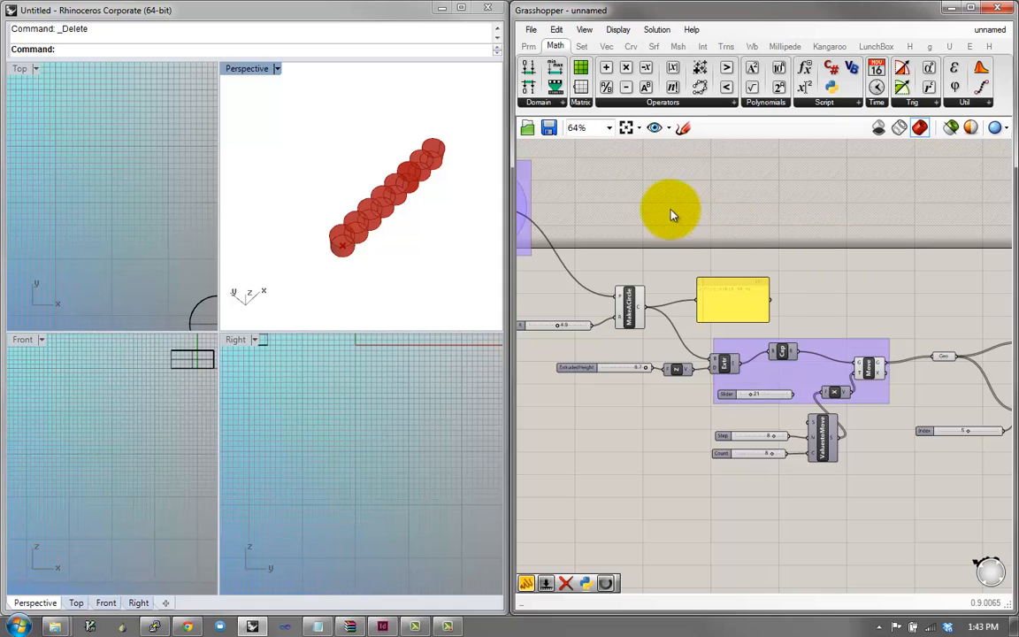
right_drag(670, 214, 831, 256)
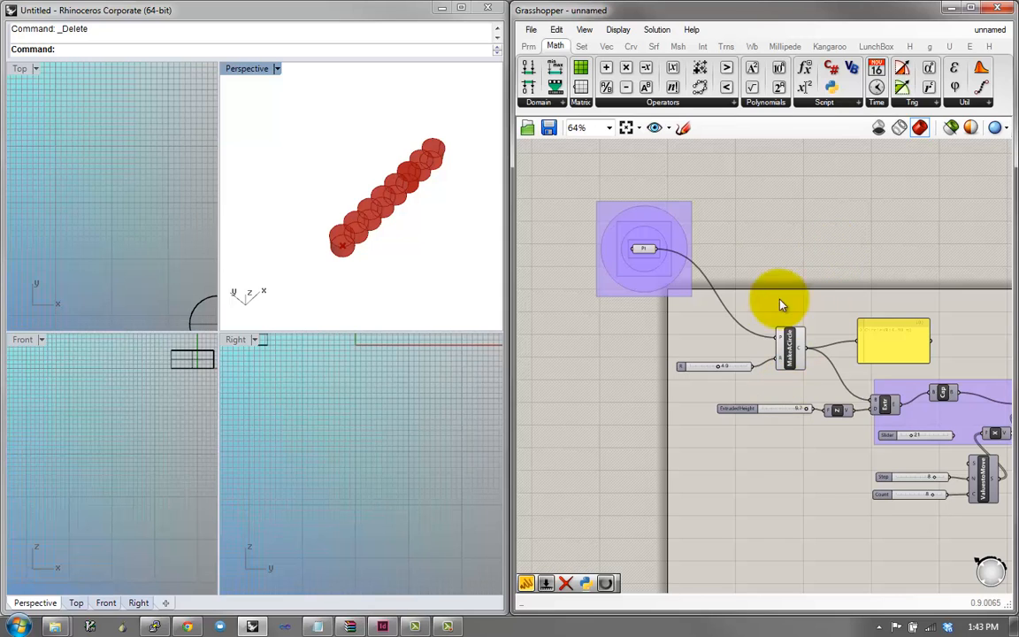
right_drag(841, 265, 807, 232)
scroll(806, 232, down, 2)
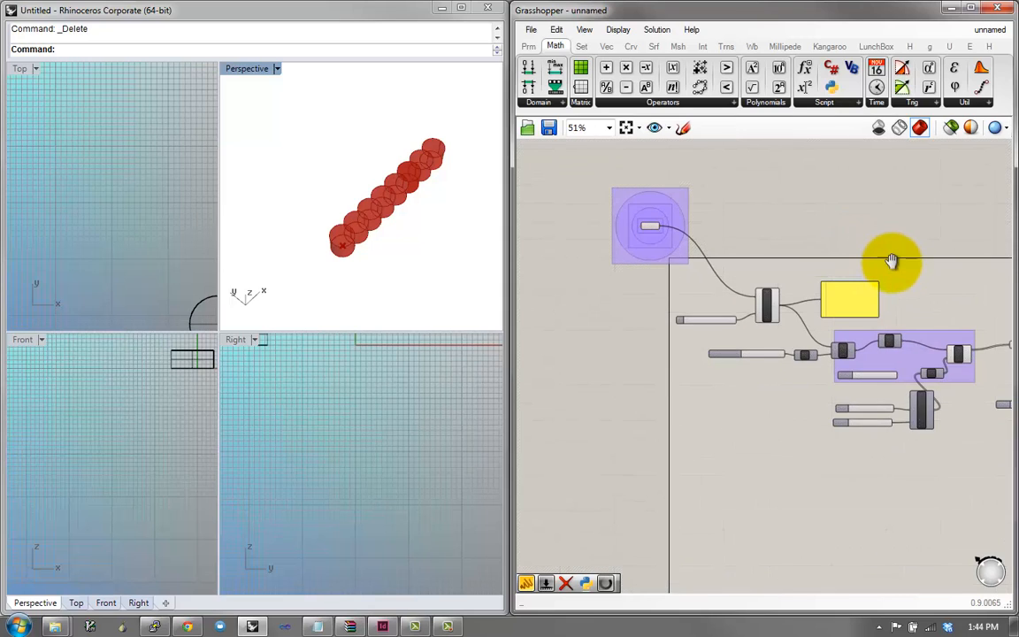
mouse_move(893, 259)
right_down()
mouse_move(788, 284)
mouse_move(780, 234)
mouse_move(856, 261)
mouse_move(771, 216)
mouse_move(673, 244)
mouse_move(878, 243)
mouse_move(887, 264)
right_up()
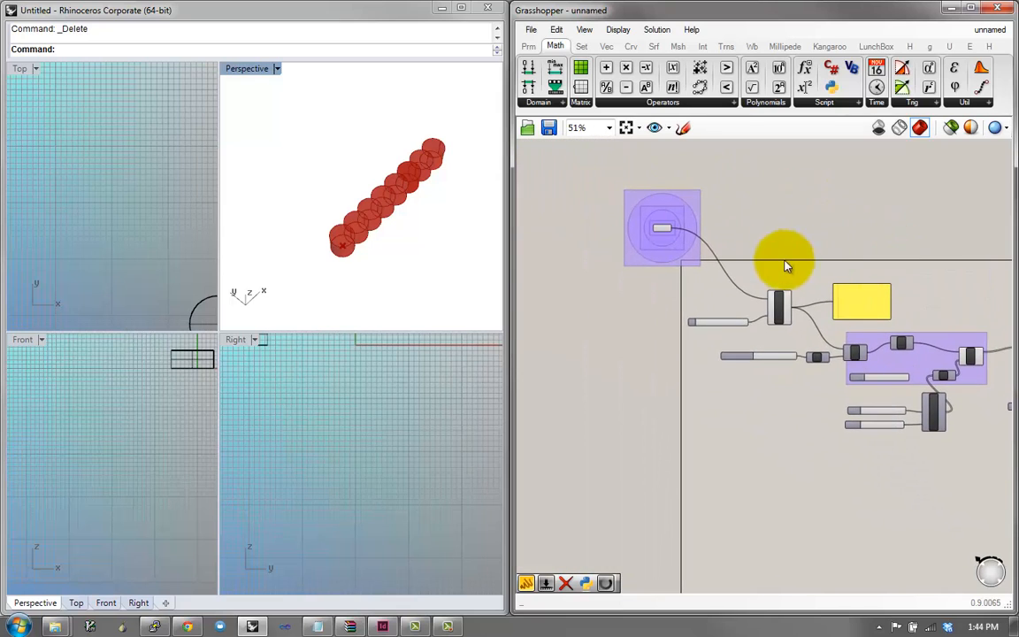
scroll(683, 236, up, 2)
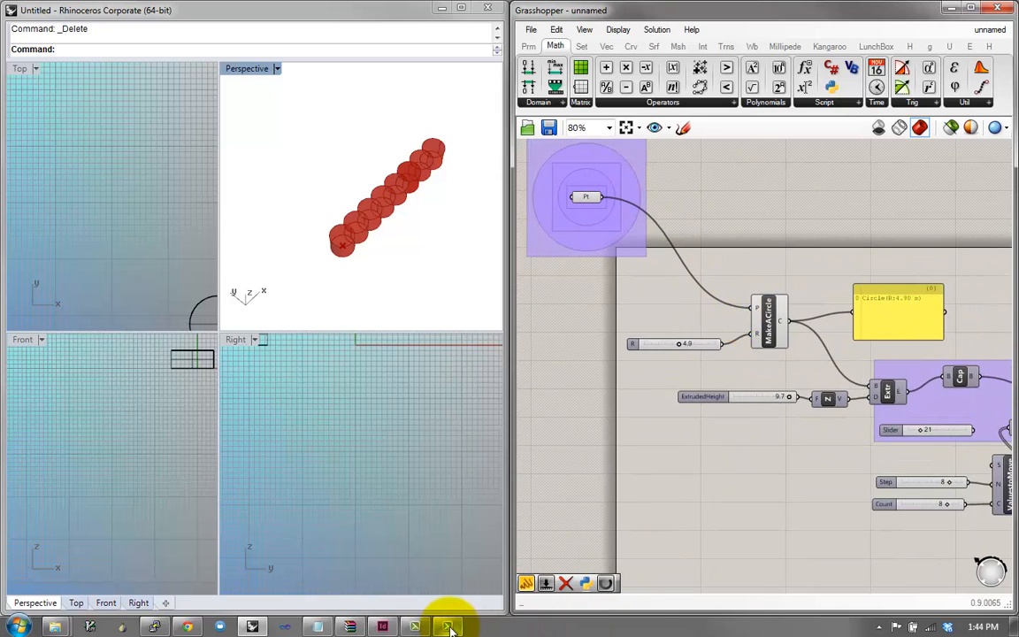
click(447, 626)
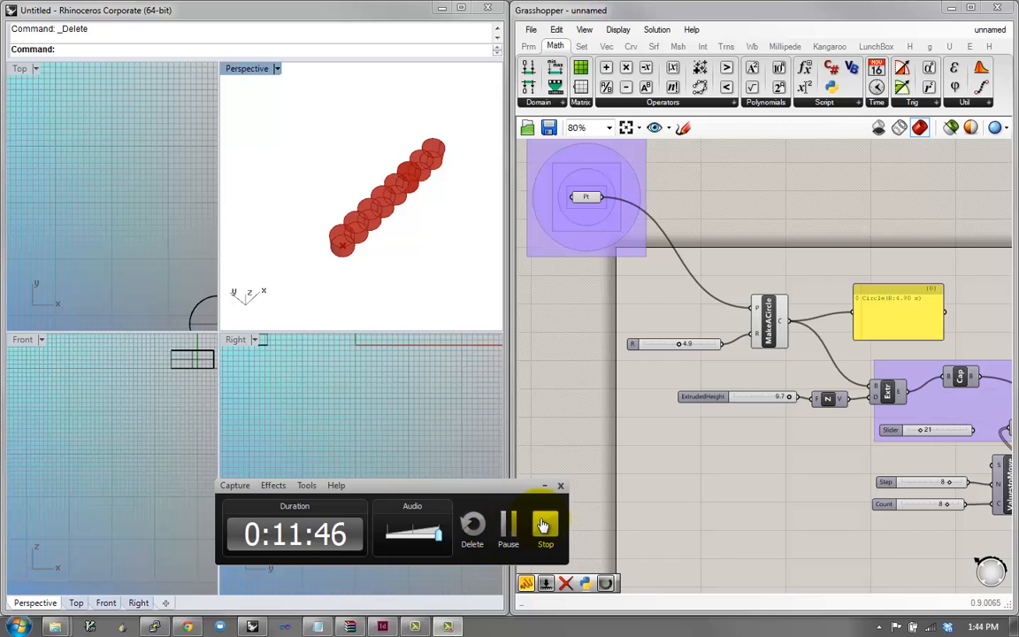